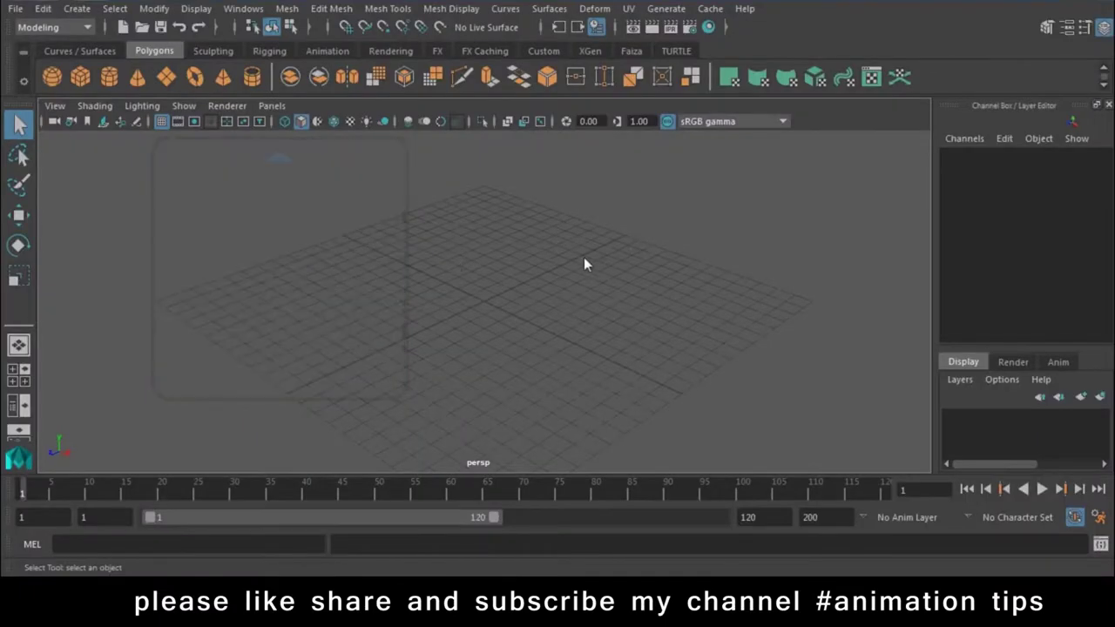
# Switch the viewport to Top view via the hotbox, then show the four-pane layout
pyautogui.press('space')
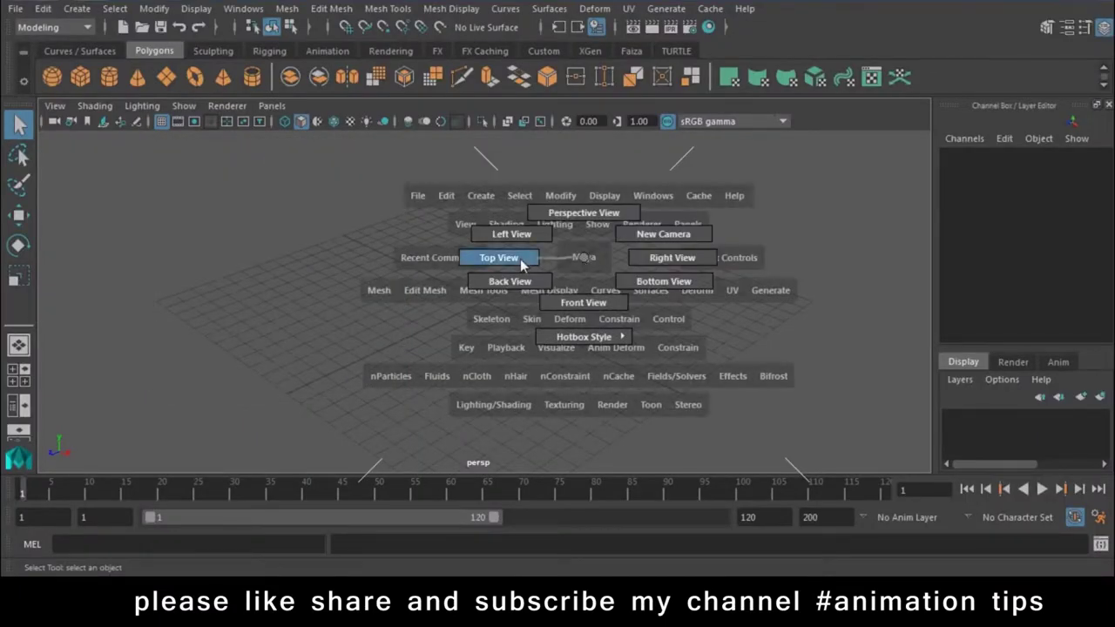
pyautogui.moveTo(520, 258); pyautogui.dragTo(520, 259)
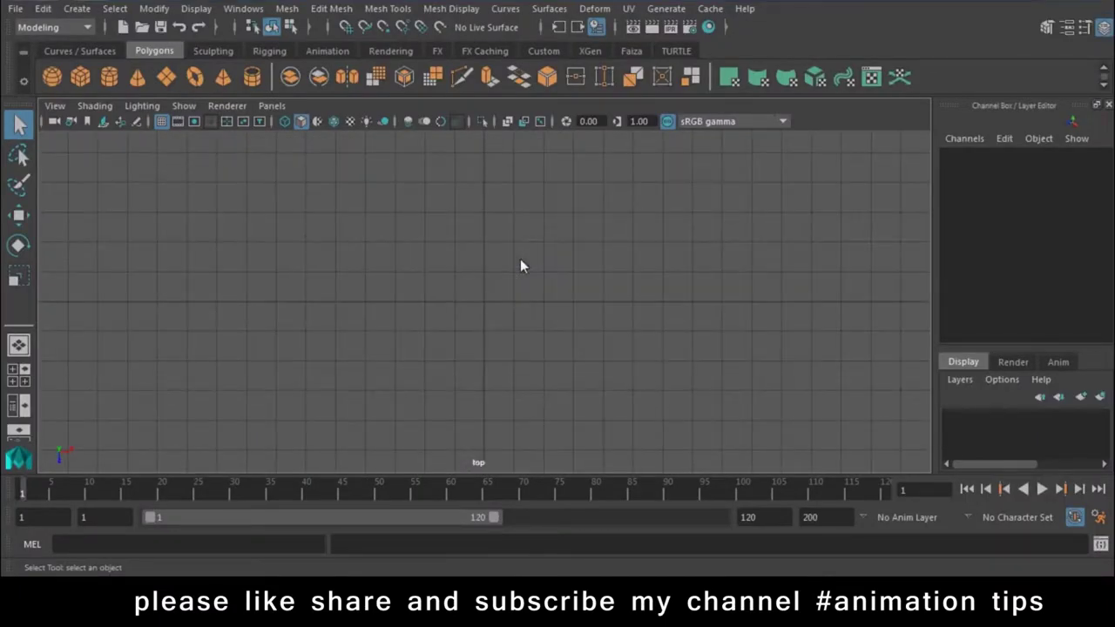
pyautogui.press('space')
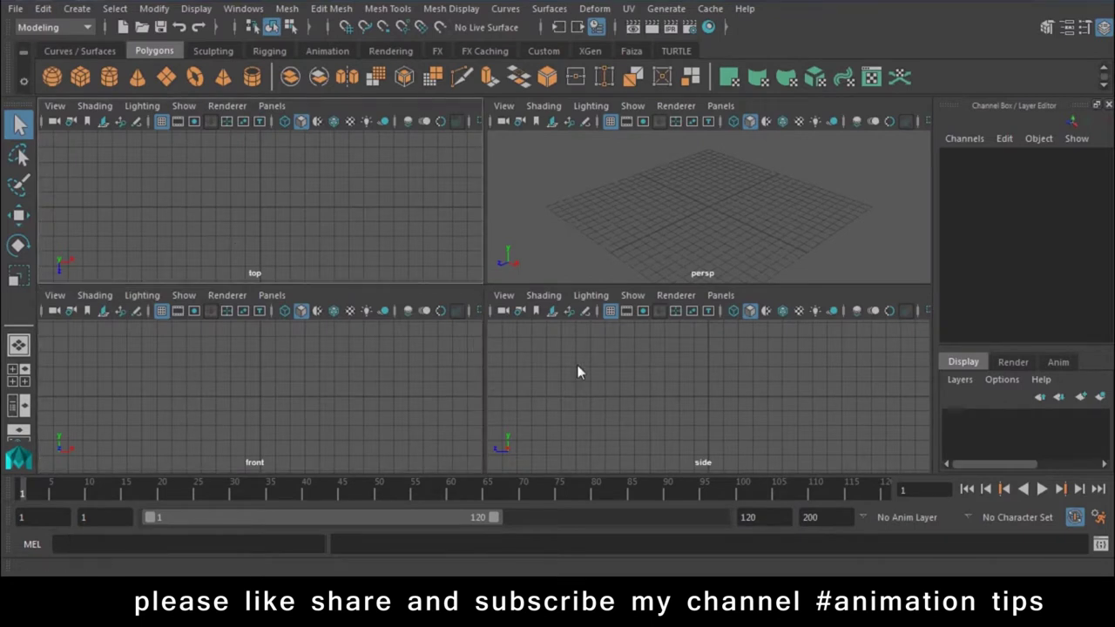
# Create a new empty scene and return to the four-view layout
pyautogui.click(14, 8)
pyautogui.click(61, 33)
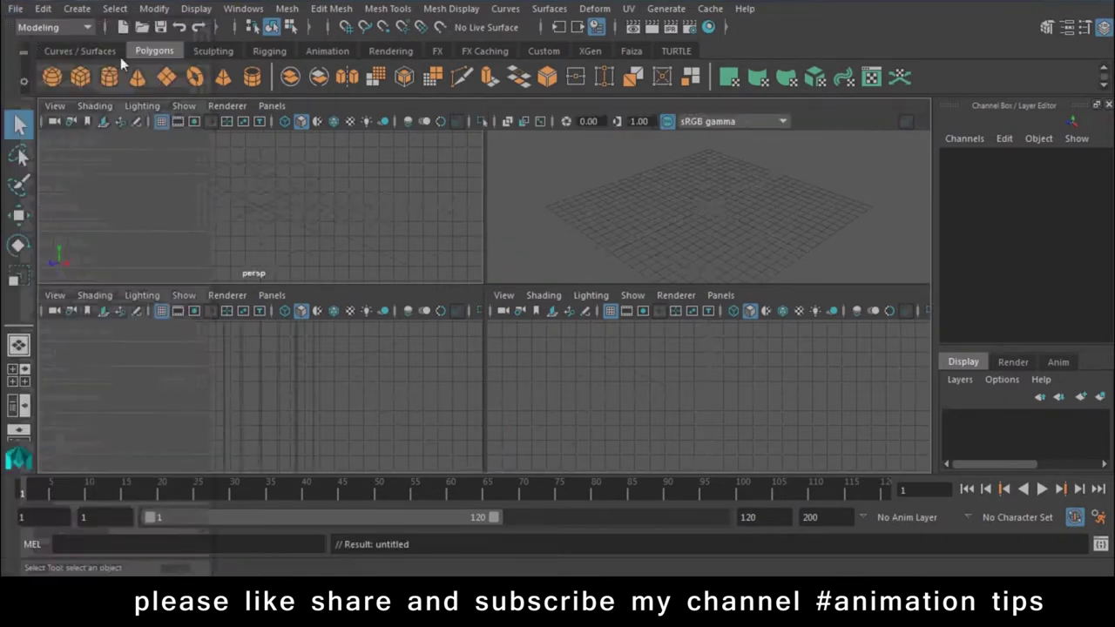
pyautogui.press('space')
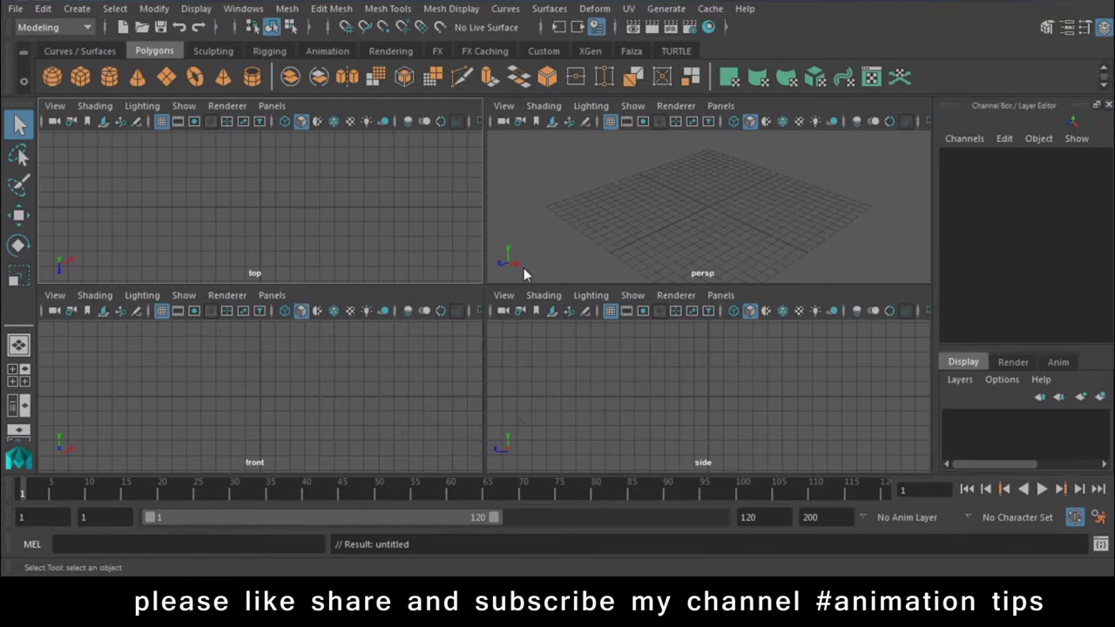
pyautogui.click(183, 195)
# Start importing an image plane into the top view and browse to D:\batch
pyautogui.click(54, 106)
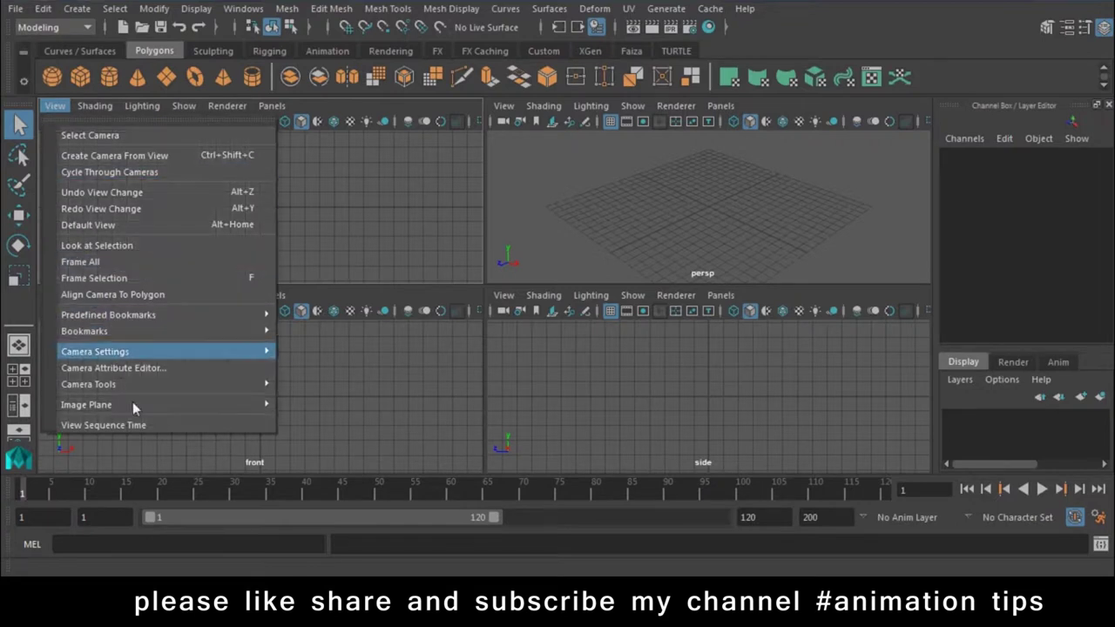
pyautogui.moveTo(86, 405)
pyautogui.click(312, 420)
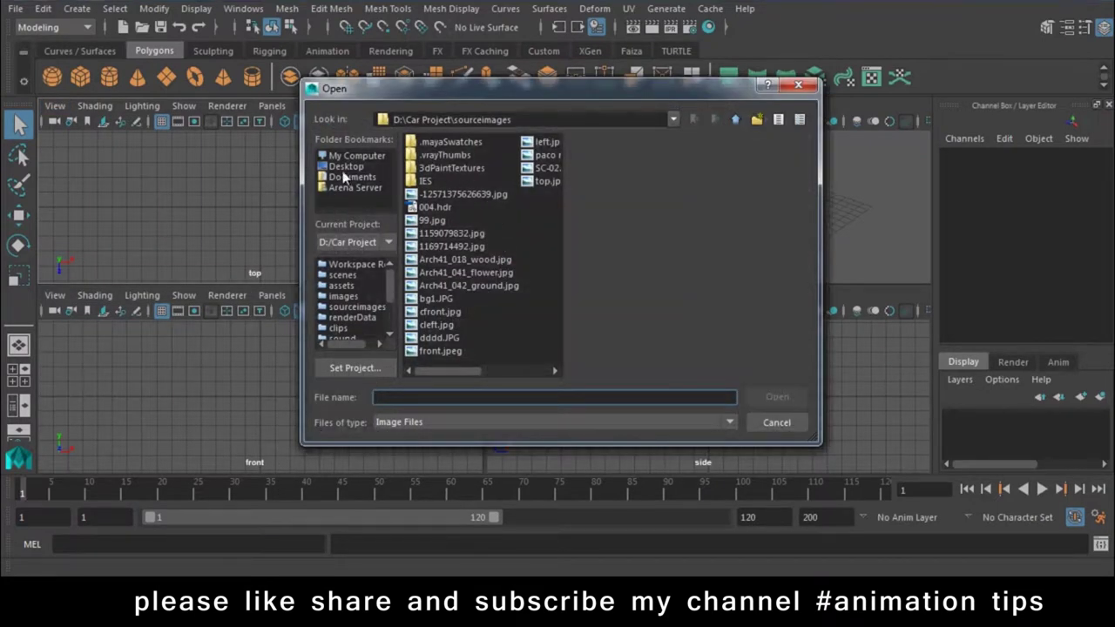
pyautogui.click(371, 155)
pyautogui.doubleClick(445, 154)
pyautogui.doubleClick(431, 193)
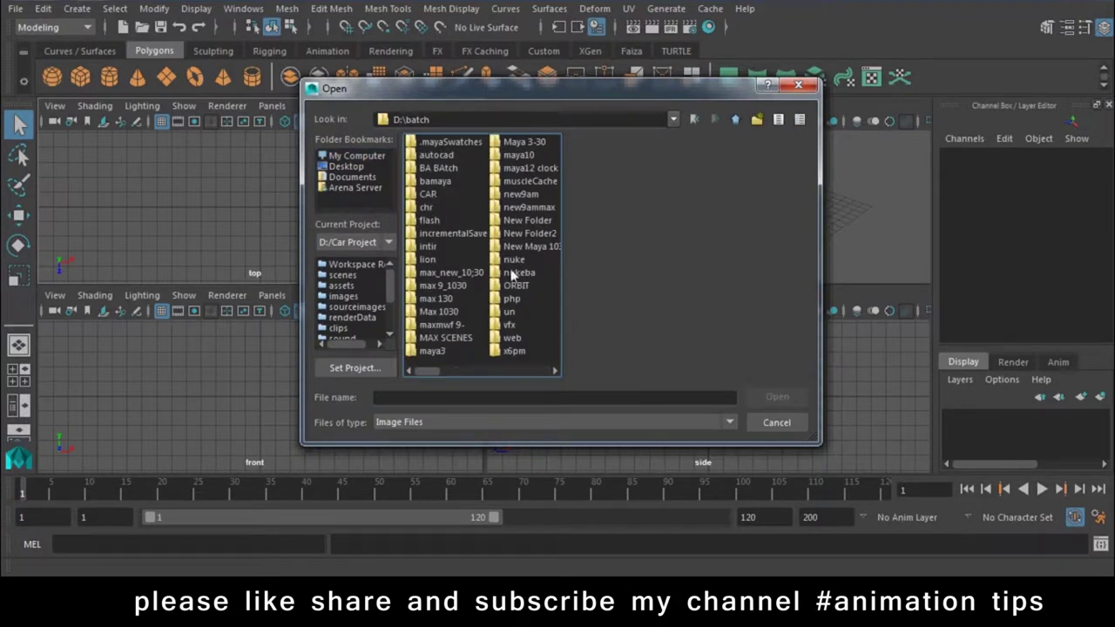
pyautogui.moveTo(435, 371); pyautogui.dragTo(483, 371)
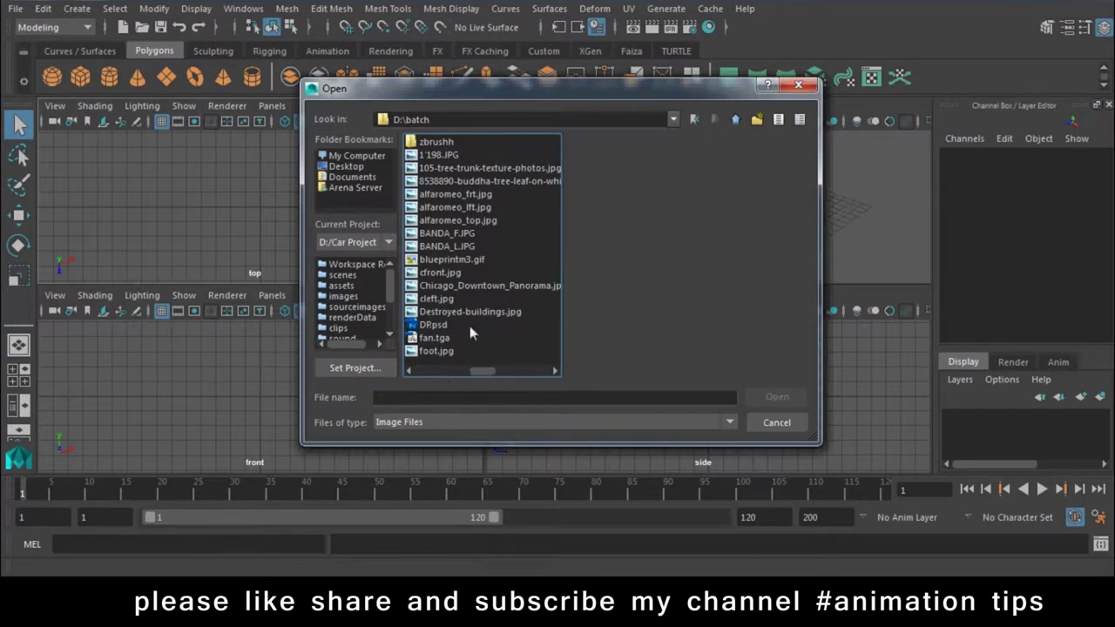
# Load alfaromeo_top.jpg as the top-view image plane
pyautogui.click(457, 207)
pyautogui.click(460, 194)
pyautogui.click(459, 207)
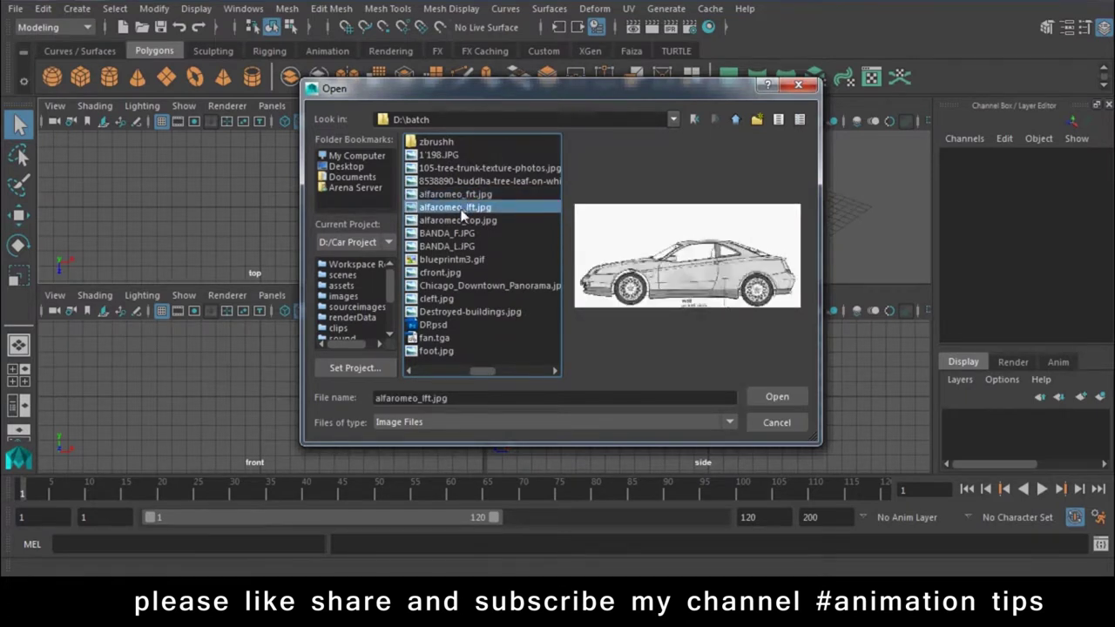
pyautogui.click(462, 221)
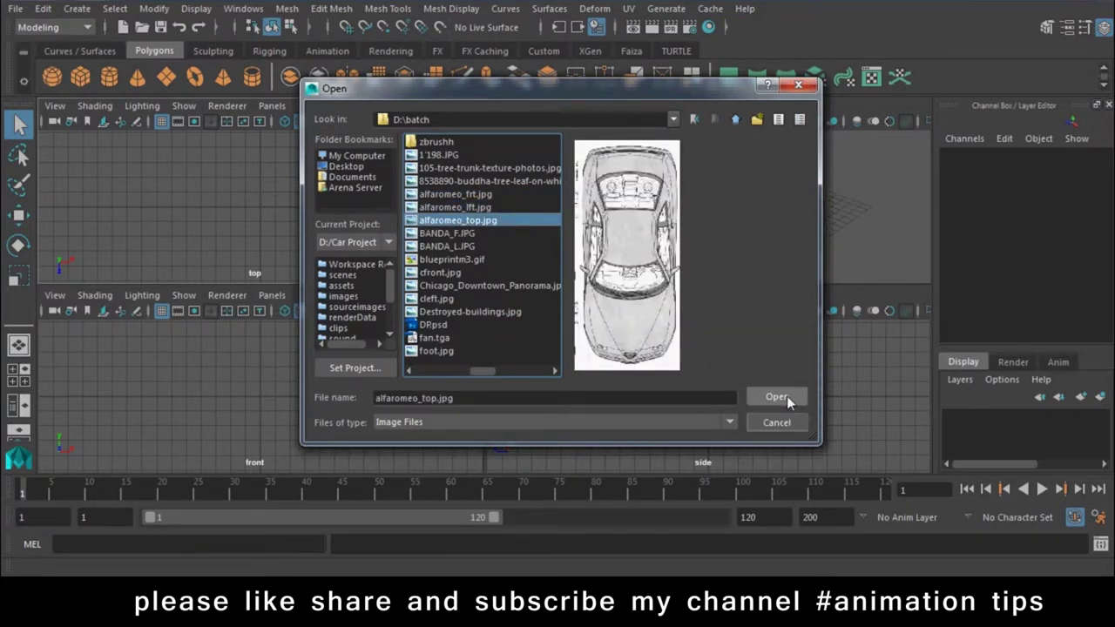
pyautogui.click(787, 396)
pyautogui.scroll(1, 761, 251)
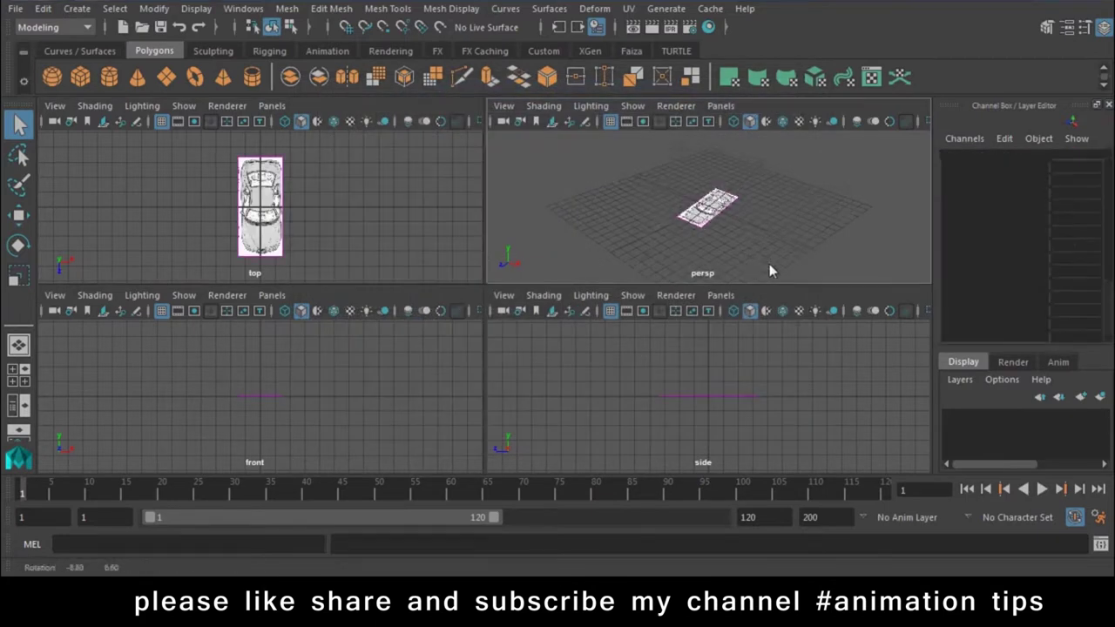
pyautogui.scroll(2, 770, 264)
pyautogui.scroll(2, 733, 256)
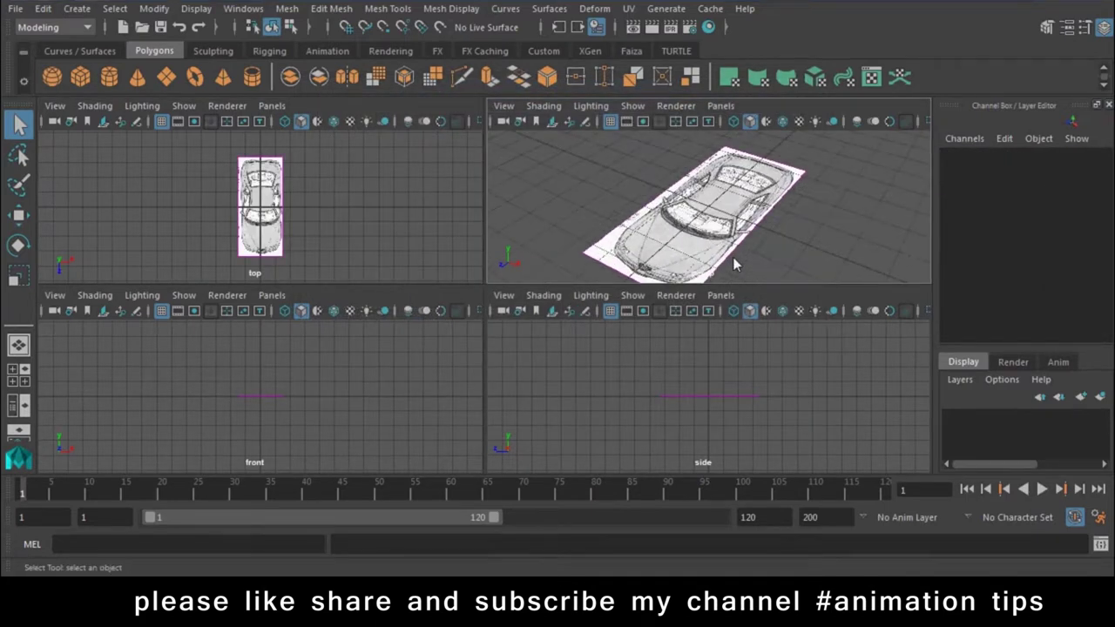
# Start an image-plane import in the front view and jump to D:\batch
pyautogui.click(310, 428)
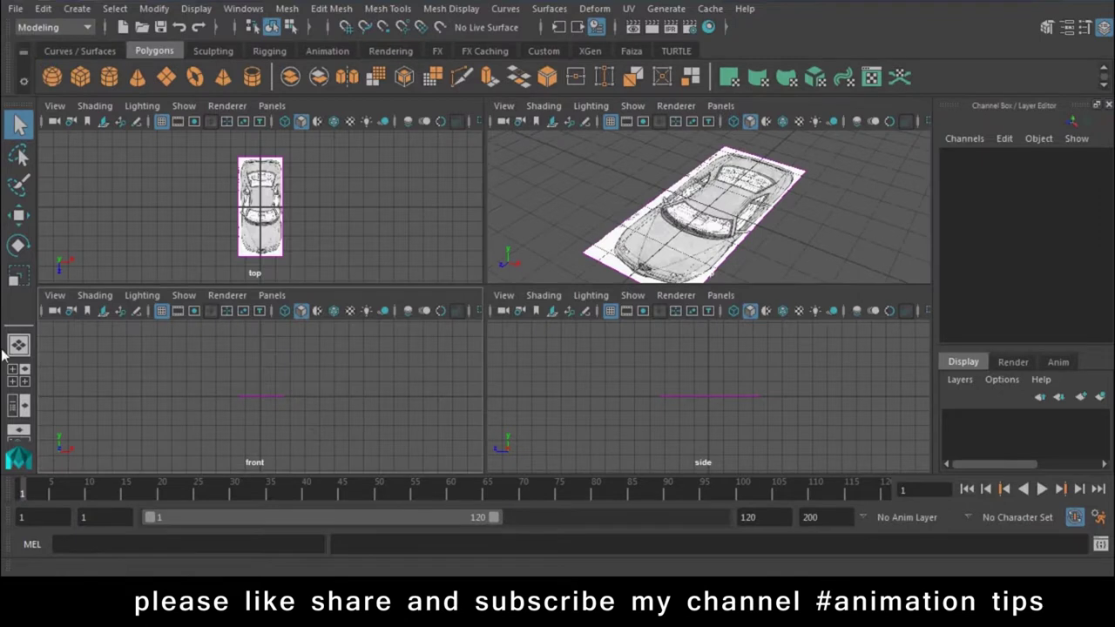
pyautogui.click(54, 295)
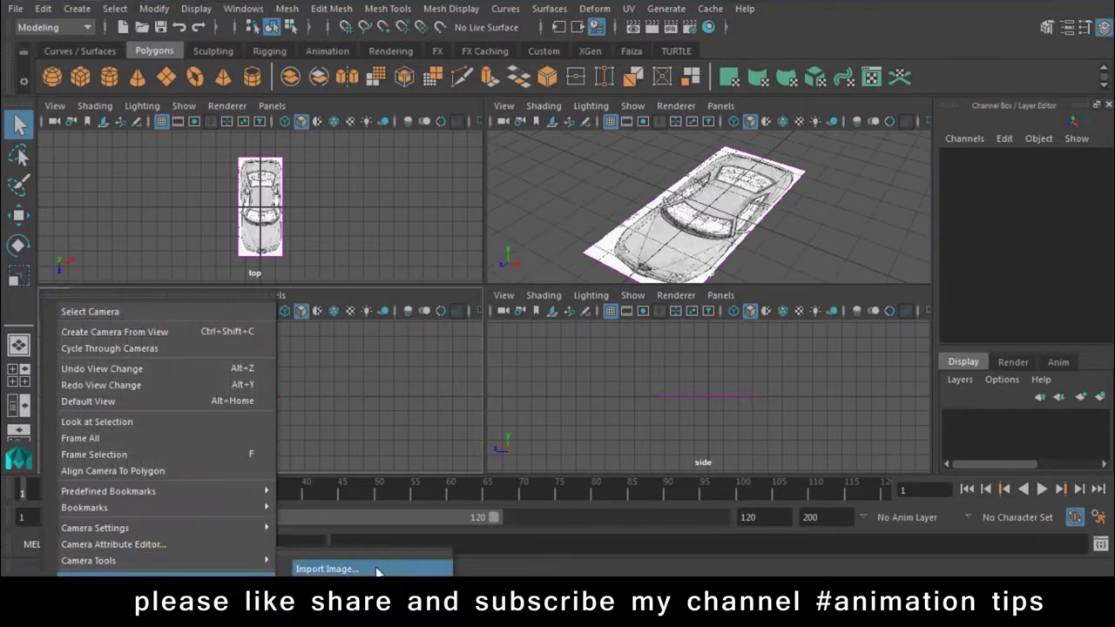
pyautogui.click(326, 567)
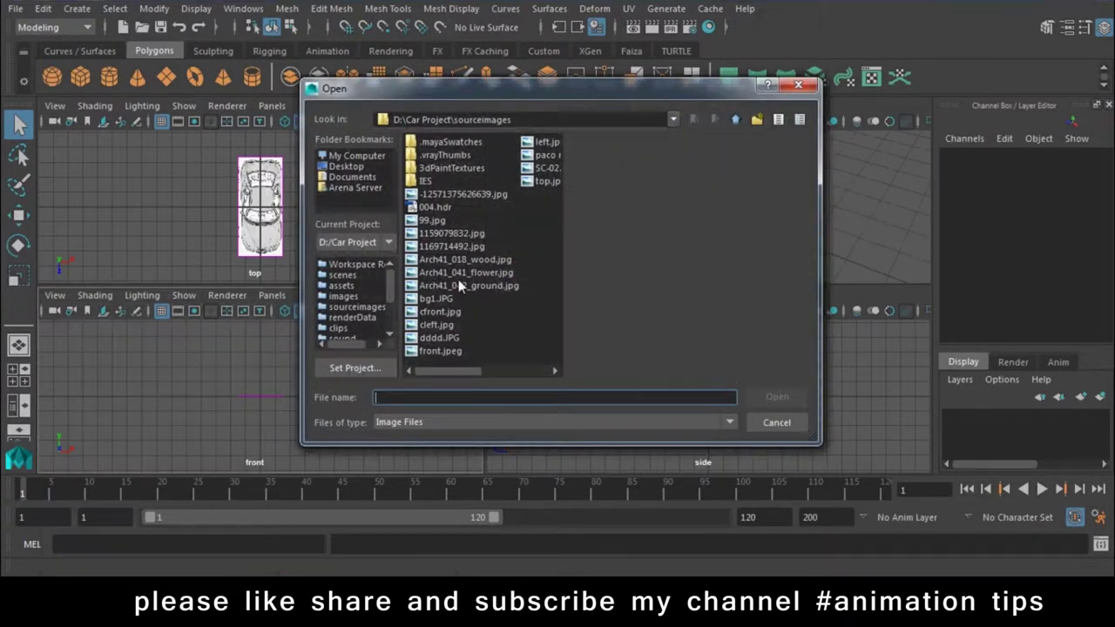
pyautogui.click(462, 272)
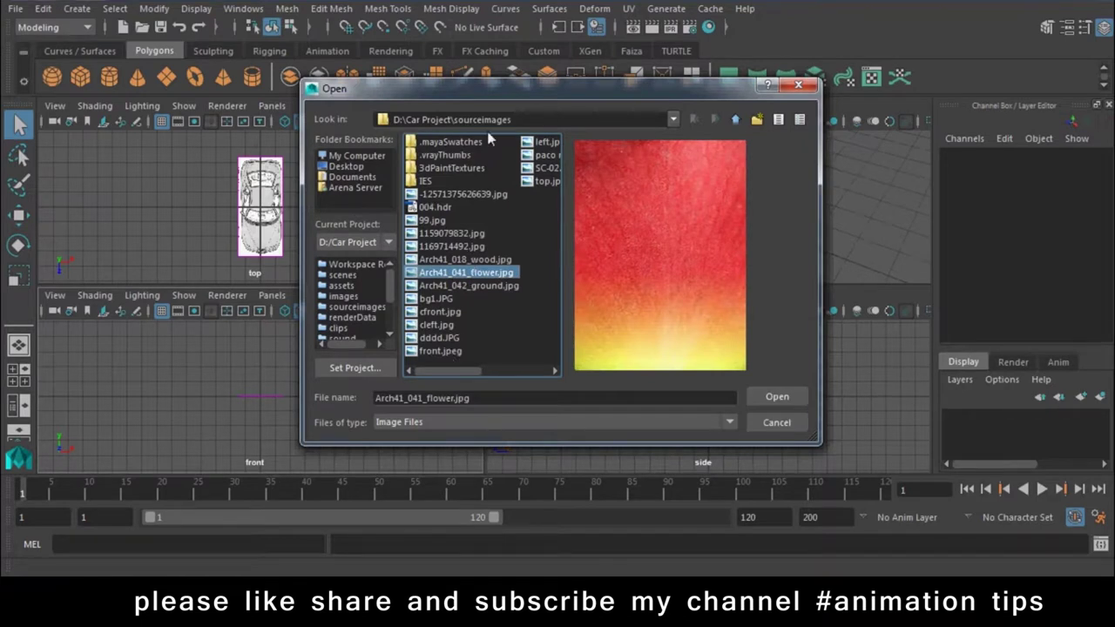
pyautogui.click(674, 119)
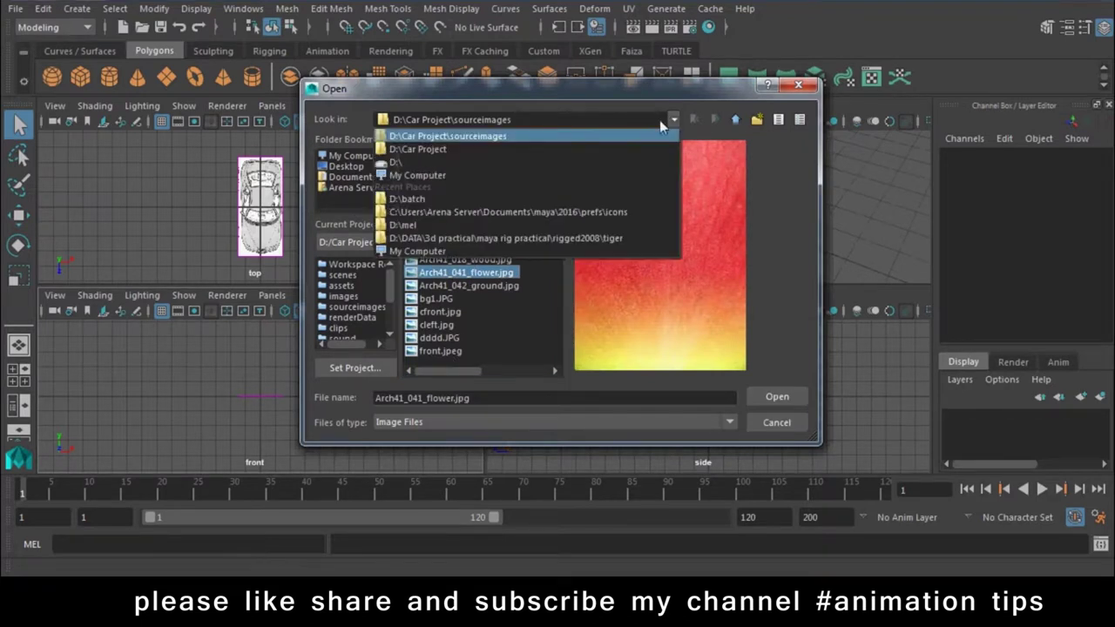
pyautogui.click(423, 200)
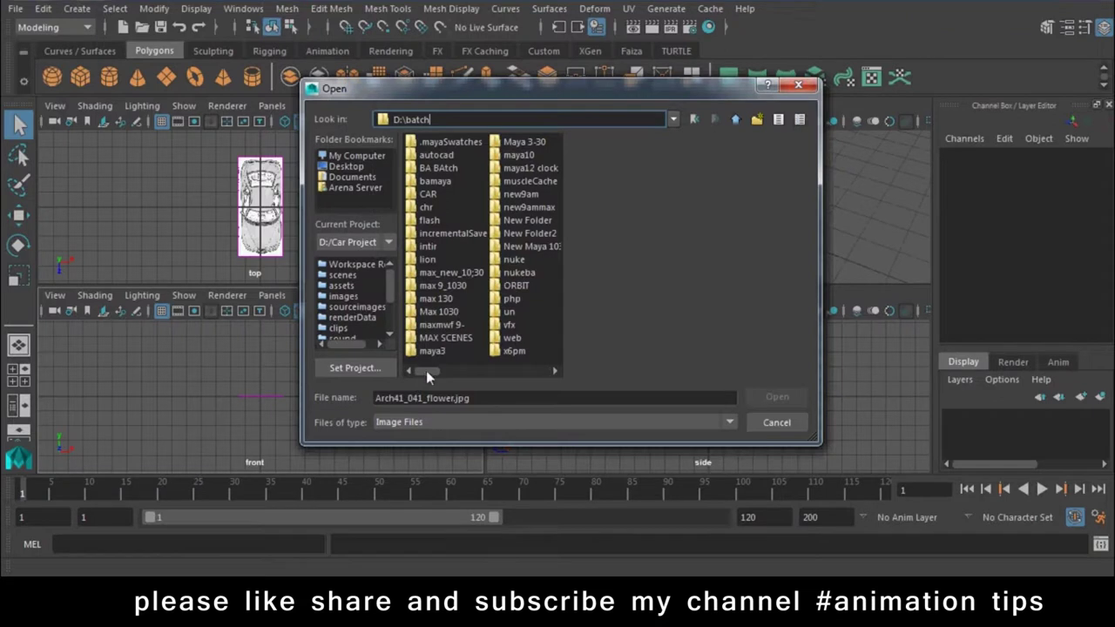
# Load alfaromeo_frt.jpg as the front-view image plane and orbit the perspective view
pyautogui.moveTo(426, 371); pyautogui.dragTo(459, 373)
pyautogui.click(516, 208)
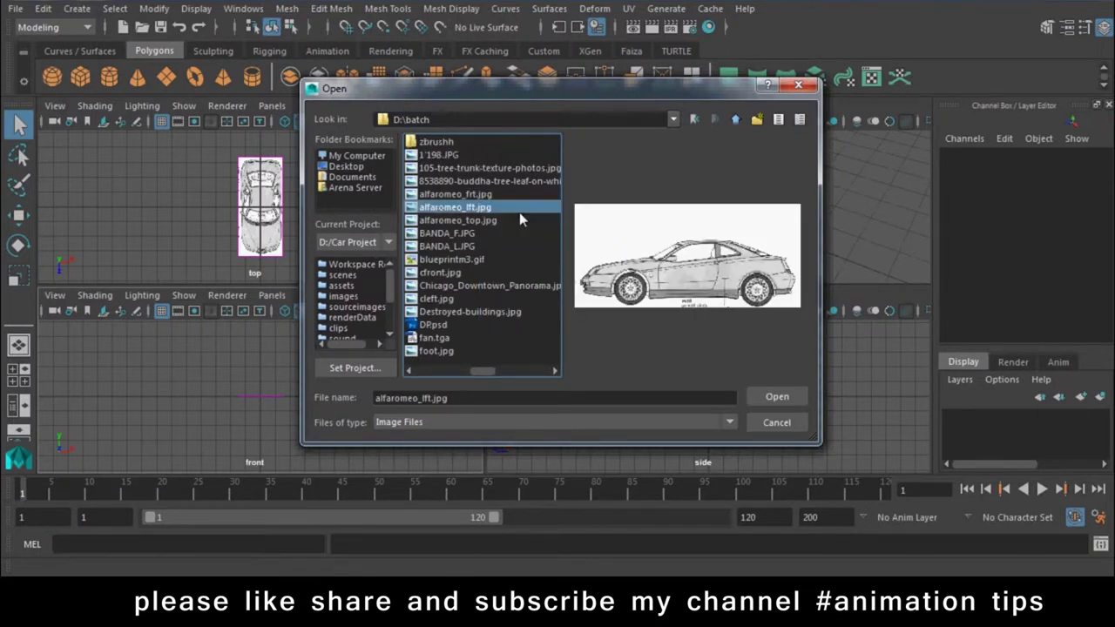
pyautogui.click(471, 222)
pyautogui.click(474, 197)
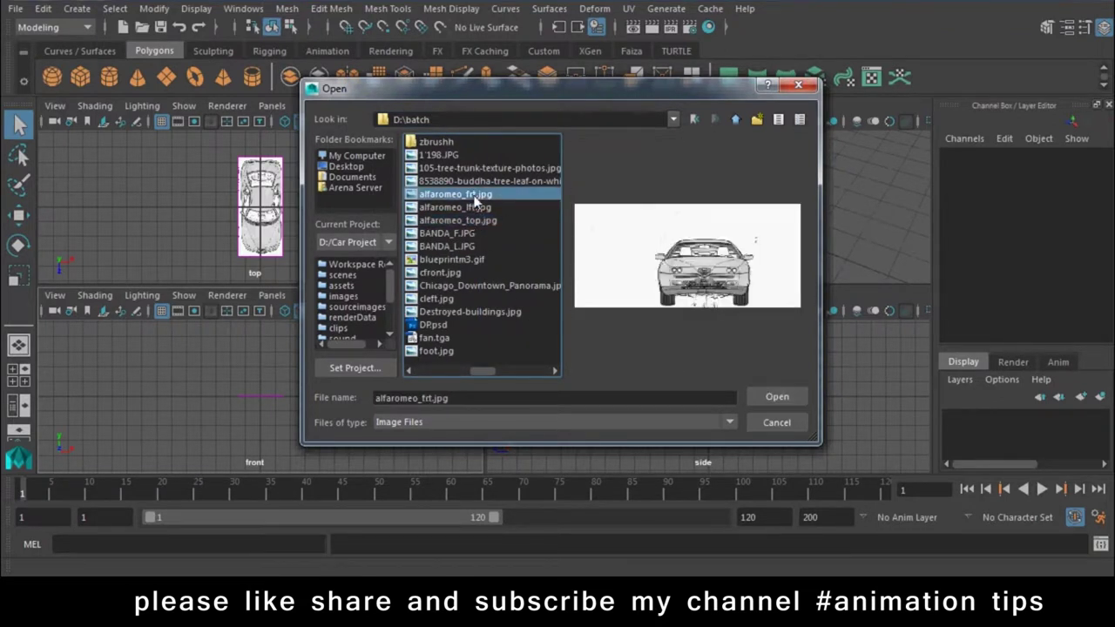
pyautogui.click(749, 398)
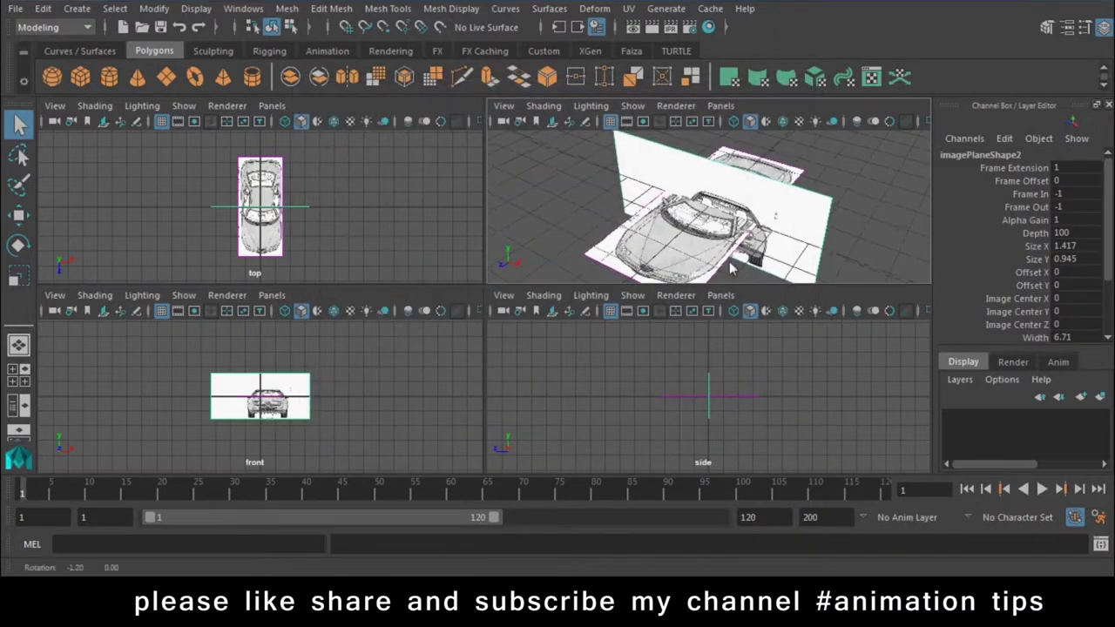
pyautogui.keyDown('alt'); pyautogui.moveTo(730, 262); pyautogui.dragTo(628, 253); pyautogui.keyUp('alt')
# Start an image-plane import in the side view and jump to D:\batch
pyautogui.click(595, 398)
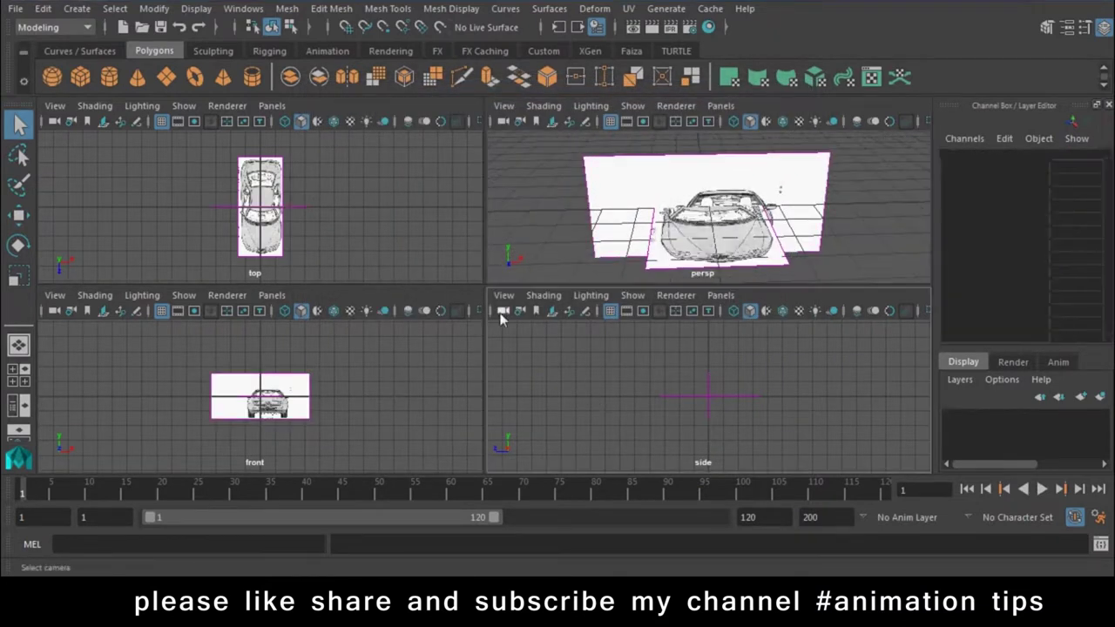
pyautogui.click(504, 296)
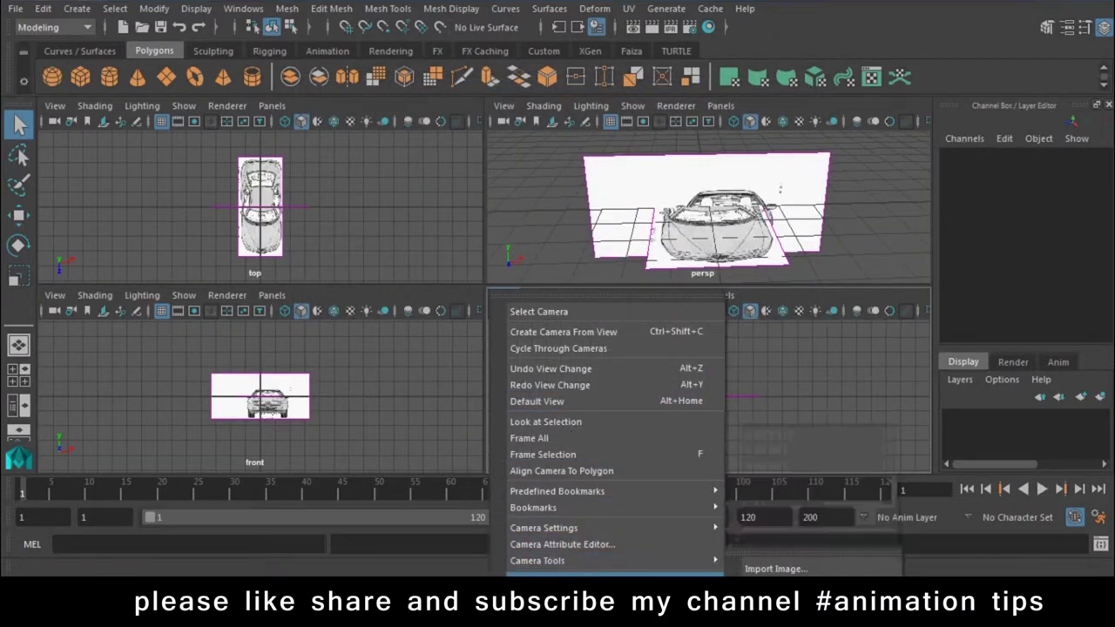
pyautogui.click(776, 569)
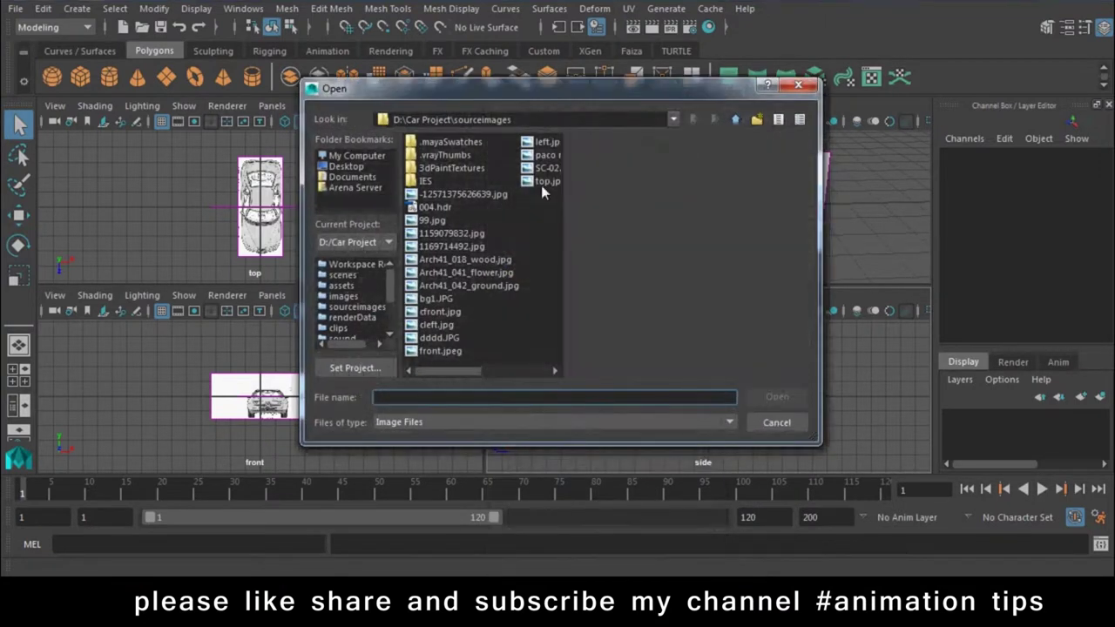
pyautogui.click(669, 120)
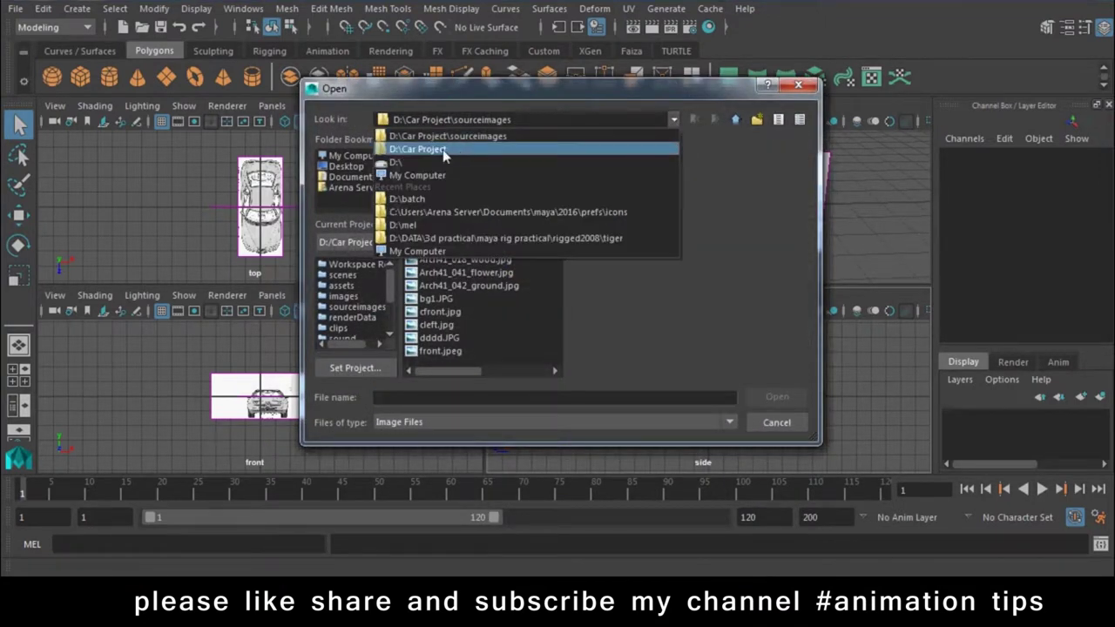
pyautogui.click(437, 197)
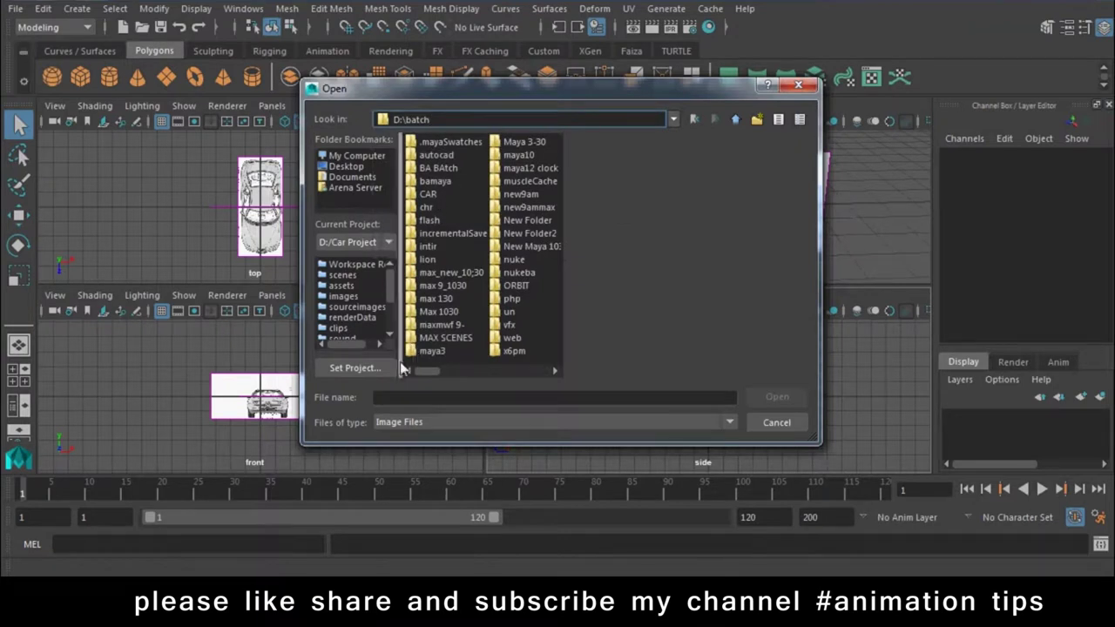
pyautogui.moveTo(428, 368); pyautogui.dragTo(509, 368)
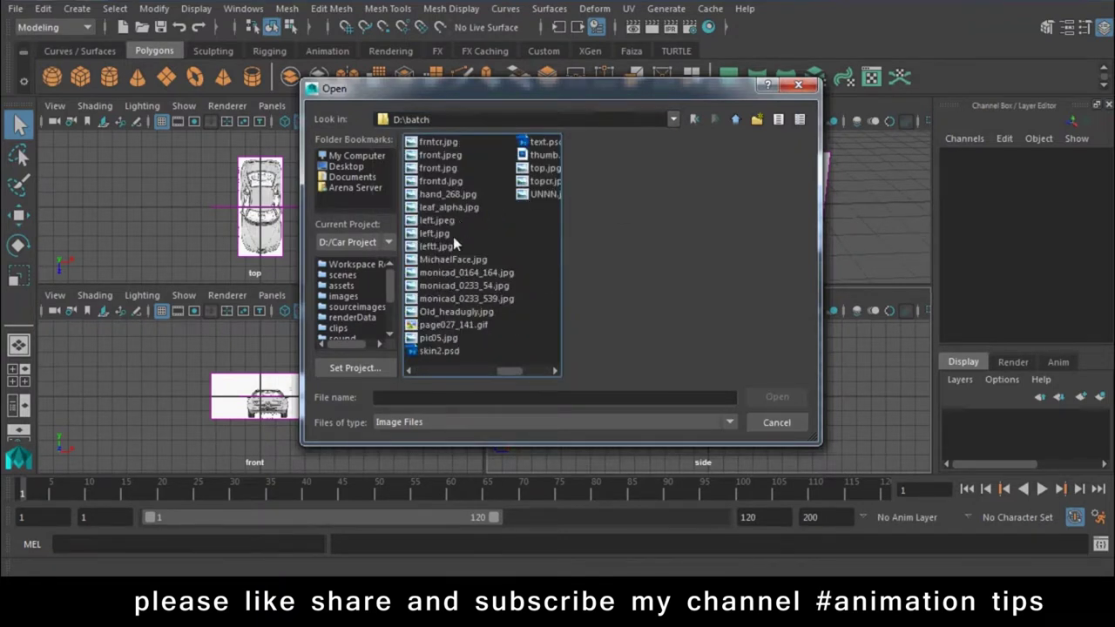
# Load alfaromeo_lft.jpg as the side-view image plane
pyautogui.click(453, 298)
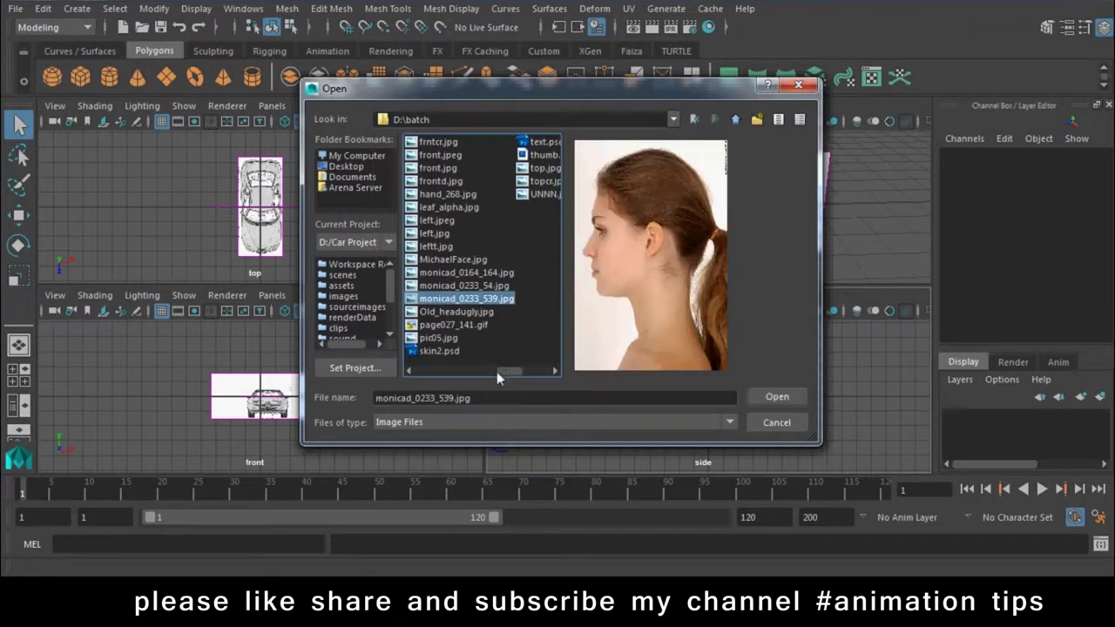
pyautogui.moveTo(497, 376); pyautogui.dragTo(468, 369)
pyautogui.click(445, 221)
pyautogui.click(439, 207)
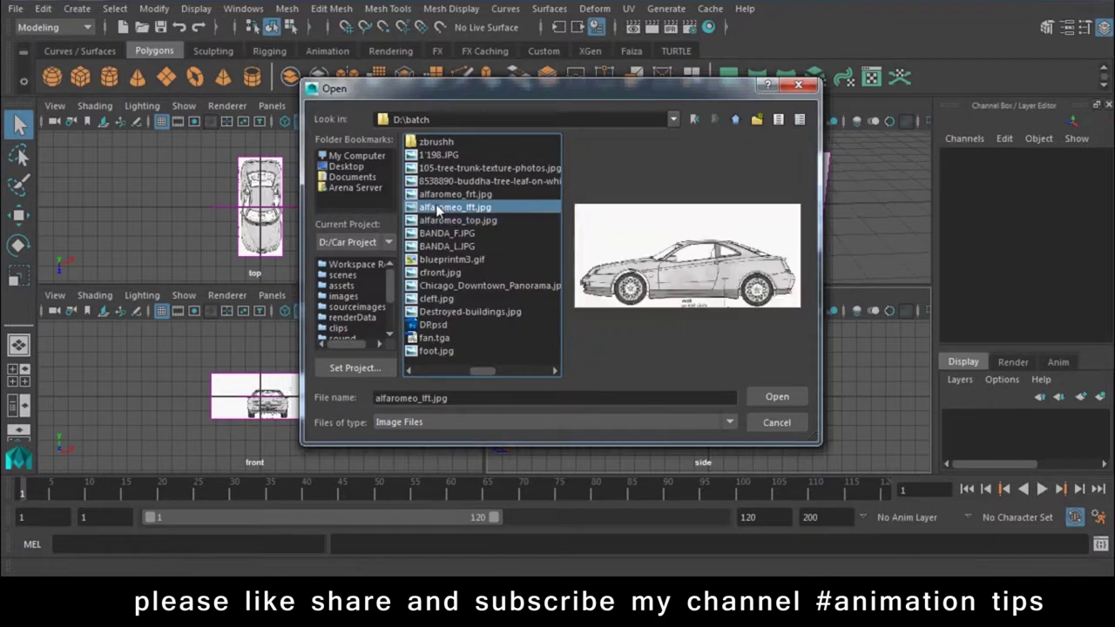
pyautogui.click(759, 398)
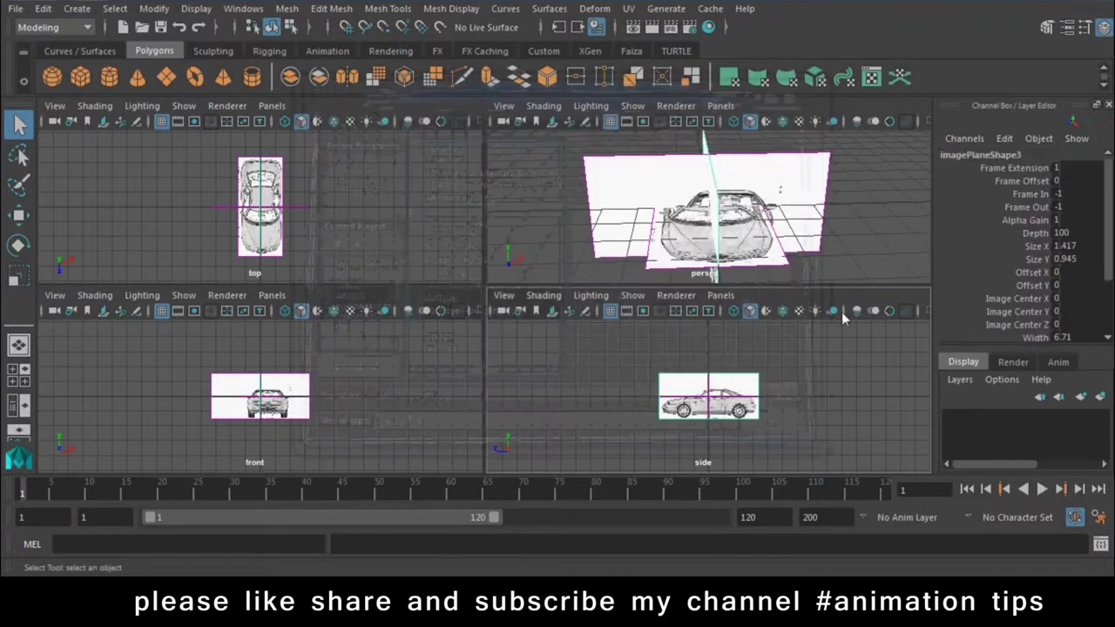
# Maximize the perspective view and orbit around the three blueprint planes
pyautogui.click(880, 273)
pyautogui.press('space')
pyautogui.moveTo(879, 273)
pyautogui.keyDown('alt'); pyautogui.mouseDown()
pyautogui.moveTo(716, 345)
pyautogui.moveTo(792, 334)
pyautogui.moveTo(654, 323)
pyautogui.mouseUp(); pyautogui.keyUp('alt')
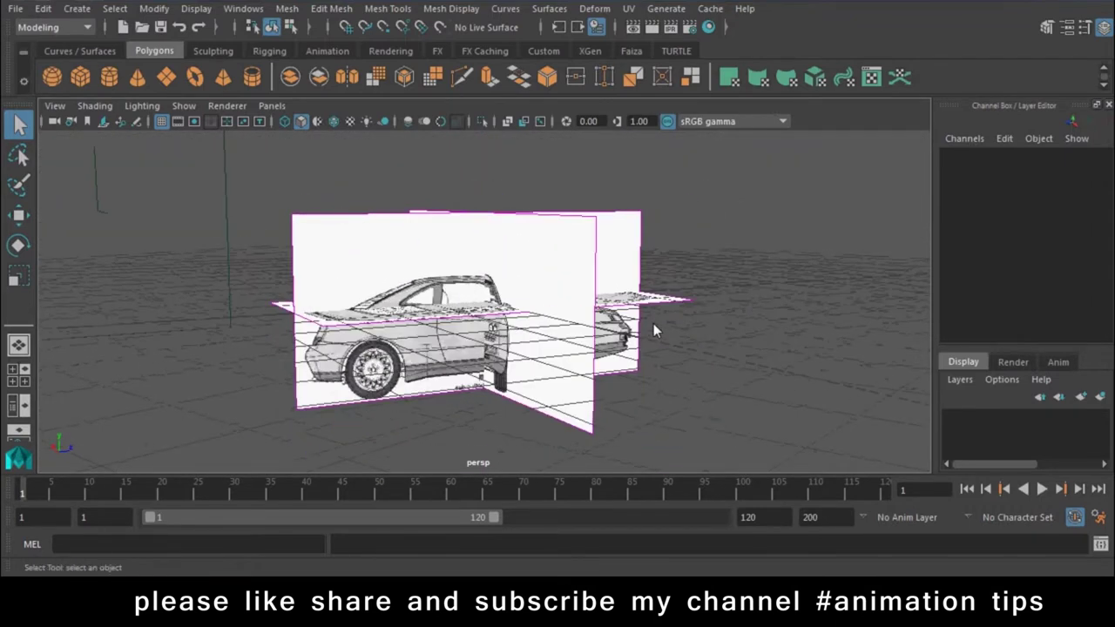
# Set the front blueprint plane's Image Center Y to 1.4 in the Channel Box
pyautogui.click(530, 245)
pyautogui.scroll(-3, 1018, 221)
pyautogui.scroll(-2, 1015, 235)
pyautogui.scroll(-1, 1014, 248)
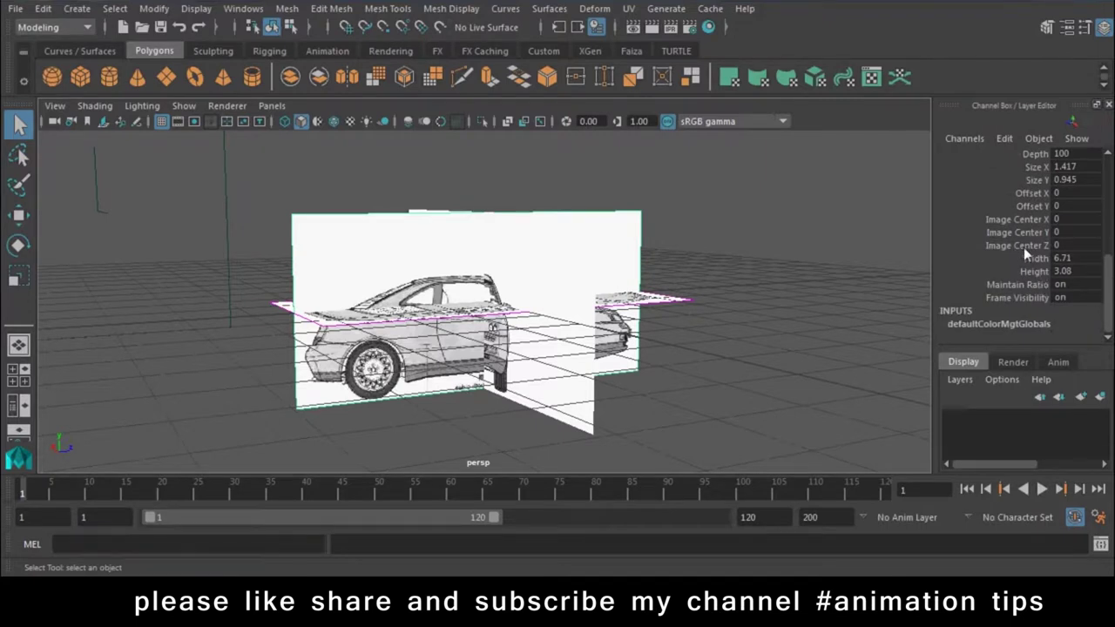
pyautogui.click(1024, 245)
pyautogui.moveTo(747, 356); pyautogui.dragTo(685, 336, button='middle')
pyautogui.hotkey('ctrl', 'z')
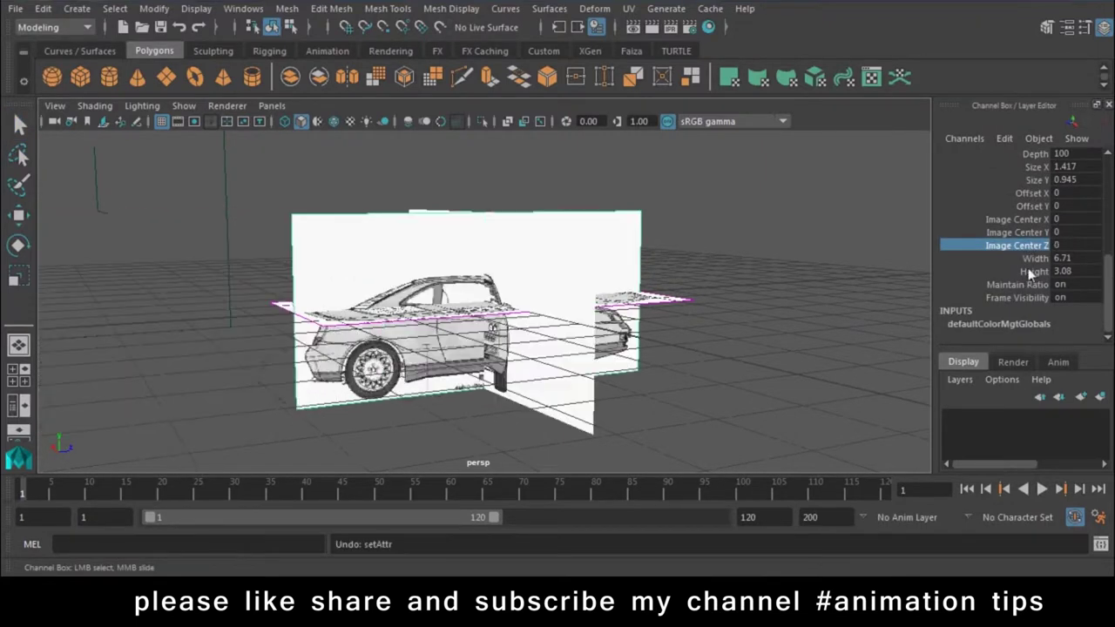
pyautogui.click(1017, 233)
pyautogui.moveTo(764, 301); pyautogui.dragTo(817, 299, button='middle')
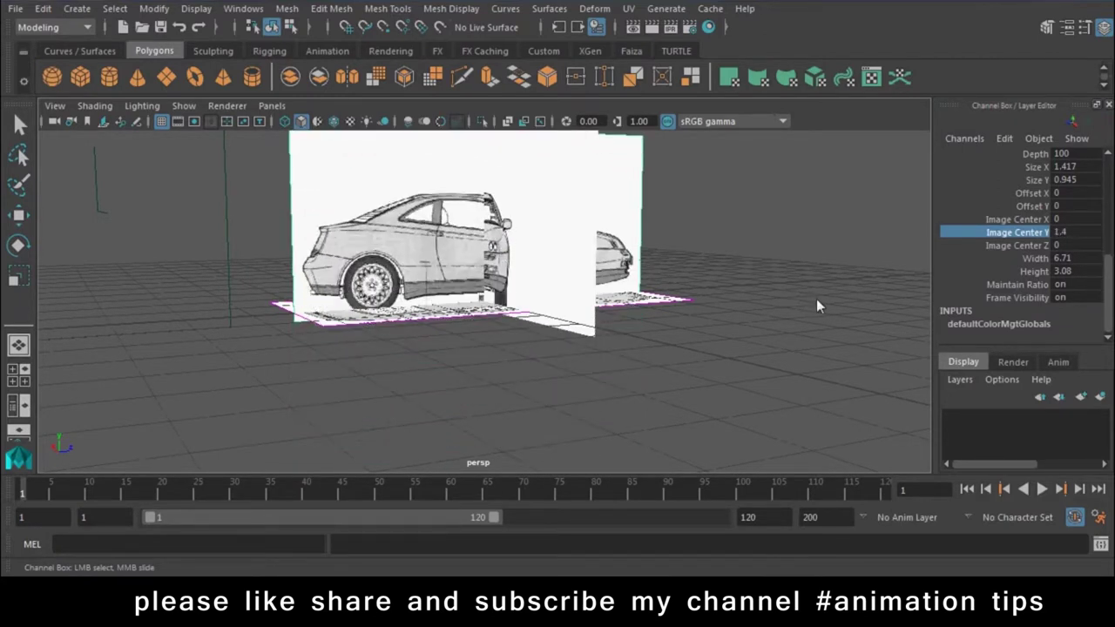
pyautogui.keyDown('alt'); pyautogui.moveTo(816, 299); pyautogui.dragTo(559, 359); pyautogui.keyUp('alt')
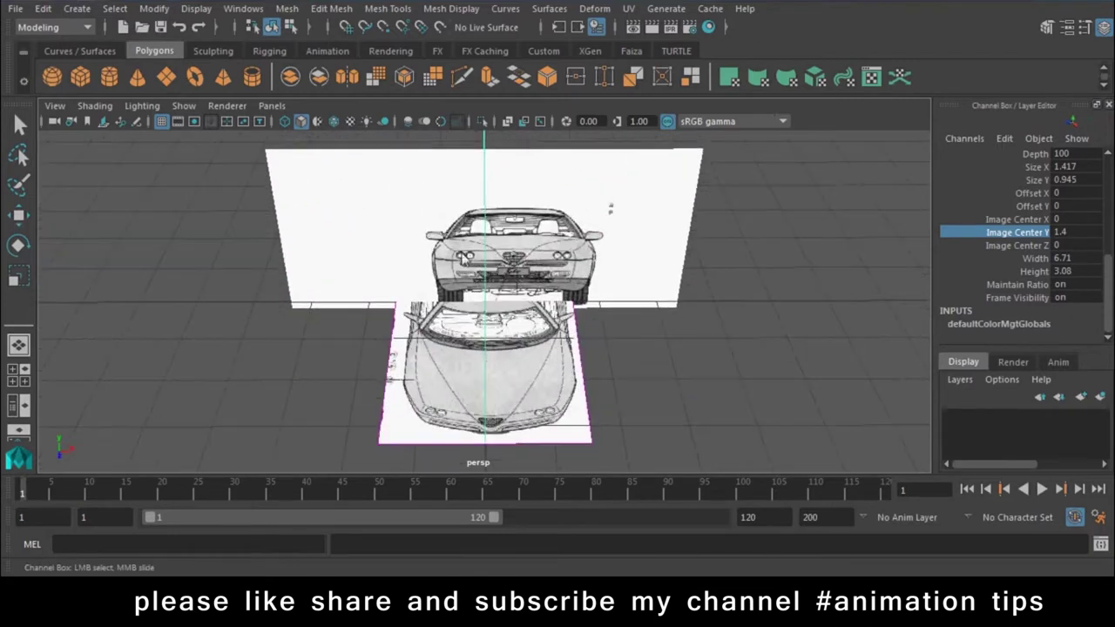
# Orbit around the planes to check the raised front blueprint
pyautogui.moveTo(440, 365)
pyautogui.keyDown('alt'); pyautogui.mouseDown()
pyautogui.moveTo(646, 351)
pyautogui.moveTo(457, 360)
pyautogui.mouseUp(); pyautogui.keyUp('alt')
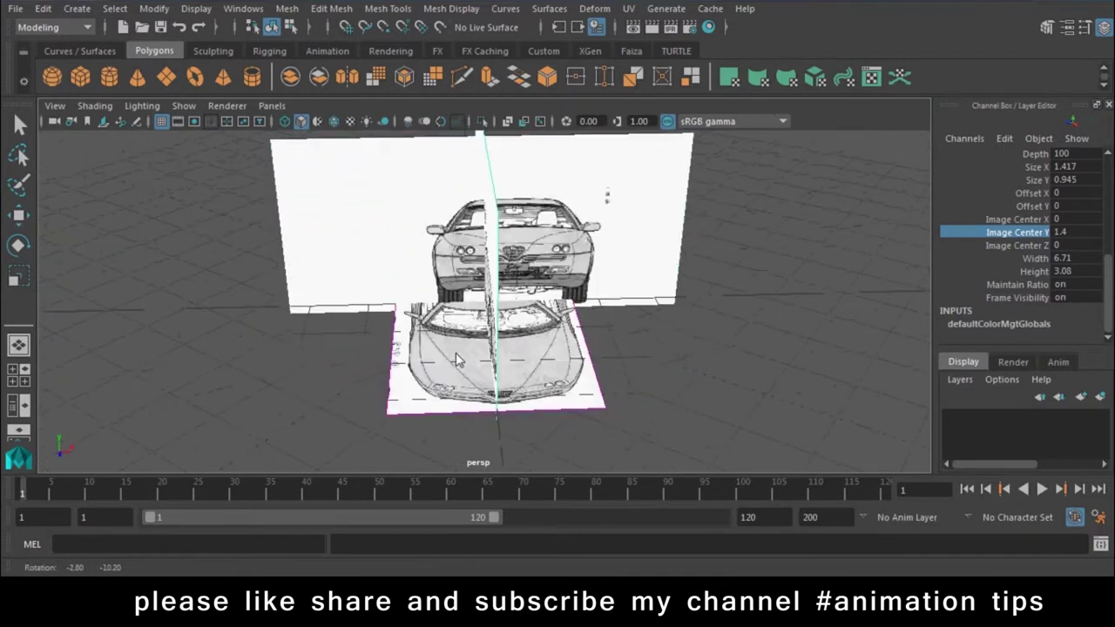
pyautogui.click(493, 384)
pyautogui.moveTo(590, 432)
pyautogui.keyDown('alt'); pyautogui.mouseDown()
pyautogui.moveTo(389, 409)
pyautogui.moveTo(560, 383)
pyautogui.moveTo(584, 366)
pyautogui.moveTo(524, 380)
pyautogui.mouseUp(); pyautogui.keyUp('alt')
pyautogui.scroll(-3, 594, 349)
# Try lowering the floor image plane with the Move tool, then undo it
pyautogui.press('w')
pyautogui.moveTo(468, 263)
pyautogui.mouseDown()
pyautogui.moveTo(467, 339)
pyautogui.moveTo(490, 458)
pyautogui.moveTo(491, 375)
pyautogui.mouseUp()
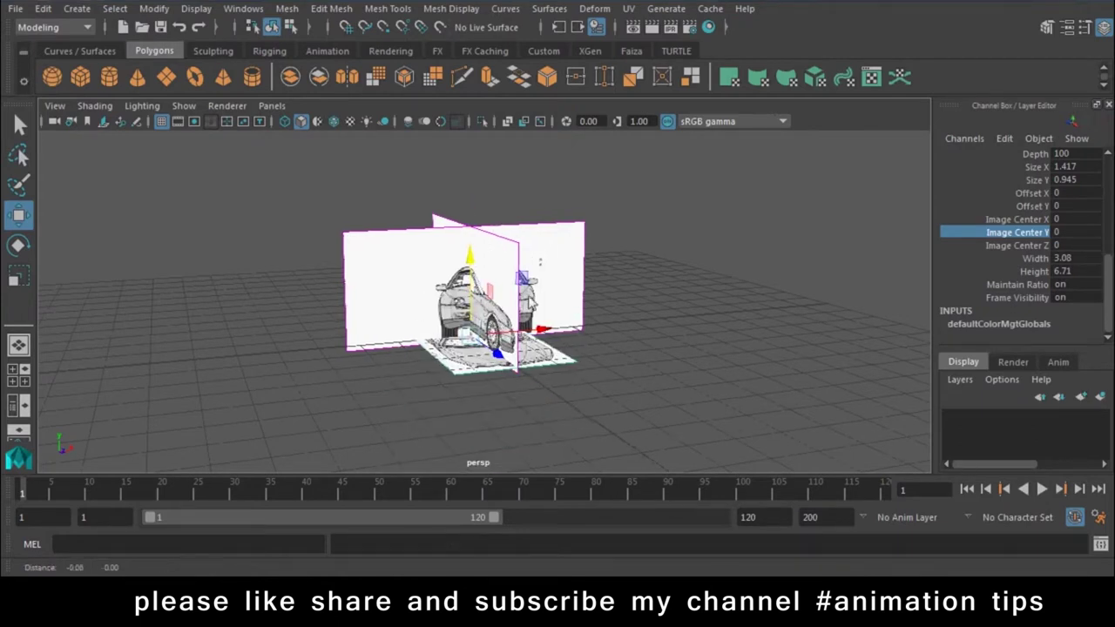
pyautogui.keyDown('alt'); pyautogui.moveTo(423, 288); pyautogui.dragTo(436, 299); pyautogui.keyUp('alt')
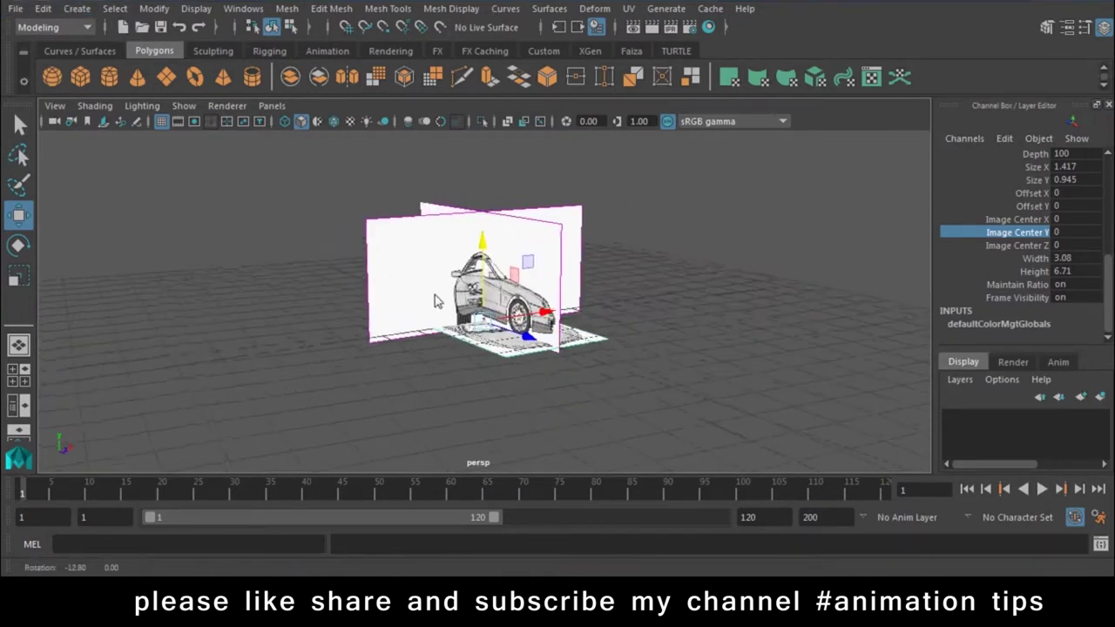
pyautogui.scroll(2, 435, 299)
pyautogui.moveTo(482, 260); pyautogui.dragTo(455, 452)
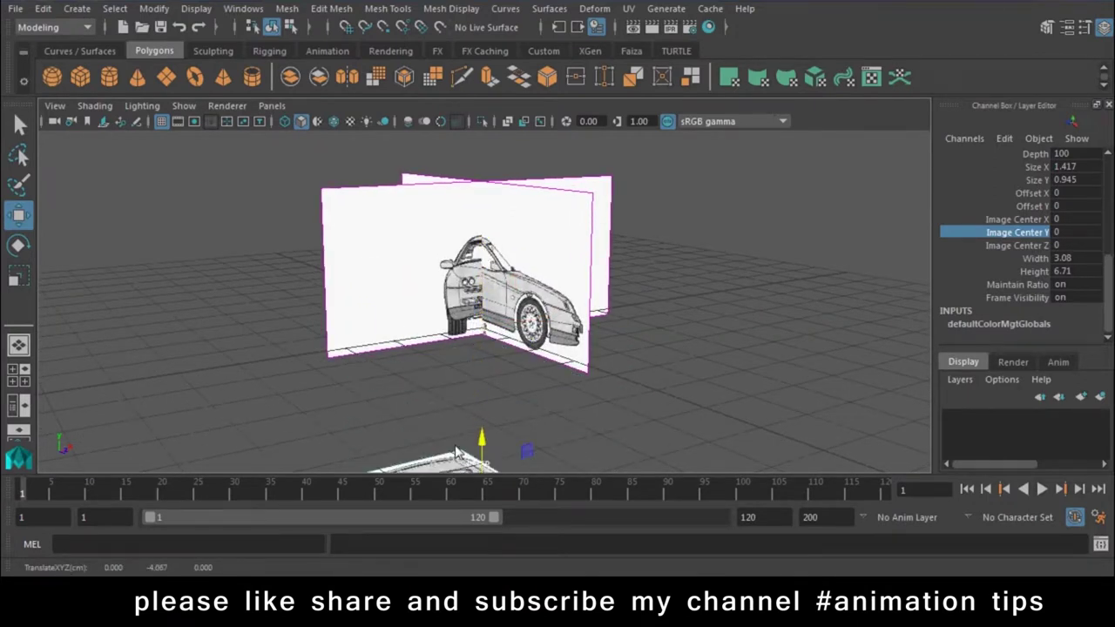
pyautogui.hotkey('ctrl', 'z')
# Set the floor blueprint plane's Image Center Y to -1.2
pyautogui.click(493, 405)
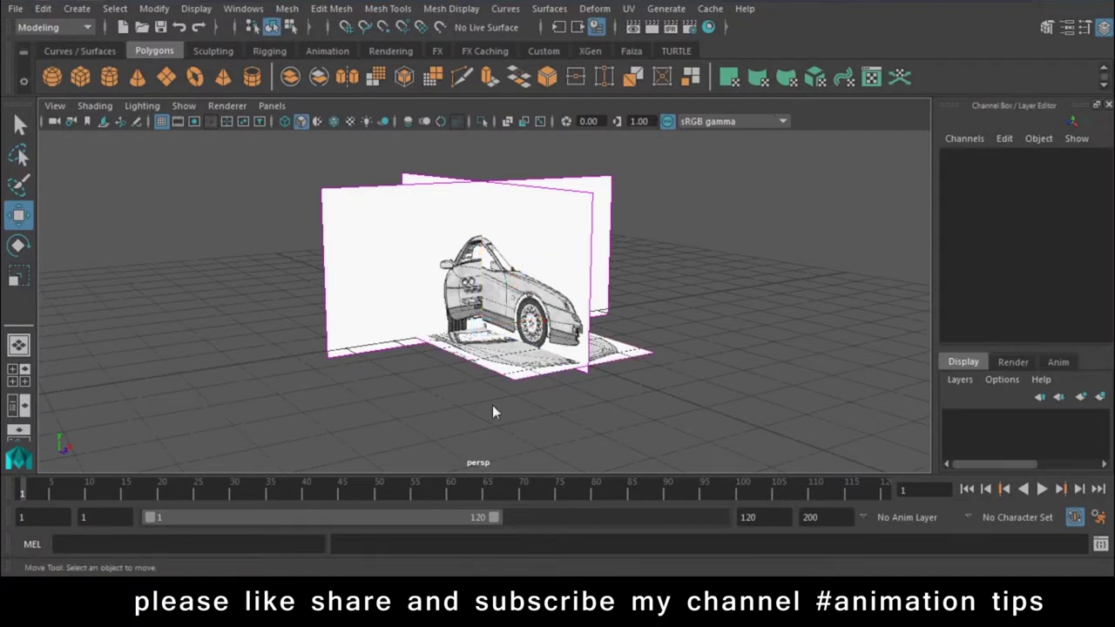
pyautogui.click(510, 364)
pyautogui.scroll(-3, 1017, 267)
pyautogui.scroll(-2, 1017, 261)
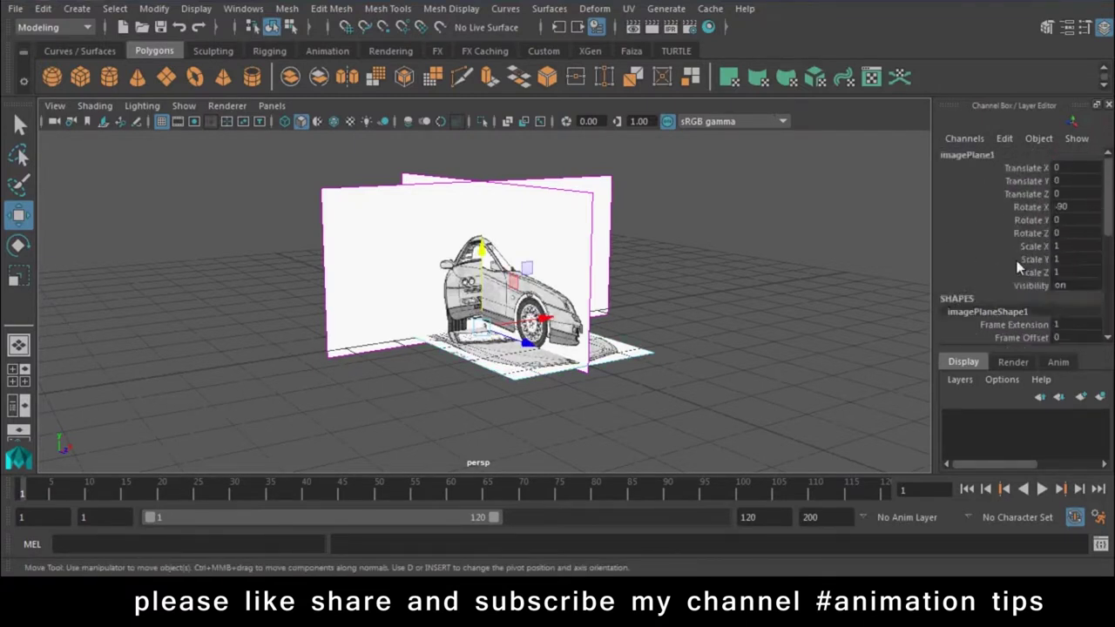
pyautogui.scroll(-2, 1017, 260)
pyautogui.scroll(-1, 1019, 257)
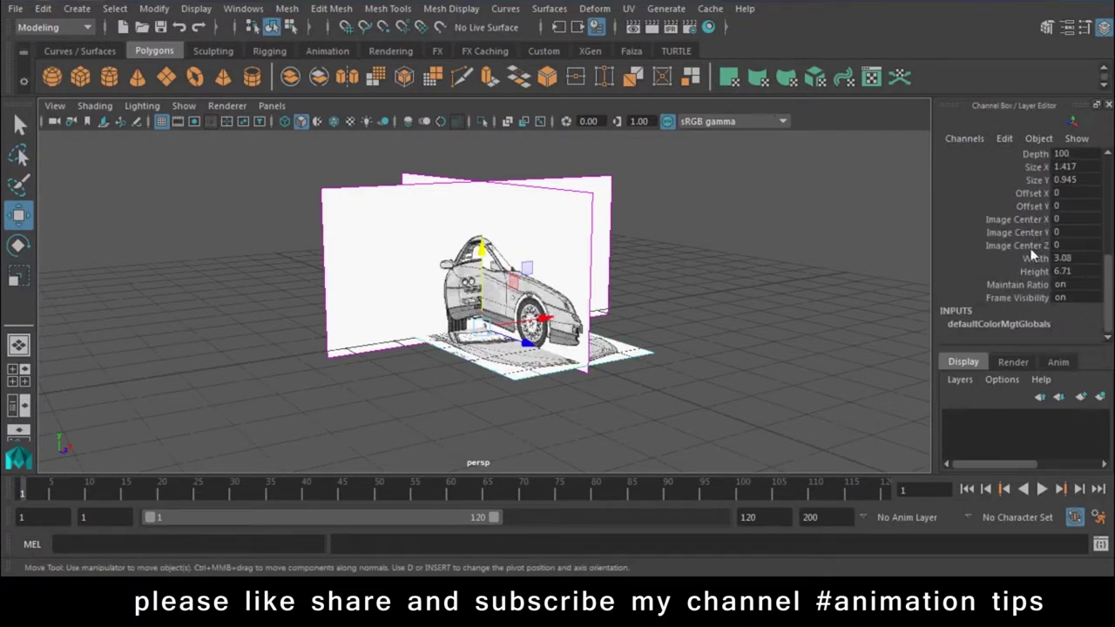
pyautogui.click(1036, 234)
pyautogui.moveTo(870, 257)
pyautogui.mouseDown(button='middle')
pyautogui.moveTo(830, 255)
pyautogui.moveTo(861, 255)
pyautogui.moveTo(838, 247)
pyautogui.moveTo(862, 257)
pyautogui.moveTo(692, 278)
pyautogui.mouseUp(button='middle')
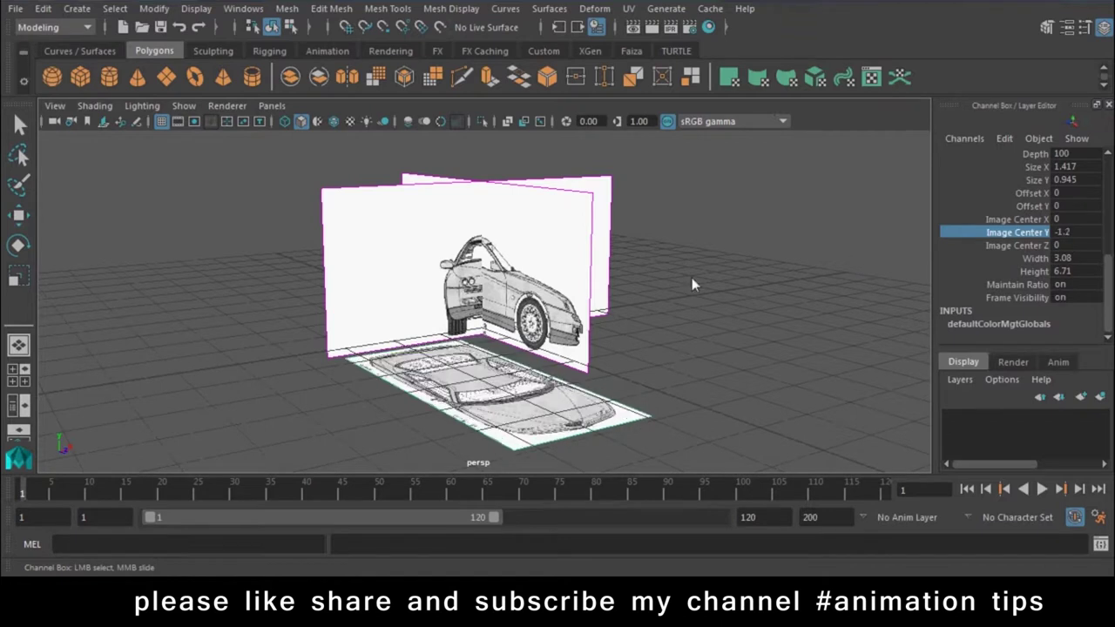
pyautogui.click(439, 285)
# Move the front plane back along Z and the side plane out along X
pyautogui.press('w')
pyautogui.moveTo(438, 285)
pyautogui.keyDown('alt'); pyautogui.mouseDown()
pyautogui.moveTo(542, 342)
pyautogui.moveTo(466, 348)
pyautogui.moveTo(581, 334)
pyautogui.moveTo(542, 298)
pyautogui.moveTo(532, 174)
pyautogui.mouseUp(); pyautogui.keyUp('alt')
pyautogui.moveTo(532, 334); pyautogui.dragTo(202, 334)
pyautogui.click(572, 260)
pyautogui.moveTo(703, 317)
pyautogui.keyDown('alt'); pyautogui.mouseDown()
pyautogui.moveTo(532, 329)
pyautogui.moveTo(493, 290)
pyautogui.mouseUp(); pyautogui.keyUp('alt')
pyautogui.moveTo(561, 328); pyautogui.dragTo(327, 307)
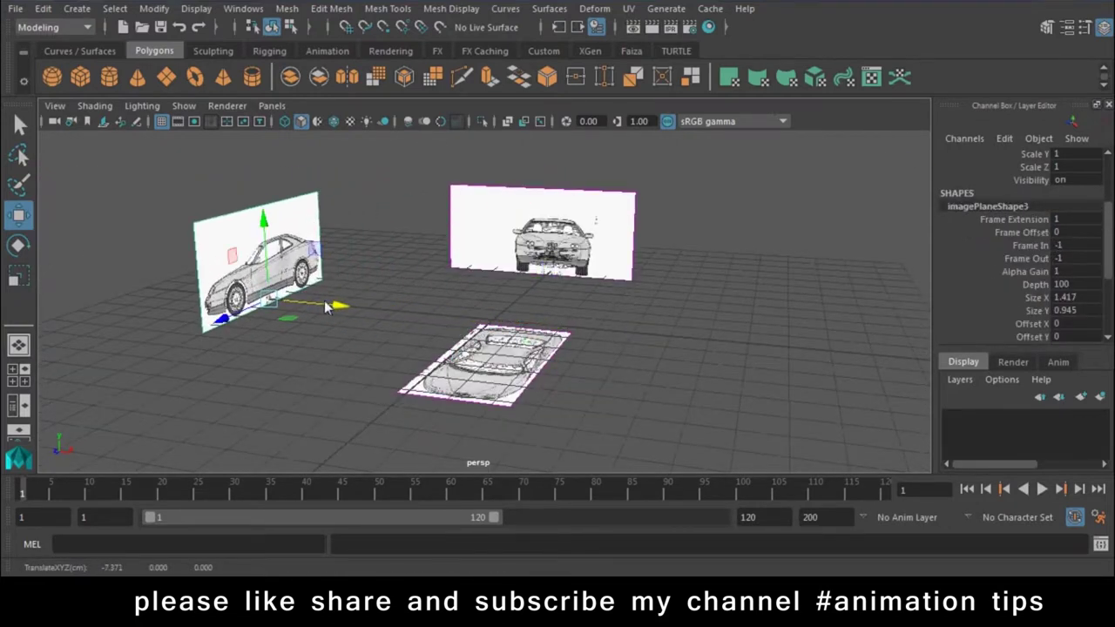
pyautogui.keyDown('alt'); pyautogui.moveTo(661, 317); pyautogui.dragTo(583, 336); pyautogui.keyUp('alt')
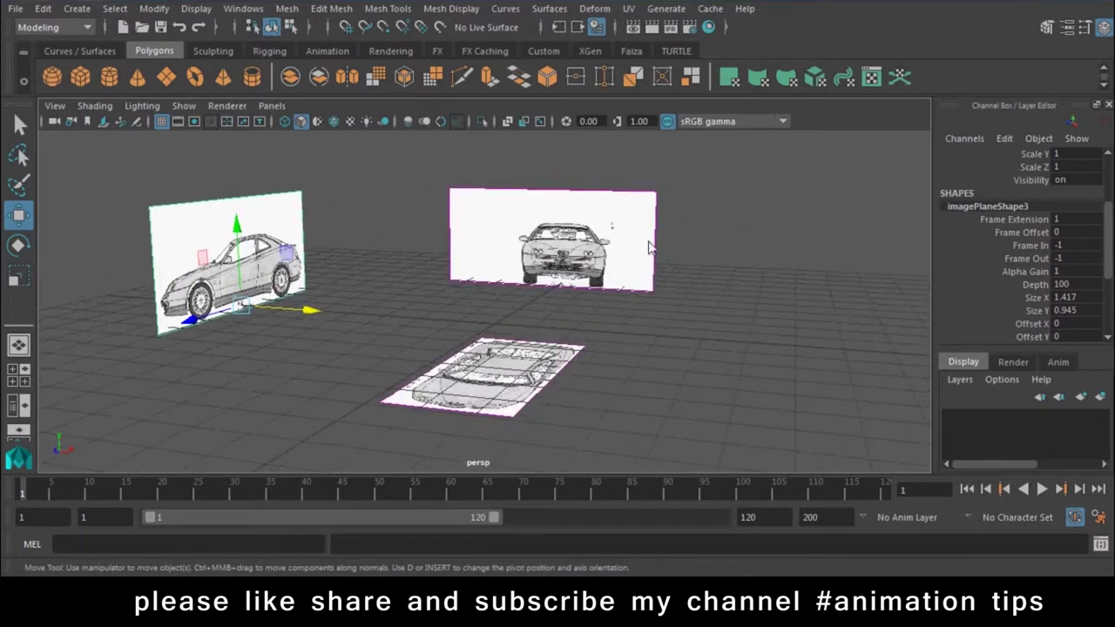
# Check the plane layout in front and side views, then return to perspective
pyautogui.press('space')
pyautogui.moveTo(649, 248); pyautogui.dragTo(649, 296)
pyautogui.press('space')
pyautogui.moveTo(435, 245)
pyautogui.mouseDown()
pyautogui.moveTo(513, 253)
pyautogui.moveTo(436, 284)
pyautogui.mouseUp()
pyautogui.press('space')
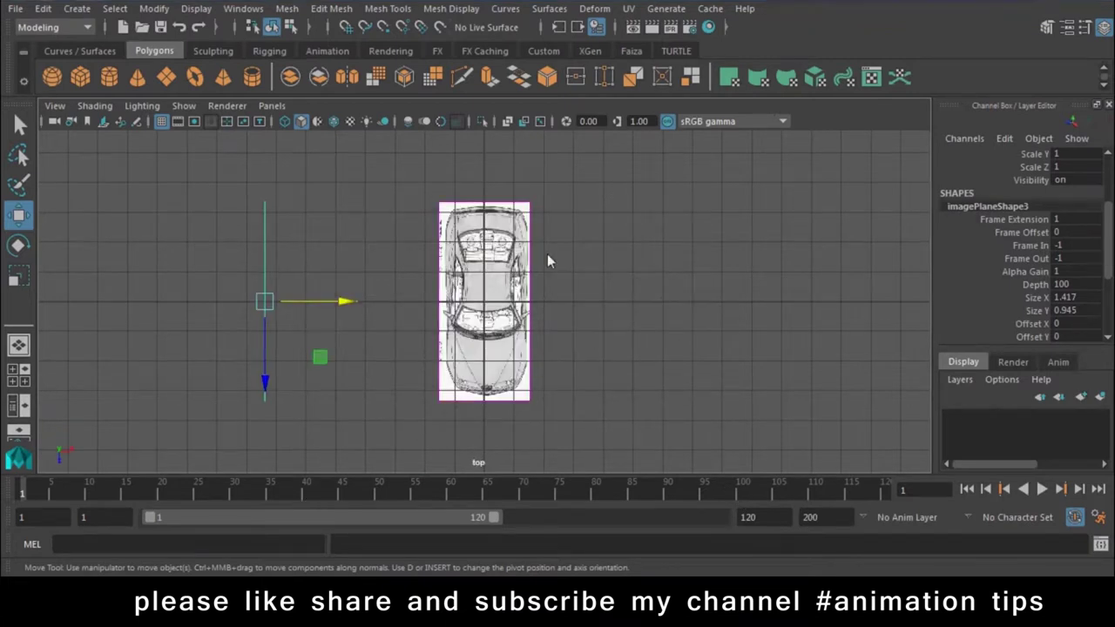
pyautogui.press('space')
pyautogui.moveTo(547, 254); pyautogui.dragTo(547, 209)
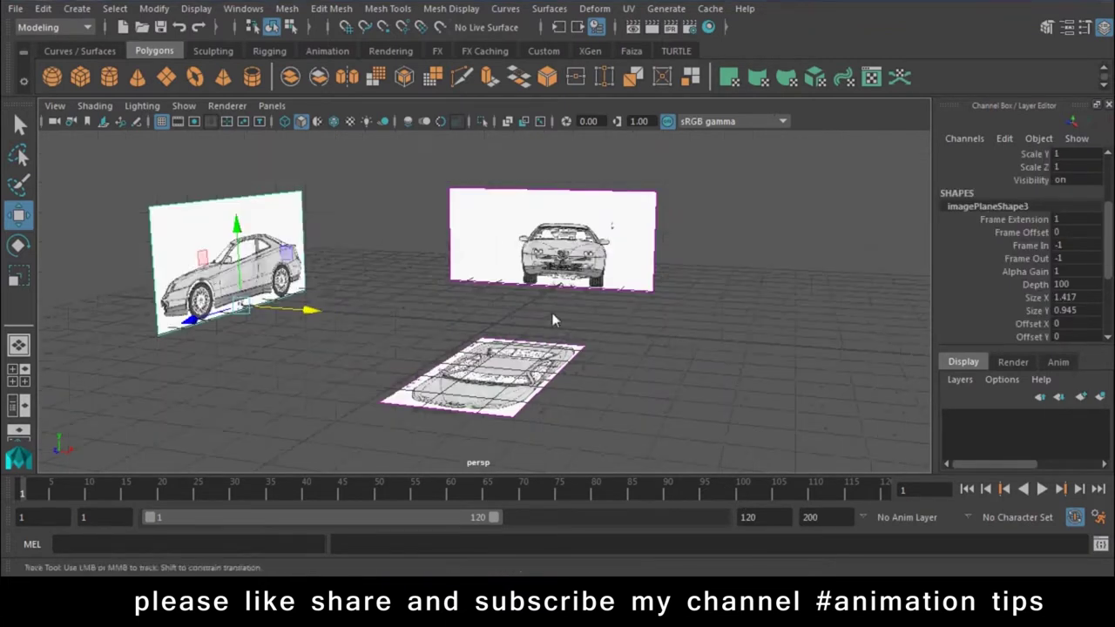
# Select the ground image plane and widen the Channel Box panel
pyautogui.hotkey('ctrl', 'z')
pyautogui.hotkey('ctrl', 'z')
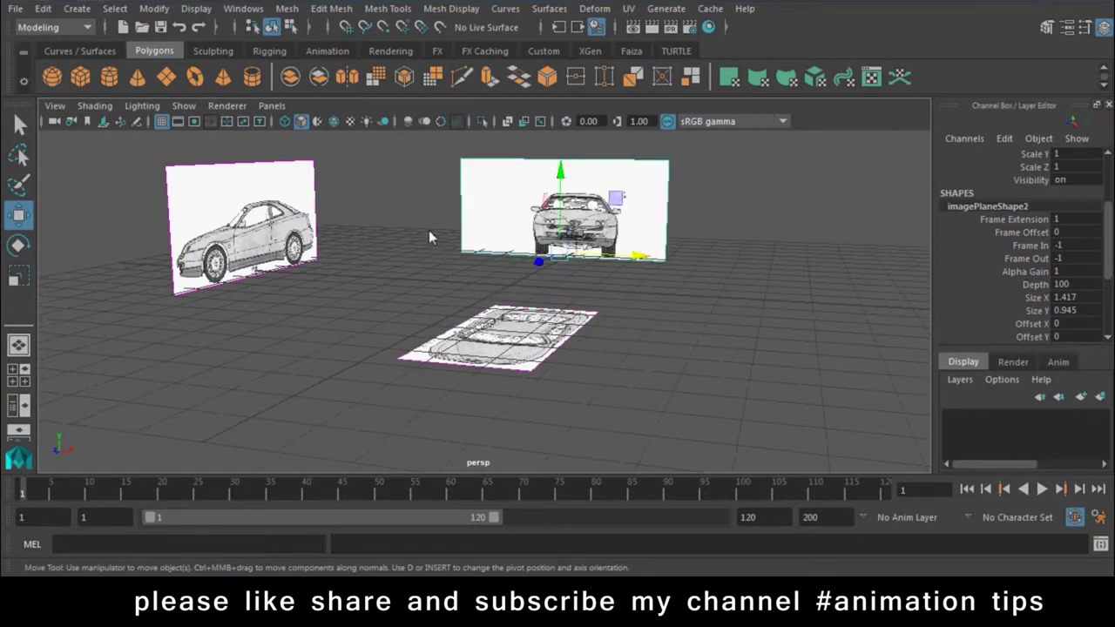
pyautogui.hotkey('ctrl', 'z')
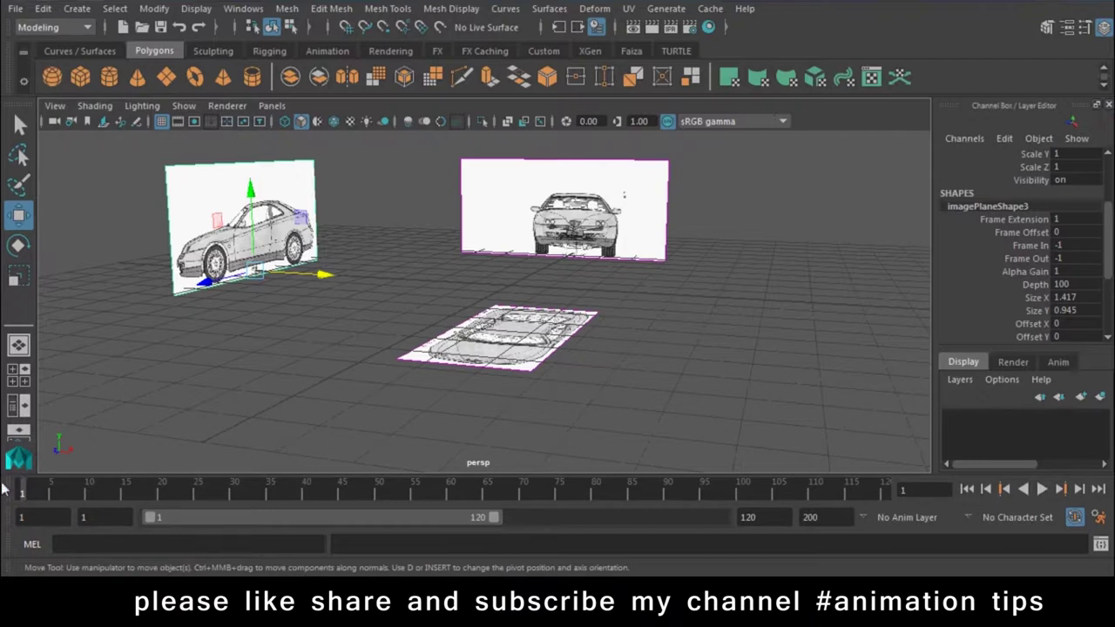
pyautogui.click(473, 353)
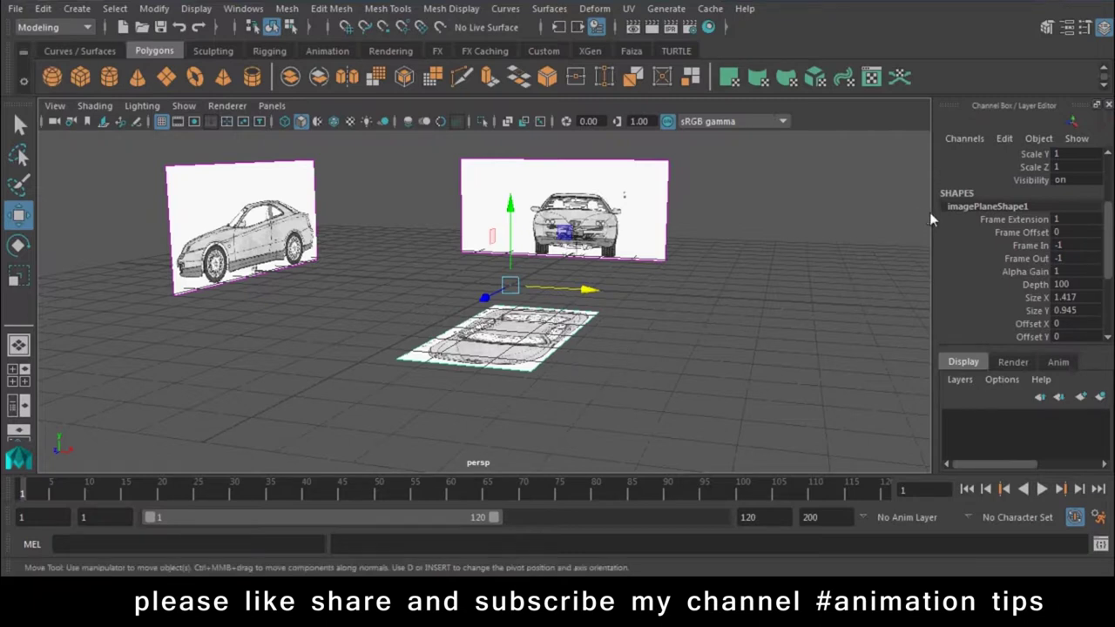
pyautogui.moveTo(931, 213); pyautogui.dragTo(712, 214)
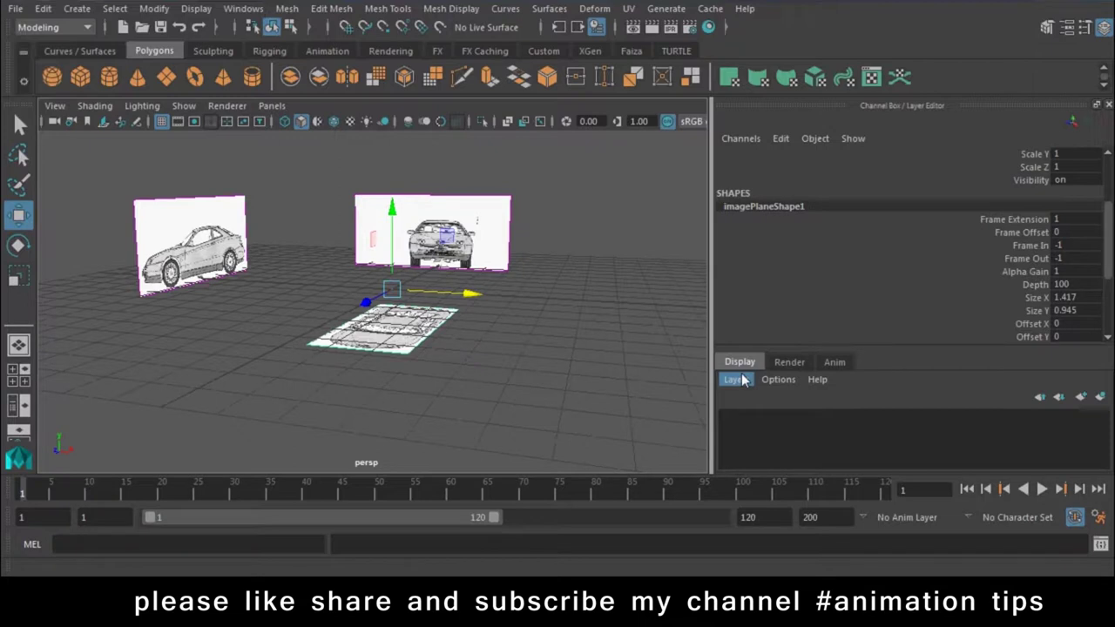
# Switch the layer editor to Display layers and marquee-select the three blueprint planes
pyautogui.click(786, 363)
pyautogui.click(836, 362)
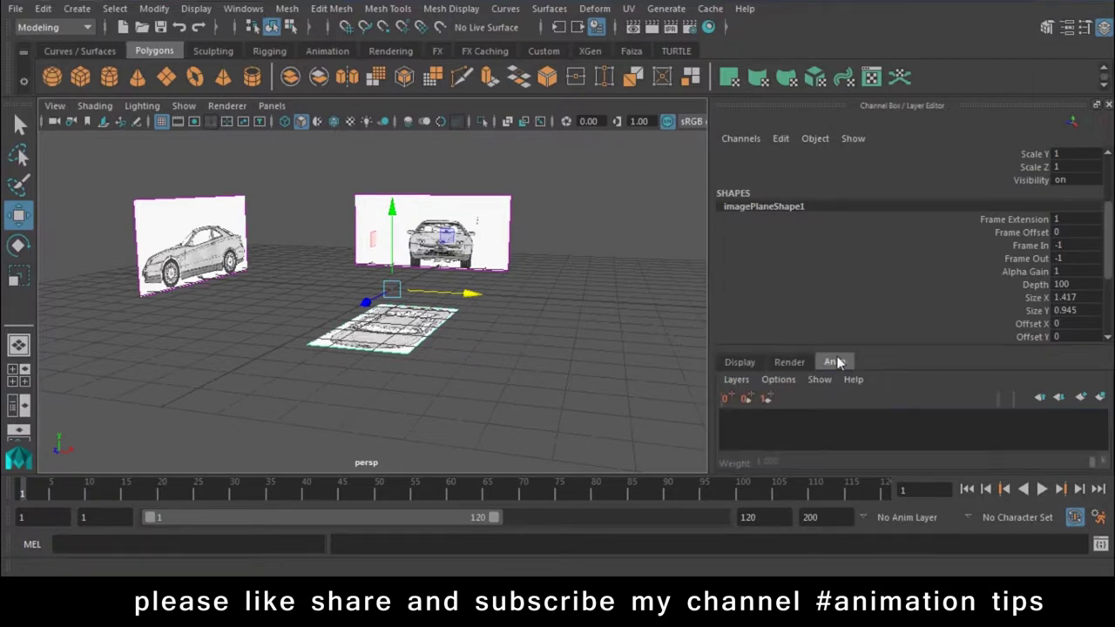
pyautogui.click(750, 363)
pyautogui.click(790, 363)
pyautogui.click(835, 362)
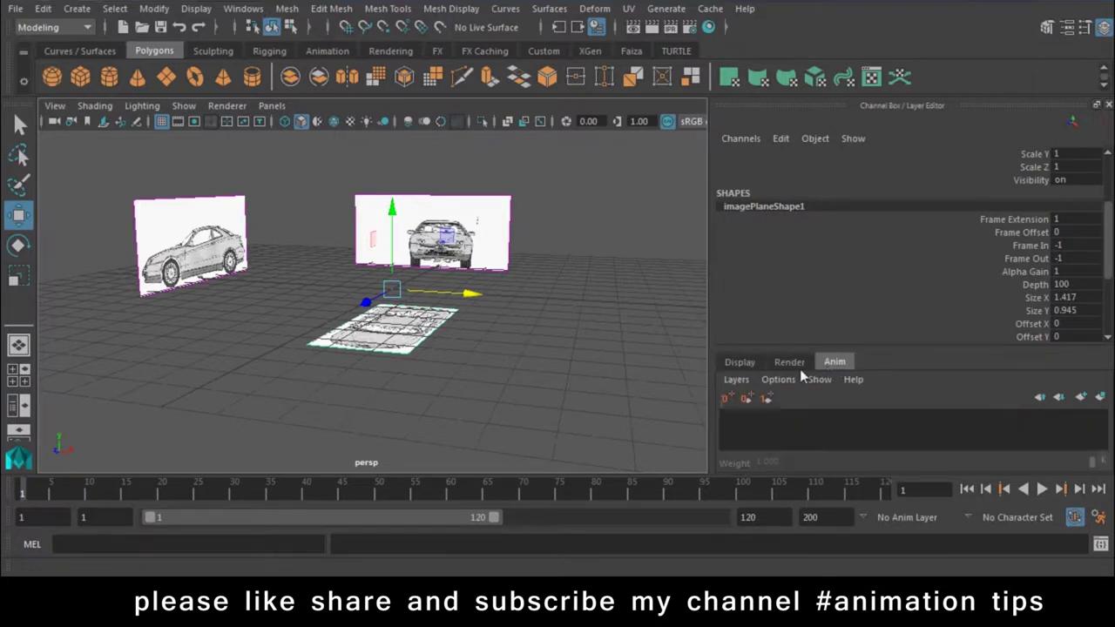
pyautogui.click(743, 362)
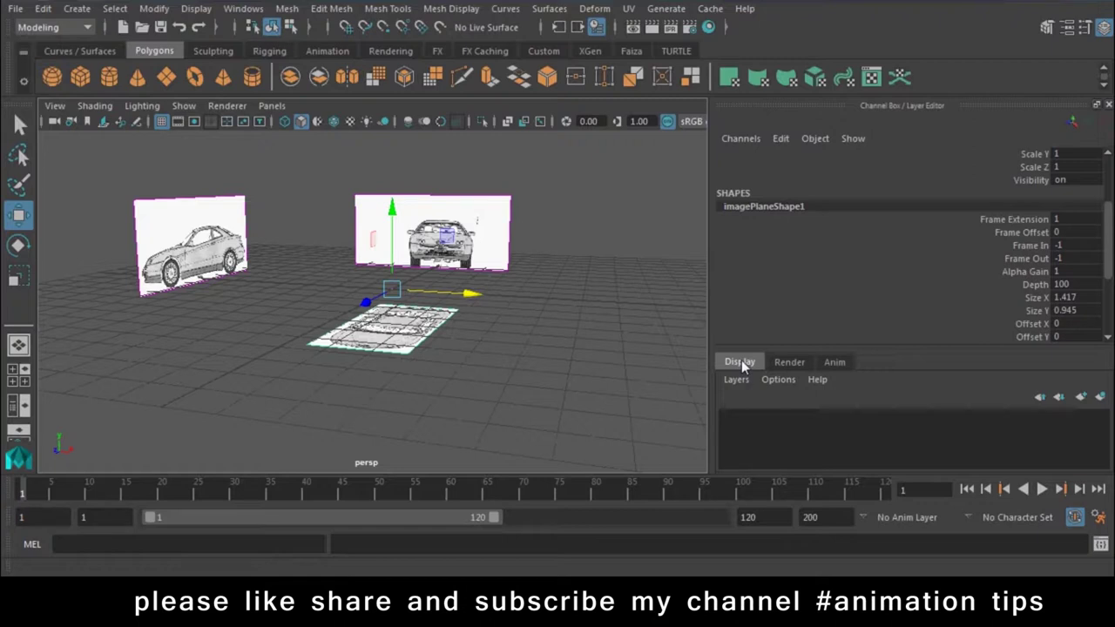
pyautogui.click(787, 362)
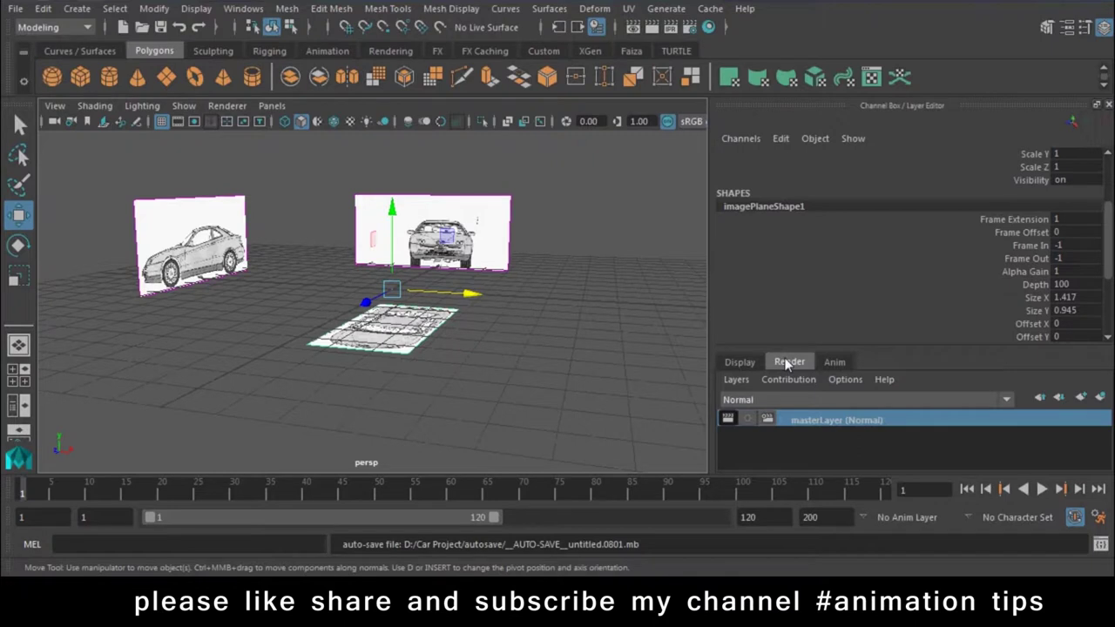
pyautogui.click(836, 363)
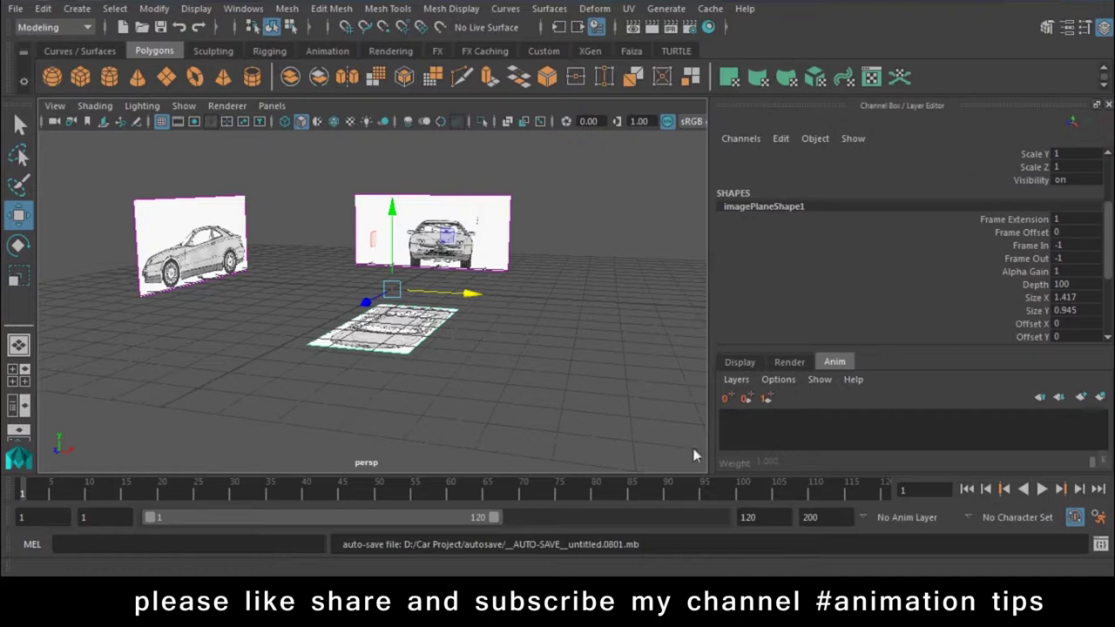
pyautogui.click(745, 361)
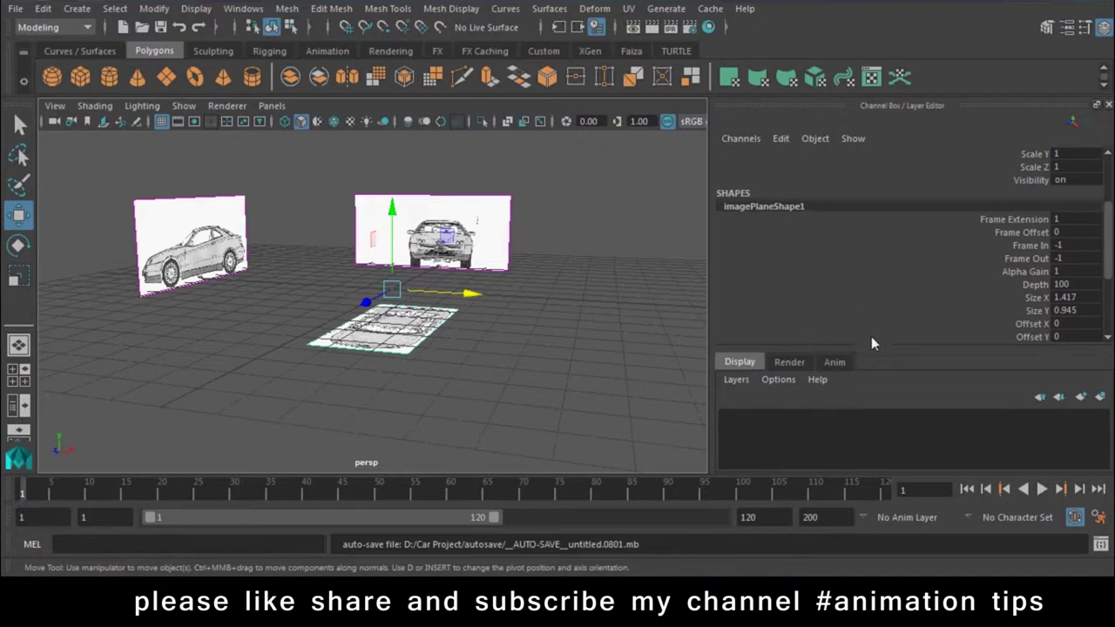
pyautogui.moveTo(625, 154); pyautogui.dragTo(98, 471)
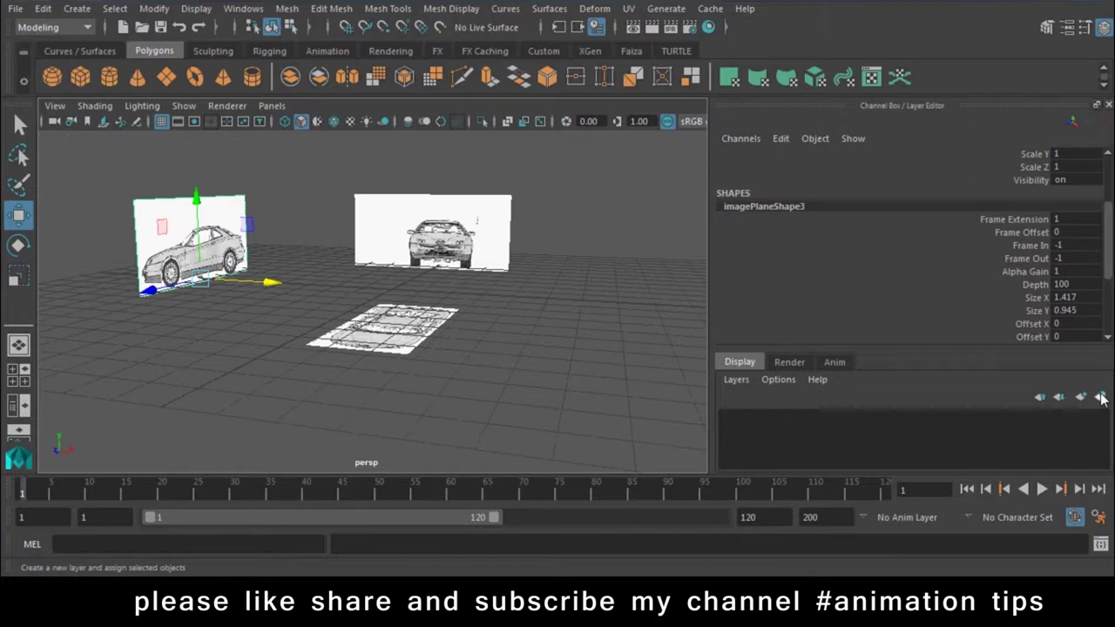
pyautogui.click(1101, 398)
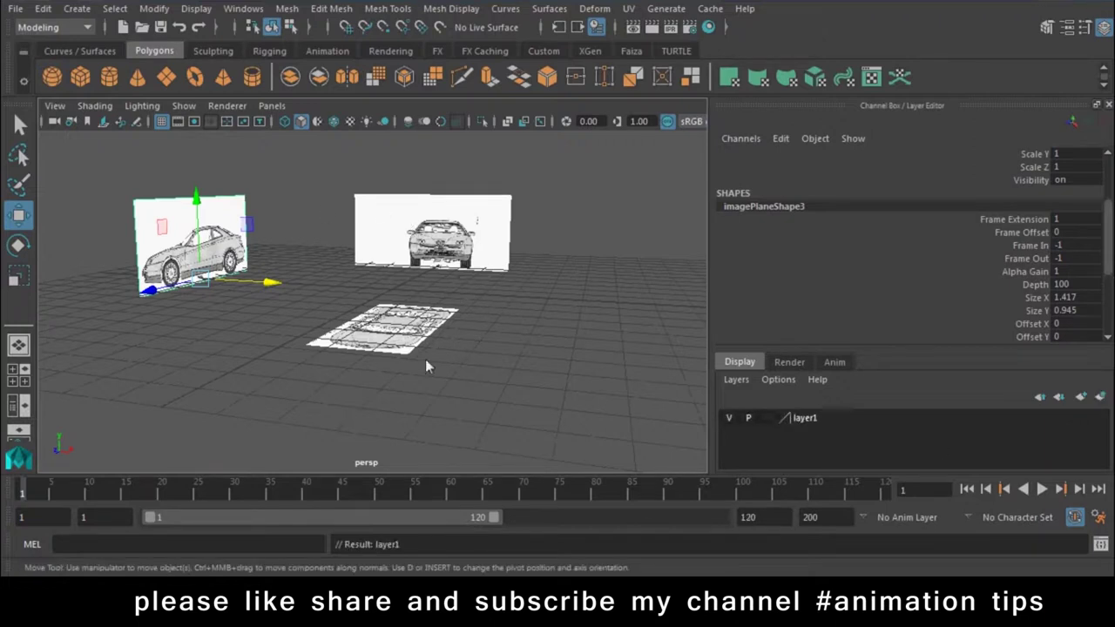
pyautogui.click(729, 420)
pyautogui.click(729, 420)
pyautogui.click(729, 420)
pyautogui.click(729, 420)
pyautogui.click(729, 420)
pyautogui.click(729, 420)
pyautogui.click(729, 420)
pyautogui.click(728, 420)
pyautogui.click(767, 418)
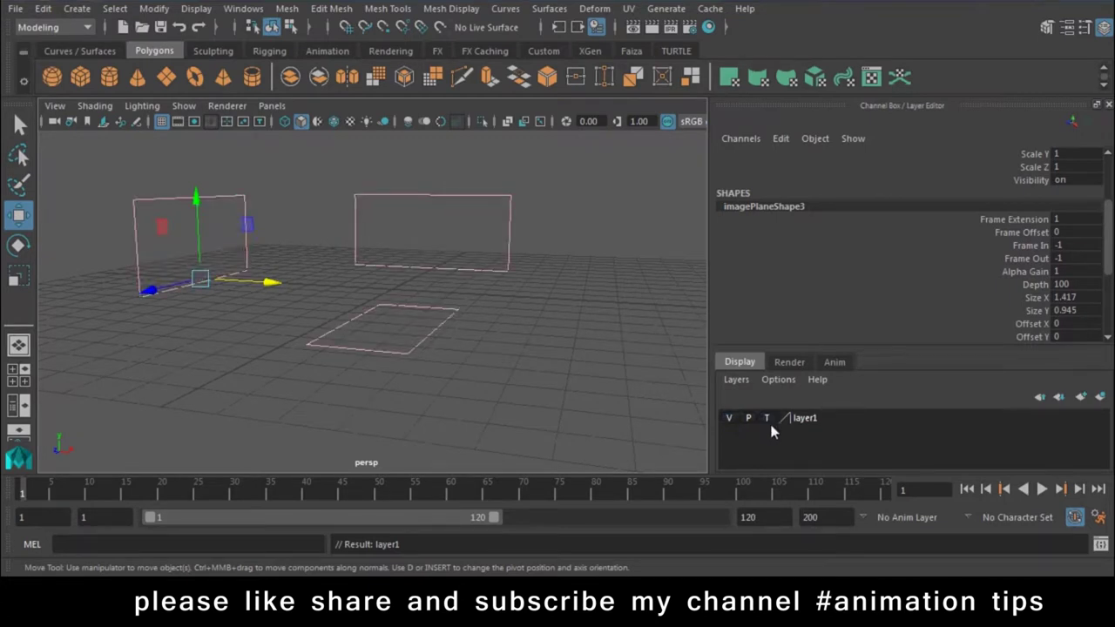
pyautogui.click(772, 419)
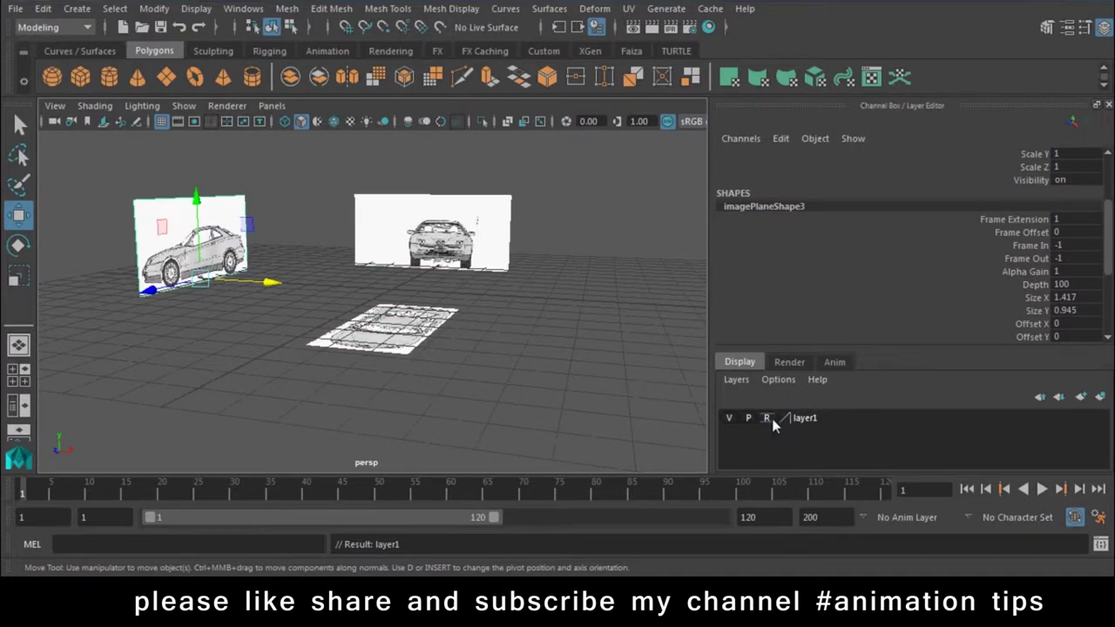
pyautogui.click(609, 225)
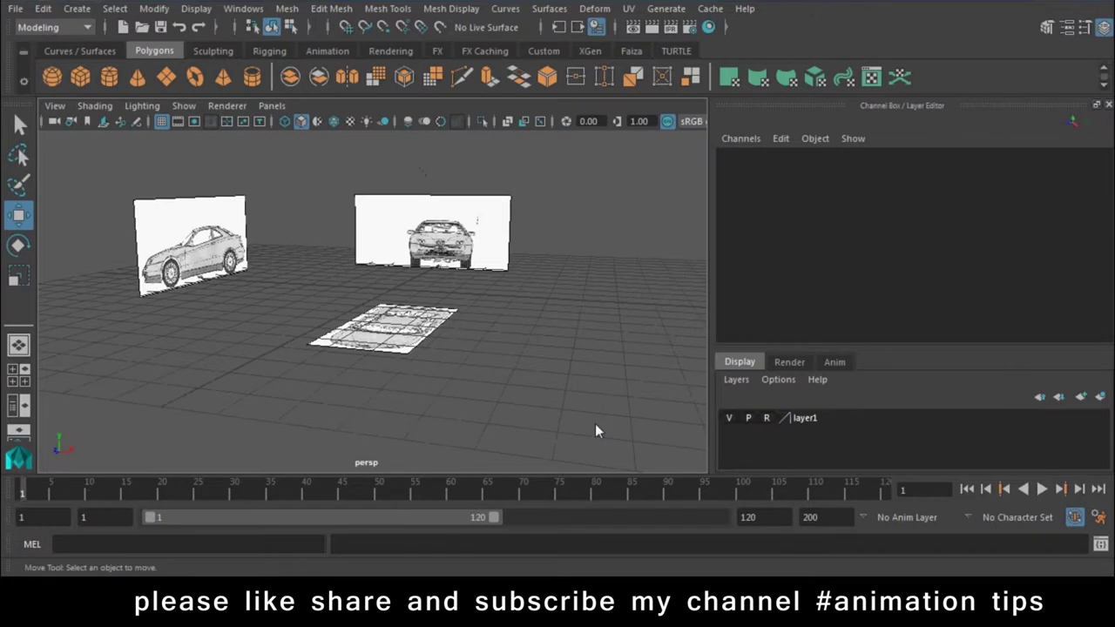
pyautogui.hotkey('ctrl', 'z')
pyautogui.hotkey('ctrl', 'z')
pyautogui.hotkey('ctrl', 'z')
pyautogui.hotkey('ctrl', 'z')
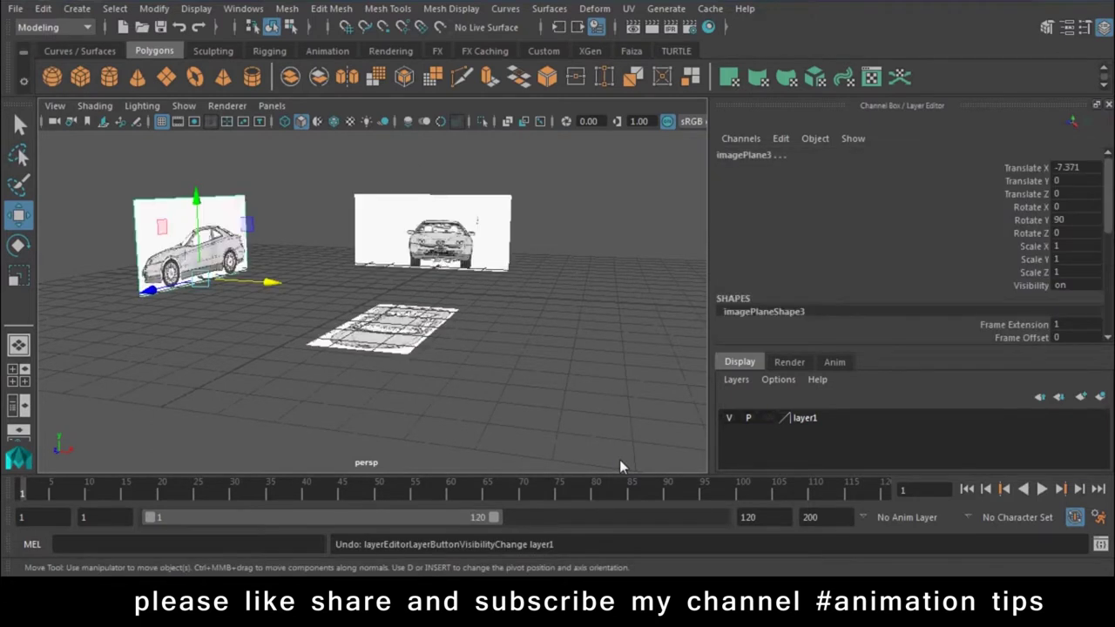
pyautogui.hotkey('ctrl', 'z')
pyautogui.hotkey('shift', 'z')
pyautogui.hotkey('ctrl', 'z')
pyautogui.hotkey('shift', 'z')
pyautogui.hotkey('ctrl', 'z')
pyautogui.hotkey('ctrl', 'z')
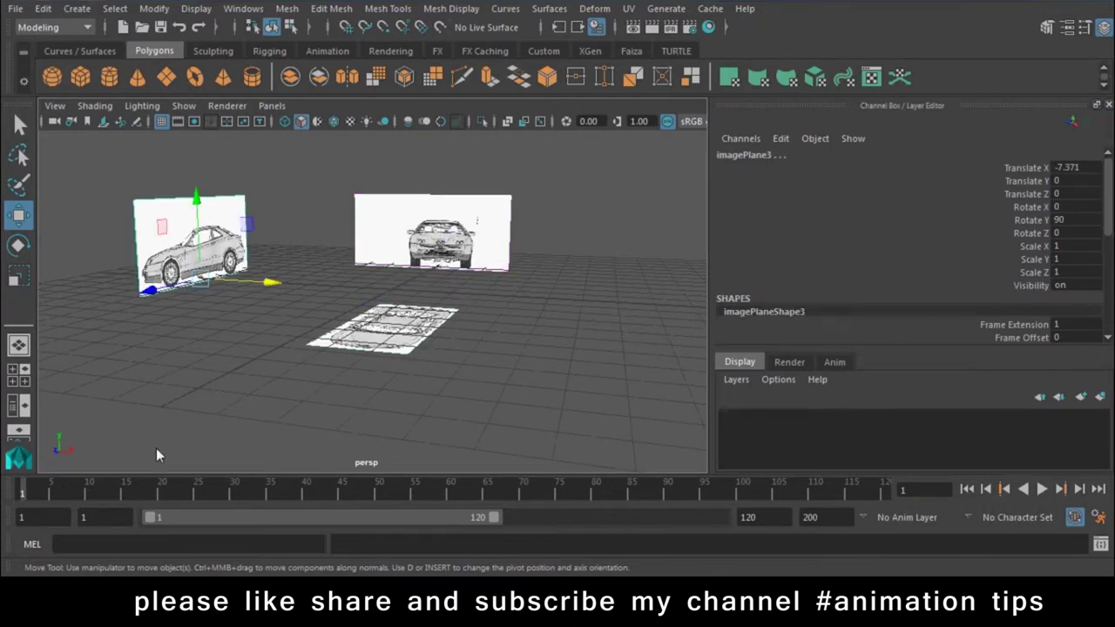
# Create layer1 from the selected planes and save its display type as Reference
pyautogui.click(1102, 397)
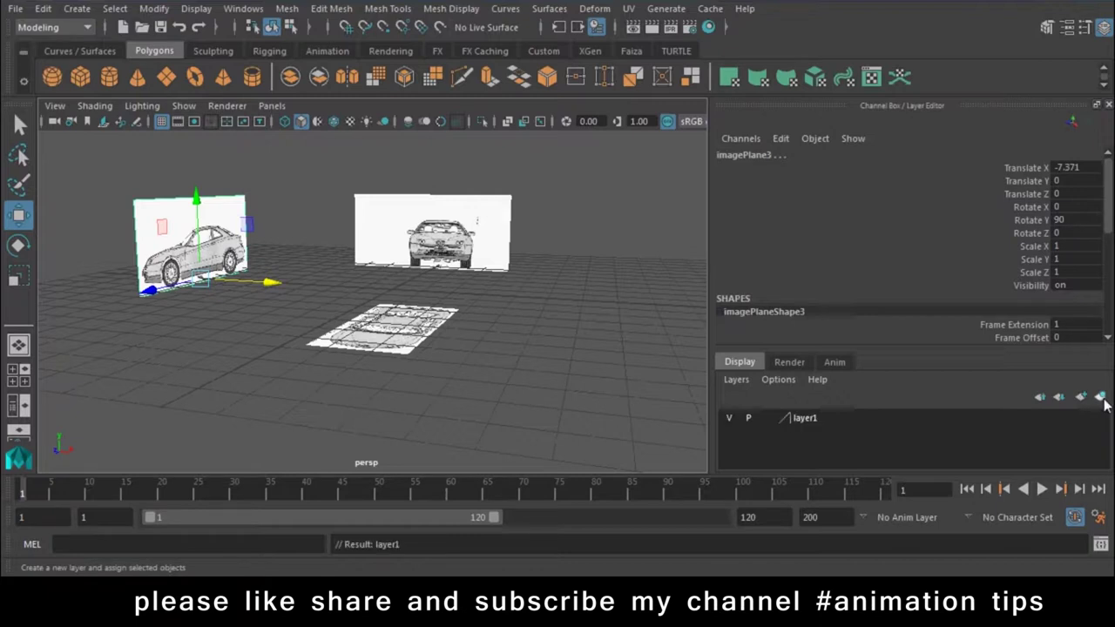
pyautogui.click(768, 419)
pyautogui.click(768, 419)
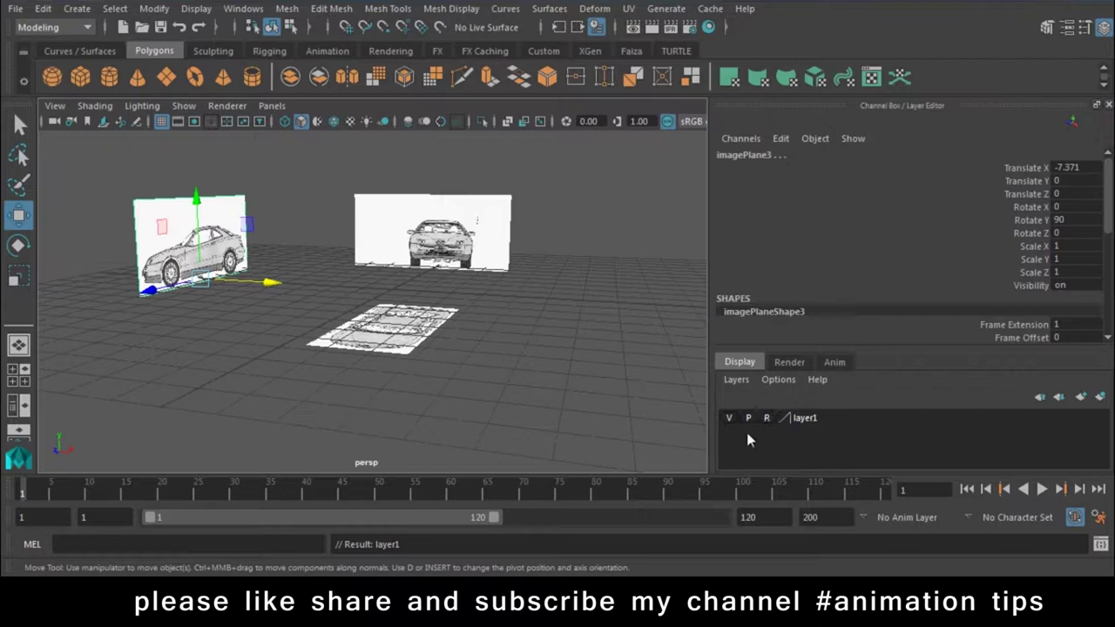
pyautogui.doubleClick(809, 419)
pyautogui.click(490, 239)
pyautogui.click(462, 257)
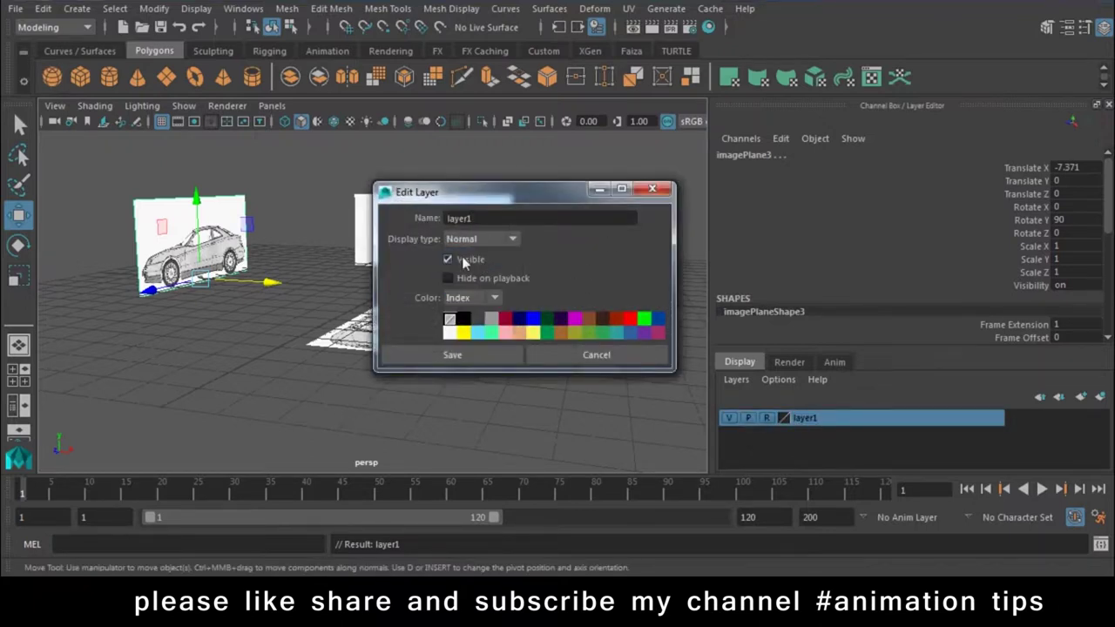
pyautogui.click(508, 241)
pyautogui.click(463, 273)
pyautogui.click(485, 240)
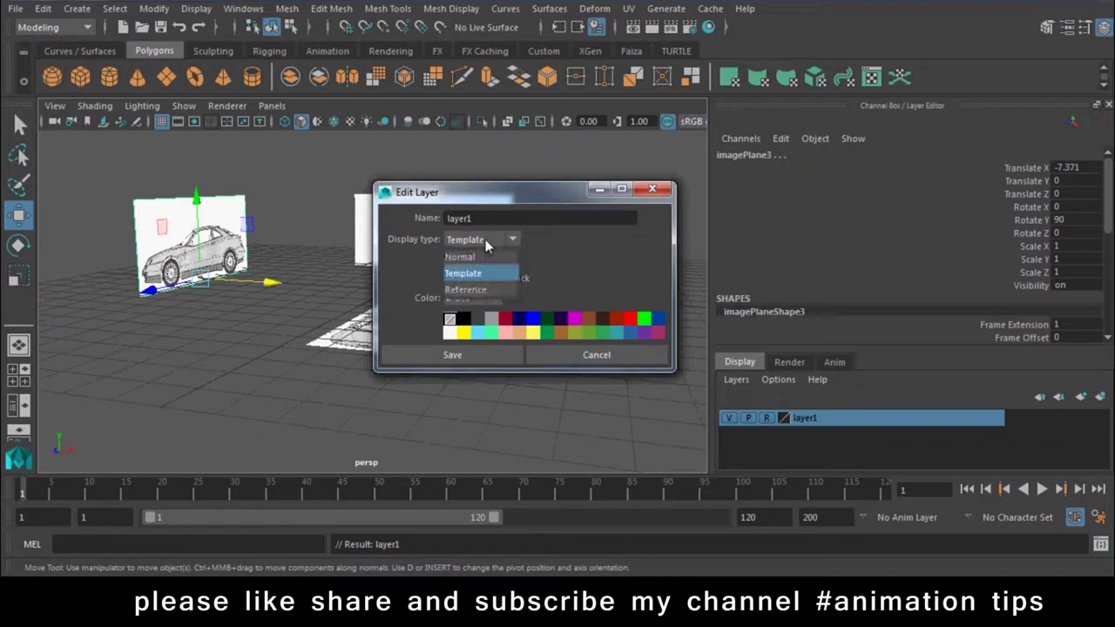
pyautogui.click(462, 292)
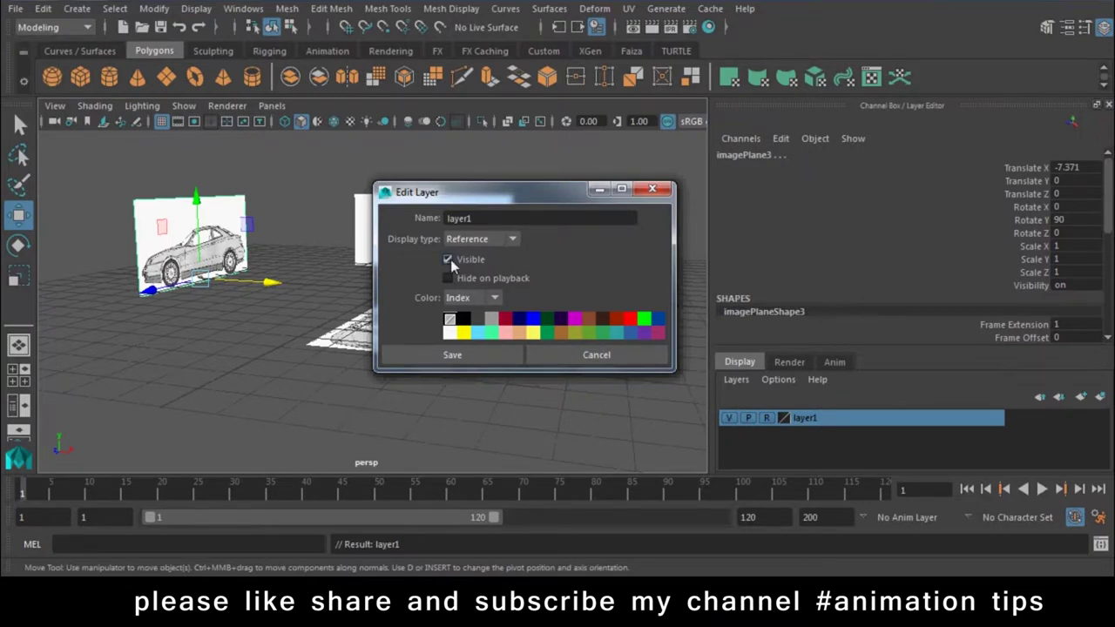
pyautogui.click(452, 355)
# Switch to Top view, hide the grid and zoom in on the car's hood
pyautogui.click(514, 408)
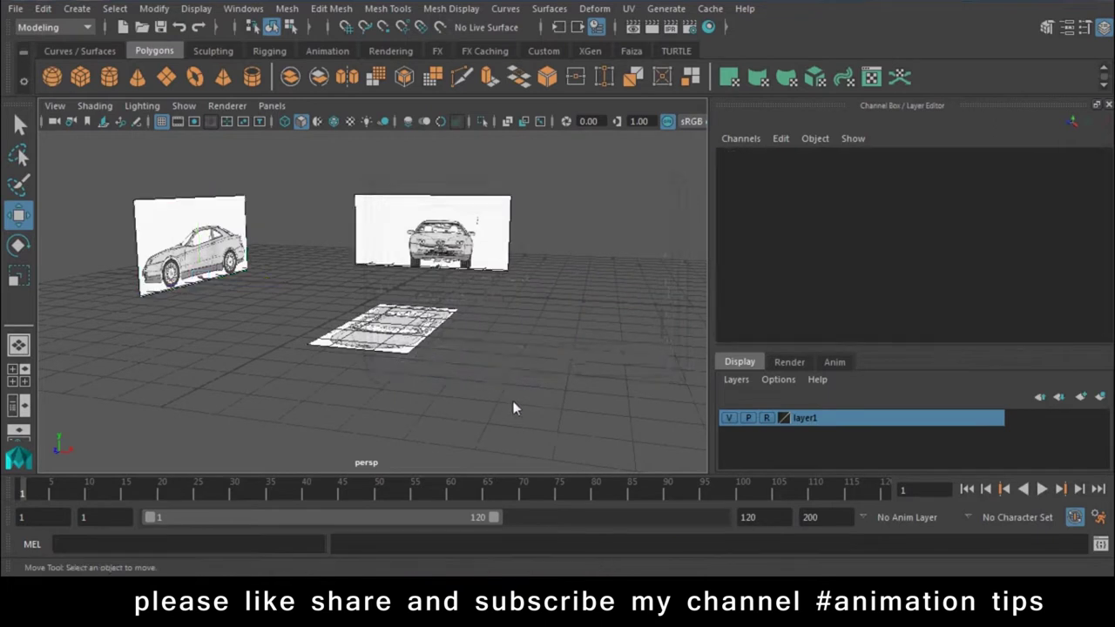
pyautogui.scroll(-2, 484, 434)
pyautogui.scroll(-2, 460, 447)
pyautogui.scroll(3, 460, 447)
pyautogui.moveTo(513, 468)
pyautogui.keyDown('alt'); pyautogui.mouseDown()
pyautogui.moveTo(433, 470)
pyautogui.moveTo(547, 447)
pyautogui.mouseUp(); pyautogui.keyUp('alt')
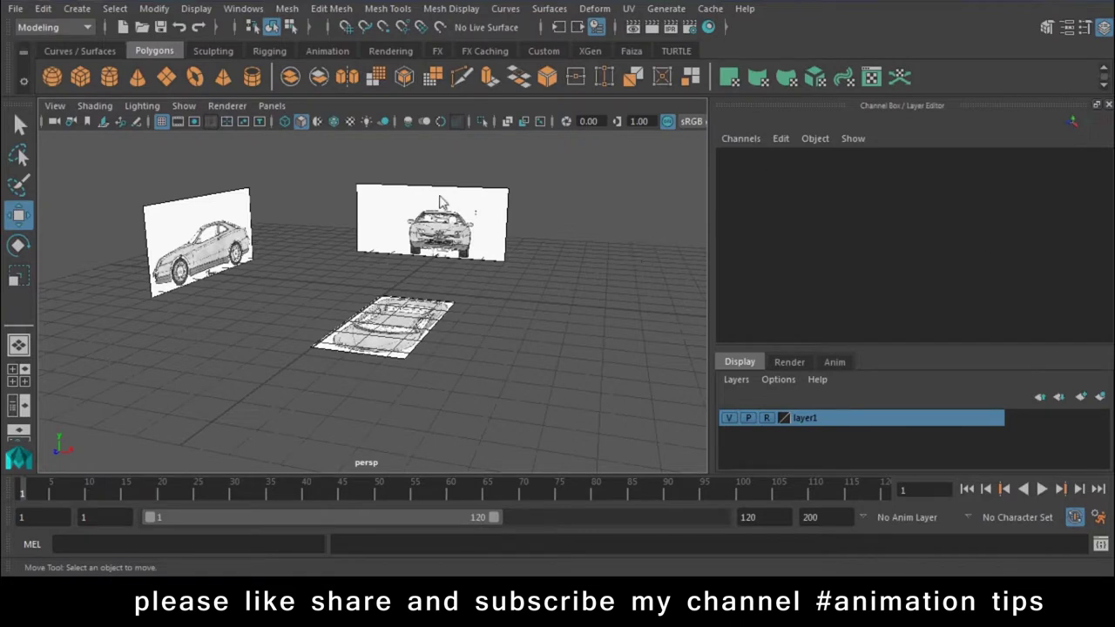
pyautogui.press('space')
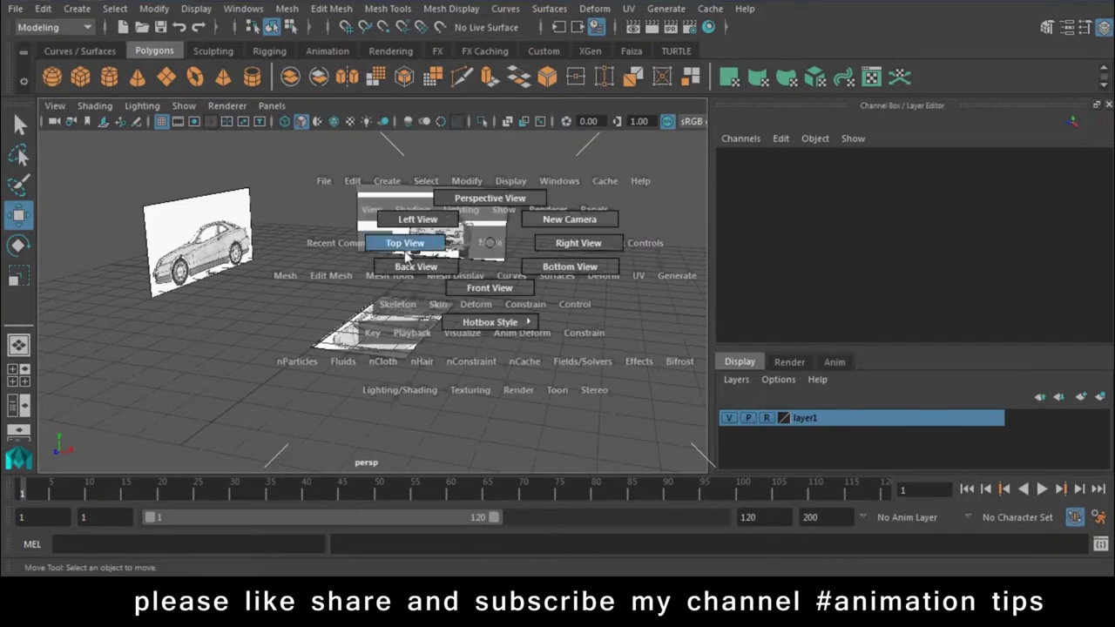
pyautogui.moveTo(491, 248); pyautogui.dragTo(410, 246)
pyautogui.click(162, 122)
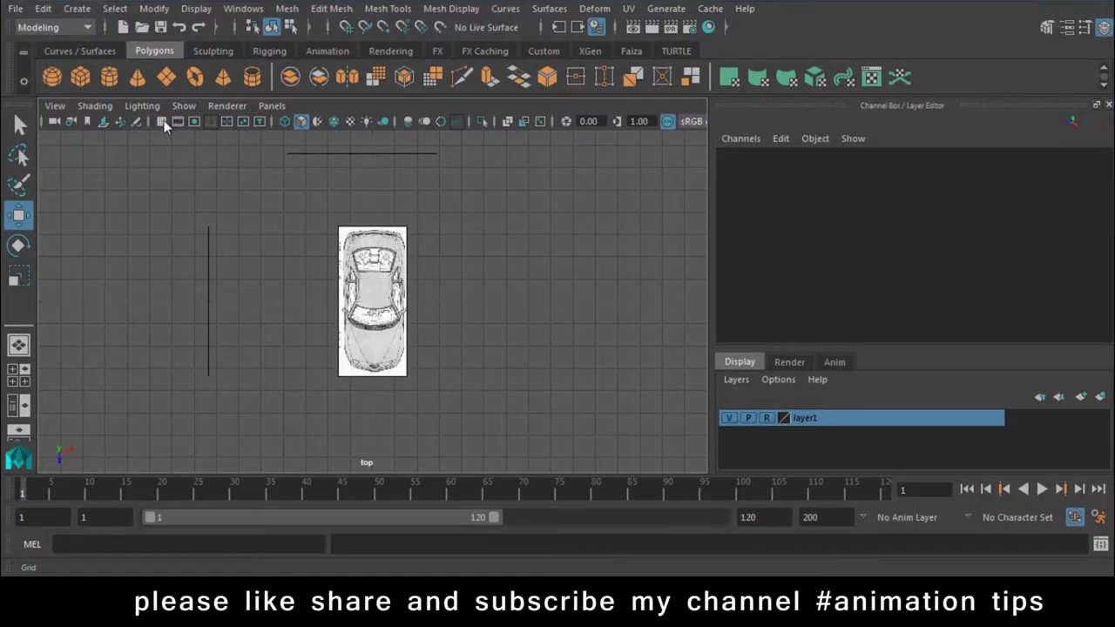
pyautogui.scroll(5, 492, 352)
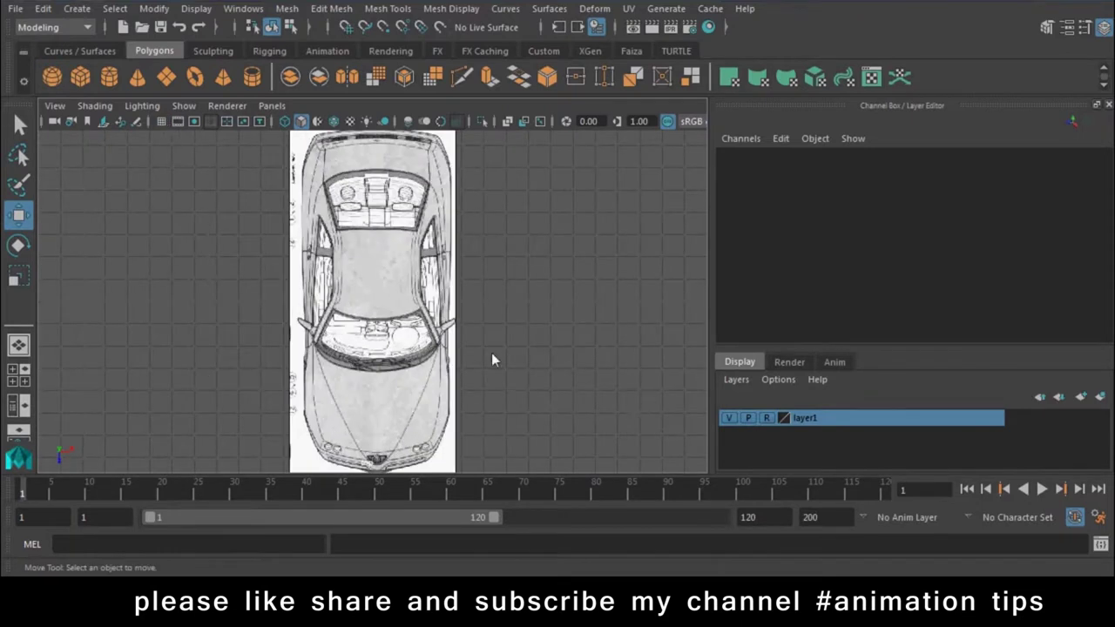
pyautogui.moveTo(492, 353)
pyautogui.keyDown('alt'); pyautogui.mouseDown(button='middle')
pyautogui.moveTo(442, 311)
pyautogui.moveTo(403, 309)
pyautogui.mouseUp(button='middle'); pyautogui.keyUp('alt')
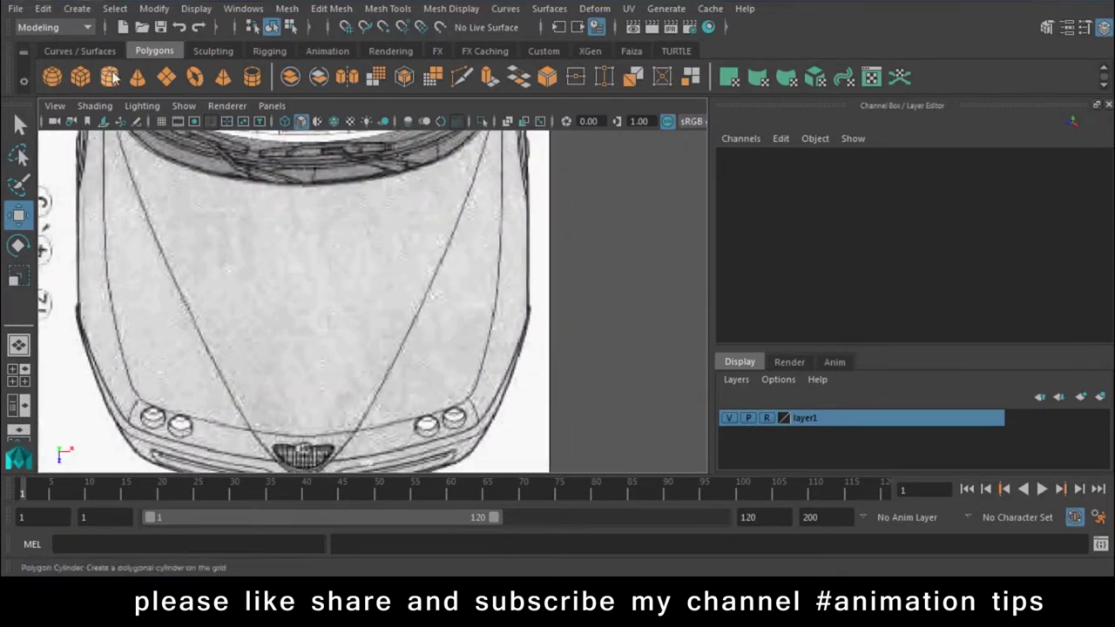
# Draw a four-point EP curve straight down the hood centre line to the grille
pyautogui.click(96, 51)
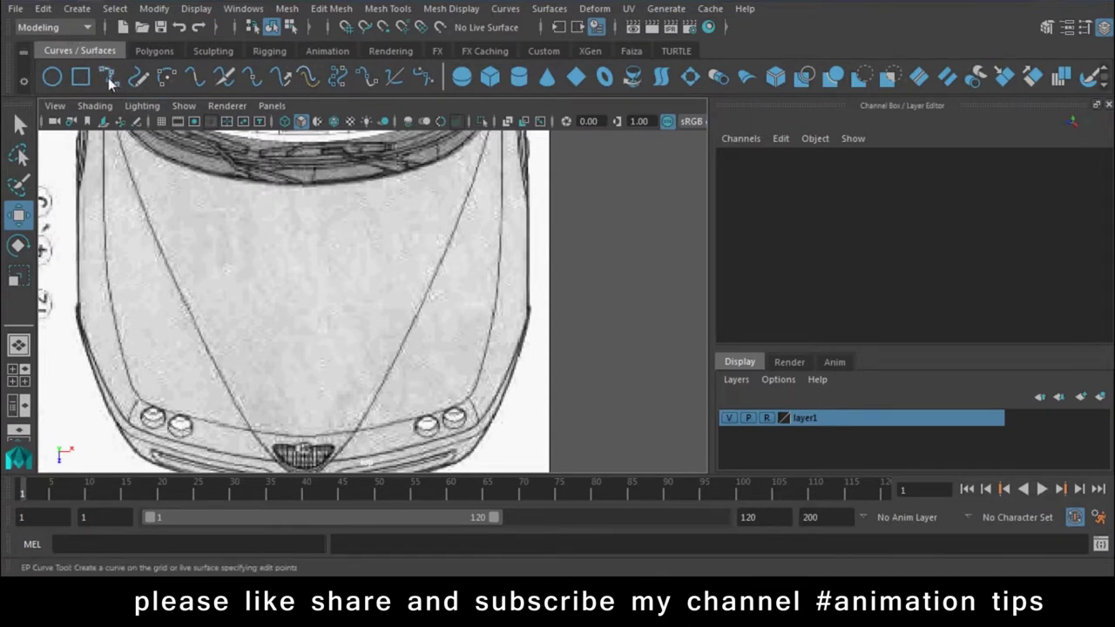
pyautogui.click(108, 78)
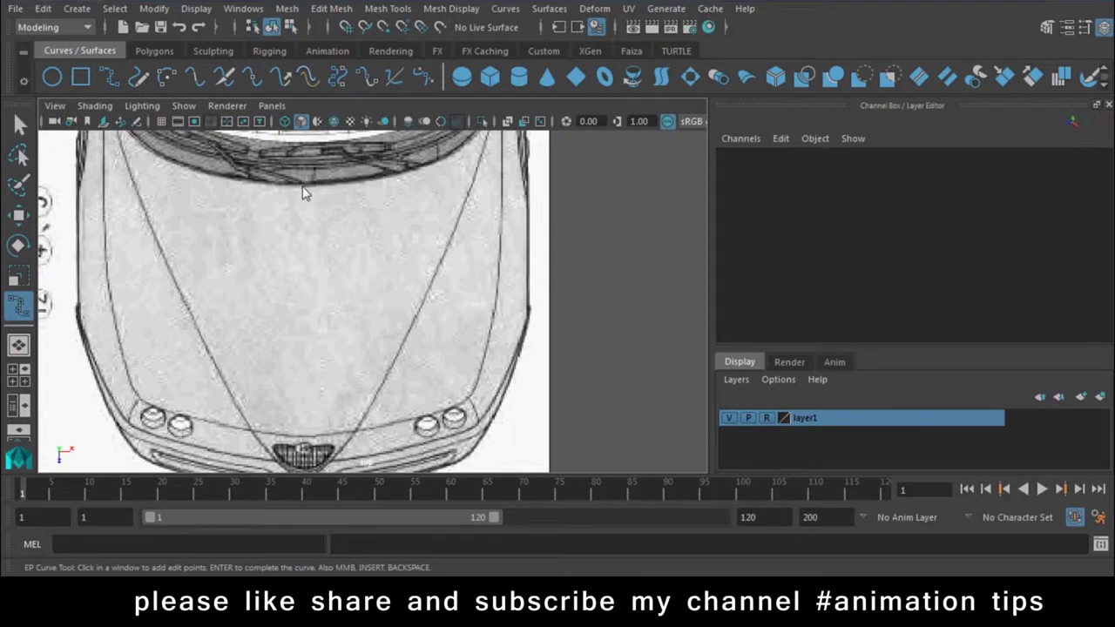
pyautogui.click(301, 186)
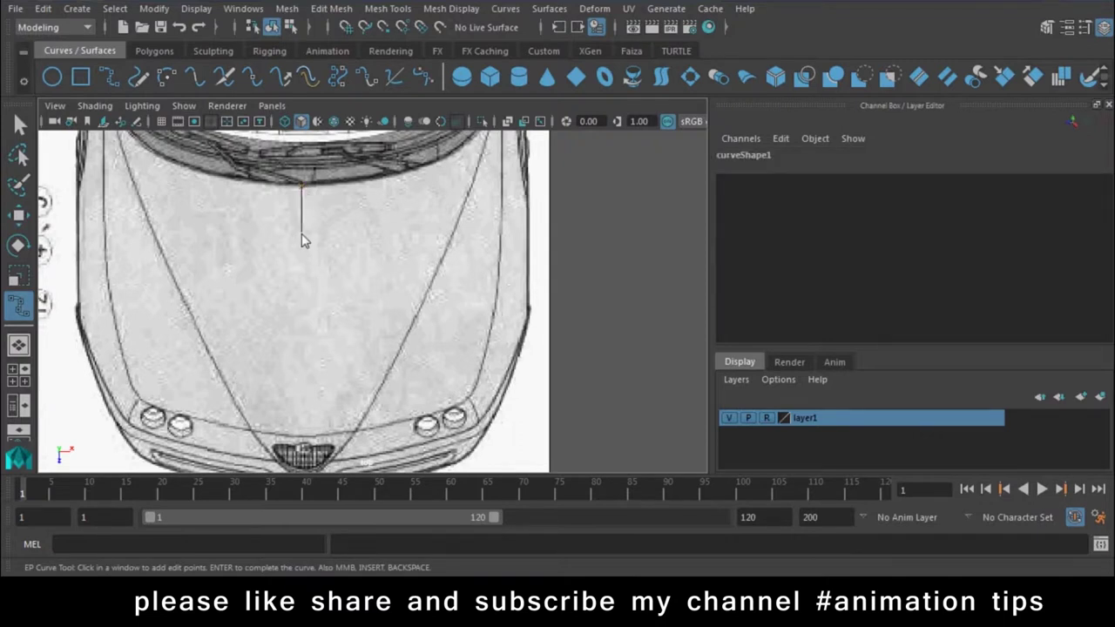
pyautogui.click(302, 277)
pyautogui.moveTo(305, 331); pyautogui.dragTo(305, 356)
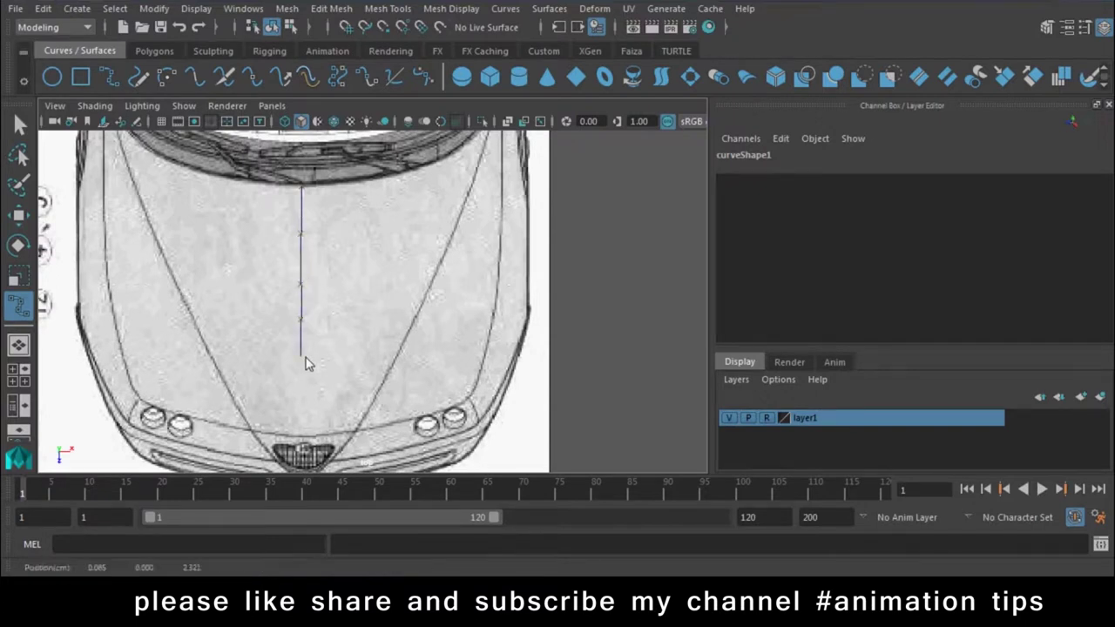
pyautogui.click(301, 433)
pyautogui.press('Return')
pyautogui.press('w')
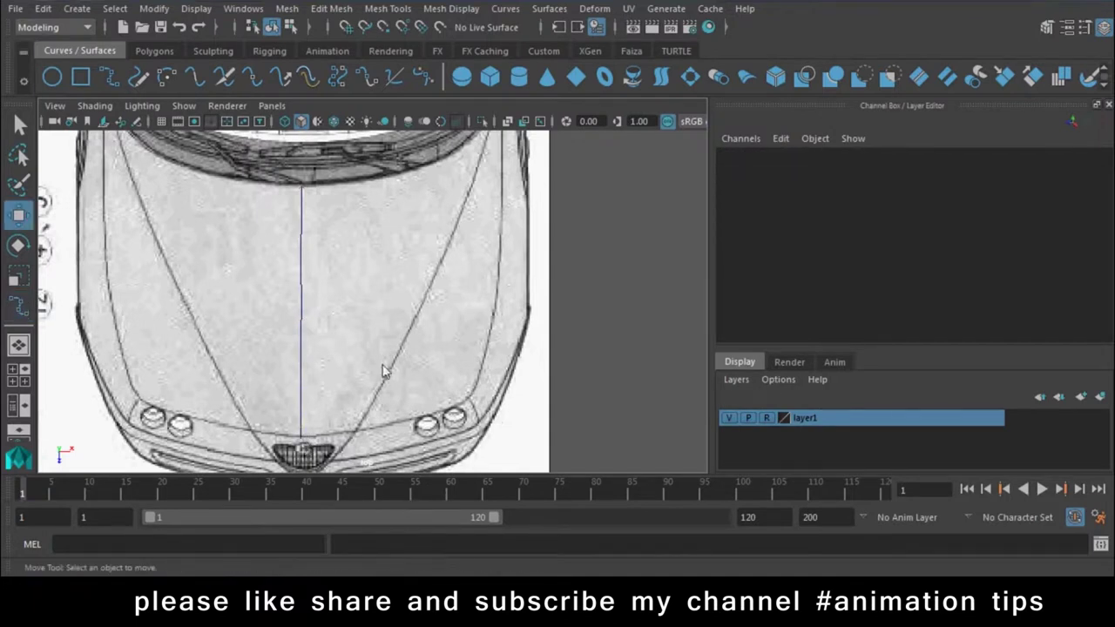
pyautogui.click(291, 369)
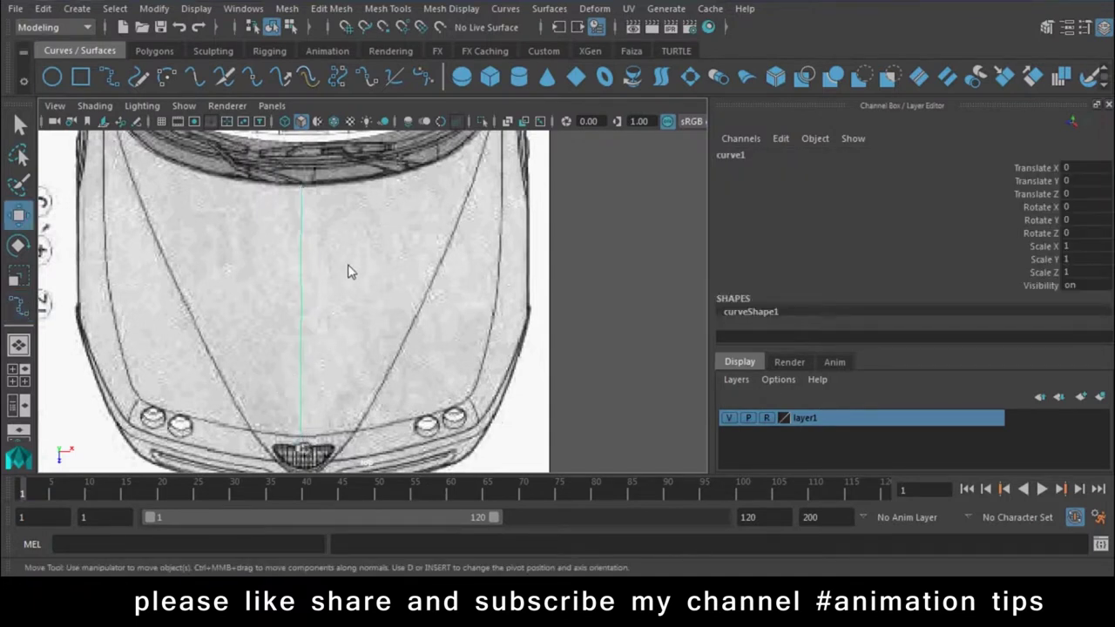
pyautogui.press('space')
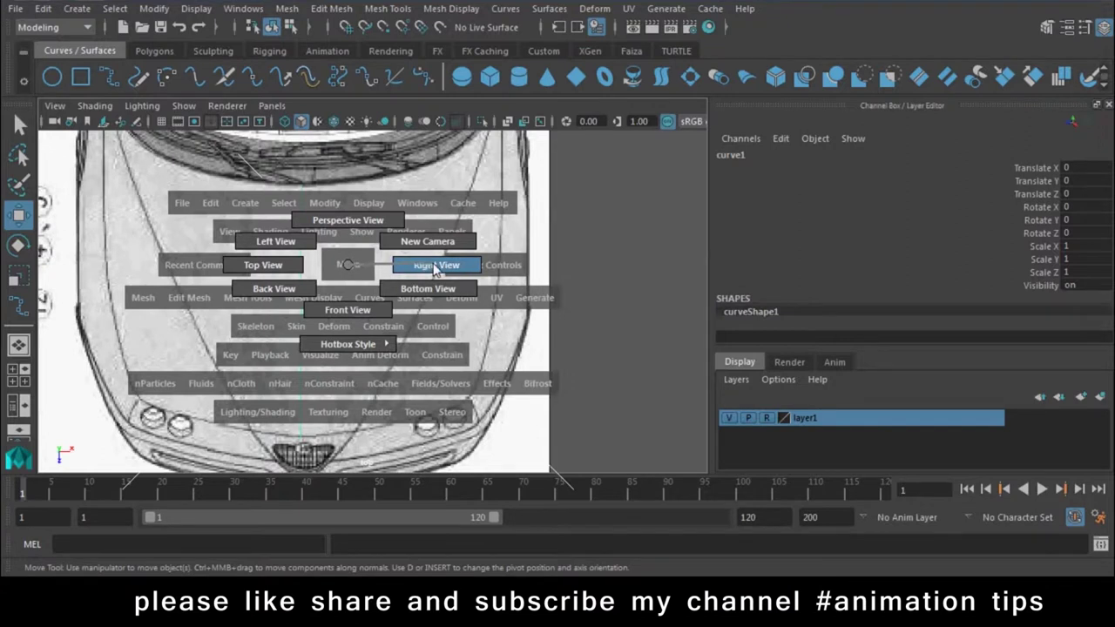
# In the side view, raise curve1 to the hood line at Translate Y 1.333
pyautogui.click(435, 265)
pyautogui.scroll(5, 288, 264)
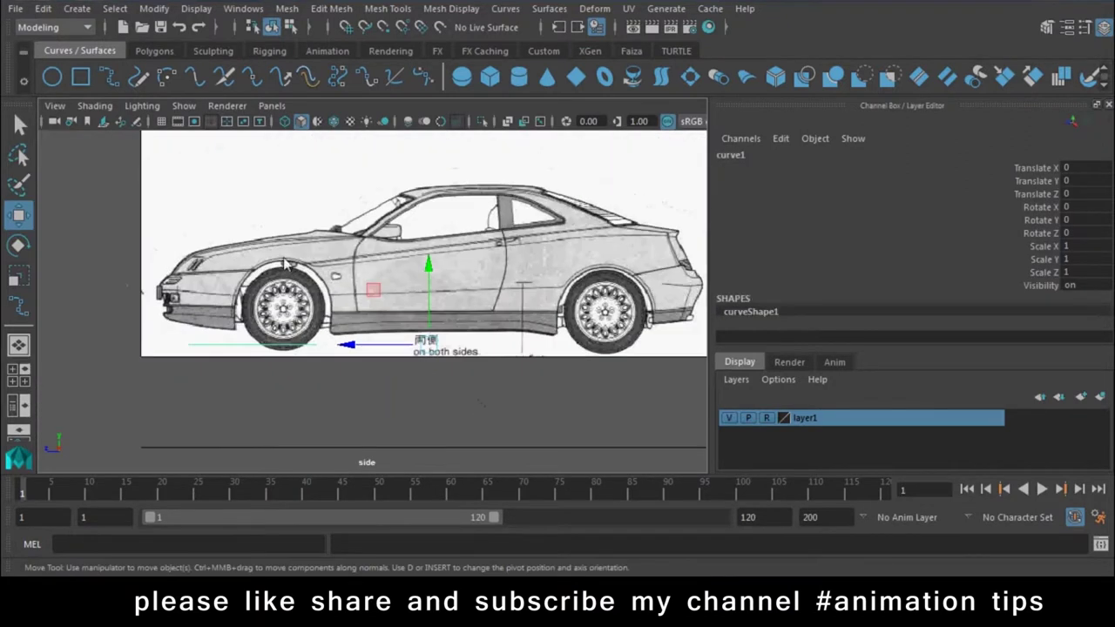
pyautogui.moveTo(428, 266); pyautogui.dragTo(428, 149)
pyautogui.keyDown('alt'); pyautogui.moveTo(273, 228); pyautogui.dragTo(353, 255, button='middle'); pyautogui.keyUp('alt')
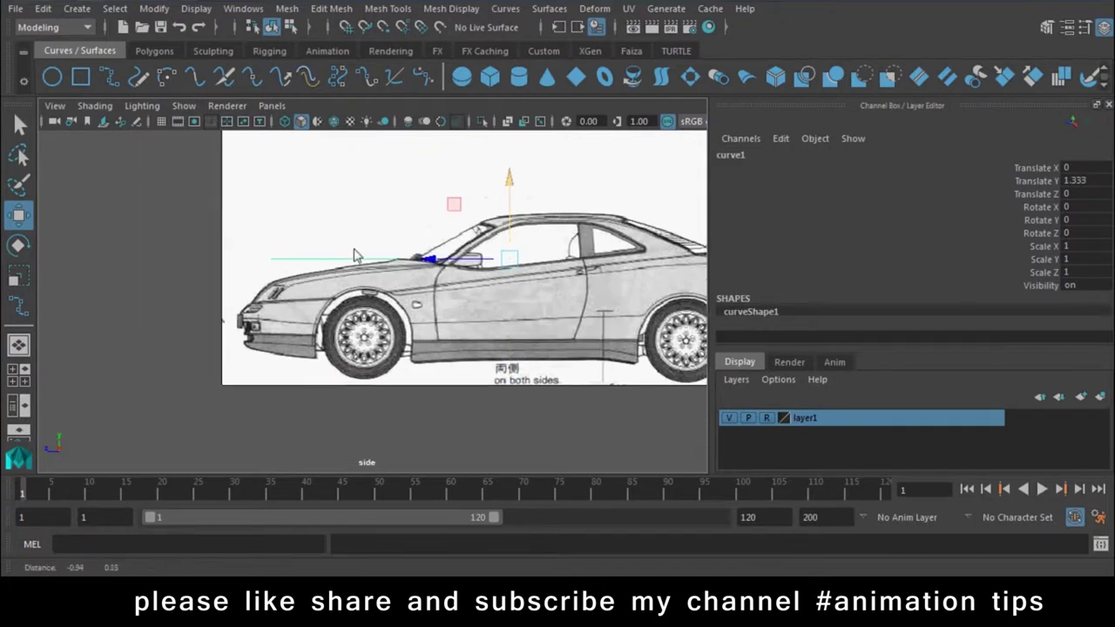
pyautogui.scroll(5, 353, 255)
pyautogui.scroll(3, 455, 283)
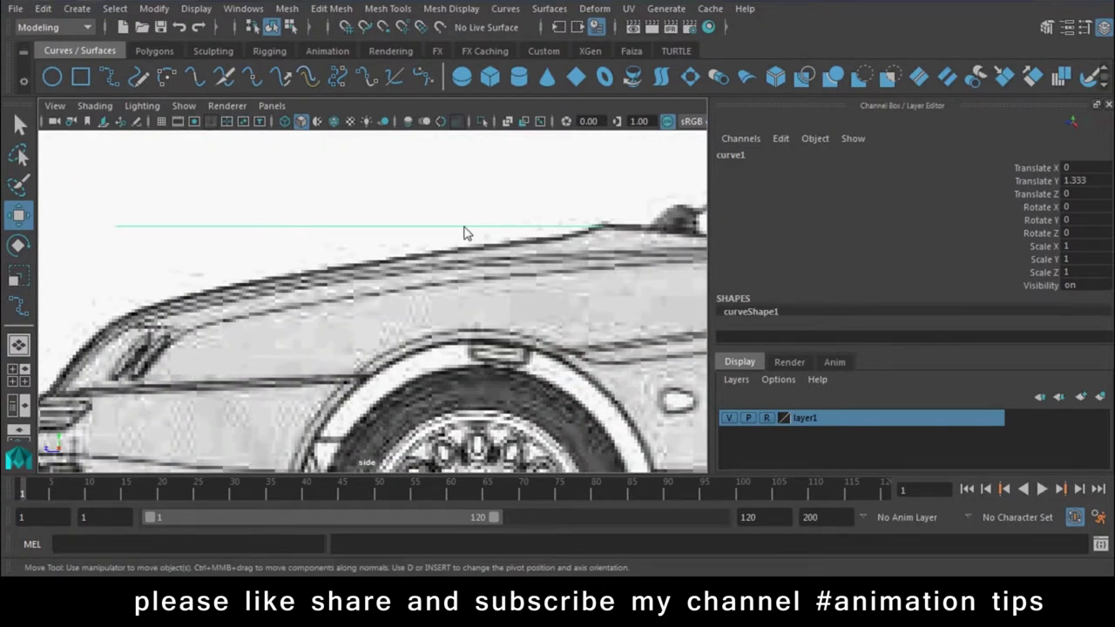
# Show curve1's CVs and lower the mid-hood points onto the hood outline
pyautogui.moveTo(464, 234); pyautogui.dragTo(370, 187, button='right')
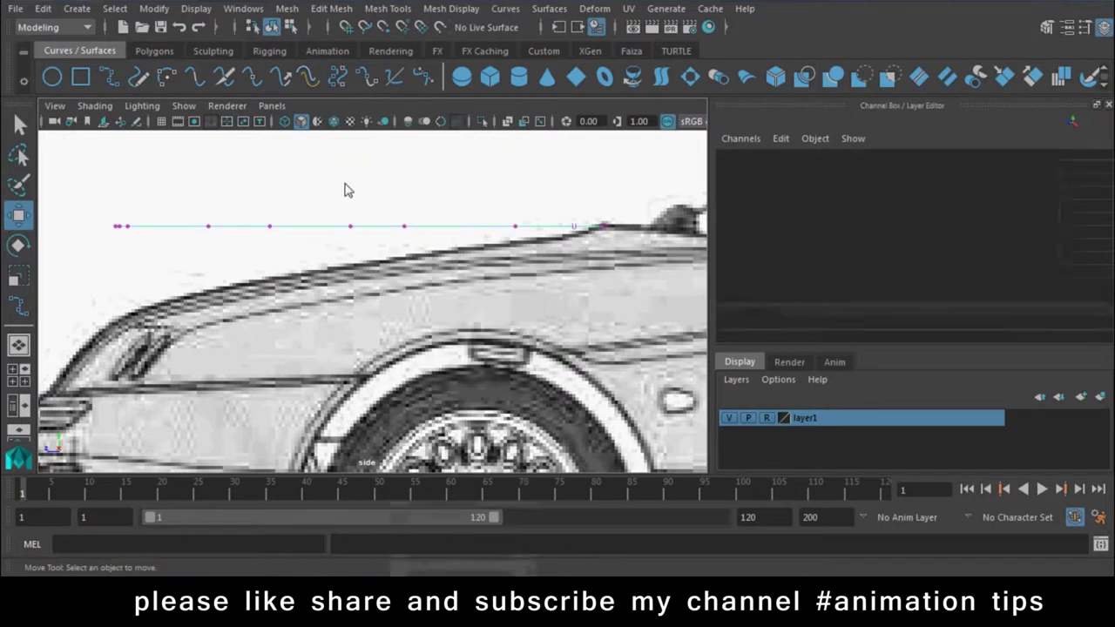
pyautogui.moveTo(288, 252); pyautogui.dragTo(346, 203)
pyautogui.click(316, 155)
pyautogui.moveTo(317, 155); pyautogui.dragTo(317, 171)
pyautogui.click(572, 228)
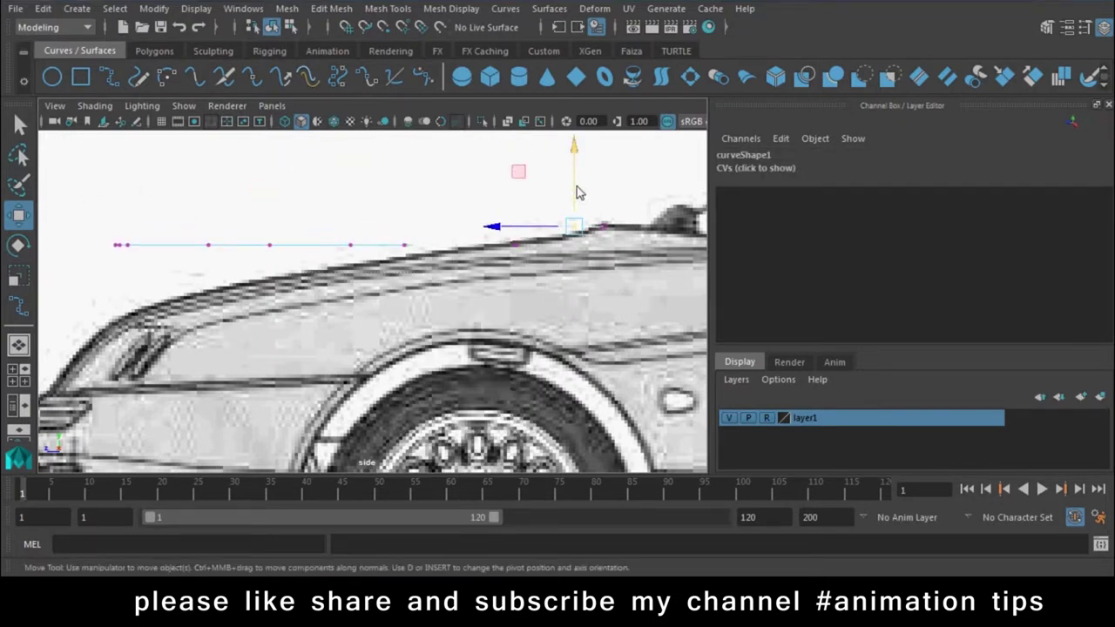
pyautogui.click(404, 245)
pyautogui.moveTo(410, 187); pyautogui.dragTo(410, 196)
pyautogui.click(350, 245)
pyautogui.moveTo(350, 174); pyautogui.dragTo(351, 195)
# Lower the front-end CVs along the hood curve and align the frontmost with the nose
pyautogui.moveTo(99, 219); pyautogui.dragTo(159, 272)
pyautogui.moveTo(122, 170); pyautogui.dragTo(126, 241)
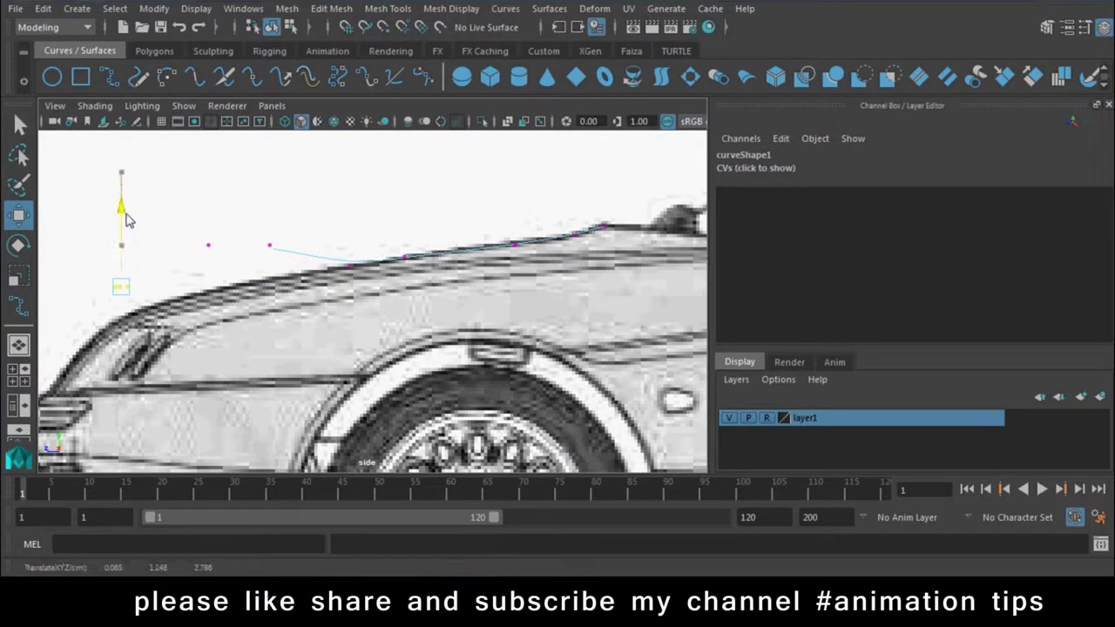
pyautogui.moveTo(192, 231); pyautogui.dragTo(223, 257)
pyautogui.moveTo(209, 166); pyautogui.dragTo(210, 216)
pyautogui.click(269, 244)
pyautogui.moveTo(274, 169); pyautogui.dragTo(273, 205)
pyautogui.click(126, 316)
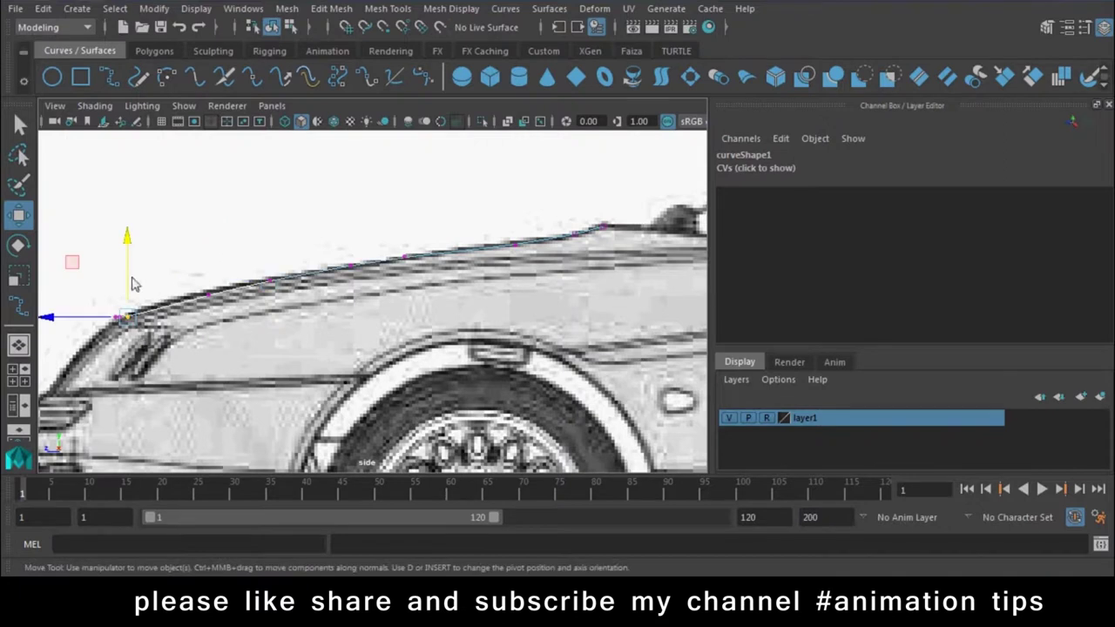
pyautogui.scroll(3, 294, 249)
pyautogui.scroll(3, 283, 257)
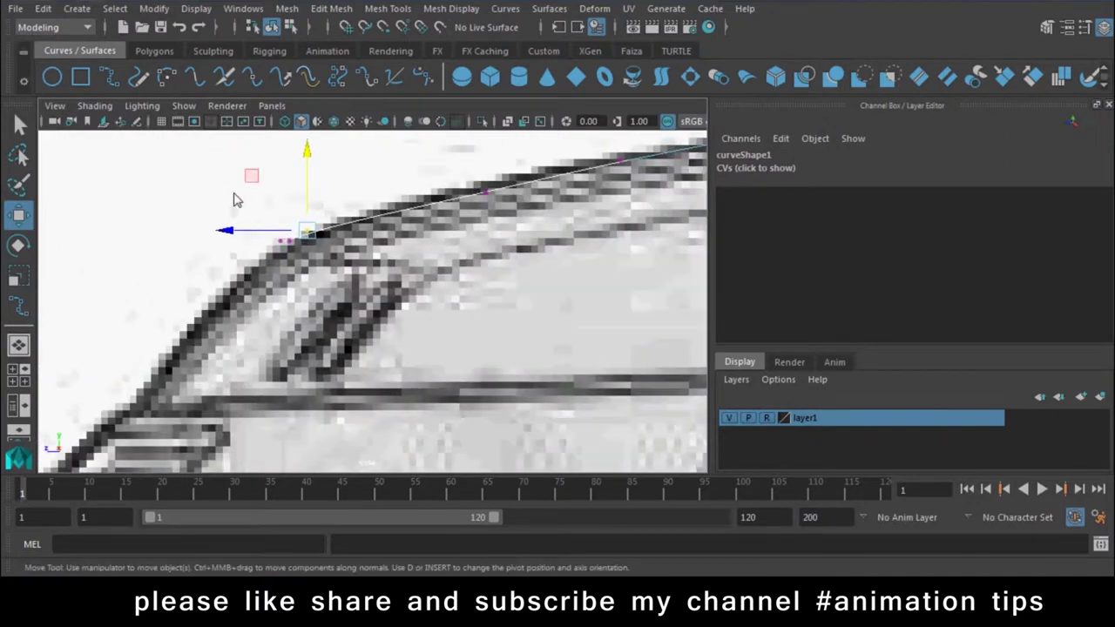
pyautogui.moveTo(283, 257)
pyautogui.mouseDown()
pyautogui.moveTo(258, 267)
pyautogui.moveTo(270, 261)
pyautogui.mouseUp()
# Switch the viewport to Front View through the Space hotbox
pyautogui.press('space')
pyautogui.moveTo(359, 188); pyautogui.dragTo(354, 234)
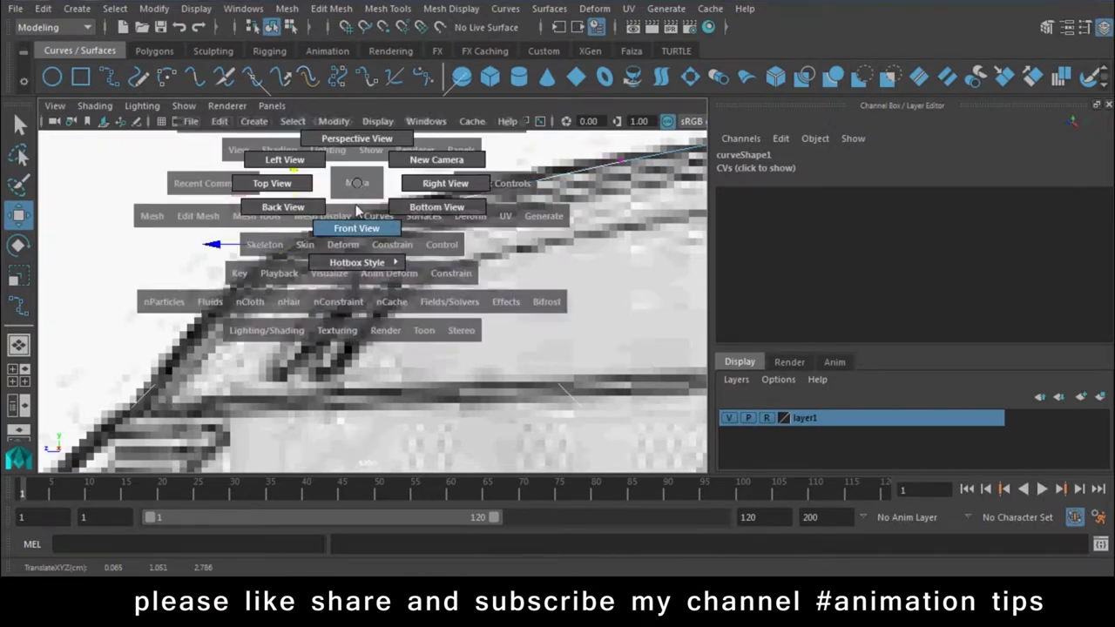
pyautogui.scroll(1, 354, 233)
pyautogui.scroll(3, 366, 235)
# Return to Object Mode and scale curve1 flat in X to -0.043
pyautogui.scroll(3, 384, 226)
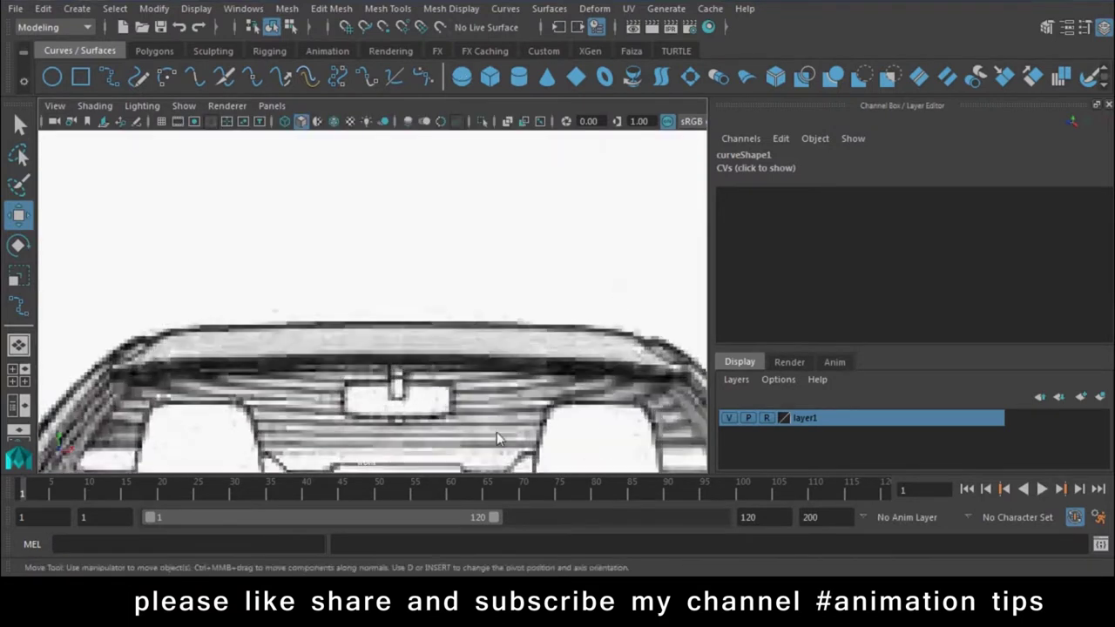
pyautogui.scroll(2, 404, 218)
pyautogui.scroll(2, 405, 218)
pyautogui.scroll(2, 392, 240)
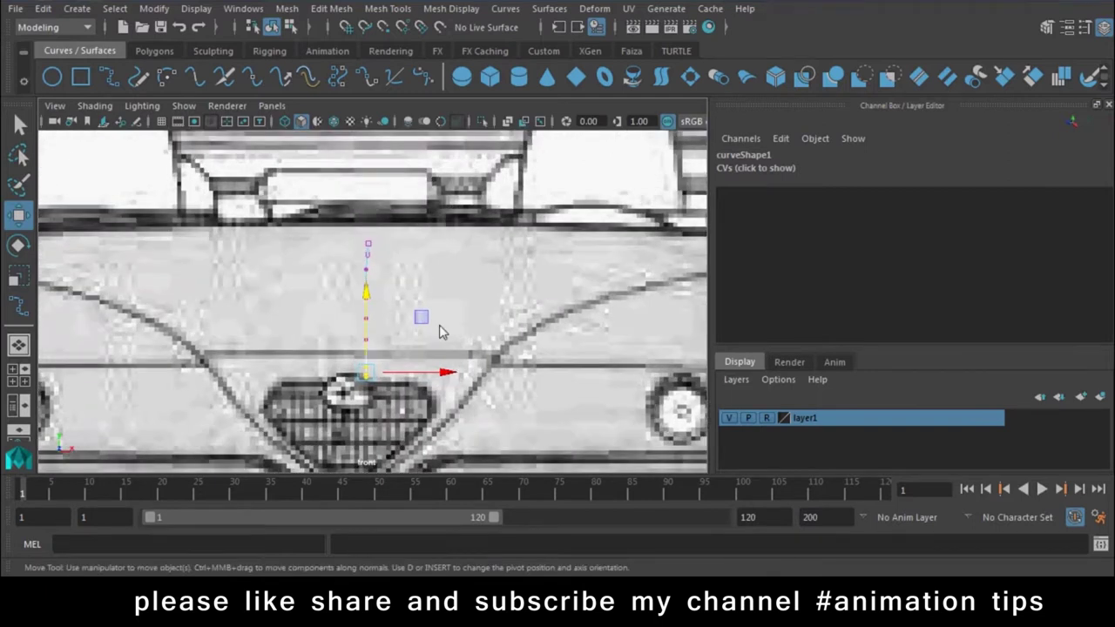
pyautogui.moveTo(367, 192); pyautogui.dragTo(448, 166, button='right')
pyautogui.scroll(-2, 512, 381)
pyautogui.scroll(-2, 511, 380)
pyautogui.scroll(4, 531, 384)
pyautogui.press('r')
pyautogui.click(436, 377)
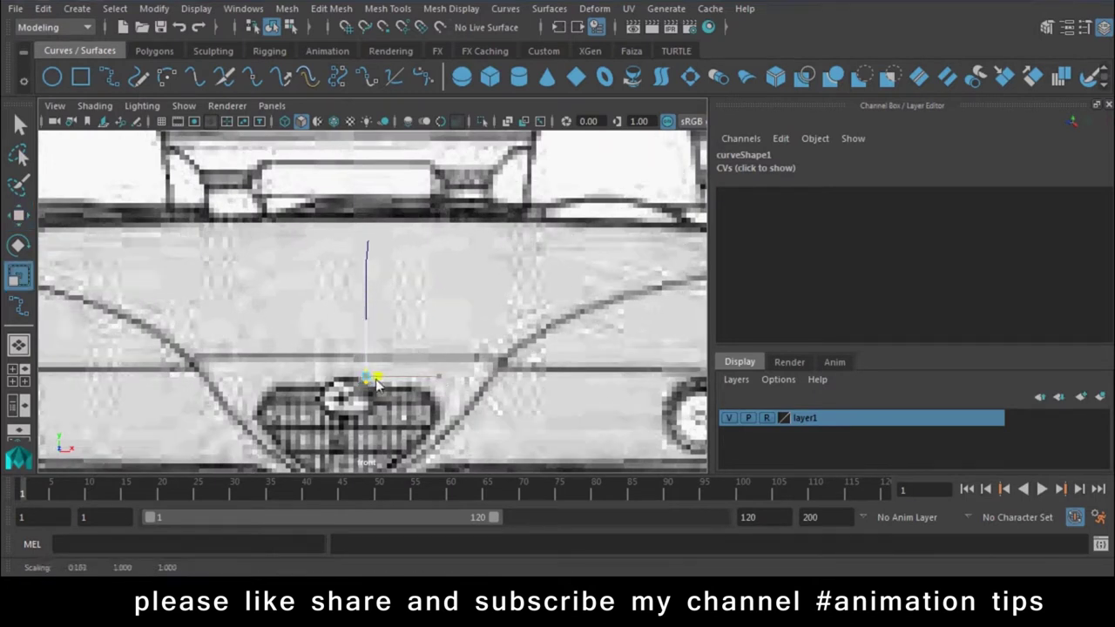
pyautogui.moveTo(344, 268)
pyautogui.mouseDown(button='middle')
pyautogui.moveTo(369, 273)
pyautogui.moveTo(334, 244)
pyautogui.mouseUp(button='middle')
pyautogui.click(368, 274)
# Move curve1 onto the car's front centreline at Translate X 0.041
pyautogui.press('w')
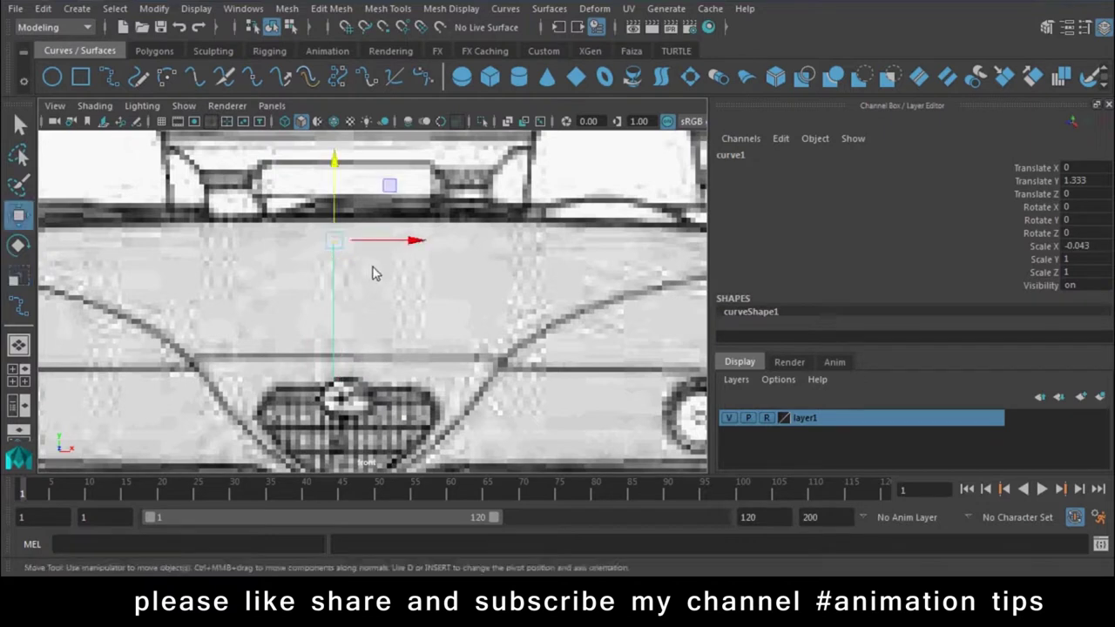
pyautogui.moveTo(410, 242); pyautogui.dragTo(428, 246)
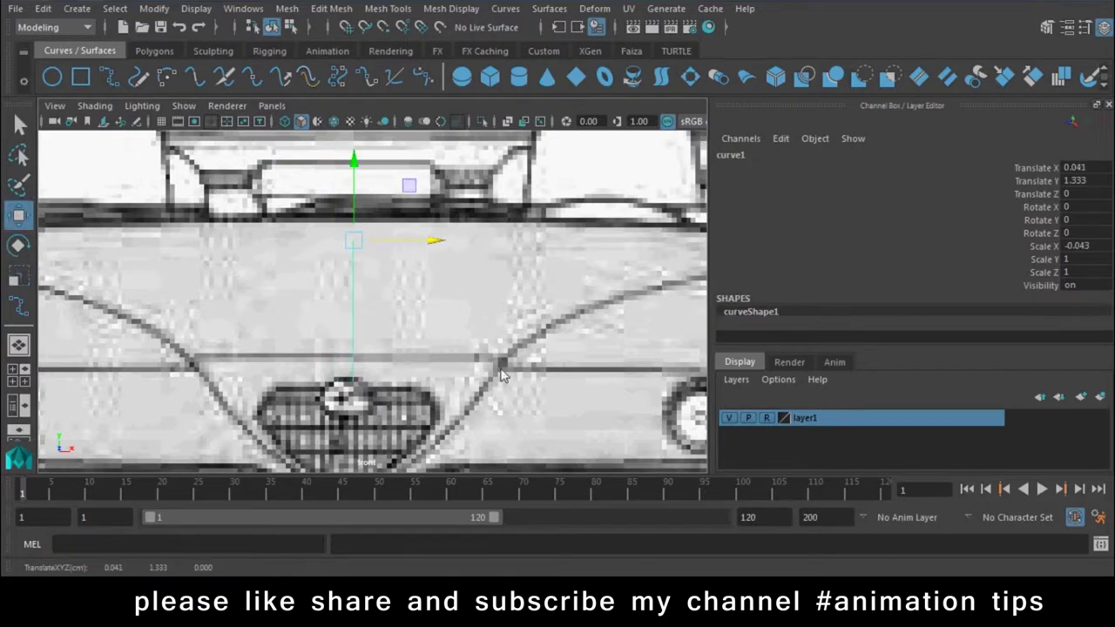
pyautogui.scroll(-5, 498, 241)
# Switch the viewport back to the side view
pyautogui.press('space')
pyautogui.moveTo(398, 323); pyautogui.dragTo(486, 353)
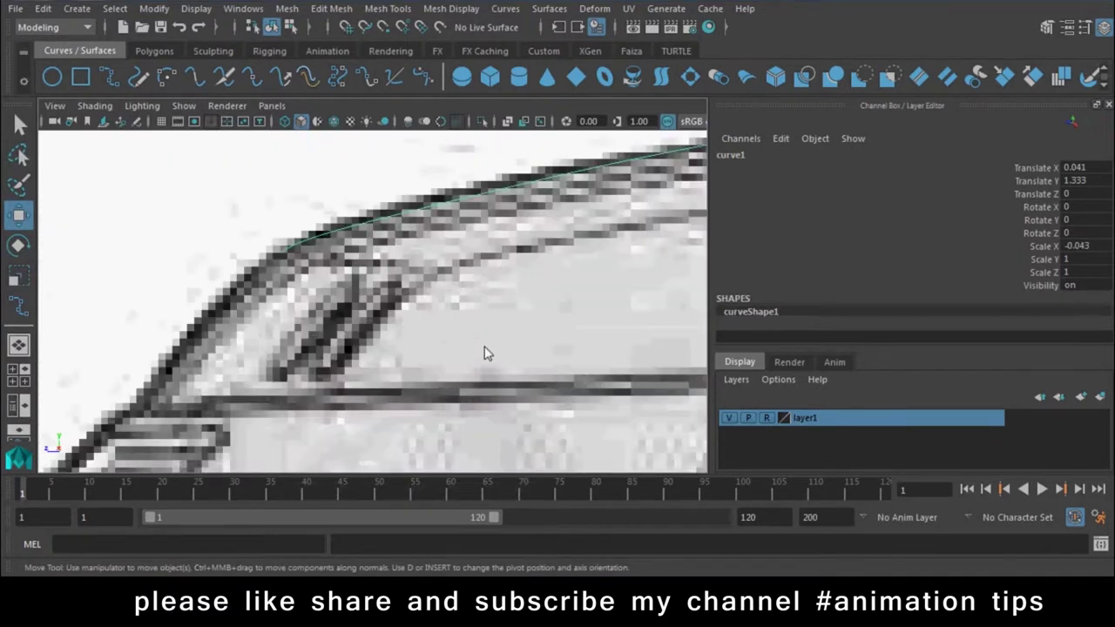
pyautogui.scroll(-5, 484, 353)
pyautogui.scroll(2, 419, 348)
pyautogui.scroll(2, 412, 346)
pyautogui.scroll(1, 412, 346)
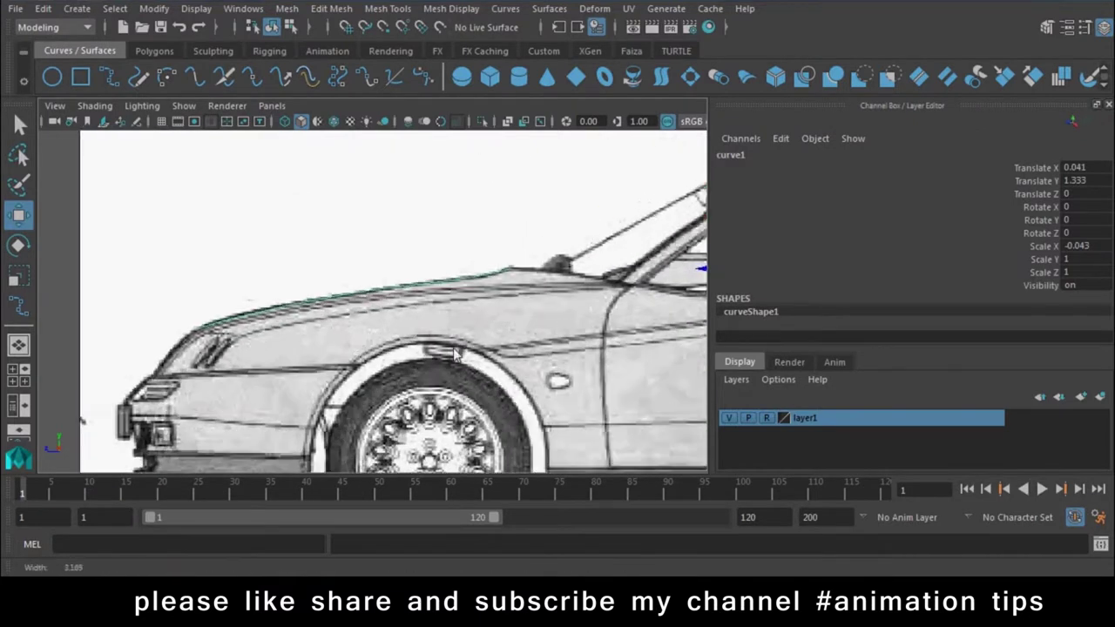
pyautogui.scroll(1, 496, 404)
pyautogui.scroll(1, 488, 392)
pyautogui.scroll(-3, 489, 374)
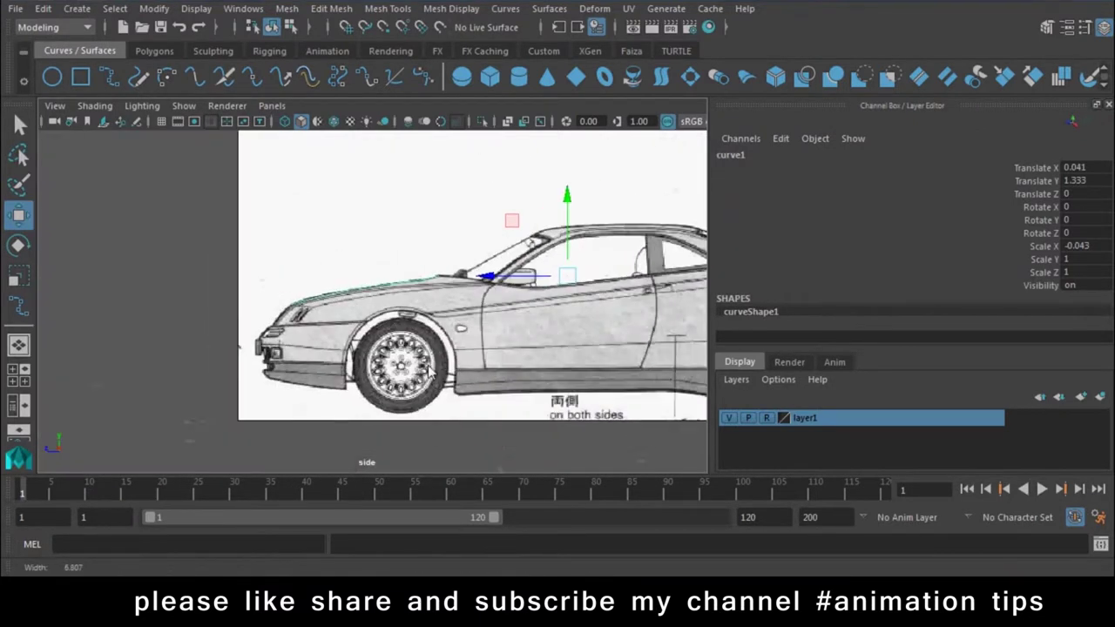
# Draw a polygon cube, pCube1, below the car from the Polygons shelf
pyautogui.click(157, 50)
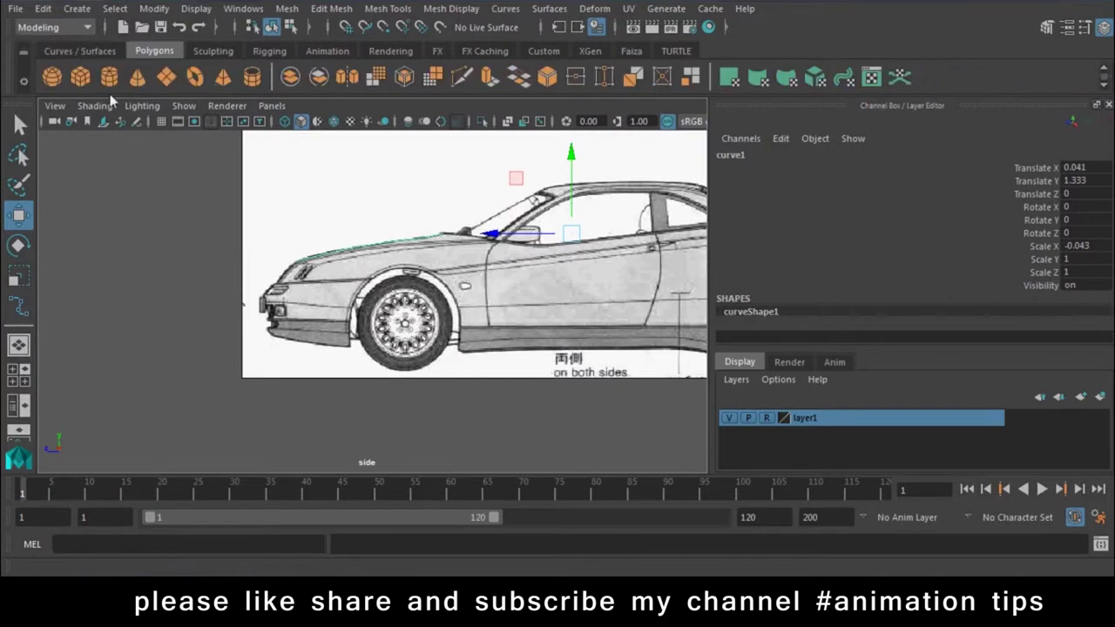
pyautogui.click(81, 77)
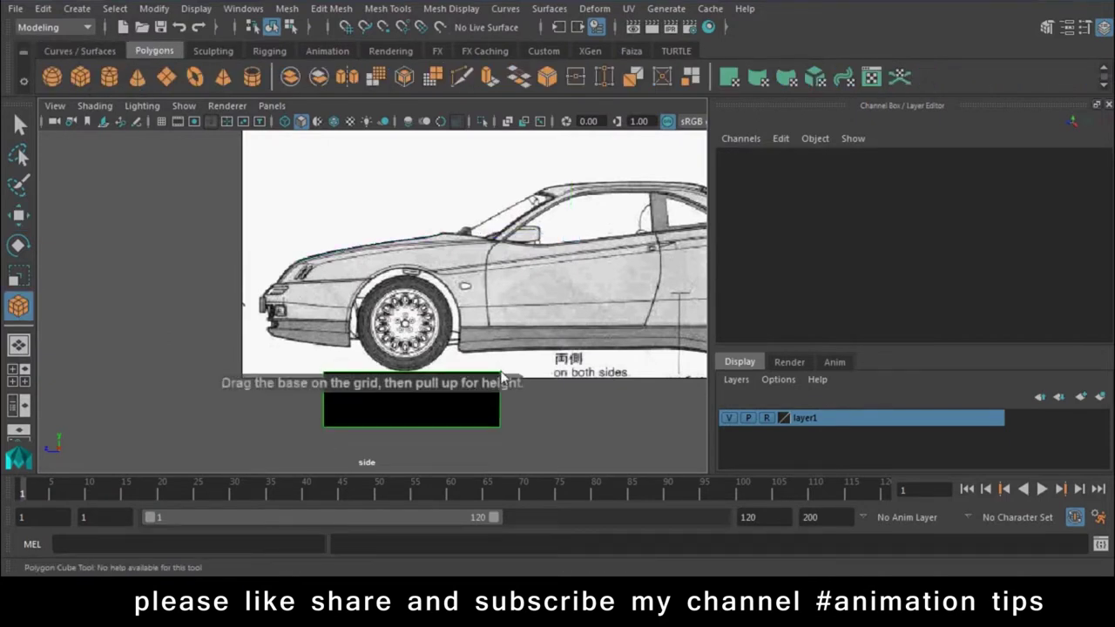
pyautogui.moveTo(505, 376); pyautogui.dragTo(475, 367)
pyautogui.moveTo(485, 299); pyautogui.dragTo(485, 287)
# Move pCube1 right to Translate X 1.541, deselect it, and return to side view
pyautogui.press('space')
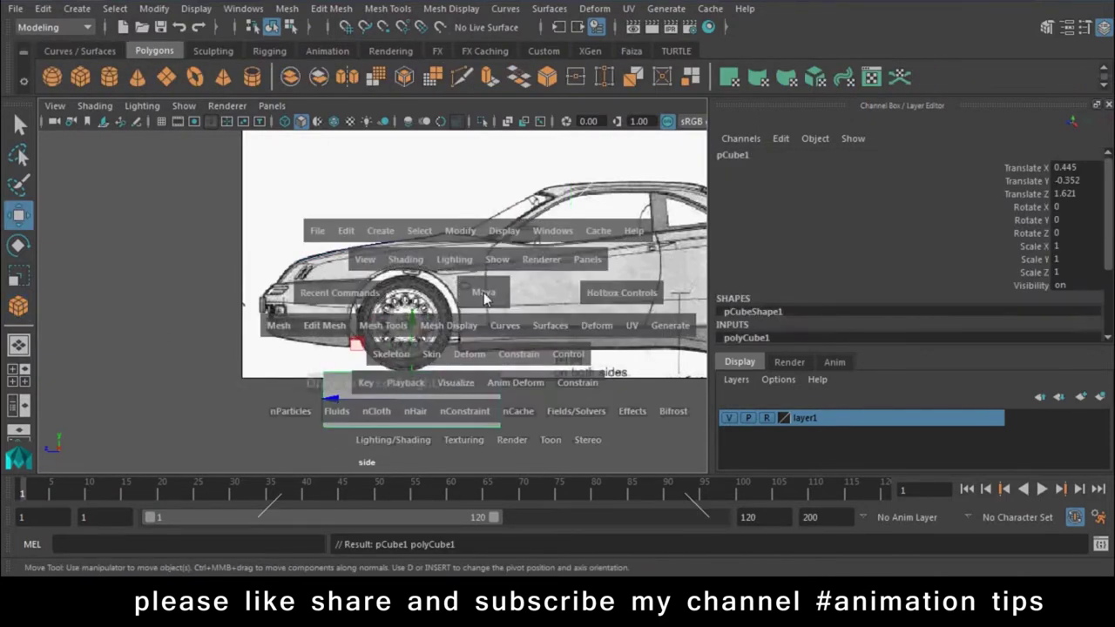
pyautogui.press('w')
pyautogui.moveTo(435, 411); pyautogui.dragTo(574, 422)
pyautogui.scroll(-2, 523, 410)
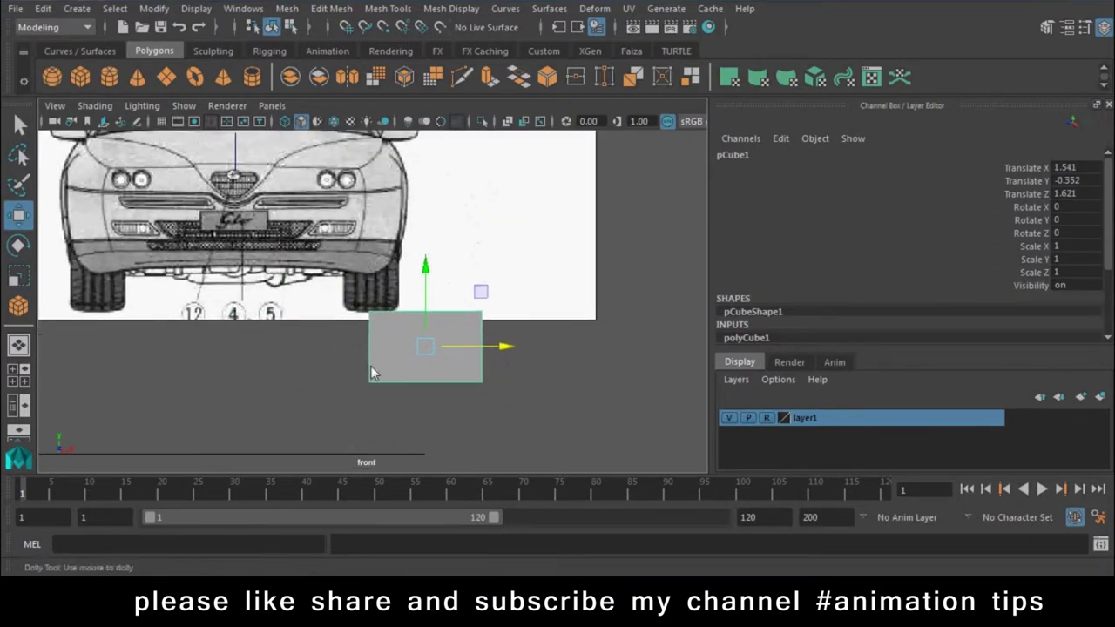
pyautogui.scroll(3, 435, 384)
pyautogui.scroll(-3, 388, 375)
pyautogui.scroll(1, 366, 362)
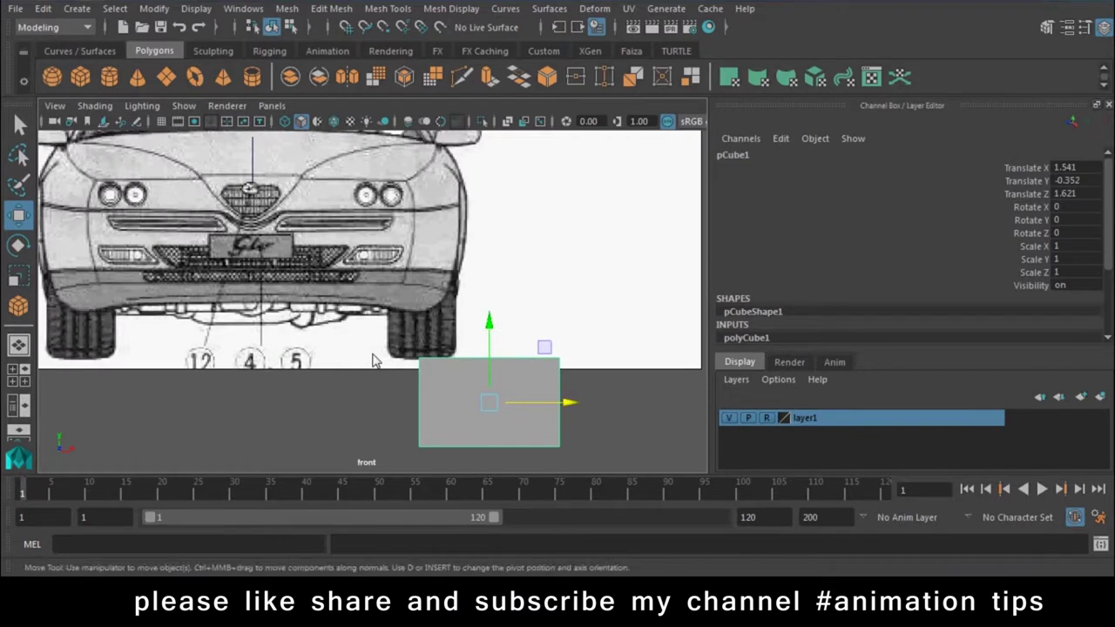
pyautogui.scroll(1, 525, 410)
pyautogui.click(525, 409)
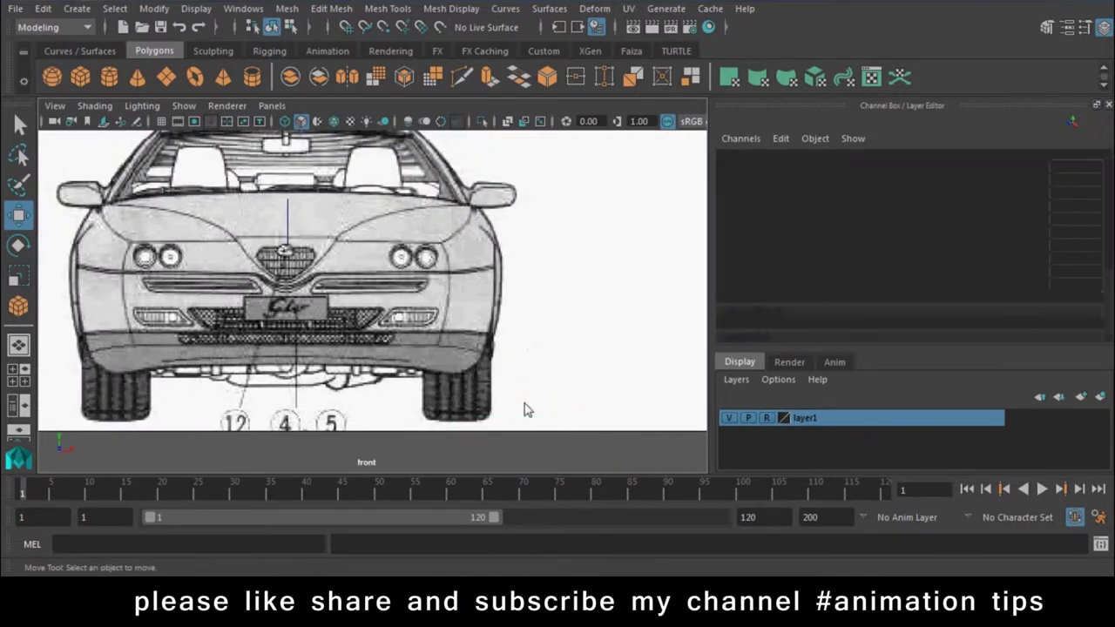
pyautogui.press('space')
pyautogui.moveTo(352, 270); pyautogui.dragTo(294, 279)
# Switch to the top view and pick the EP Curve Tool from the Curves / Surfaces shelf
pyautogui.click(359, 275)
pyautogui.press('space')
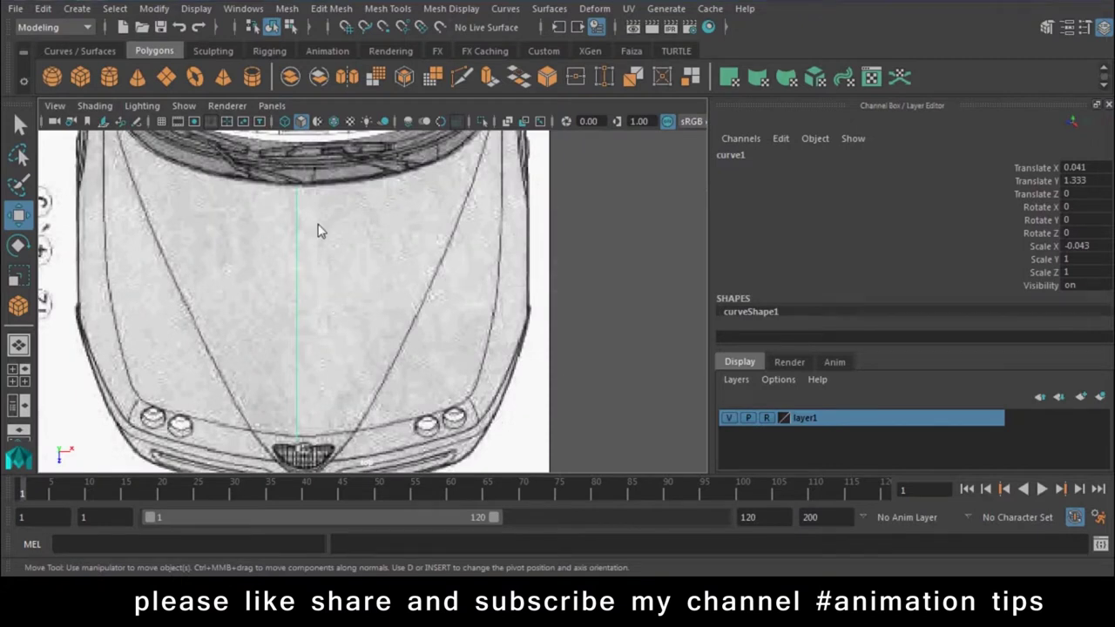
pyautogui.click(97, 53)
pyautogui.click(108, 77)
pyautogui.scroll(-3, 305, 287)
pyautogui.scroll(3, 414, 179)
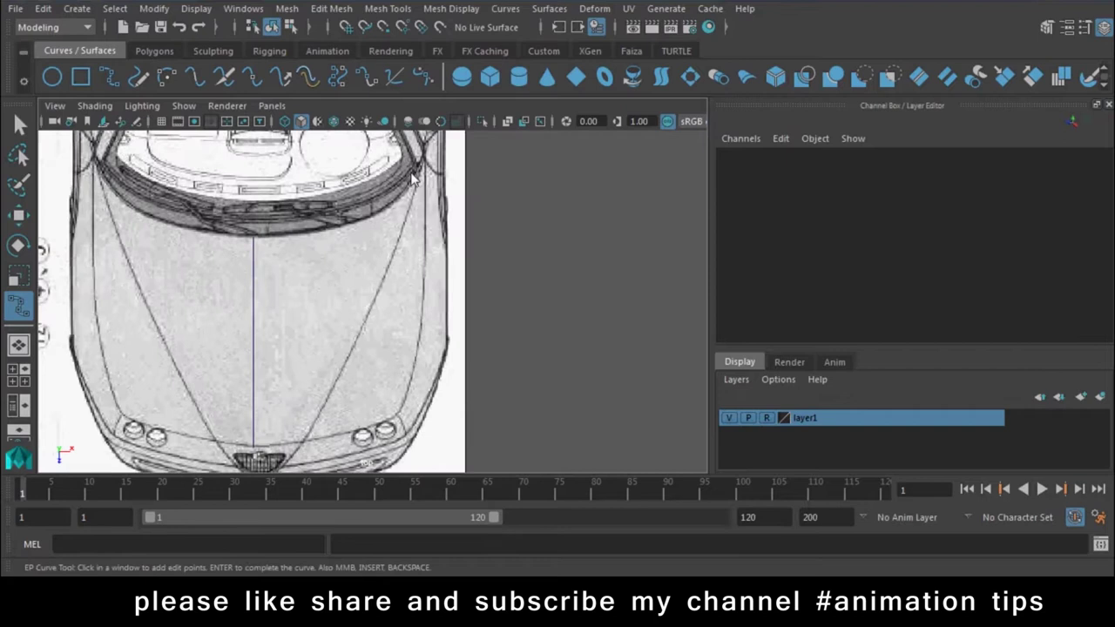
# Draw curve2 through six points along the right hood crease, windscreen base to grille
pyautogui.click(424, 174)
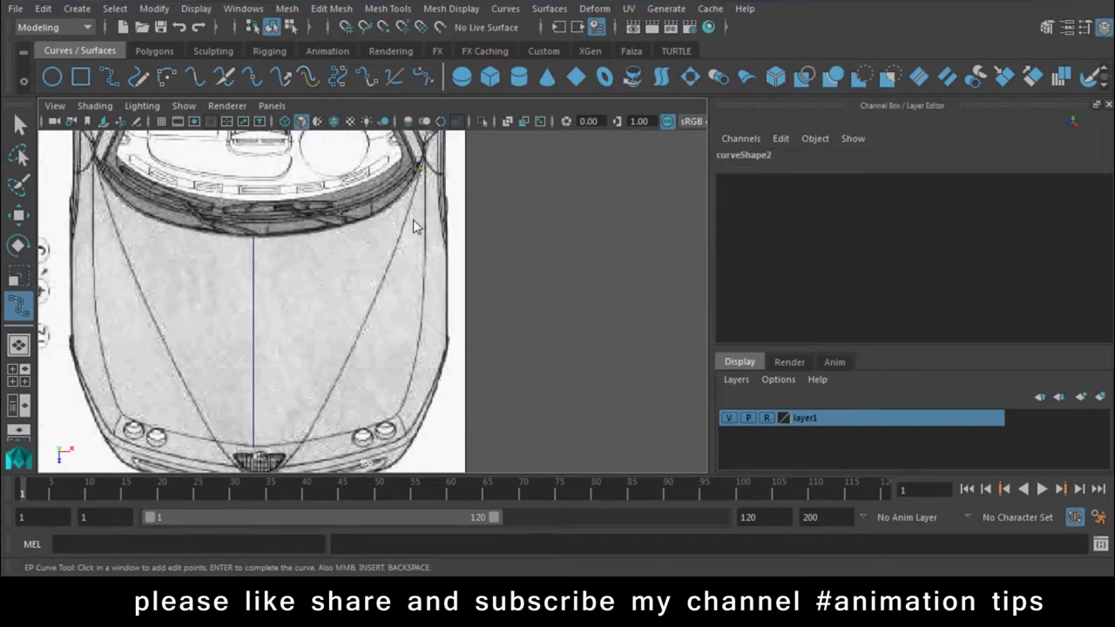
pyautogui.click(391, 264)
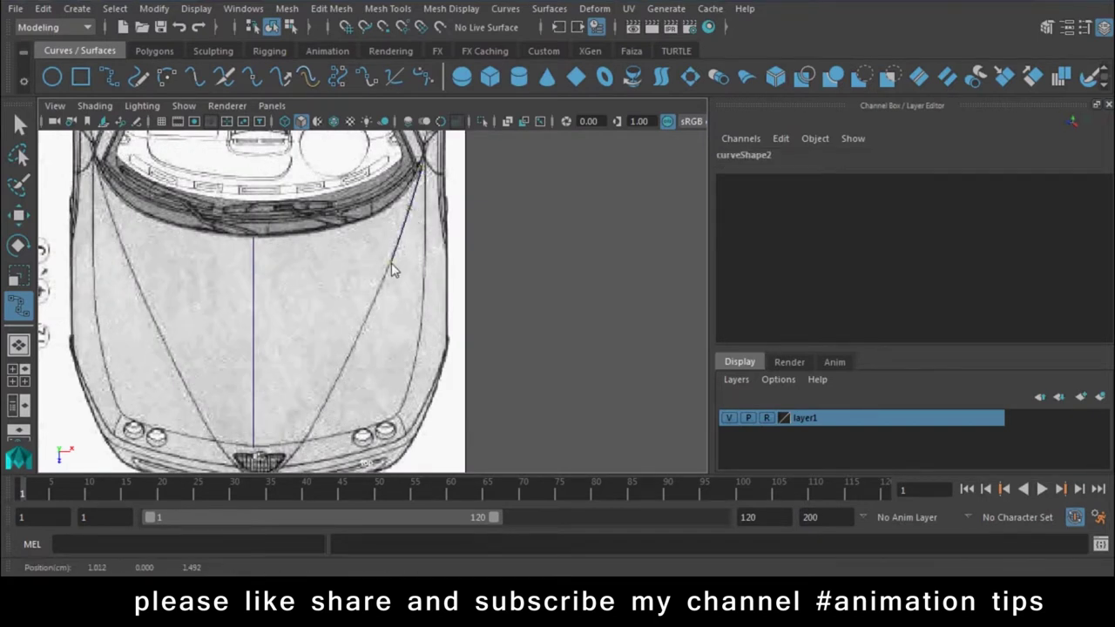
pyautogui.click(368, 323)
pyautogui.click(342, 371)
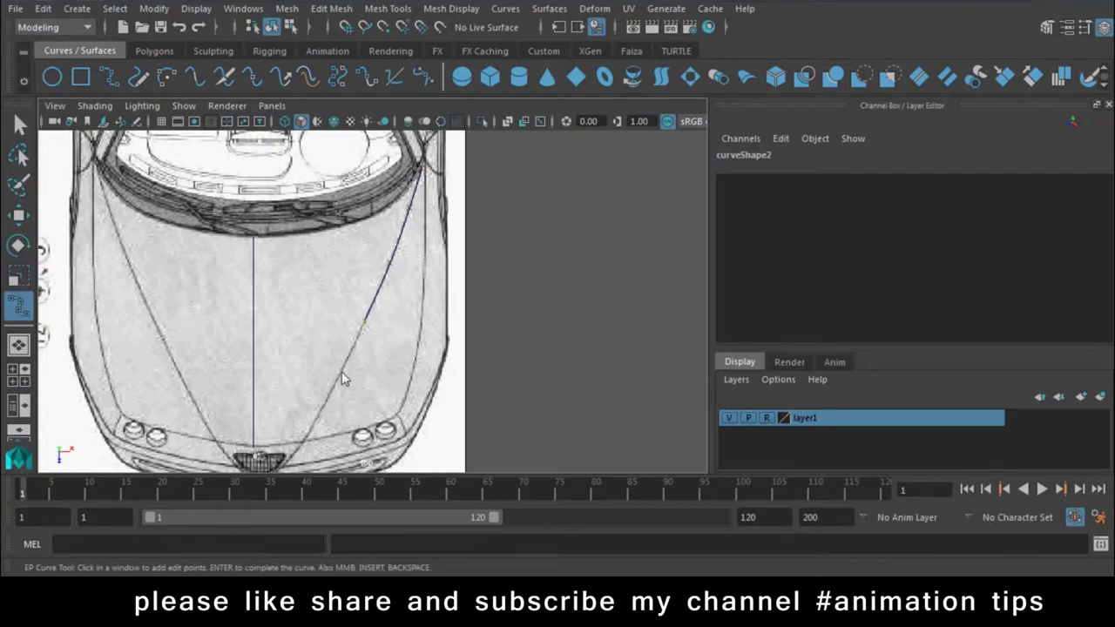
pyautogui.click(320, 416)
pyautogui.click(305, 449)
pyautogui.press('Return')
pyautogui.press('w')
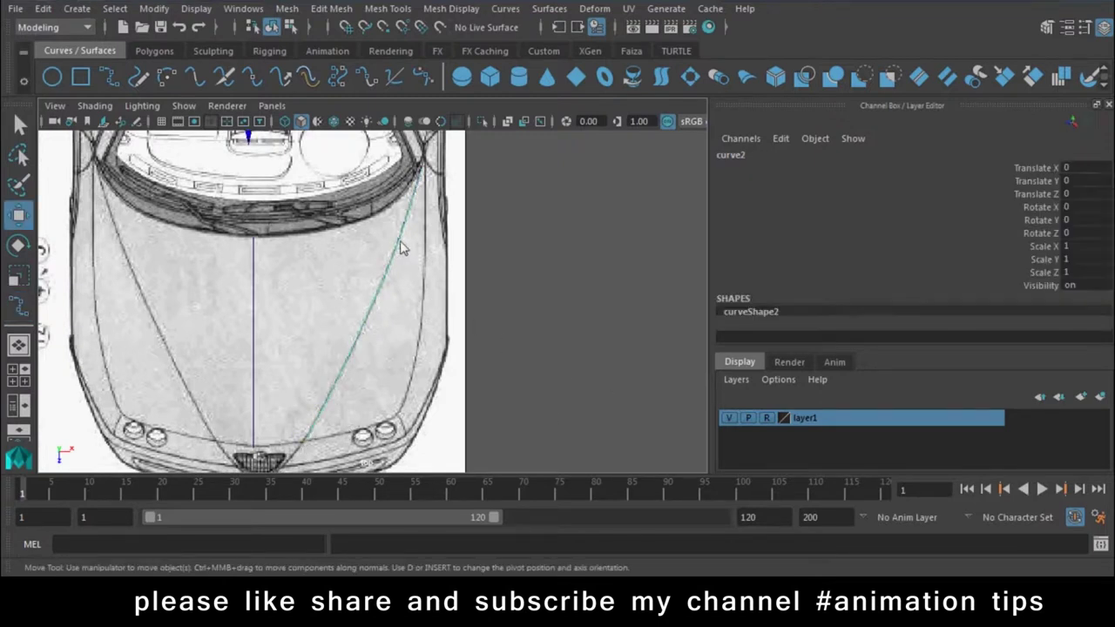
pyautogui.moveTo(401, 248); pyautogui.dragTo(403, 234, button='right')
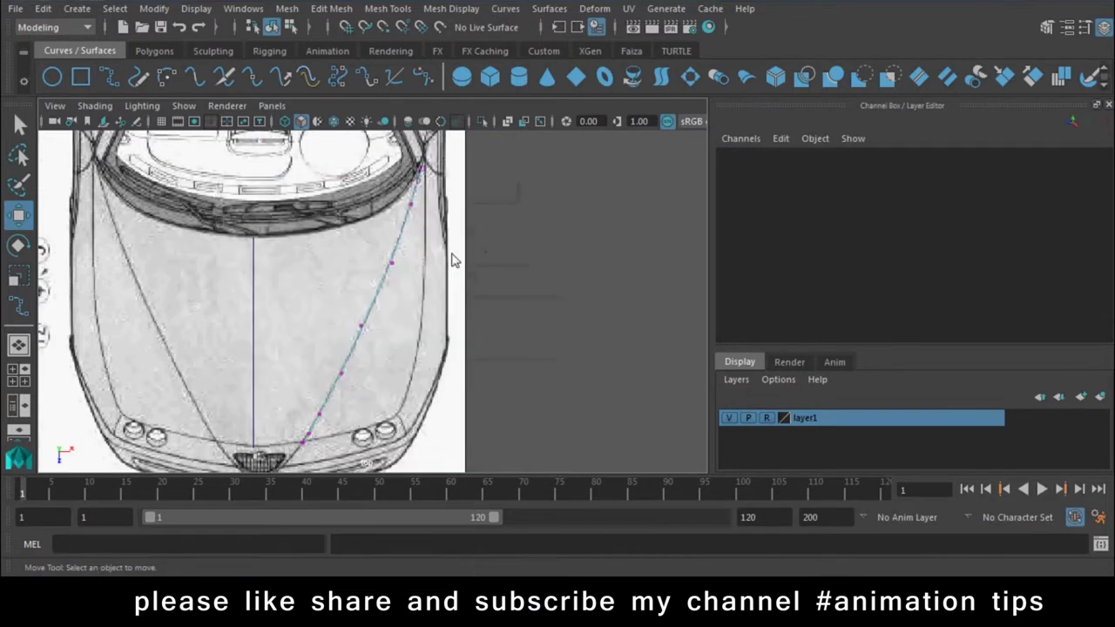
# In the side view, raise curve2 to the hood line and lower its mid-hood CVs onto it
pyautogui.press('space')
pyautogui.moveTo(287, 387); pyautogui.dragTo(505, 349)
pyautogui.moveTo(397, 322); pyautogui.dragTo(412, 180)
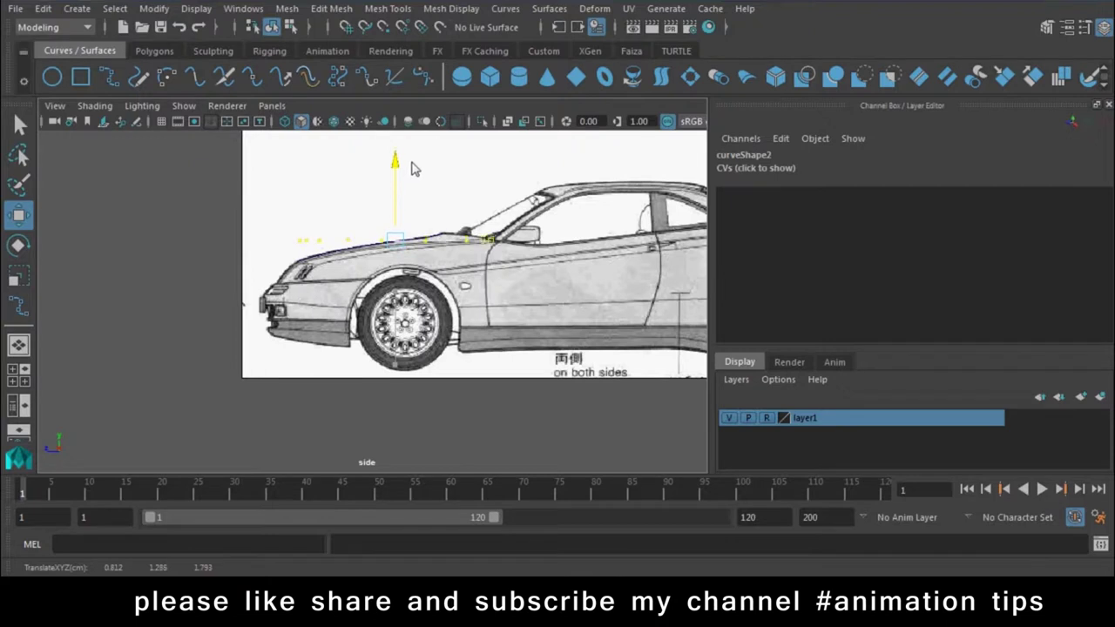
pyautogui.scroll(5, 414, 169)
pyautogui.keyDown('alt'); pyautogui.moveTo(415, 169); pyautogui.dragTo(267, 254, button='middle'); pyautogui.keyUp('alt')
pyautogui.moveTo(297, 260); pyautogui.dragTo(231, 223)
pyautogui.moveTo(260, 162); pyautogui.dragTo(260, 240)
pyautogui.click(334, 237)
pyautogui.moveTo(338, 247); pyautogui.dragTo(341, 254)
pyautogui.click(463, 237)
pyautogui.moveTo(466, 161); pyautogui.dragTo(466, 213)
# Adjust curve2's rear CVs and raise its front end onto the hood outline
pyautogui.keyDown('alt'); pyautogui.moveTo(574, 213); pyautogui.dragTo(406, 268, button='middle'); pyautogui.keyUp('alt')
pyautogui.click(447, 291)
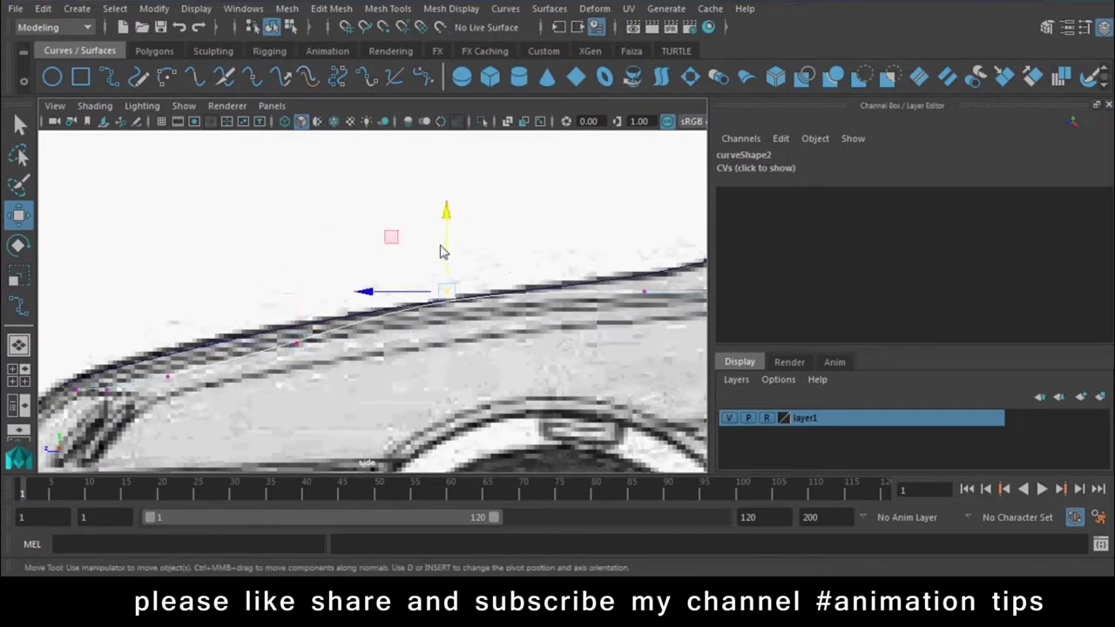
pyautogui.moveTo(450, 247); pyautogui.dragTo(452, 275)
pyautogui.keyDown('alt'); pyautogui.moveTo(610, 265); pyautogui.dragTo(410, 277, button='middle'); pyautogui.keyUp('alt')
pyautogui.click(439, 300)
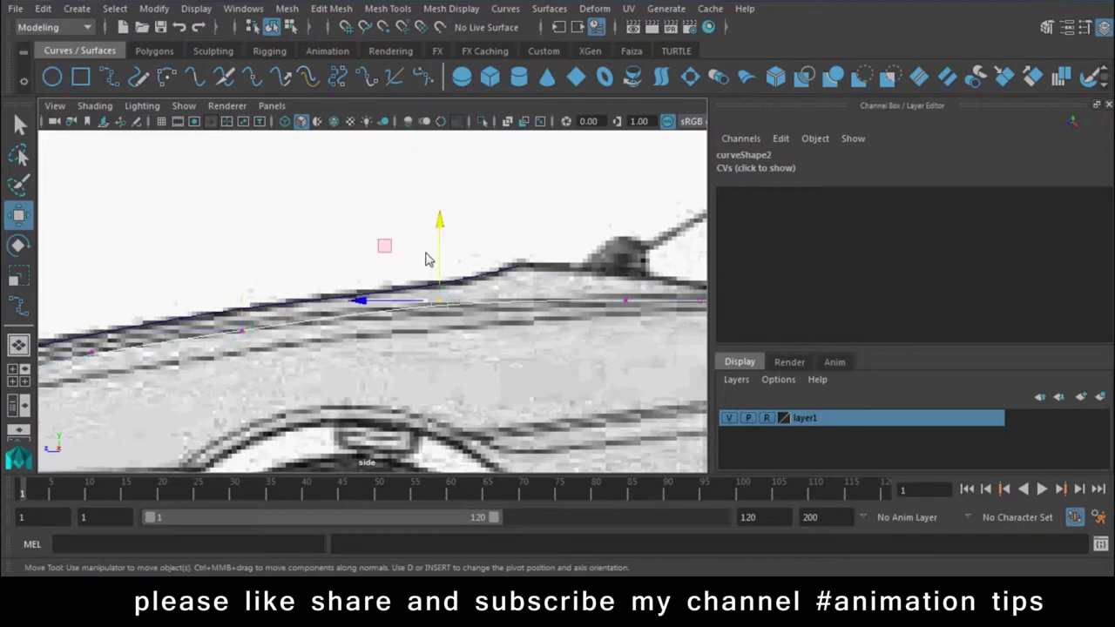
pyautogui.keyDown('alt'); pyautogui.moveTo(122, 391); pyautogui.dragTo(336, 364, button='middle'); pyautogui.keyUp('alt')
pyautogui.click(175, 353)
pyautogui.click(114, 364)
pyautogui.moveTo(118, 321); pyautogui.dragTo(118, 301)
pyautogui.click(303, 318)
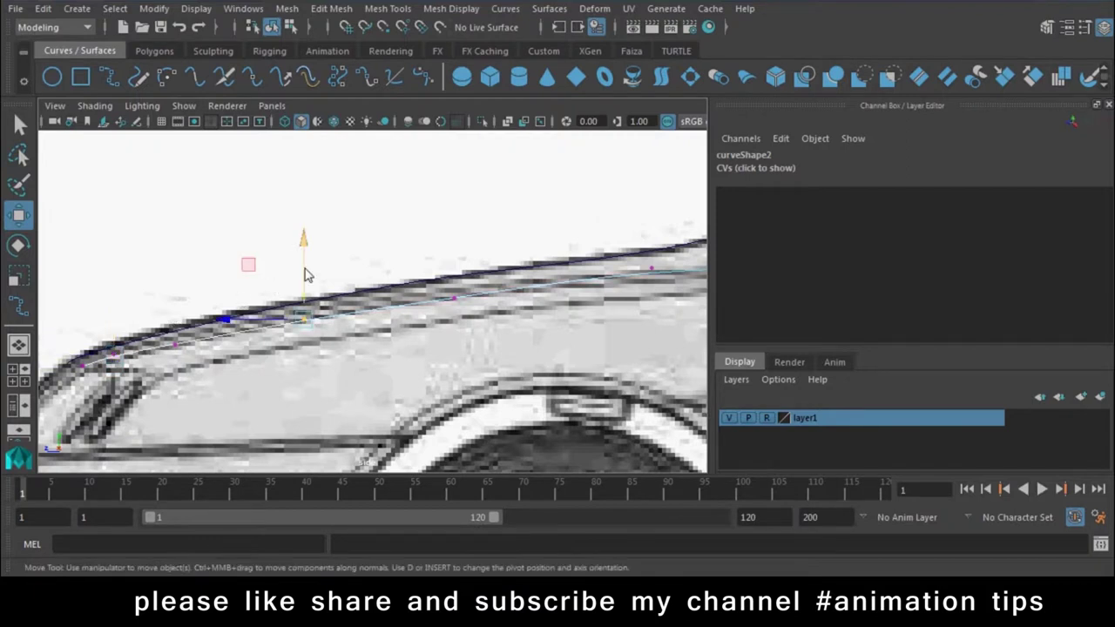
pyautogui.click(176, 347)
# Fine-tune the remaining CVs near the nose and windscreen base onto the hood line
pyautogui.moveTo(174, 294)
pyautogui.keyDown('alt'); pyautogui.mouseDown()
pyautogui.moveTo(416, 359)
pyautogui.moveTo(400, 348)
pyautogui.mouseUp(); pyautogui.keyUp('alt')
pyautogui.scroll(-5, 401, 353)
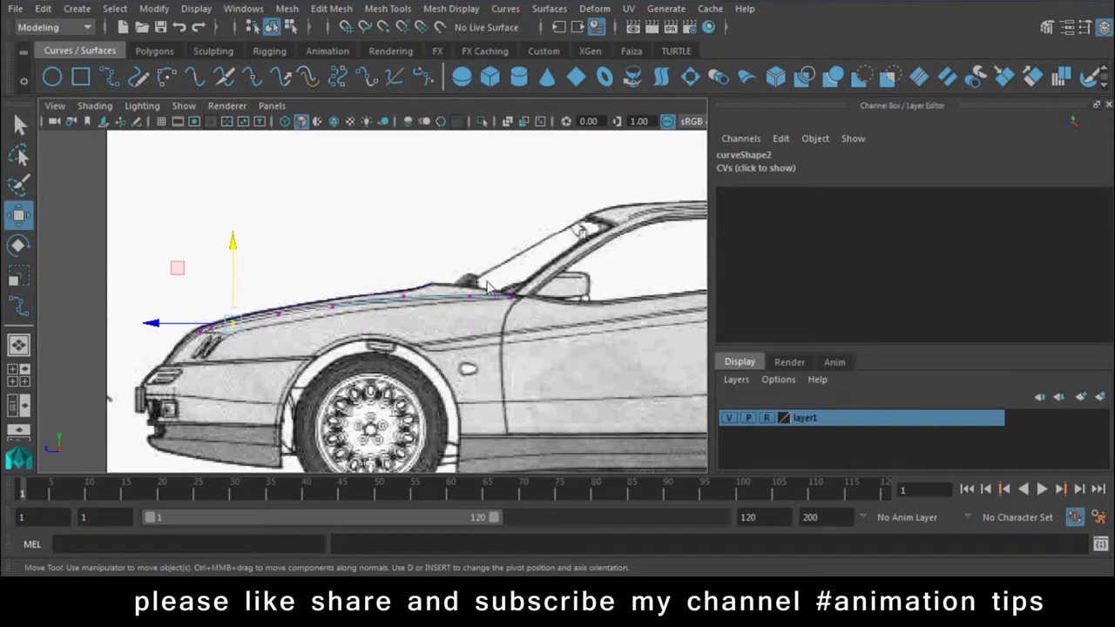
pyautogui.click(489, 288)
pyautogui.scroll(4, 558, 435)
pyautogui.click(427, 314)
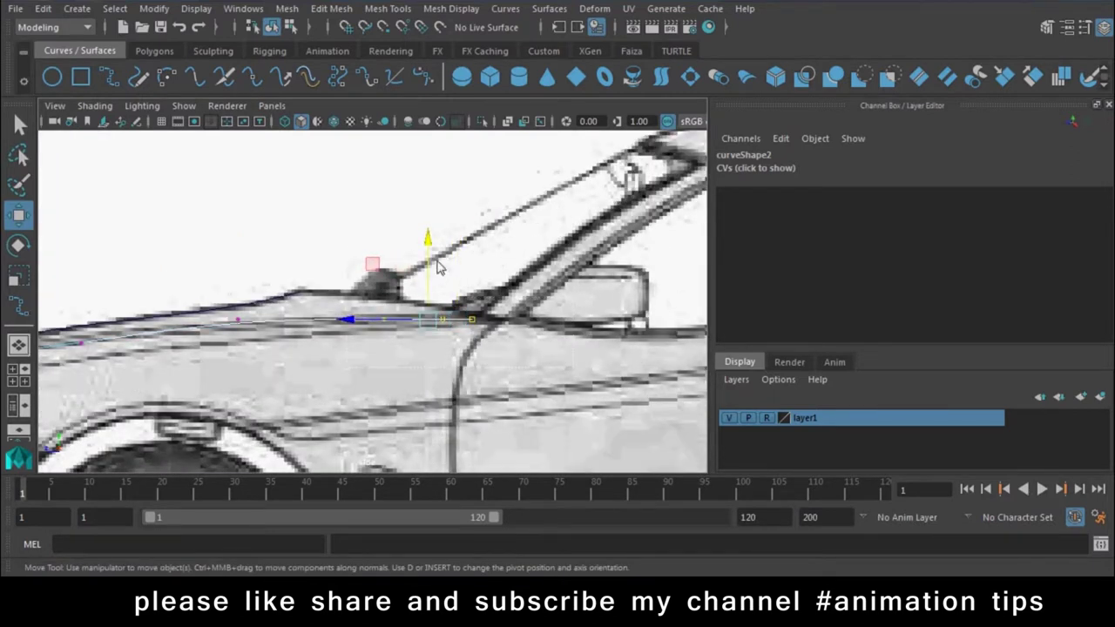
pyautogui.scroll(-5, 390, 315)
pyautogui.click(251, 321)
pyautogui.click(326, 308)
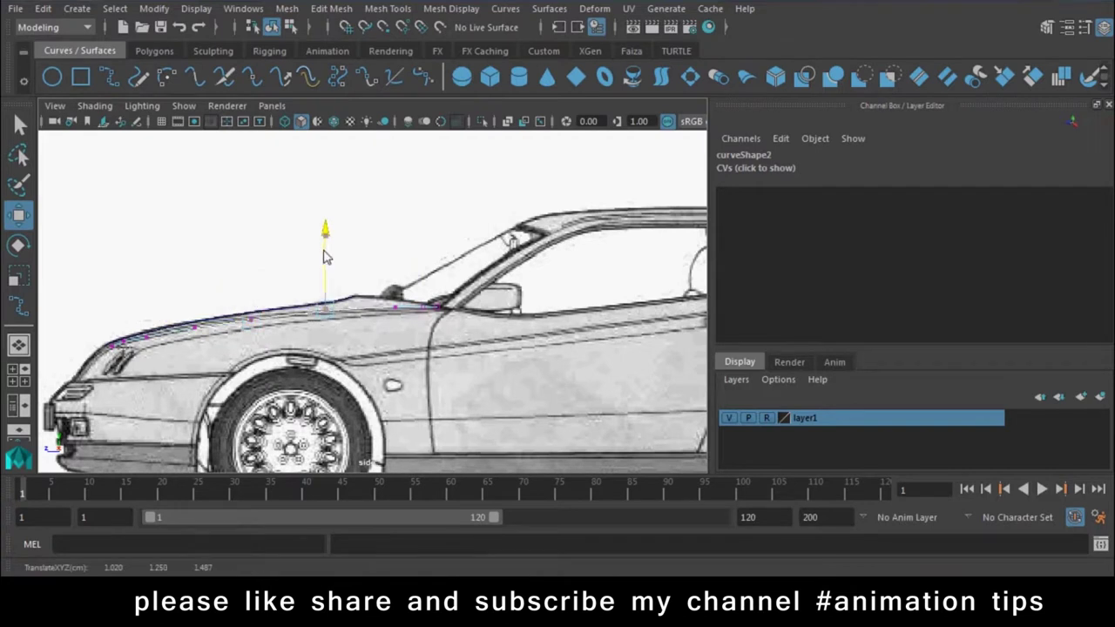
pyautogui.moveTo(248, 283); pyautogui.dragTo(270, 324)
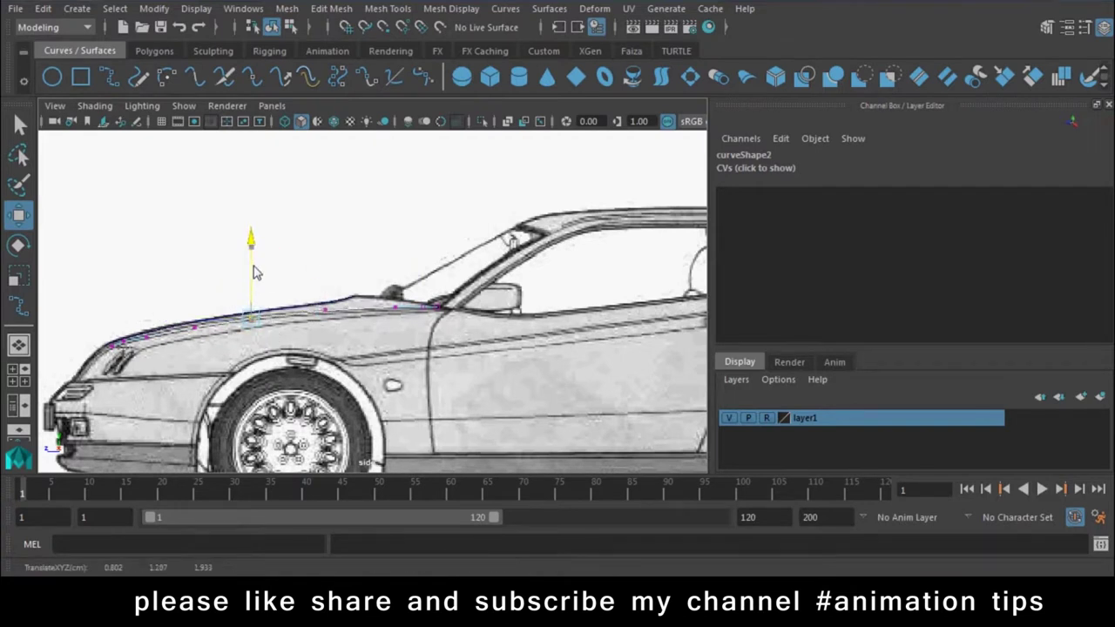
pyautogui.press('space')
pyautogui.click(322, 308)
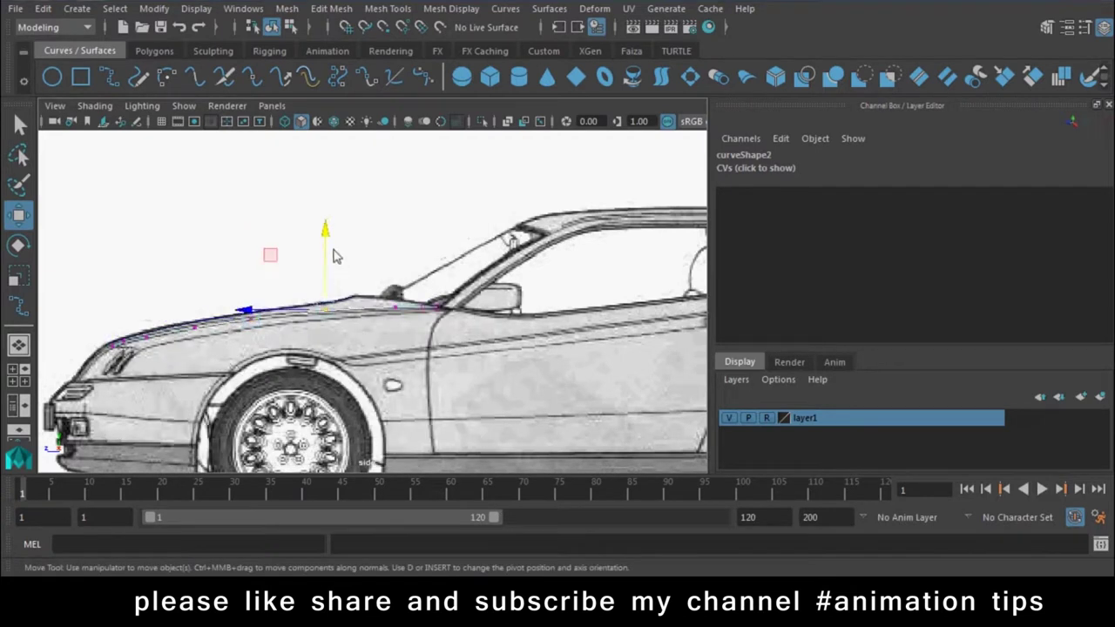
pyautogui.moveTo(326, 236)
pyautogui.mouseDown()
pyautogui.moveTo(427, 348)
pyautogui.moveTo(450, 254)
pyautogui.moveTo(439, 293)
pyautogui.mouseUp()
pyautogui.press('space')
# In the front view, return the hood curve to object mode and deselect it
pyautogui.rightClick(451, 254)
pyautogui.press('space')
pyautogui.rightClick(401, 224)
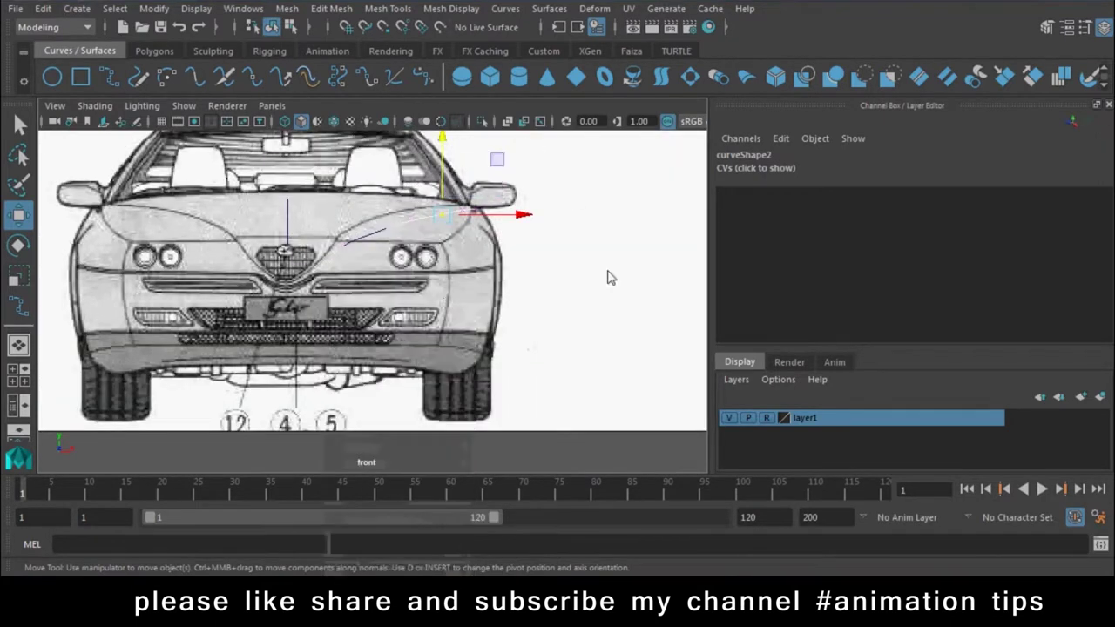
pyautogui.click(610, 274)
pyautogui.scroll(3, 343, 283)
pyautogui.scroll(2, 342, 283)
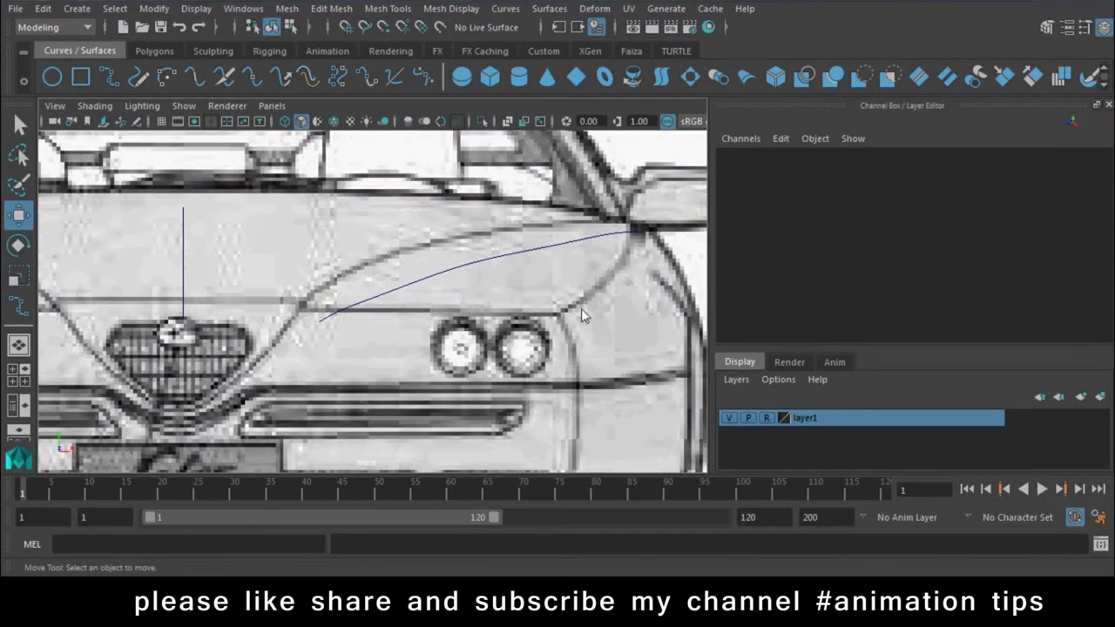
pyautogui.scroll(-5, 392, 266)
pyautogui.scroll(-3, 392, 266)
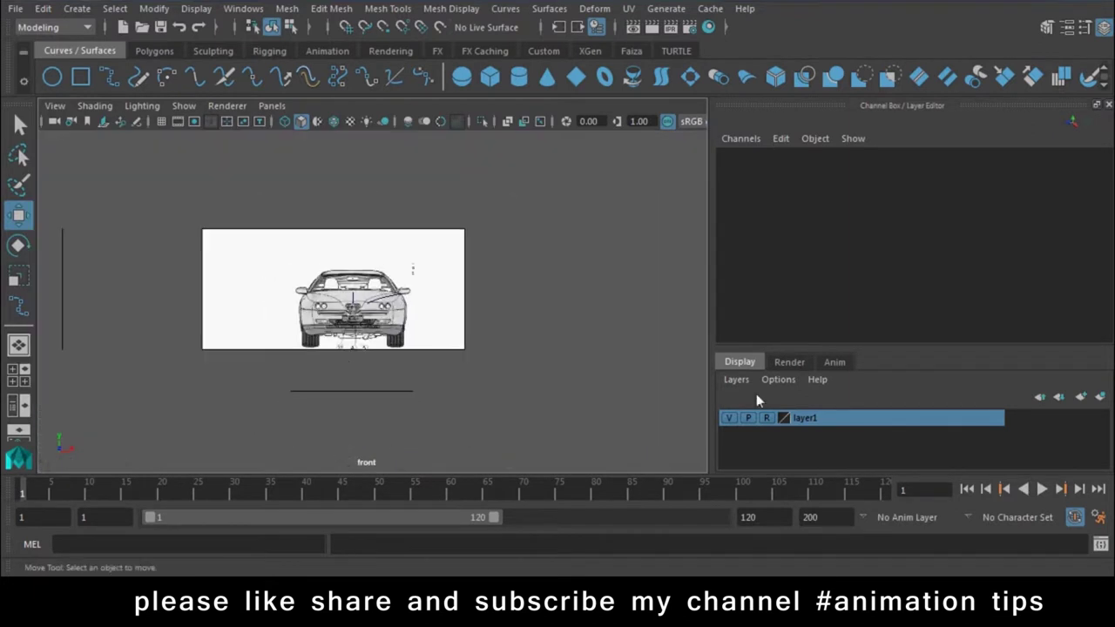
# Unreference layer1, lower imagePlane2 slightly on Y, then set the layer back to reference
pyautogui.click(767, 418)
pyautogui.scroll(5, 252, 205)
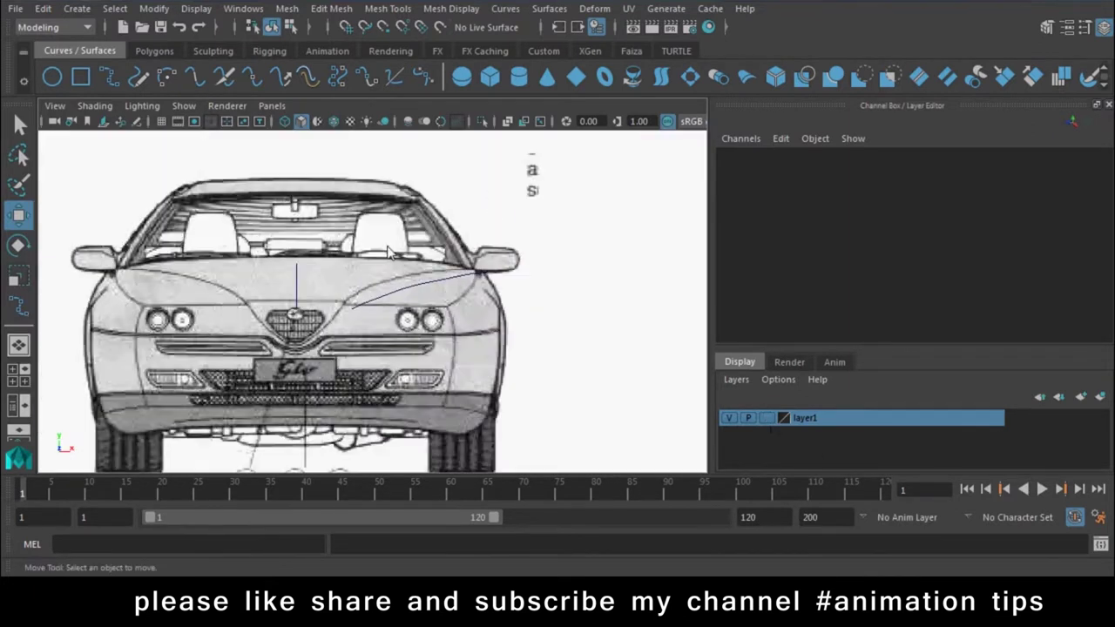
pyautogui.click(336, 263)
pyautogui.moveTo(220, 392); pyautogui.dragTo(222, 404)
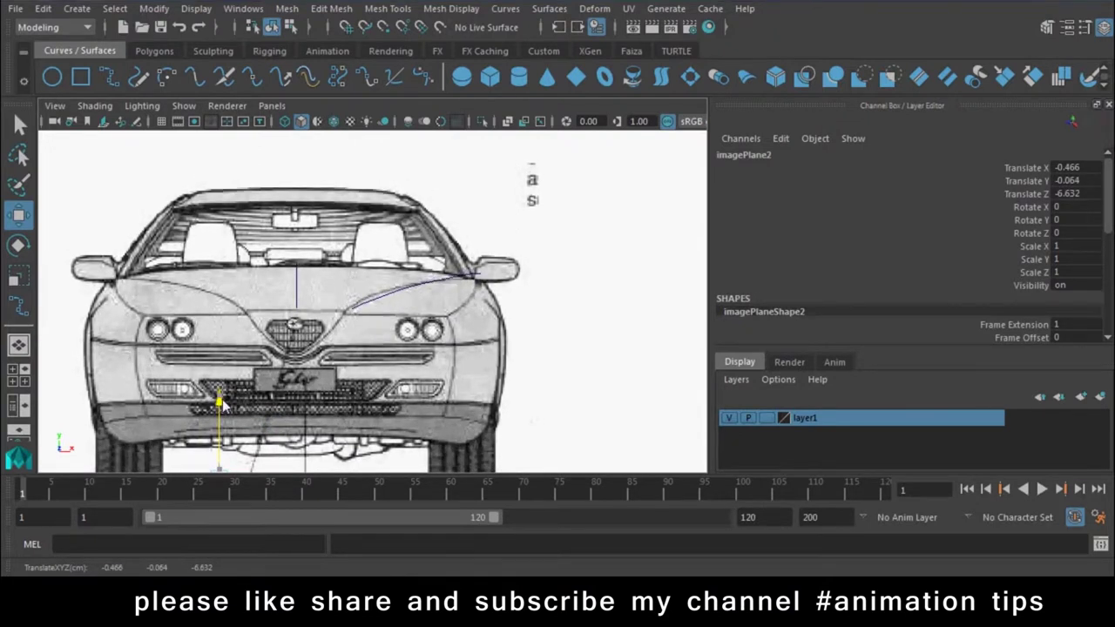
pyautogui.click(766, 418)
pyautogui.click(766, 418)
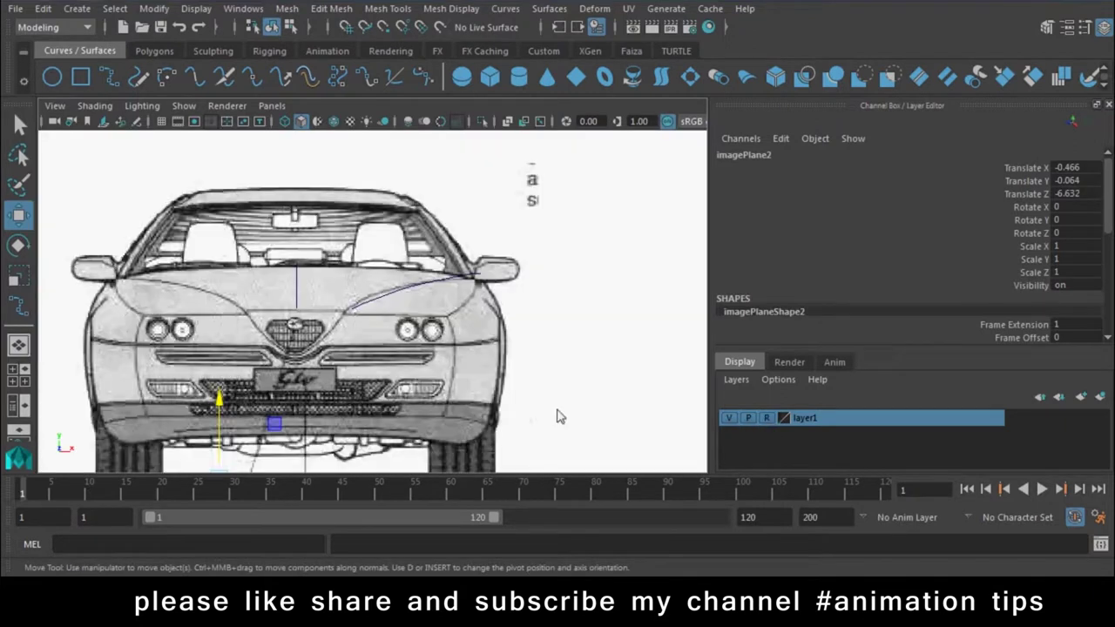
# Move curve2's control points onto the front blueprint's hood crease toward the mirror
pyautogui.click(403, 290)
pyautogui.moveTo(353, 252); pyautogui.dragTo(300, 187, button='right')
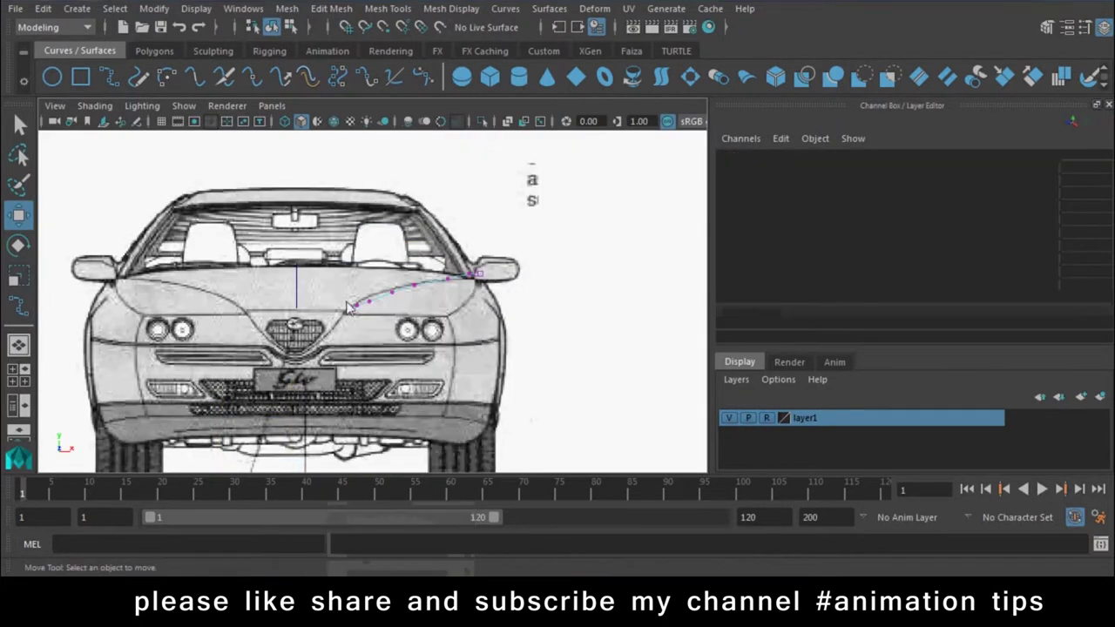
pyautogui.click(364, 301)
pyautogui.scroll(2, 364, 270)
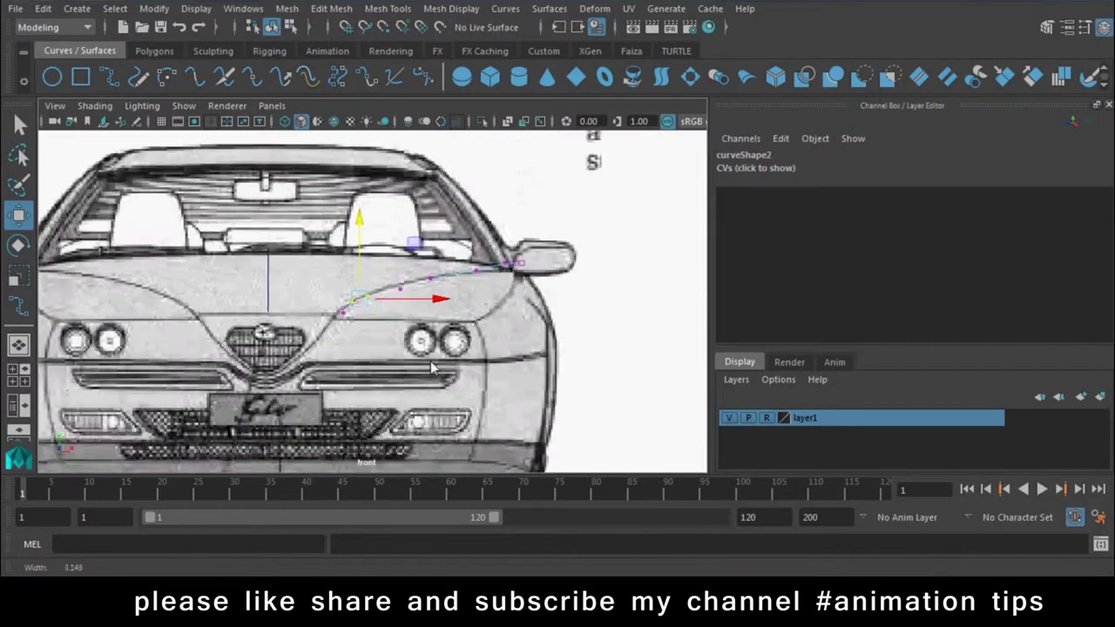
pyautogui.scroll(1, 363, 270)
pyautogui.moveTo(363, 270); pyautogui.dragTo(405, 246)
pyautogui.moveTo(540, 240); pyautogui.dragTo(519, 267)
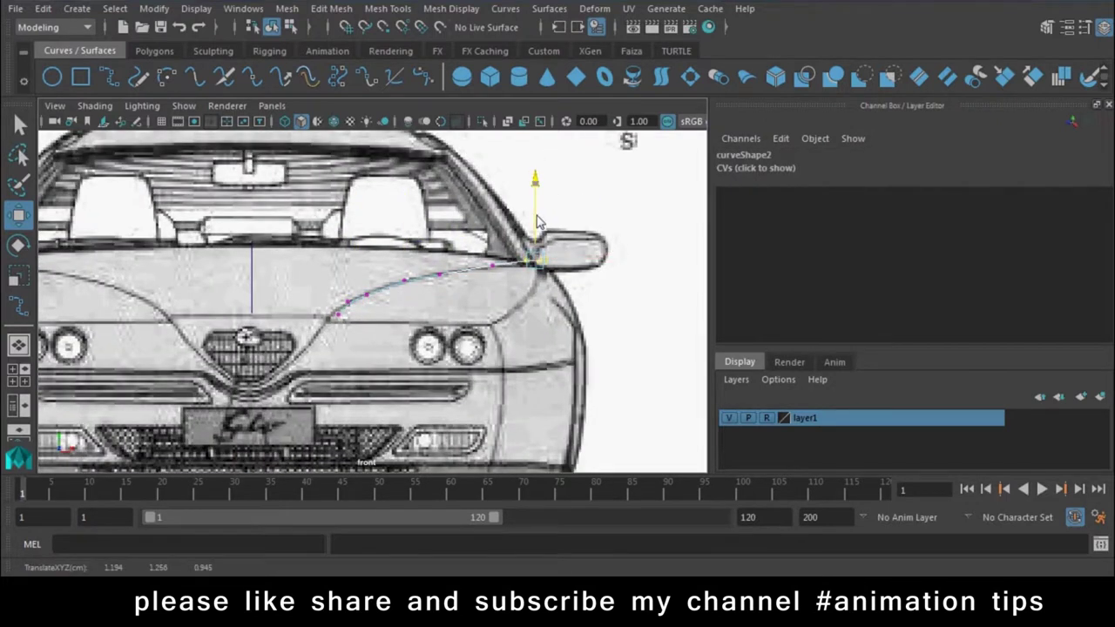
# Inspect the two shaped hood curves from several angles in the perspective view
pyautogui.moveTo(373, 325); pyautogui.dragTo(369, 272)
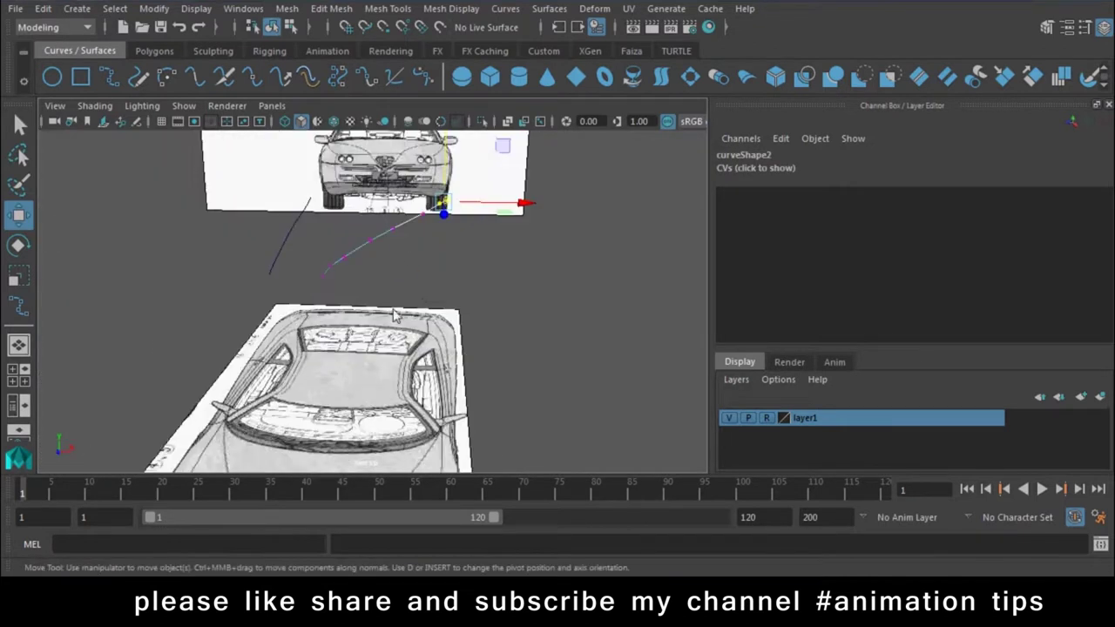
pyautogui.moveTo(354, 255); pyautogui.dragTo(438, 164, button='right')
pyautogui.keyDown('alt'); pyautogui.moveTo(474, 257); pyautogui.dragTo(565, 350); pyautogui.keyUp('alt')
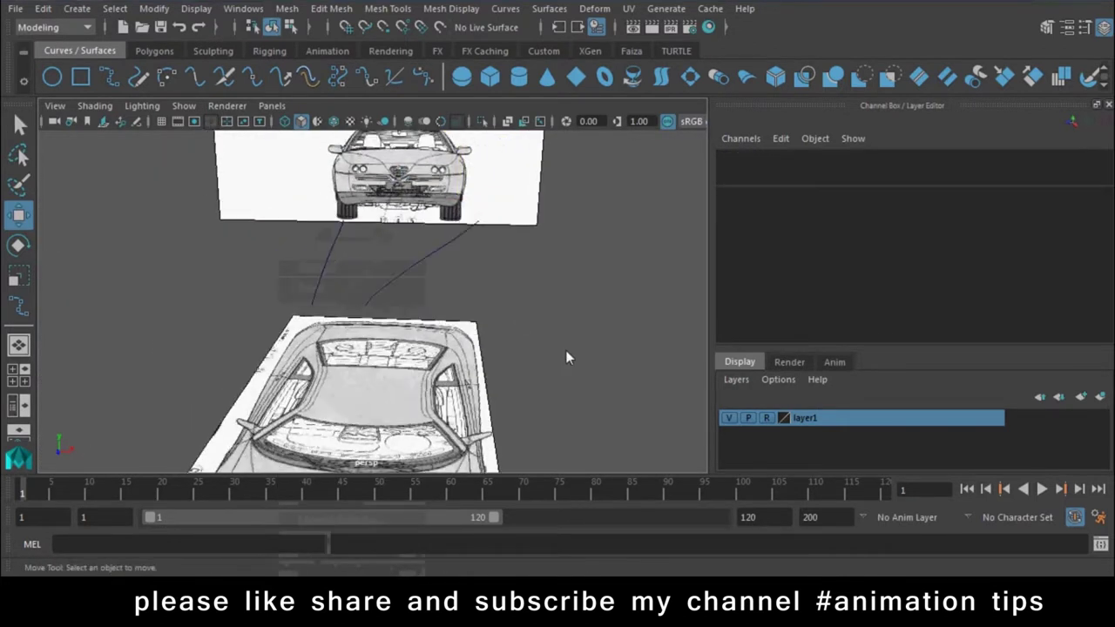
pyautogui.keyDown('alt'); pyautogui.moveTo(565, 350); pyautogui.dragTo(459, 346, button='right'); pyautogui.keyUp('alt')
pyautogui.keyDown('alt'); pyautogui.moveTo(459, 346); pyautogui.dragTo(395, 345); pyautogui.keyUp('alt')
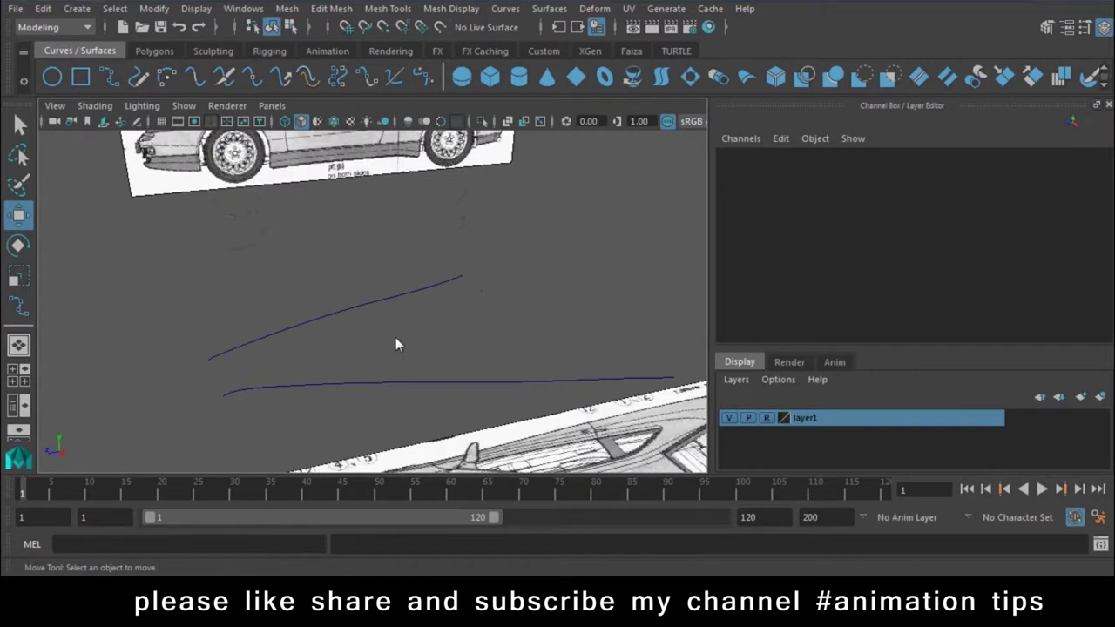
pyautogui.keyDown('alt'); pyautogui.moveTo(280, 410); pyautogui.dragTo(372, 387); pyautogui.keyUp('alt')
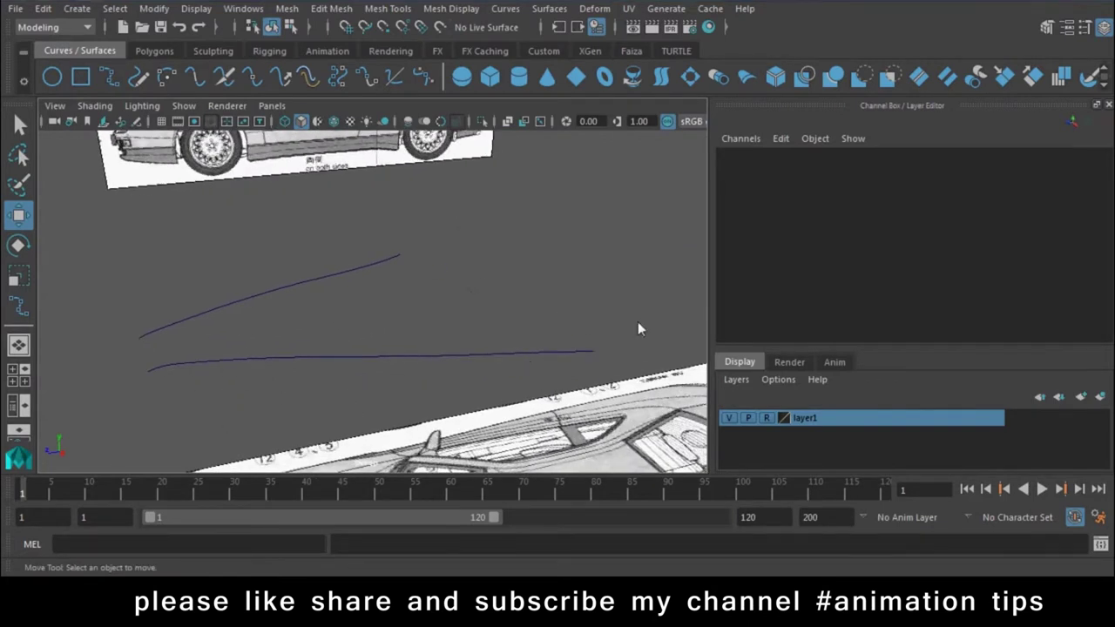
pyautogui.press('space')
pyautogui.moveTo(603, 325); pyautogui.dragTo(585, 324)
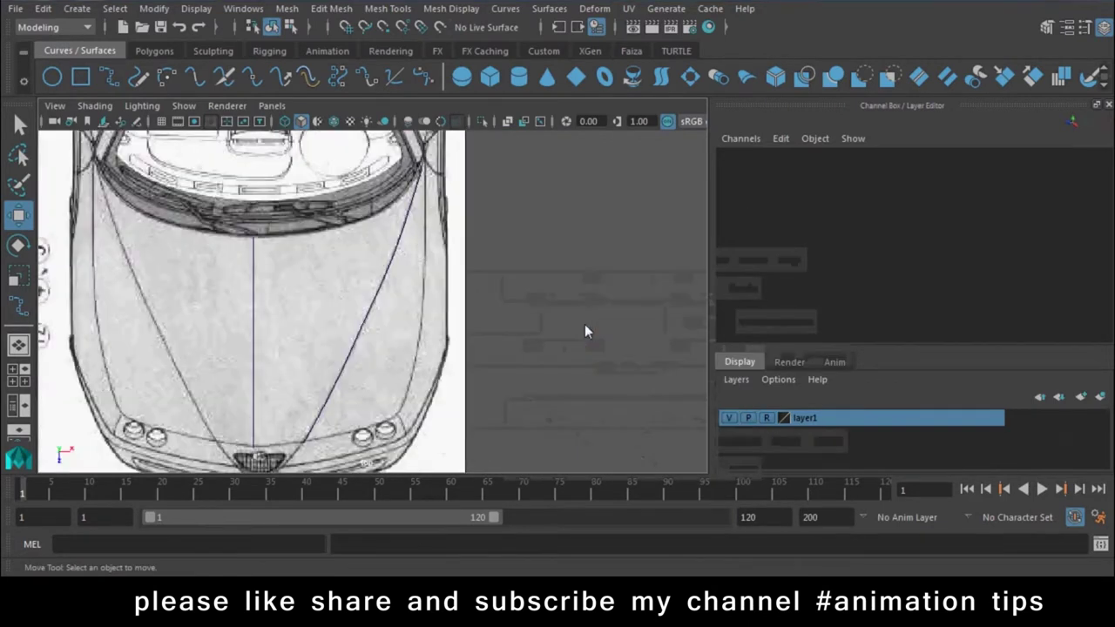
# Start an EP curve in top view at the centre line and place points along the hood's rear edge
pyautogui.click(108, 76)
pyautogui.scroll(3, 328, 305)
pyautogui.scroll(2, 288, 259)
pyautogui.scroll(2, 288, 258)
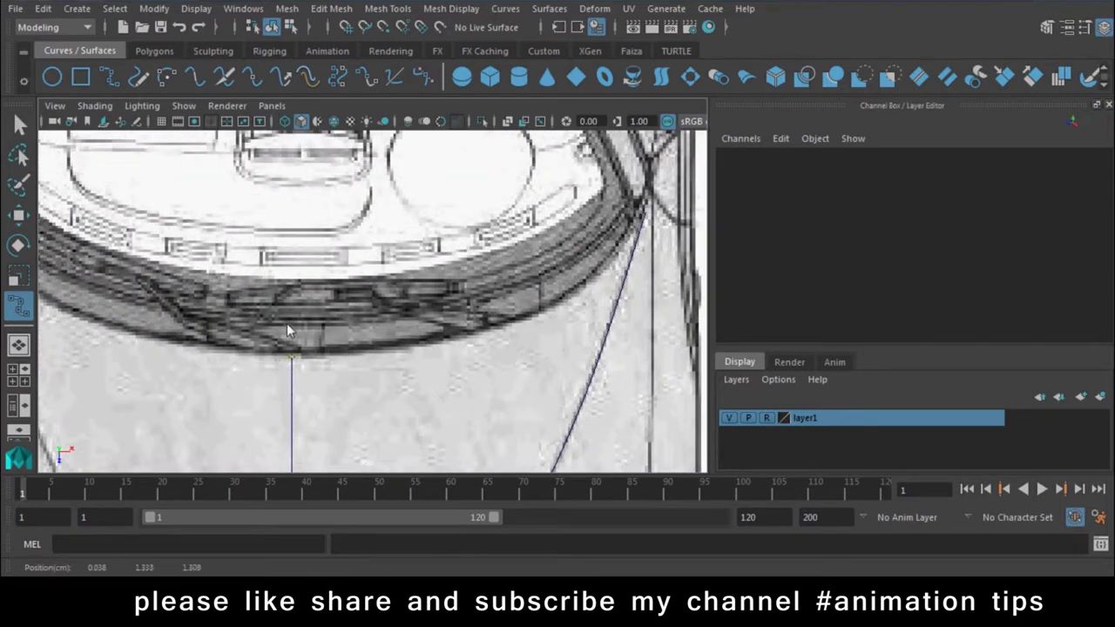
pyautogui.click(352, 358)
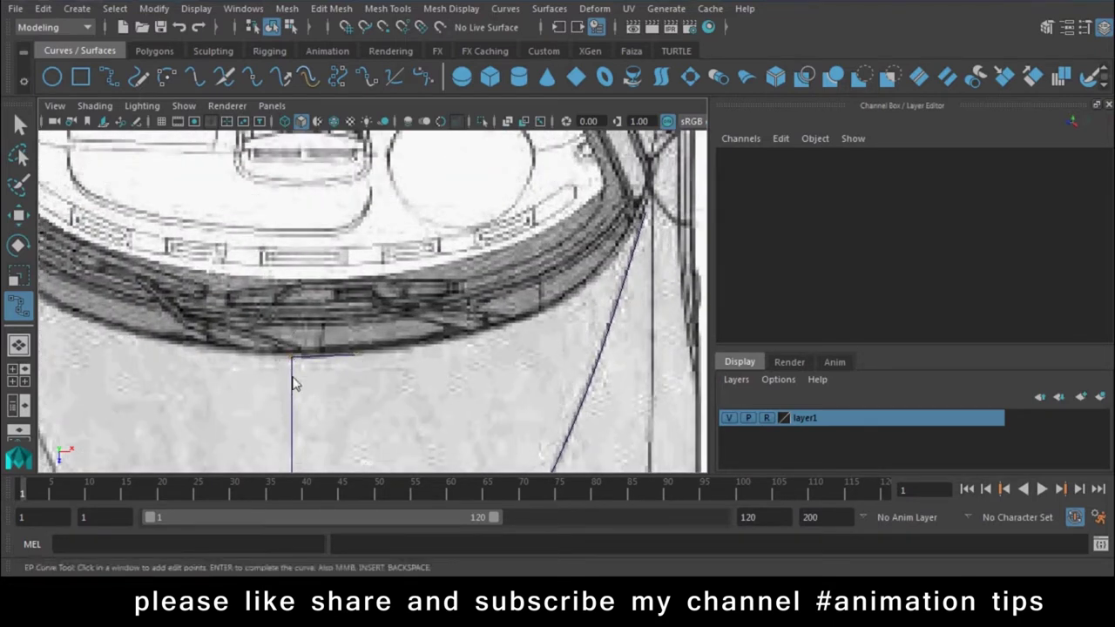
pyautogui.click(461, 343)
pyautogui.click(544, 307)
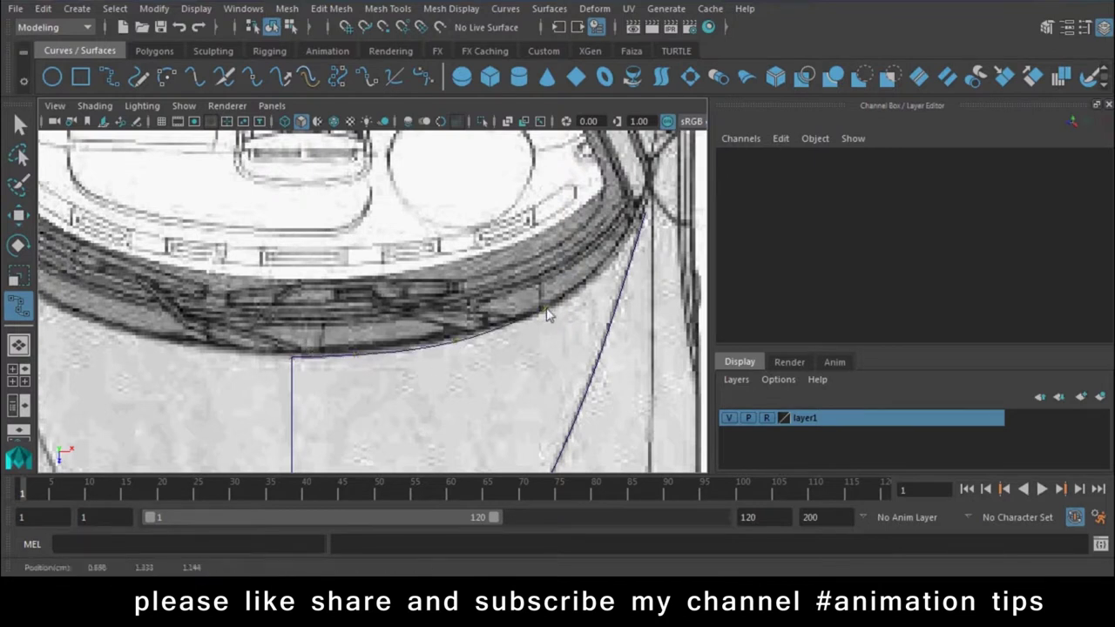
pyautogui.click(629, 228)
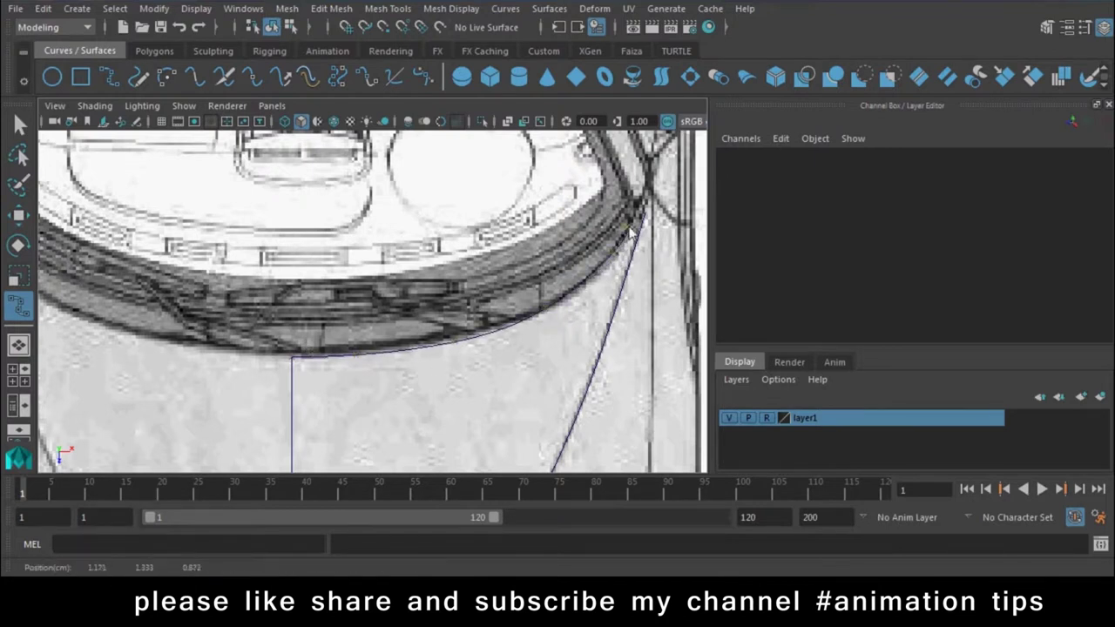
pyautogui.click(642, 246)
pyautogui.moveTo(662, 209); pyautogui.dragTo(655, 228)
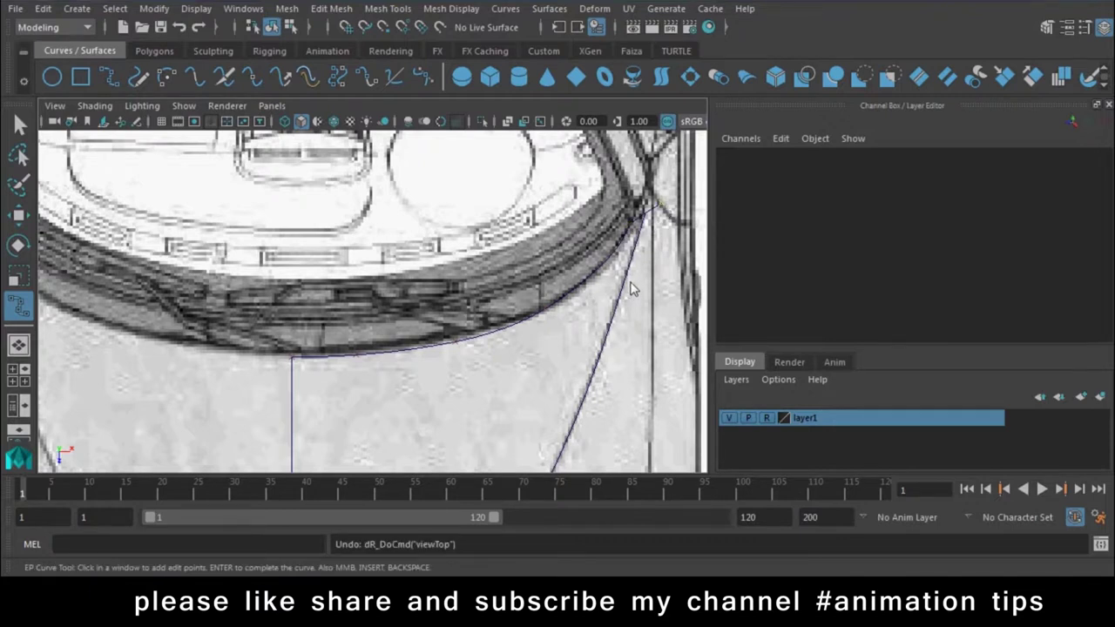
# Add more edge points and finish curve3 on the side curve
pyautogui.scroll(-5, 634, 296)
pyautogui.scroll(2, 634, 295)
pyautogui.scroll(3, 604, 424)
pyautogui.scroll(2, 566, 306)
pyautogui.click(566, 306)
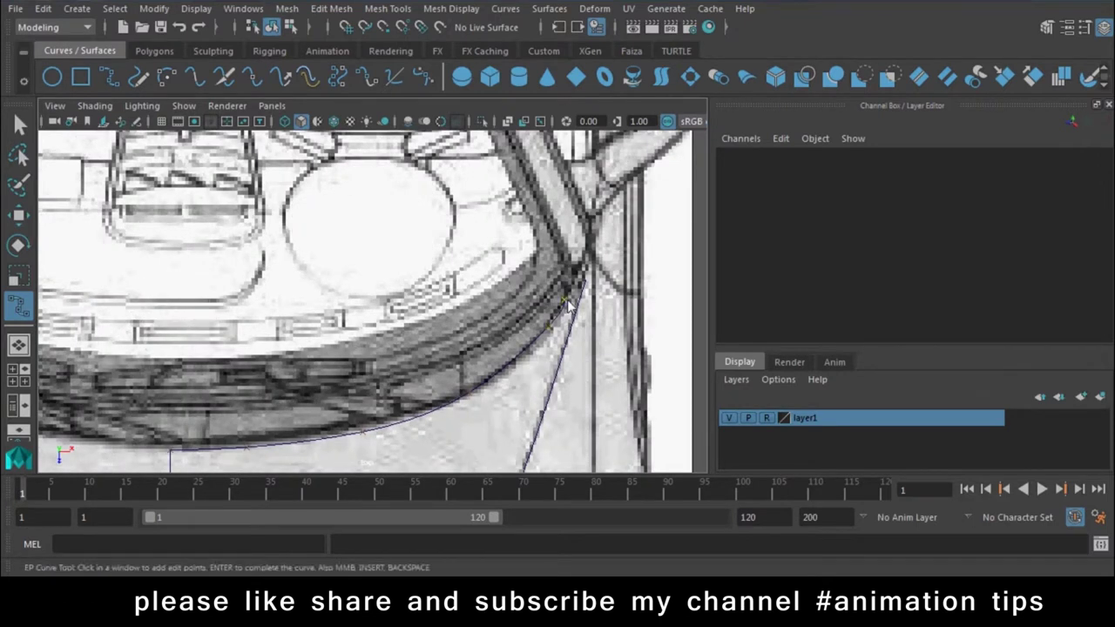
pyautogui.click(590, 301)
pyautogui.scroll(3, 562, 301)
pyautogui.scroll(3, 593, 270)
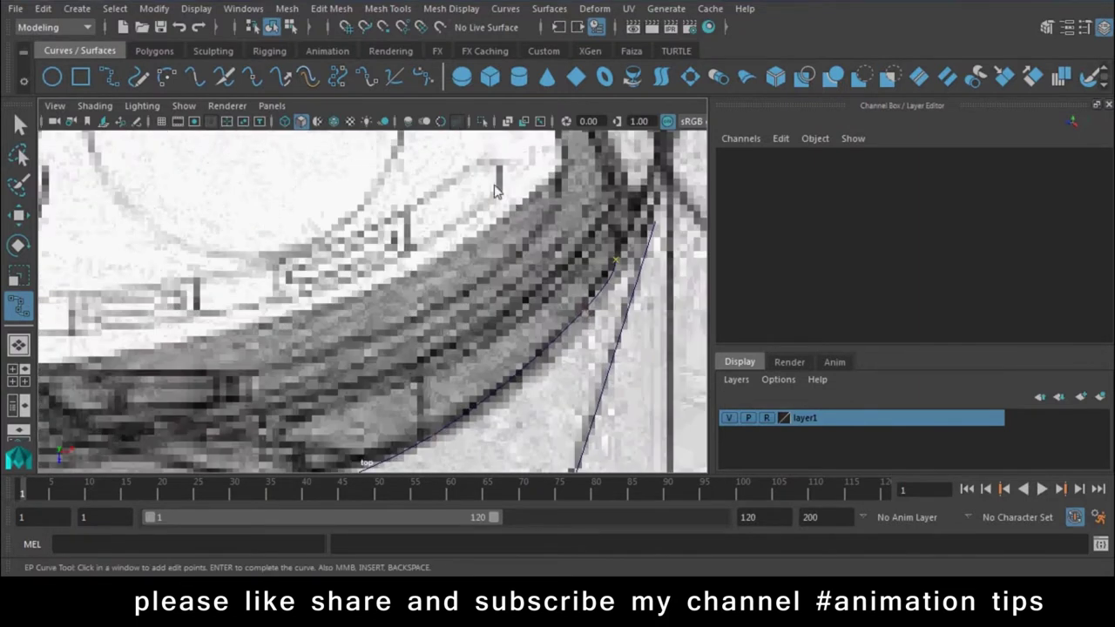
pyautogui.click(659, 226)
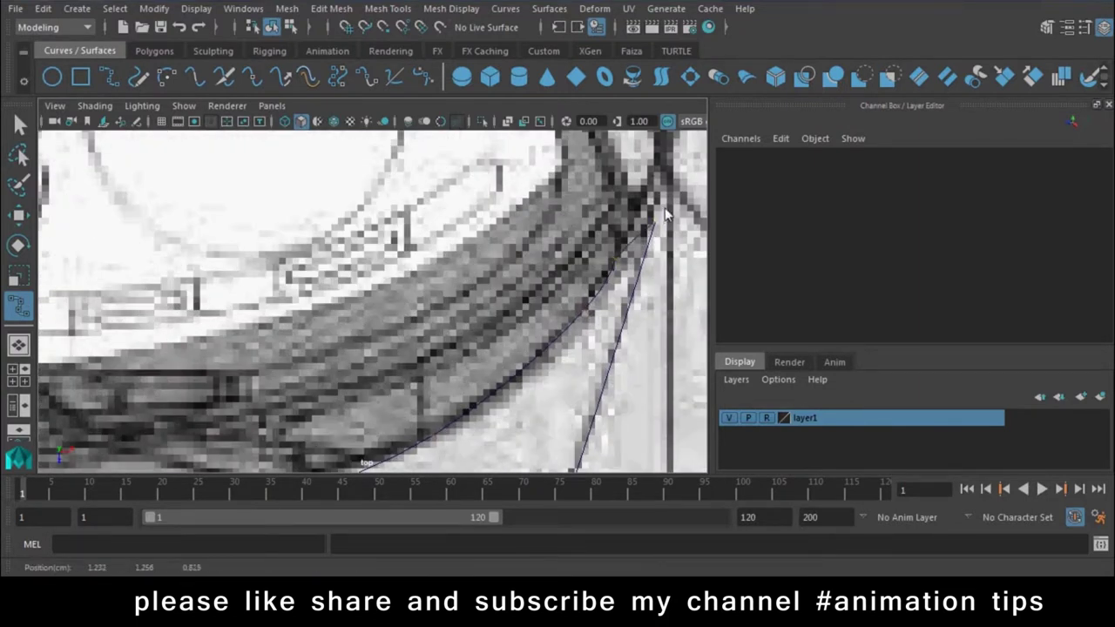
pyautogui.press('w')
pyautogui.scroll(-3, 645, 288)
pyautogui.scroll(-3, 583, 308)
# Move curve3's end control vertex onto the blueprint line
pyautogui.scroll(4, 523, 305)
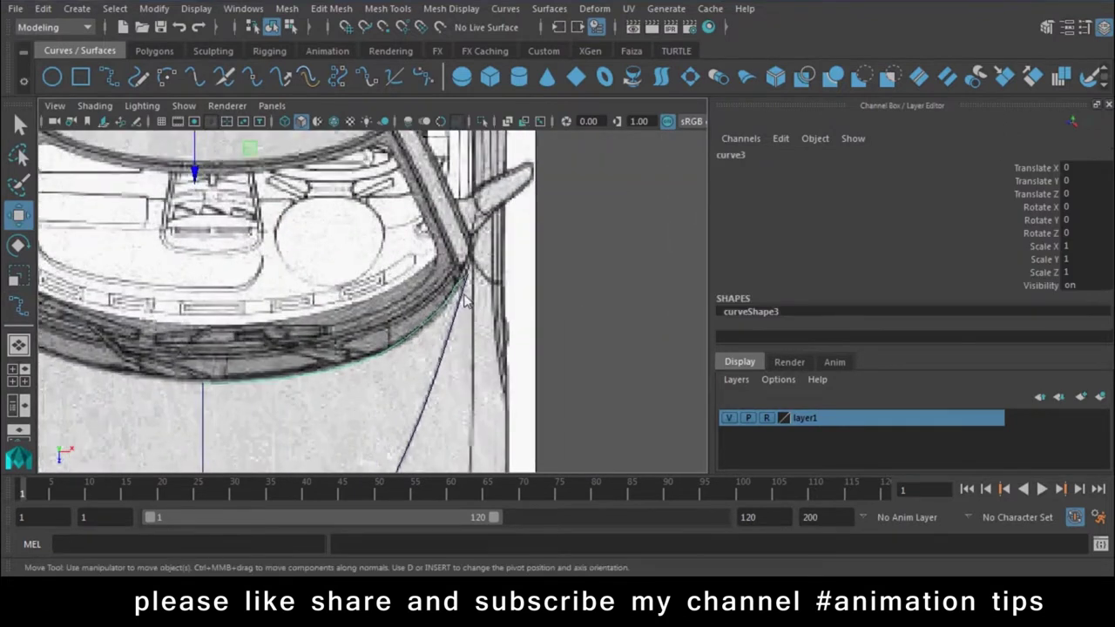
pyautogui.moveTo(464, 300); pyautogui.dragTo(360, 187, button='right')
pyautogui.scroll(2, 512, 350)
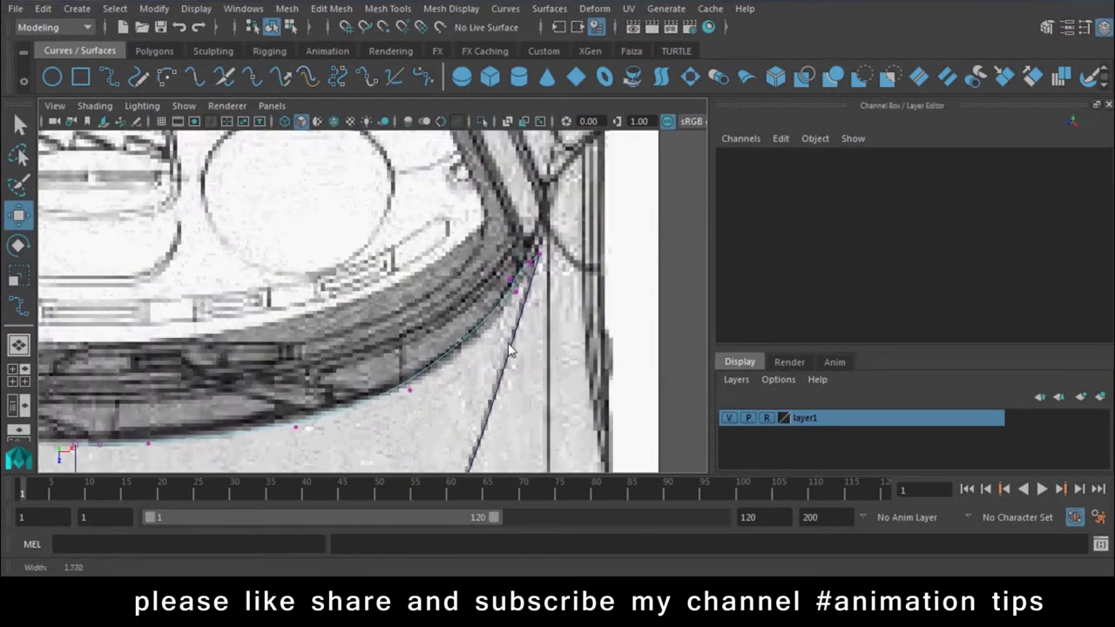
pyautogui.click(521, 294)
pyautogui.moveTo(523, 293)
pyautogui.mouseDown()
pyautogui.moveTo(485, 319)
pyautogui.moveTo(511, 281)
pyautogui.moveTo(488, 333)
pyautogui.mouseUp()
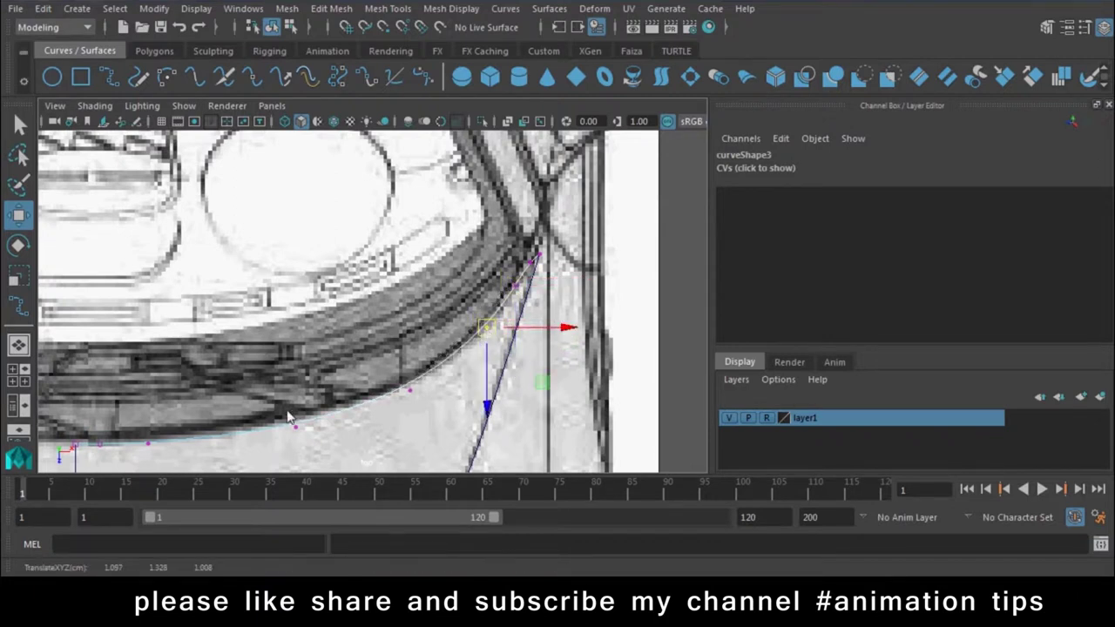
pyautogui.scroll(-3, 290, 418)
pyautogui.scroll(-3, 290, 418)
# Draw curve4 with three EP points across the hood nose above the grille, centre line to diagonal curve
pyautogui.keyDown('alt'); pyautogui.moveTo(290, 418); pyautogui.dragTo(361, 348, button='middle'); pyautogui.keyUp('alt')
pyautogui.scroll(1, 365, 348)
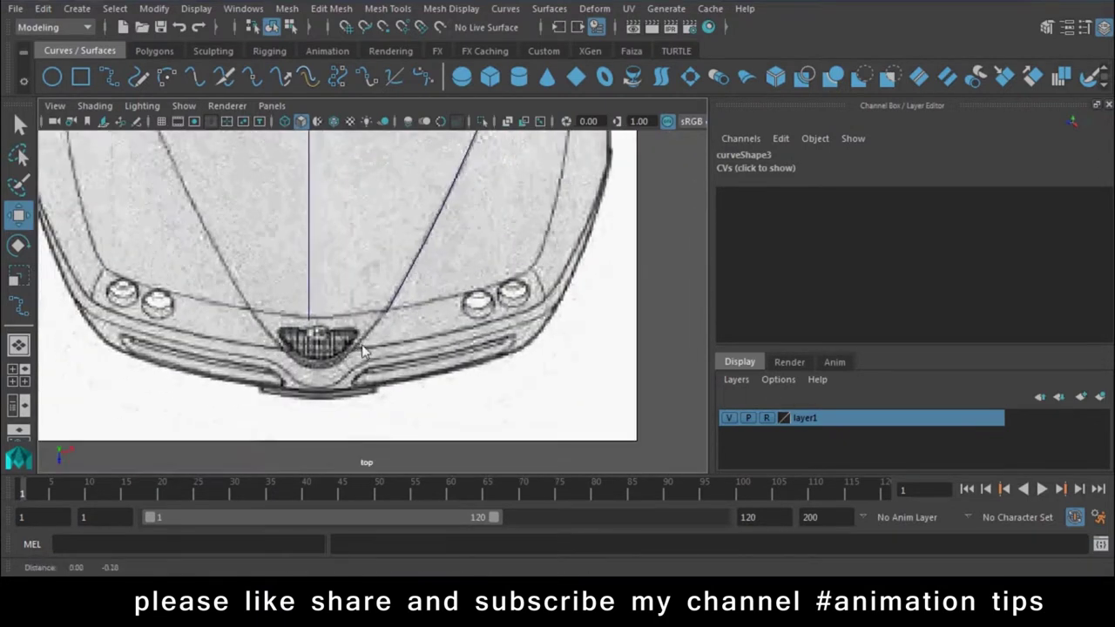
pyautogui.scroll(3, 361, 344)
pyautogui.click(108, 76)
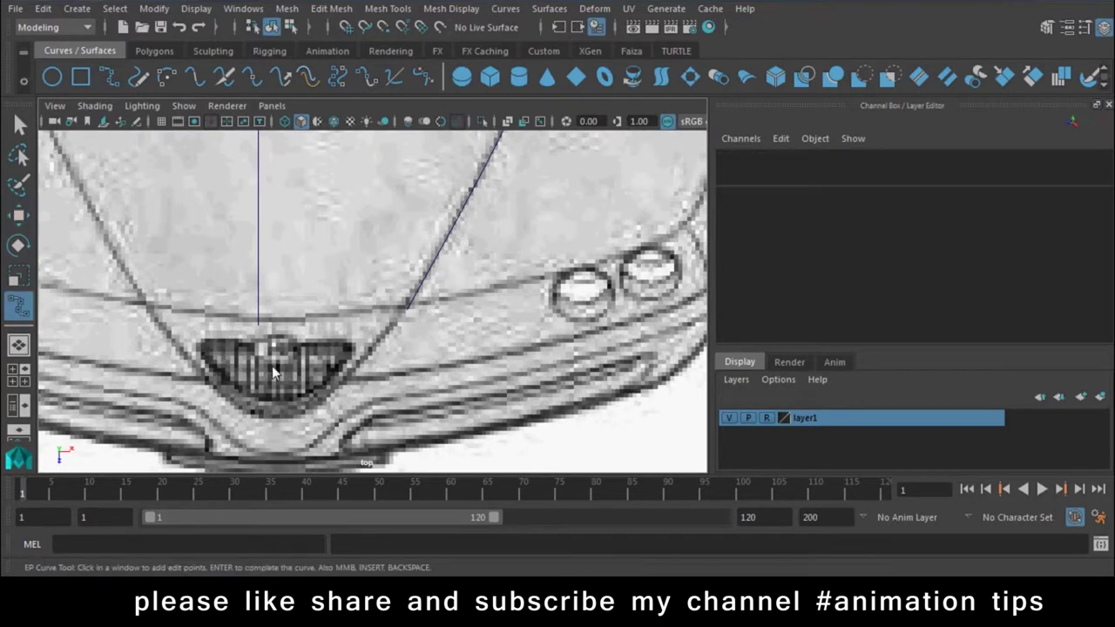
pyautogui.click(258, 324)
pyautogui.click(303, 324)
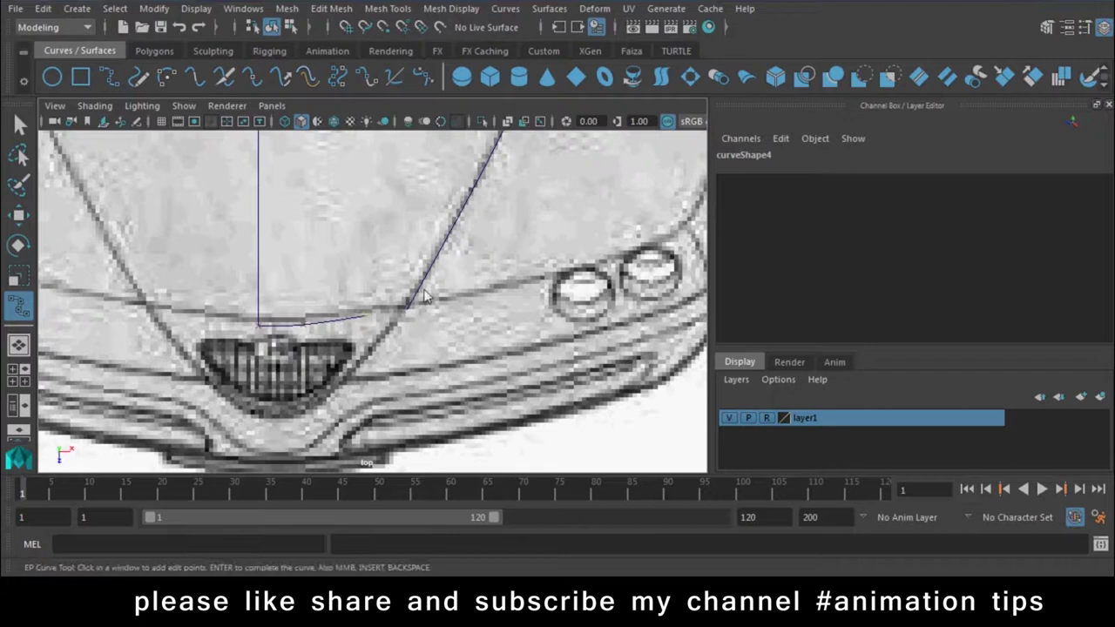
pyautogui.click(405, 309)
pyautogui.press('Return')
pyautogui.press('w')
pyautogui.scroll(2, 325, 313)
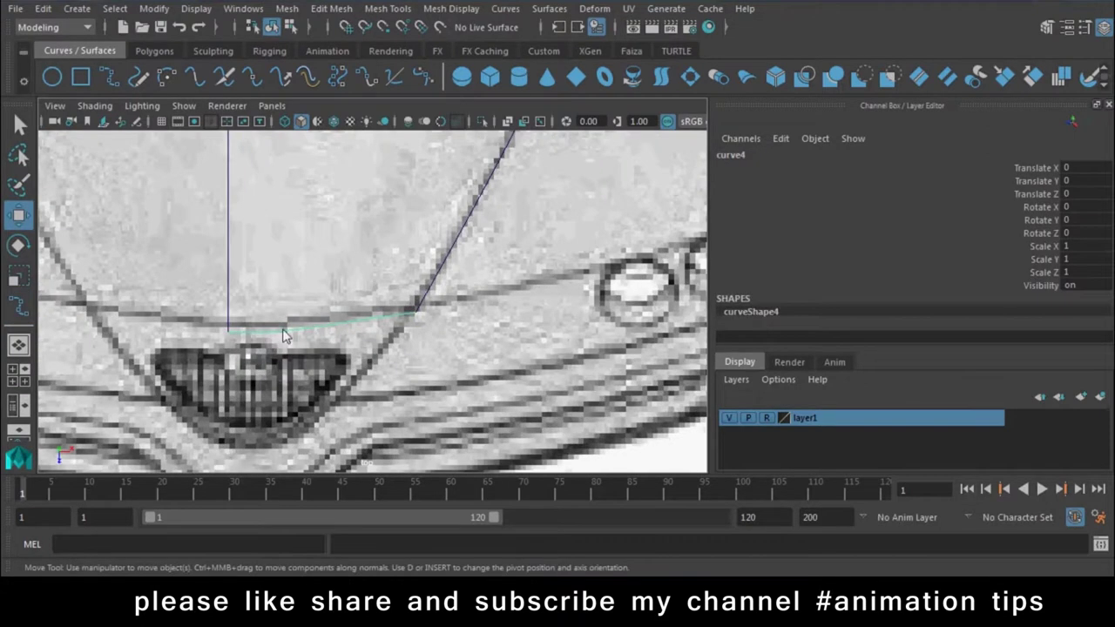
pyautogui.press('space')
pyautogui.moveTo(326, 330); pyautogui.dragTo(325, 335)
# In front view, lower the side curve's control vertices near the mirror onto the hood line
pyautogui.scroll(2, 311, 312)
pyautogui.scroll(2, 503, 336)
pyautogui.scroll(2, 460, 342)
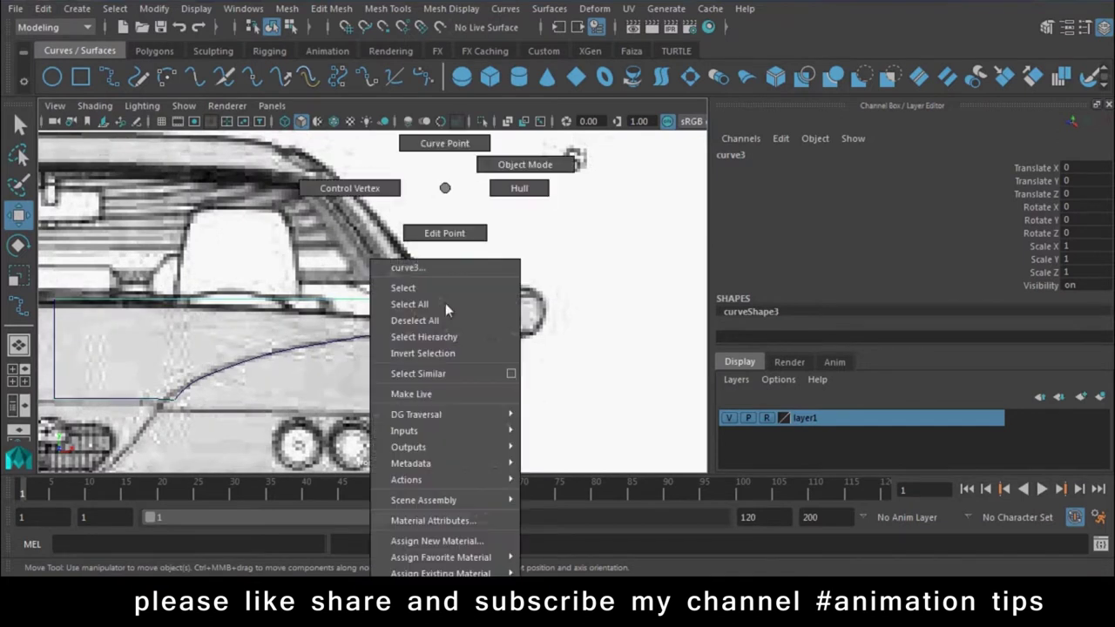
pyautogui.moveTo(445, 303); pyautogui.dragTo(357, 184, button='right')
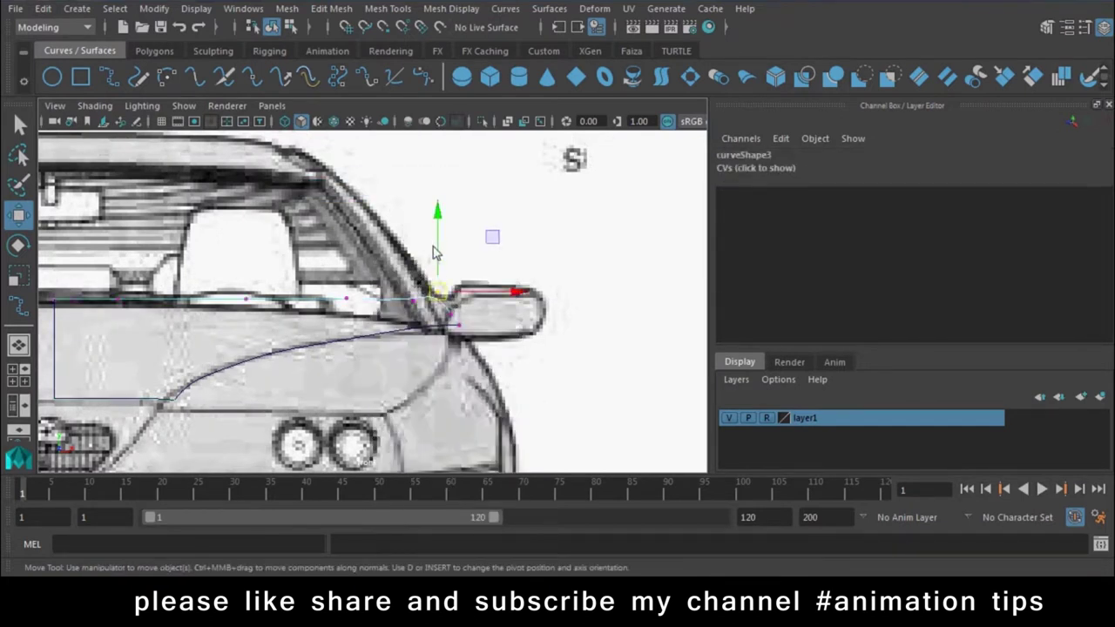
pyautogui.moveTo(438, 244)
pyautogui.mouseDown()
pyautogui.moveTo(438, 273)
pyautogui.moveTo(452, 264)
pyautogui.mouseUp()
pyautogui.click(446, 319)
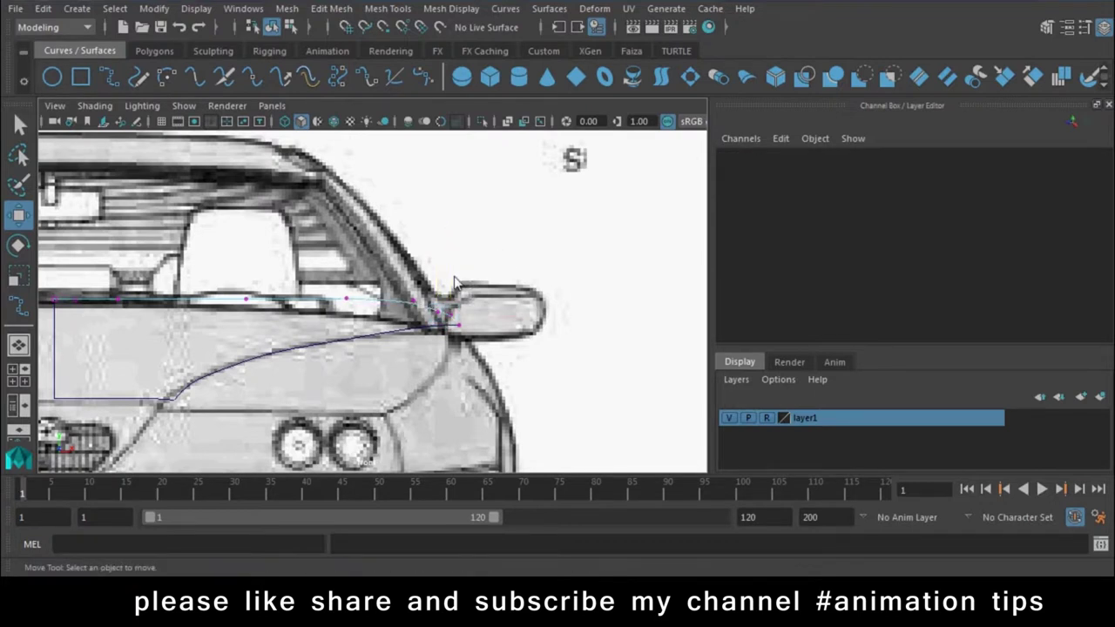
pyautogui.keyDown('alt'); pyautogui.moveTo(240, 305); pyautogui.dragTo(203, 292, button='middle'); pyautogui.keyUp('alt')
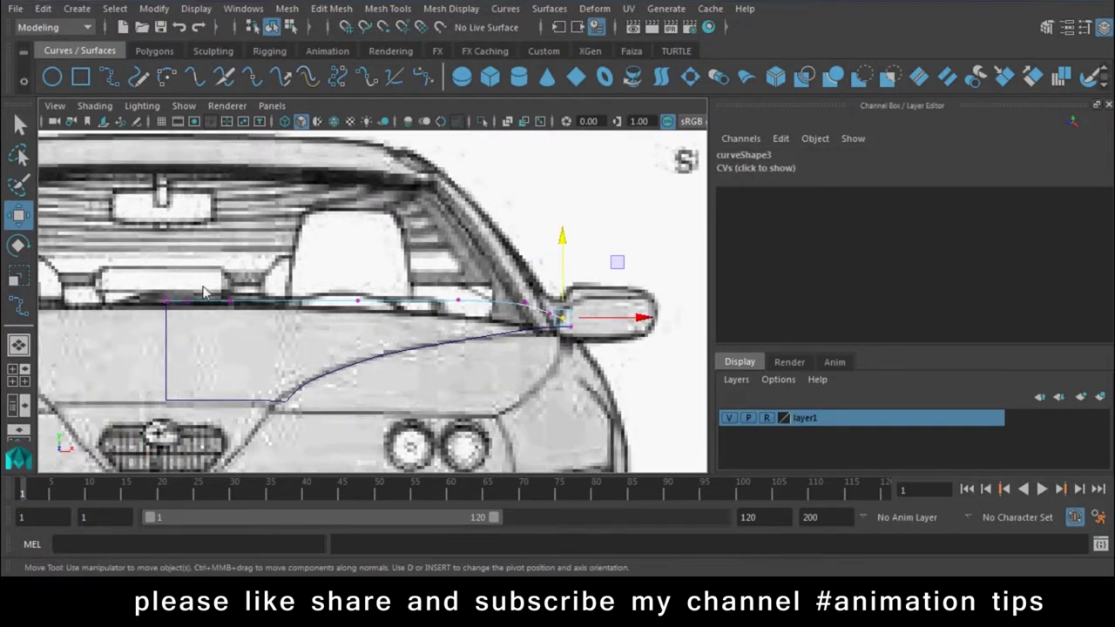
pyautogui.click(356, 300)
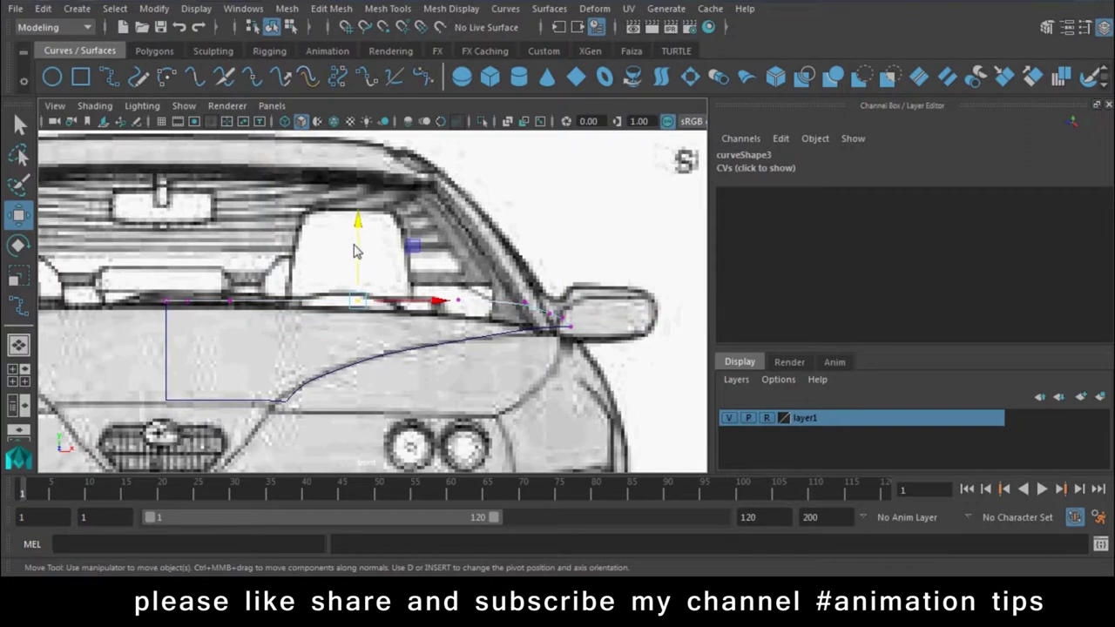
pyautogui.moveTo(355, 251); pyautogui.dragTo(357, 260)
pyautogui.click(458, 301)
pyautogui.moveTo(458, 225); pyautogui.dragTo(454, 244)
pyautogui.click(551, 321)
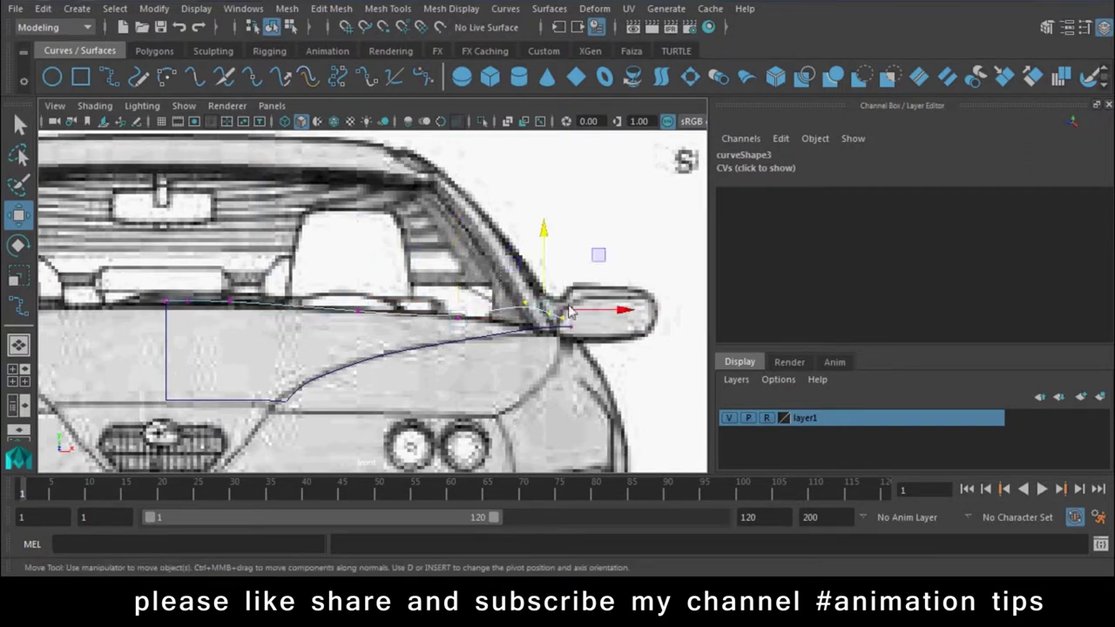
pyautogui.click(525, 322)
pyautogui.click(457, 312)
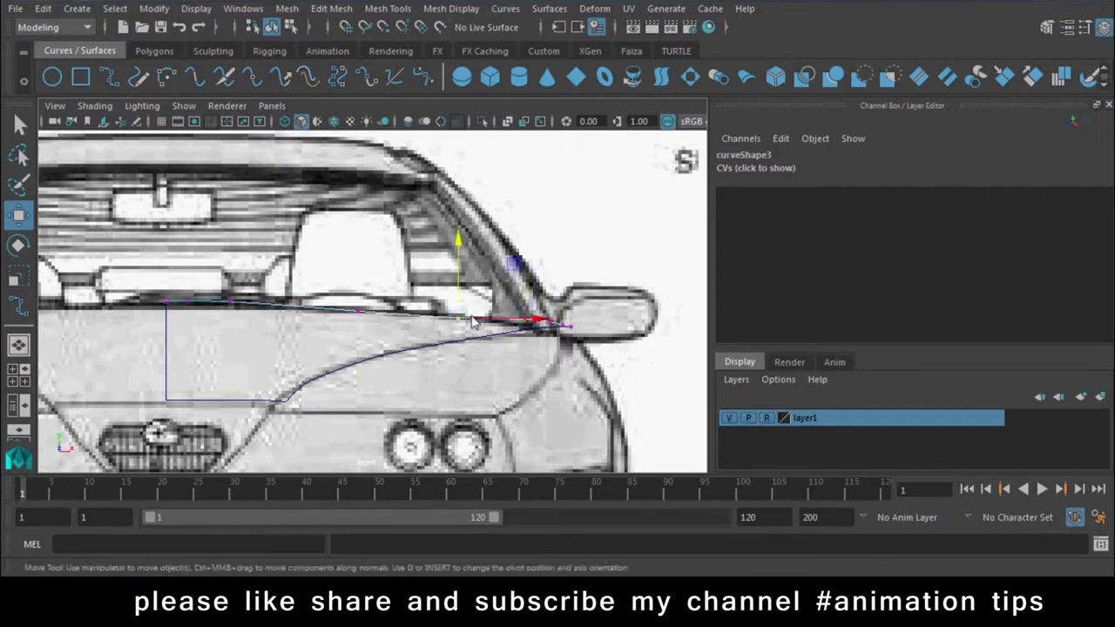
# In perspective, inspect the four curves and marquee-select the whole hood outline
pyautogui.moveTo(313, 349)
pyautogui.keyDown('alt'); pyautogui.mouseDown()
pyautogui.moveTo(455, 368)
pyautogui.moveTo(455, 323)
pyautogui.moveTo(425, 312)
pyautogui.mouseUp(); pyautogui.keyUp('alt')
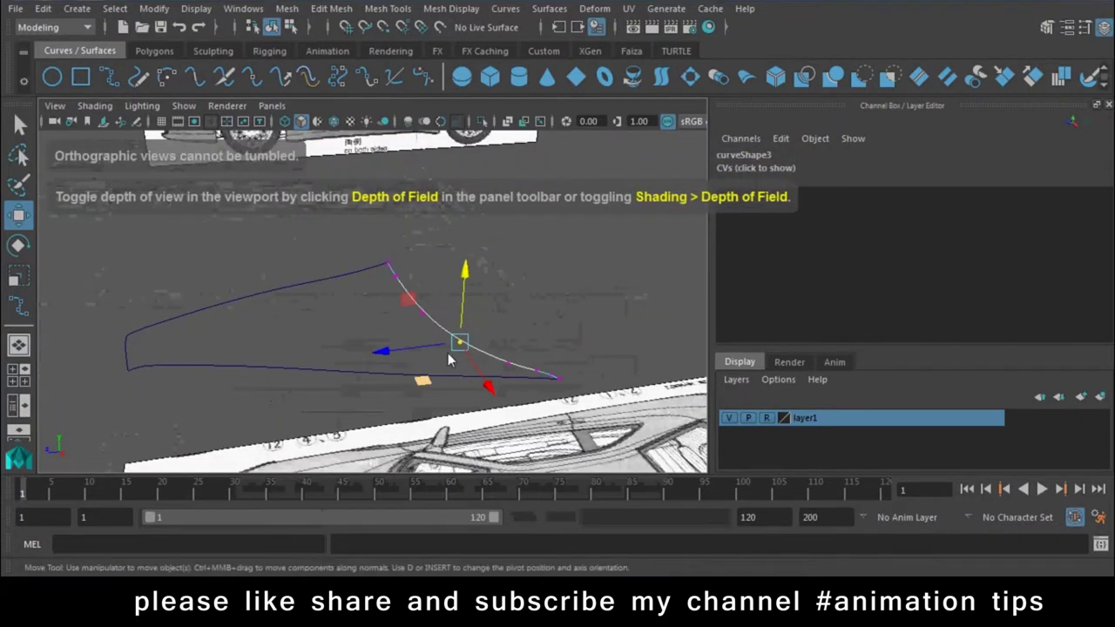
pyautogui.moveTo(424, 313); pyautogui.dragTo(542, 271, button='right')
pyautogui.keyDown('alt'); pyautogui.moveTo(536, 250); pyautogui.dragTo(465, 249); pyautogui.keyUp('alt')
pyautogui.click(281, 307)
pyautogui.click(326, 379)
pyautogui.moveTo(326, 379)
pyautogui.keyDown('alt'); pyautogui.mouseDown()
pyautogui.moveTo(403, 356)
pyautogui.moveTo(340, 380)
pyautogui.moveTo(217, 340)
pyautogui.mouseUp(); pyautogui.keyUp('alt')
pyautogui.moveTo(505, 268)
pyautogui.mouseDown()
pyautogui.moveTo(234, 374)
pyautogui.moveTo(155, 387)
pyautogui.moveTo(180, 373)
pyautogui.mouseUp()
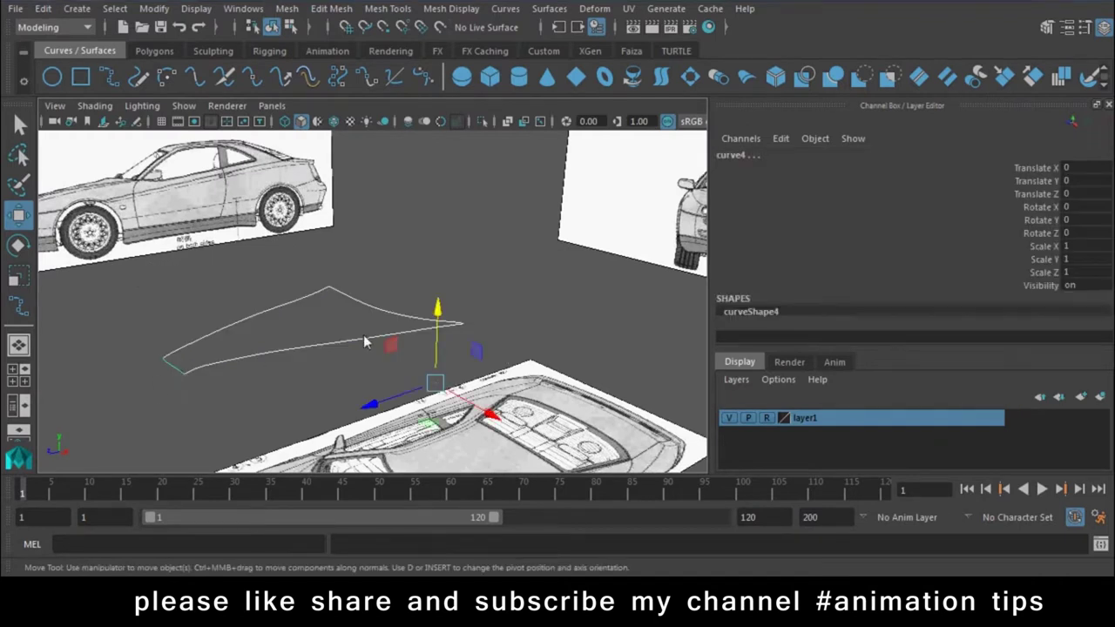
pyautogui.moveTo(417, 312)
pyautogui.keyDown('alt'); pyautogui.mouseDown()
pyautogui.moveTo(361, 316)
pyautogui.moveTo(421, 320)
pyautogui.mouseUp(); pyautogui.keyUp('alt')
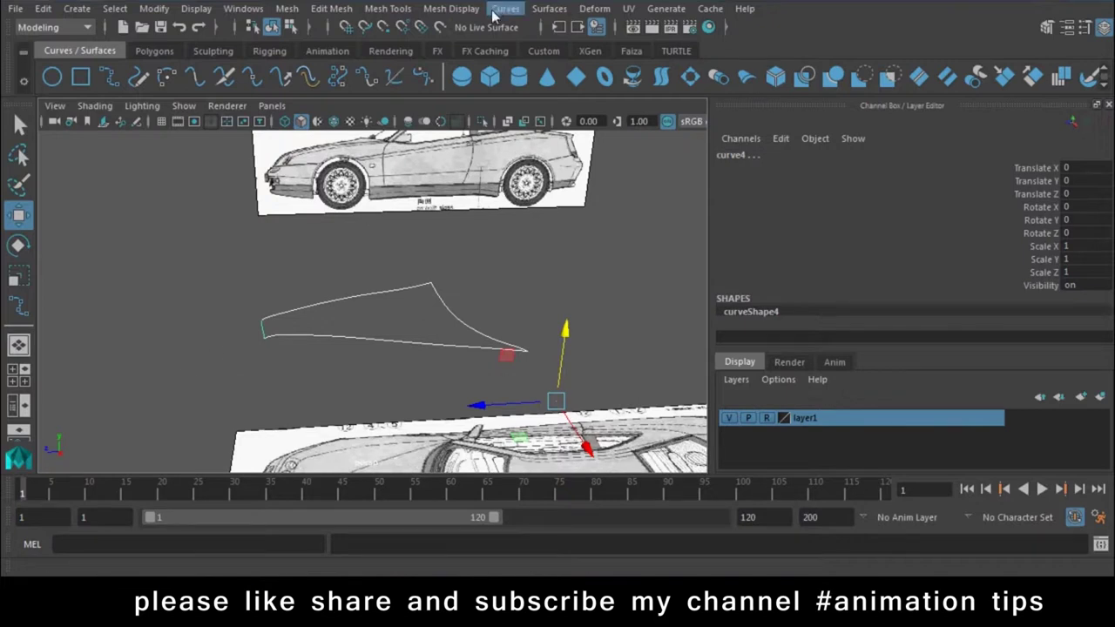
pyautogui.click(549, 9)
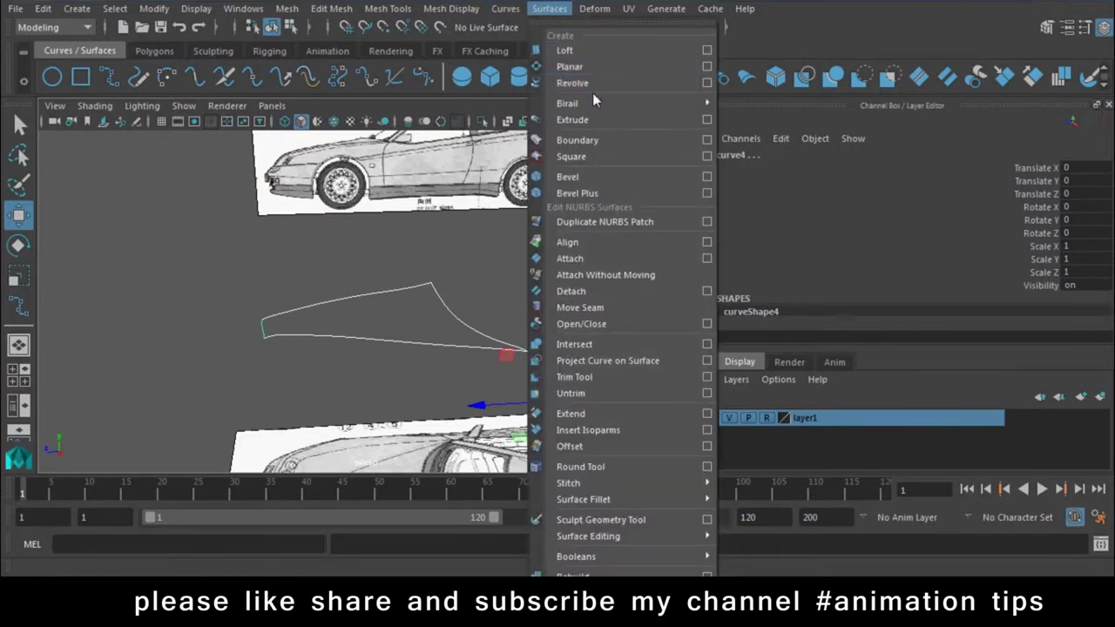
pyautogui.click(589, 141)
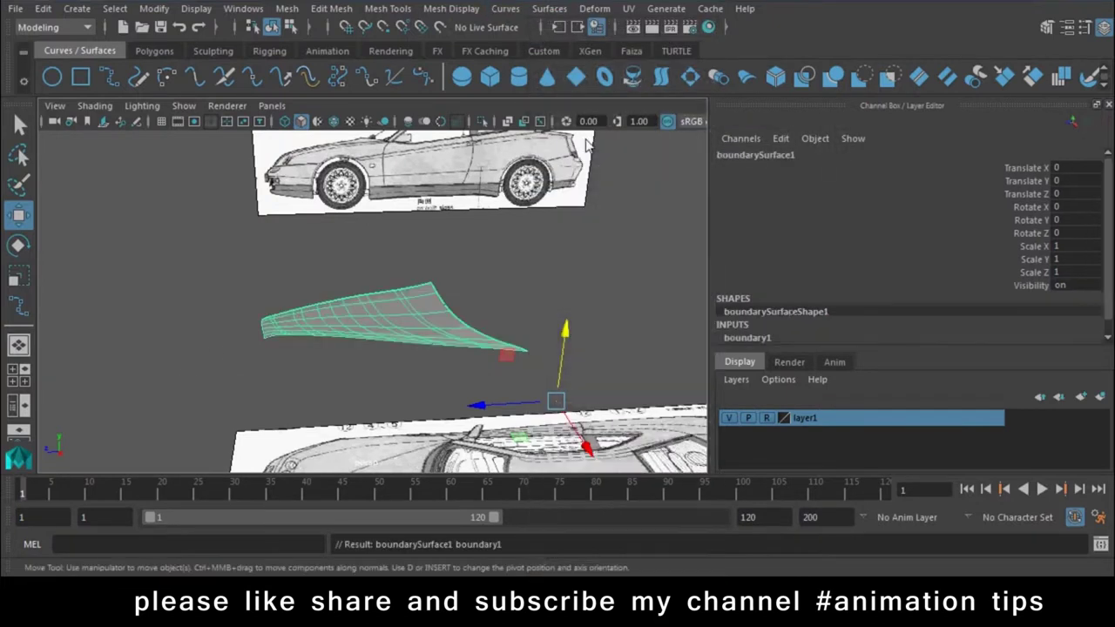
pyautogui.click(512, 311)
pyautogui.moveTo(513, 311)
pyautogui.keyDown('alt'); pyautogui.mouseDown()
pyautogui.moveTo(395, 433)
pyautogui.moveTo(370, 437)
pyautogui.moveTo(406, 402)
pyautogui.mouseUp(); pyautogui.keyUp('alt')
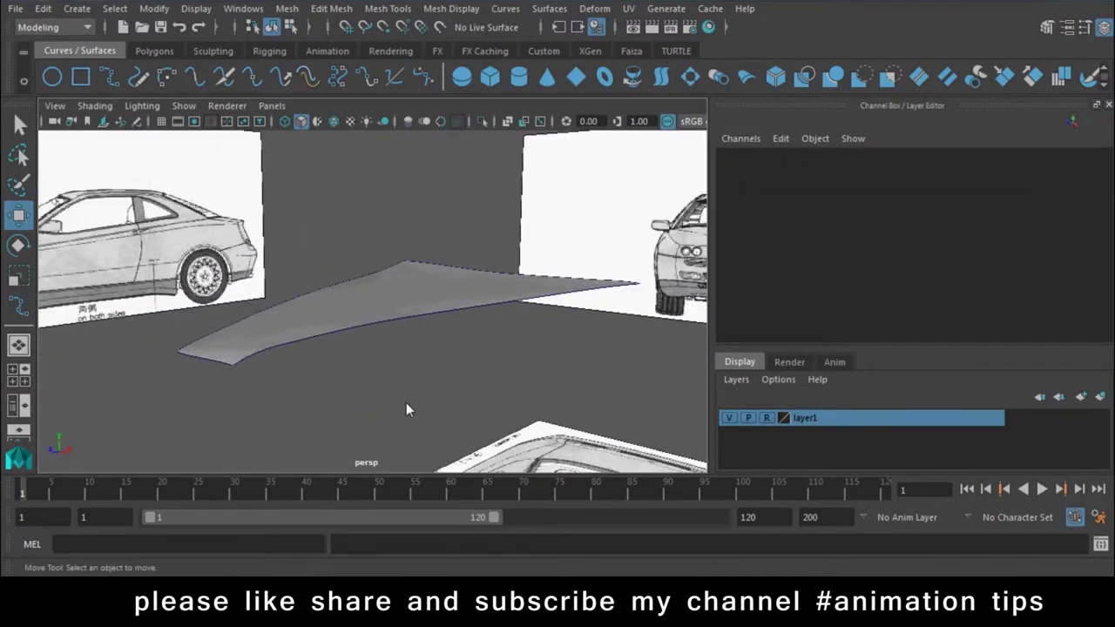
pyautogui.hotkey('ctrl', 'z')
pyautogui.click(406, 403)
# Build a Birail 2 surface by picking the profile curve and the two rail curves
pyautogui.click(549, 8)
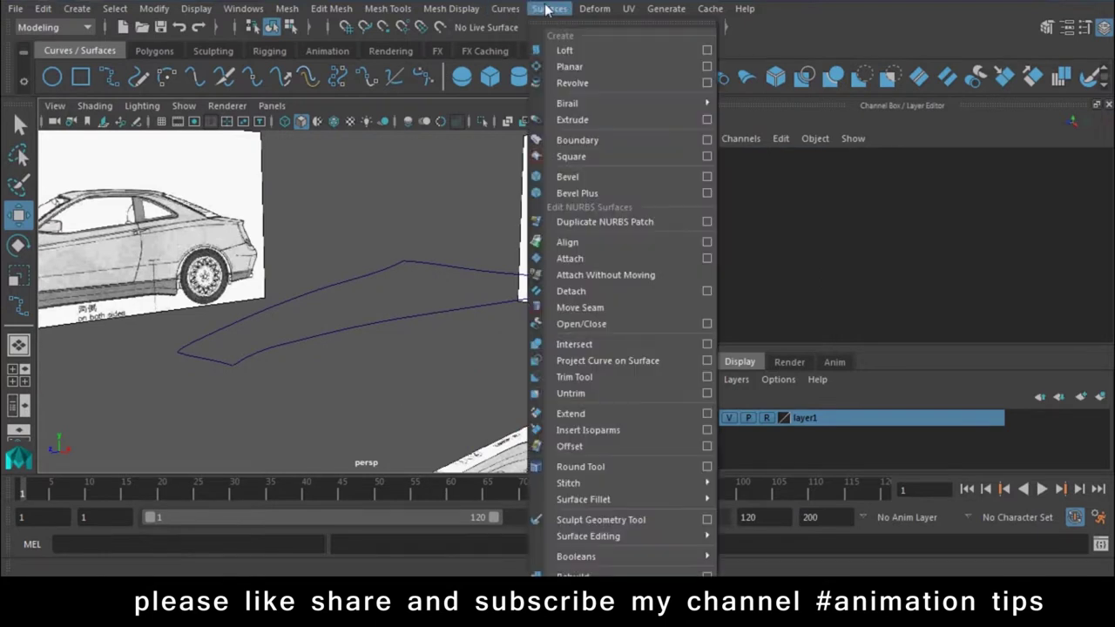
pyautogui.moveTo(567, 103)
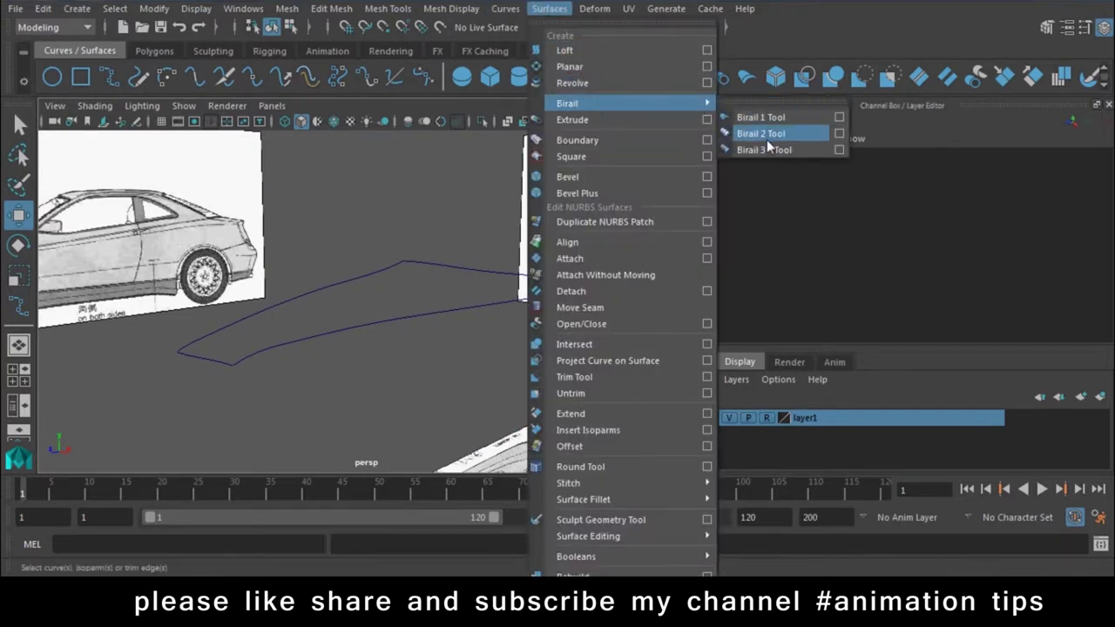
pyautogui.click(764, 135)
pyautogui.click(482, 270)
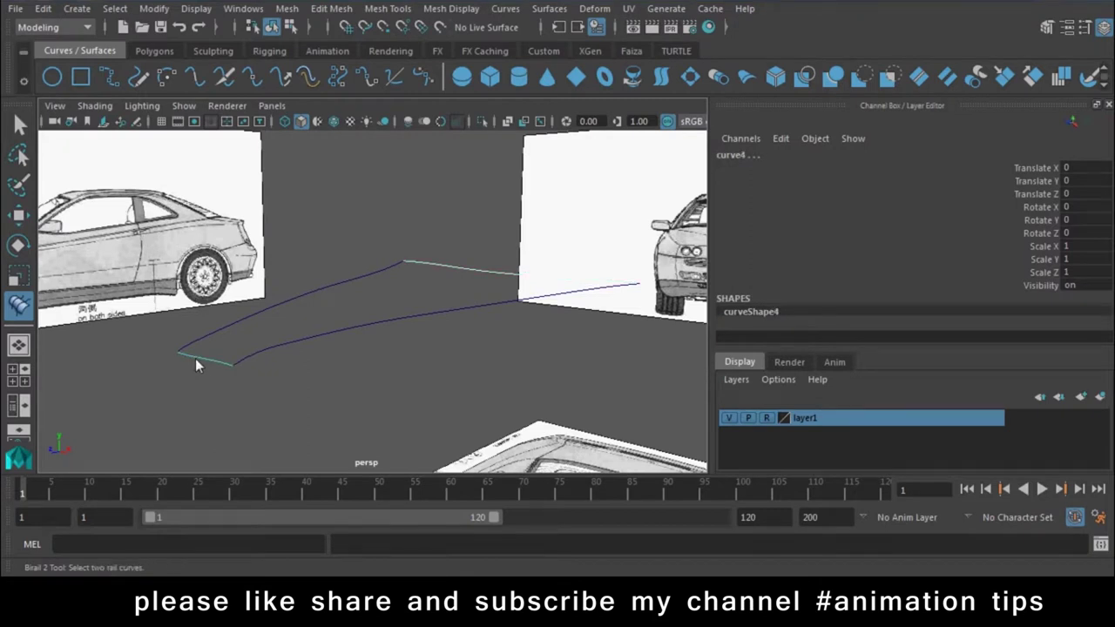
pyautogui.click(315, 328)
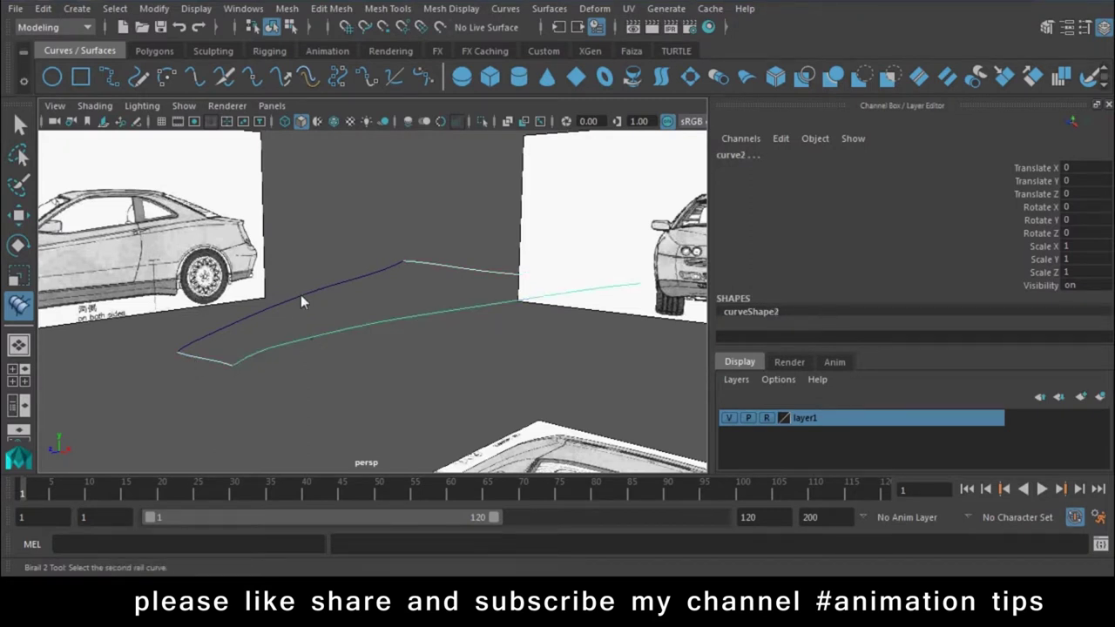
pyautogui.click(302, 297)
pyautogui.click(379, 380)
pyautogui.keyDown('alt'); pyautogui.moveTo(379, 381); pyautogui.dragTo(467, 379); pyautogui.keyUp('alt')
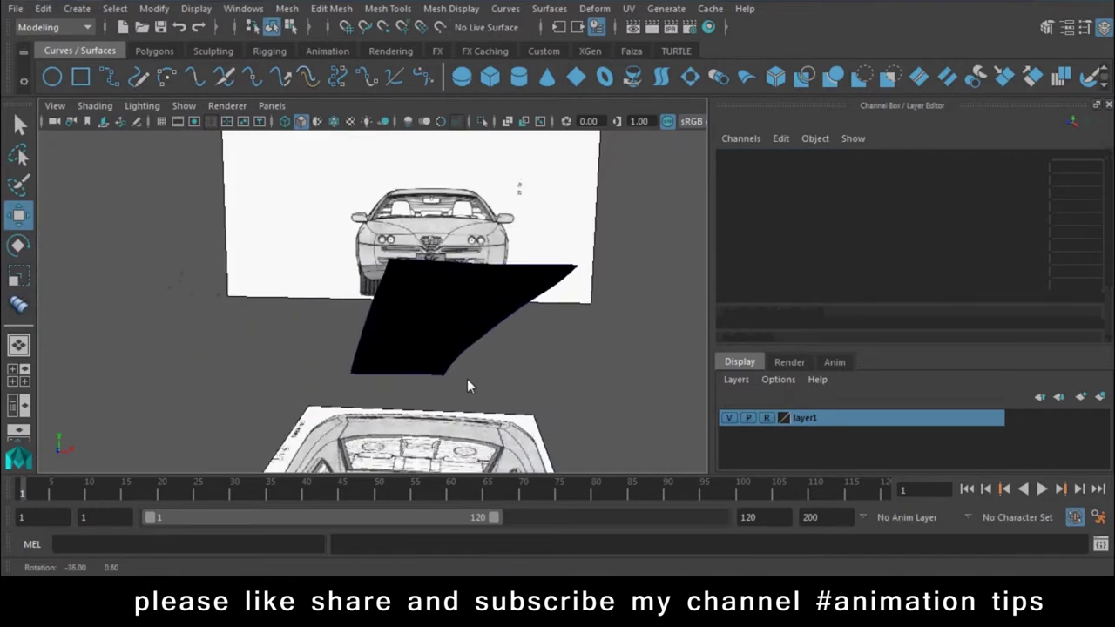
# Turn viewport lighting off, restore default lighting, and switch to shaded display (5)
pyautogui.click(142, 105)
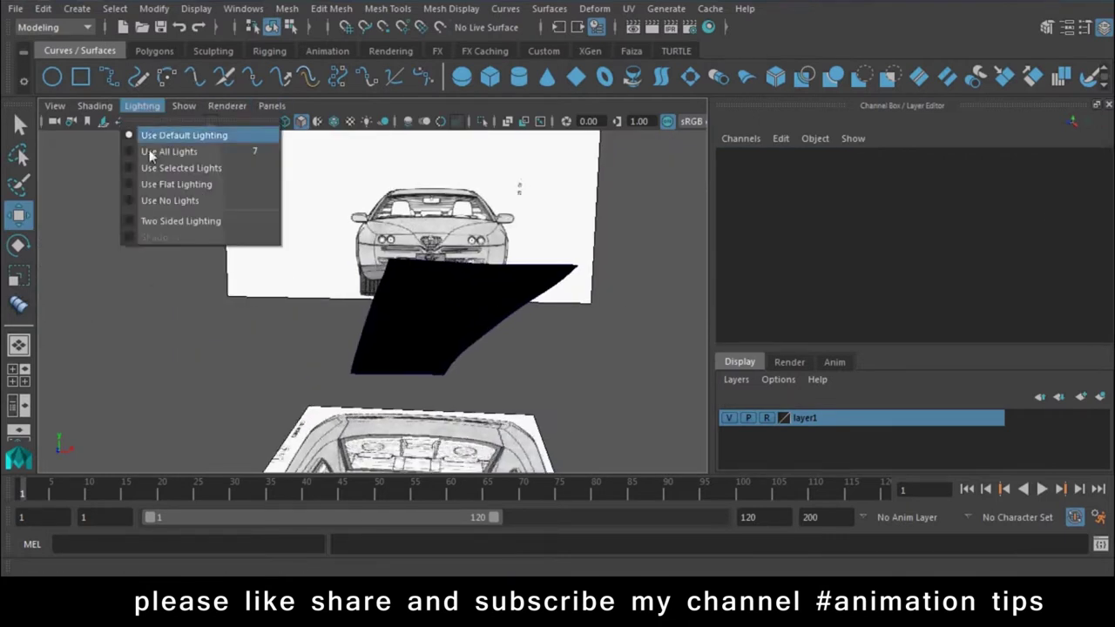
pyautogui.click(160, 200)
pyautogui.click(137, 107)
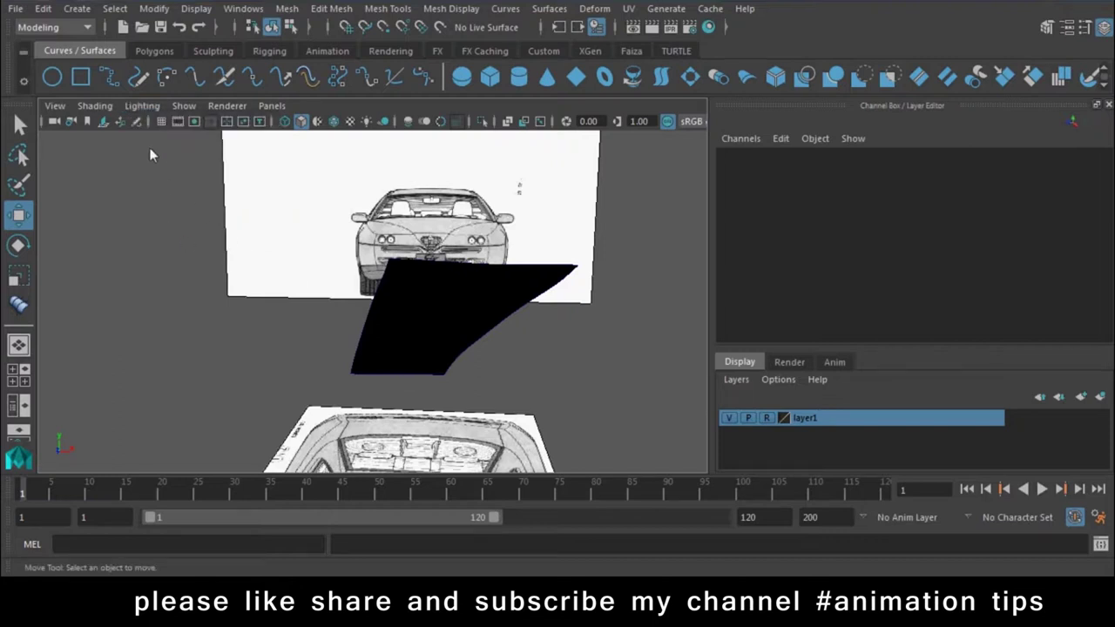
pyautogui.click(142, 105)
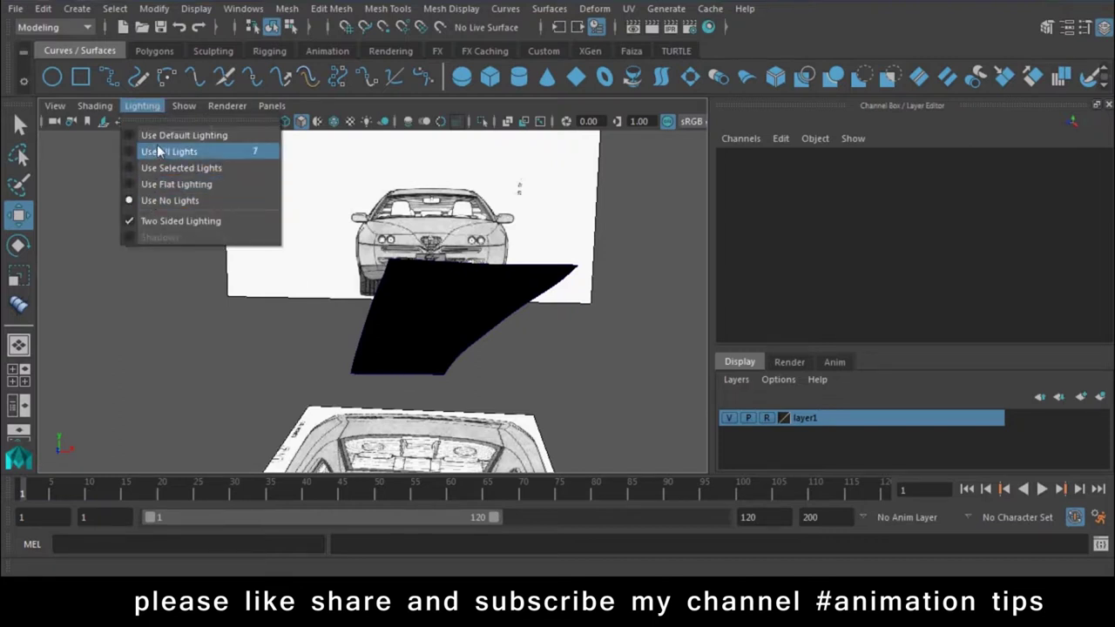
pyautogui.click(163, 135)
pyautogui.press('5')
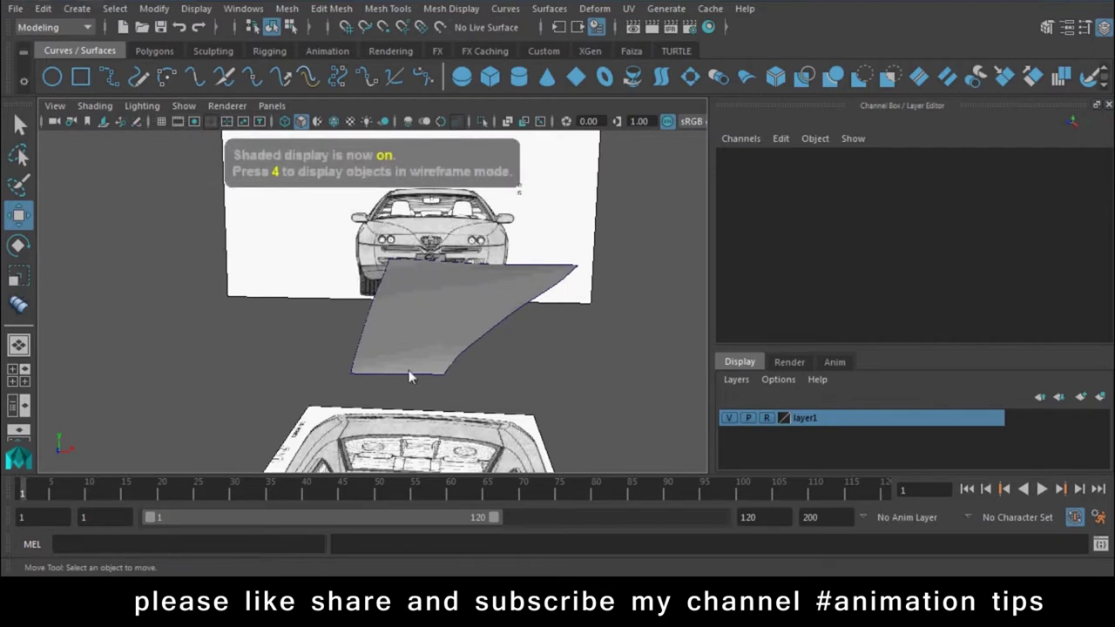
# Orbit around and select the hood surface, inspecting it from a near-top view
pyautogui.keyDown('alt'); pyautogui.moveTo(149, 335); pyautogui.dragTo(459, 386); pyautogui.keyUp('alt')
pyautogui.click(340, 317)
pyautogui.moveTo(349, 394)
pyautogui.keyDown('alt'); pyautogui.mouseDown()
pyautogui.moveTo(345, 409)
pyautogui.moveTo(391, 332)
pyautogui.mouseUp(); pyautogui.keyUp('alt')
pyautogui.scroll(-3, 391, 332)
pyautogui.click(391, 332)
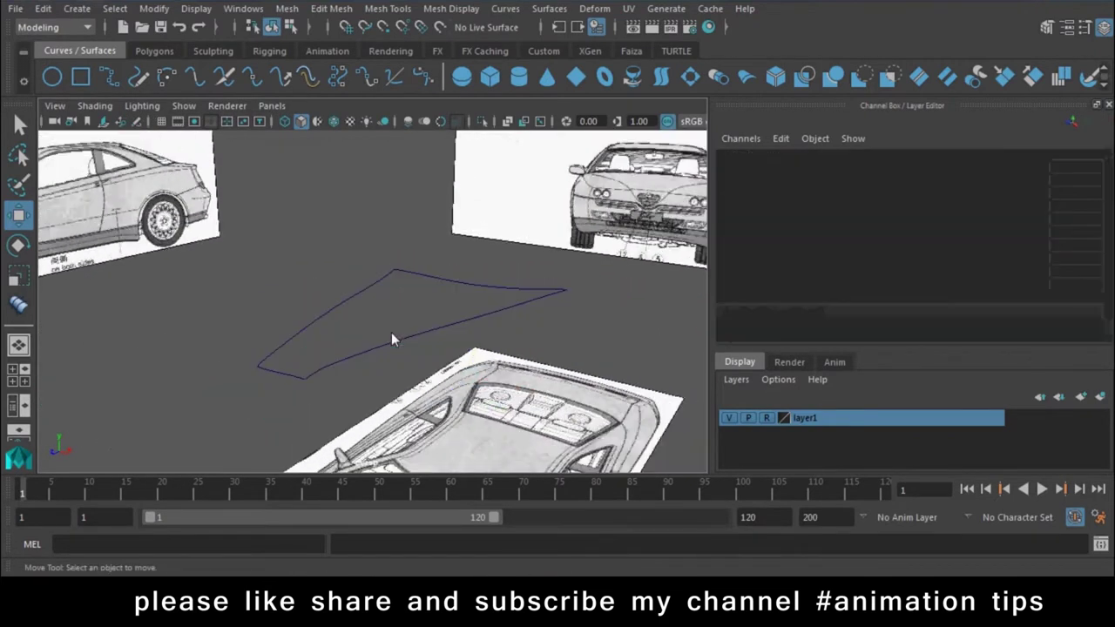
pyautogui.moveTo(490, 335)
pyautogui.keyDown('alt'); pyautogui.mouseDown()
pyautogui.moveTo(398, 349)
pyautogui.moveTo(555, 282)
pyautogui.moveTo(159, 386)
pyautogui.mouseUp(); pyautogui.keyUp('alt')
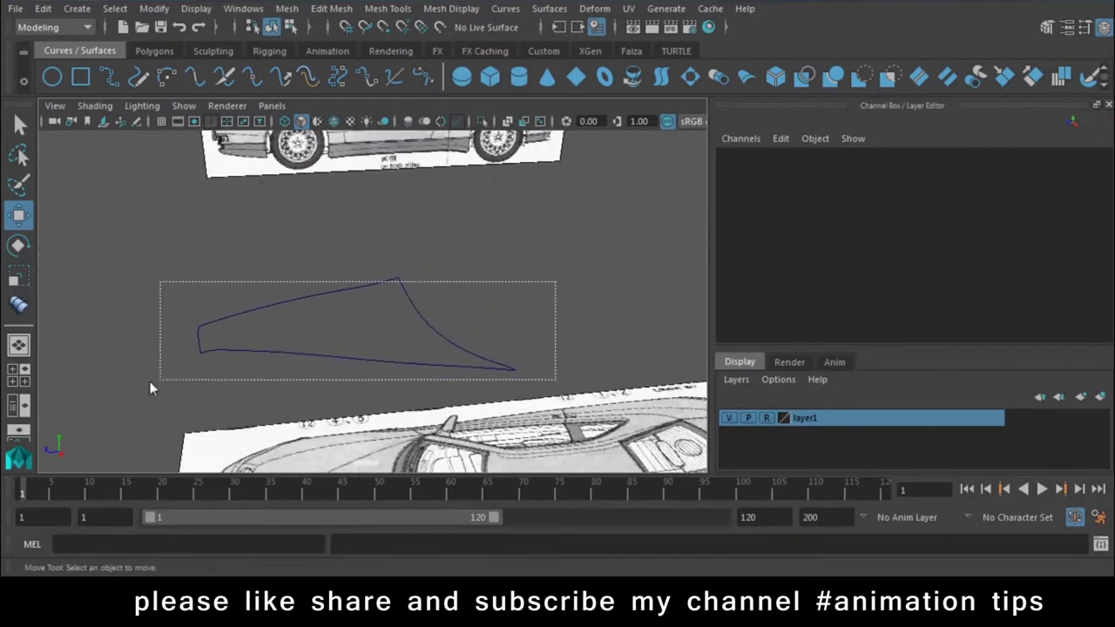
# Create boundarySurface1 from the four hood curves via Surfaces > Boundary, then deselect it
pyautogui.click(514, 11)
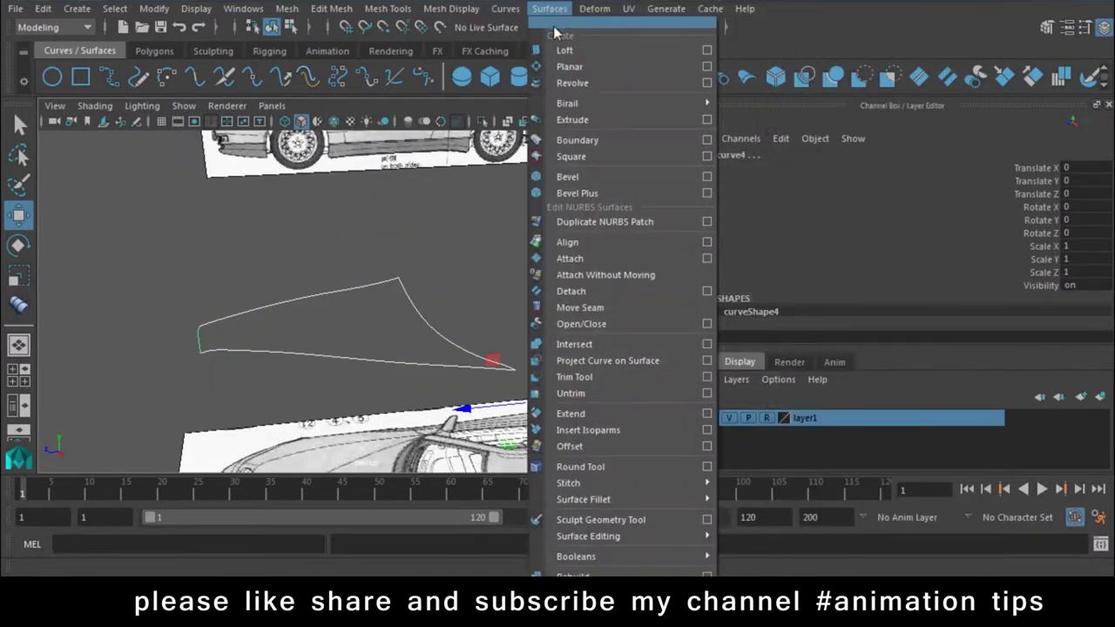
pyautogui.click(568, 141)
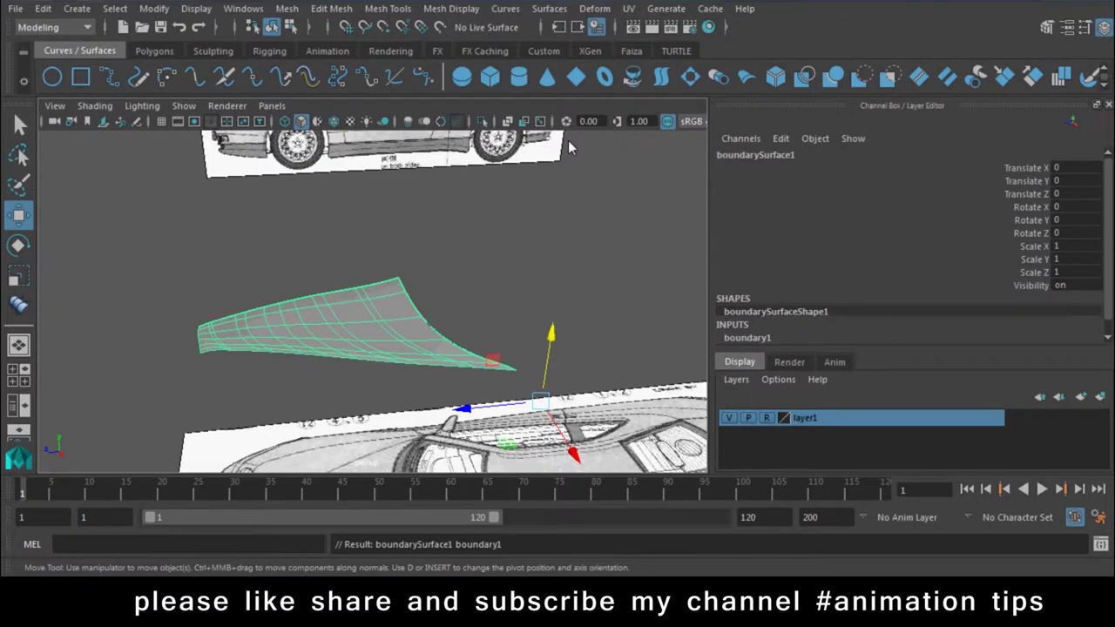
pyautogui.click(417, 368)
pyautogui.moveTo(417, 368)
pyautogui.keyDown('alt'); pyautogui.mouseDown()
pyautogui.moveTo(466, 340)
pyautogui.moveTo(464, 385)
pyautogui.mouseUp(); pyautogui.keyUp('alt')
pyautogui.press('space')
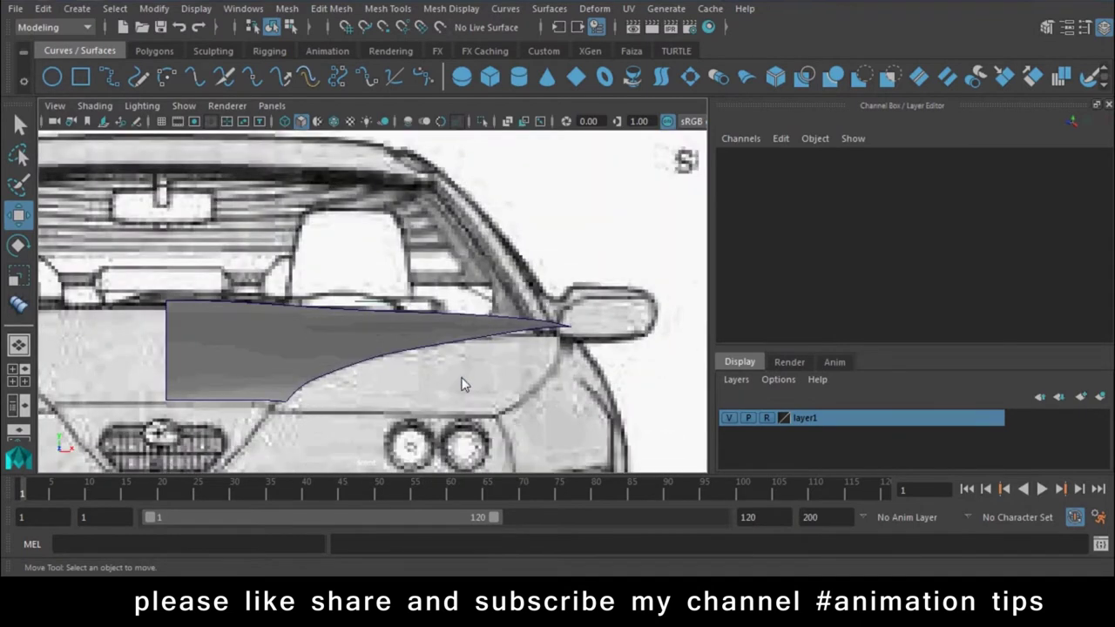
# Switch to the side view and pan over the car's front fender
pyautogui.press('space')
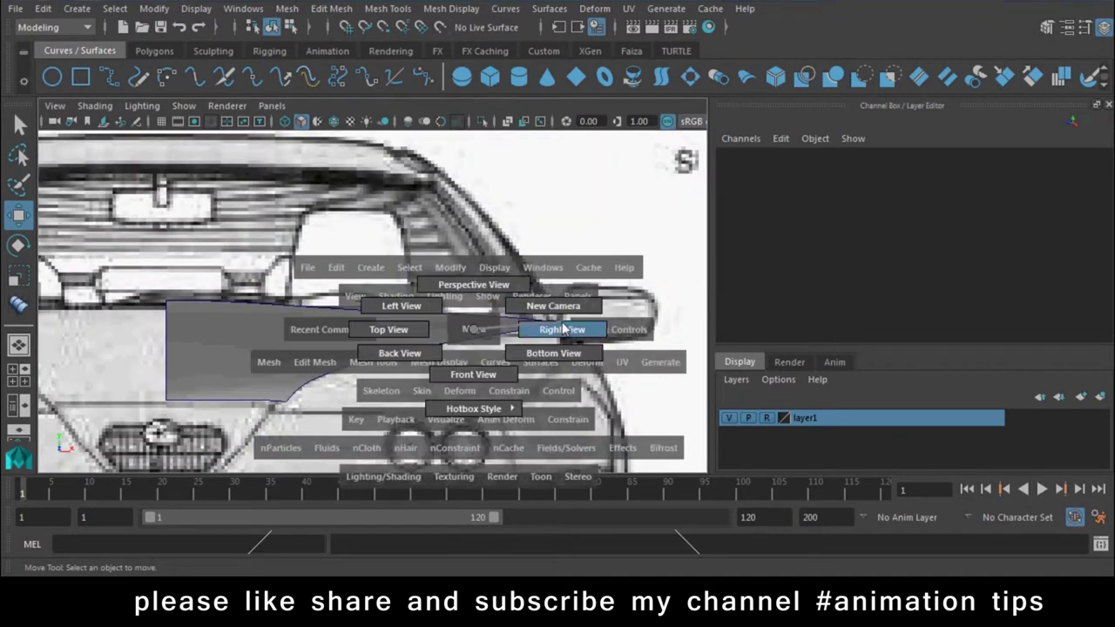
pyautogui.moveTo(475, 337); pyautogui.dragTo(567, 326)
pyautogui.scroll(2, 329, 395)
pyautogui.scroll(3, 328, 395)
pyautogui.keyDown('alt'); pyautogui.moveTo(329, 395); pyautogui.dragTo(461, 302, button='middle'); pyautogui.keyUp('alt')
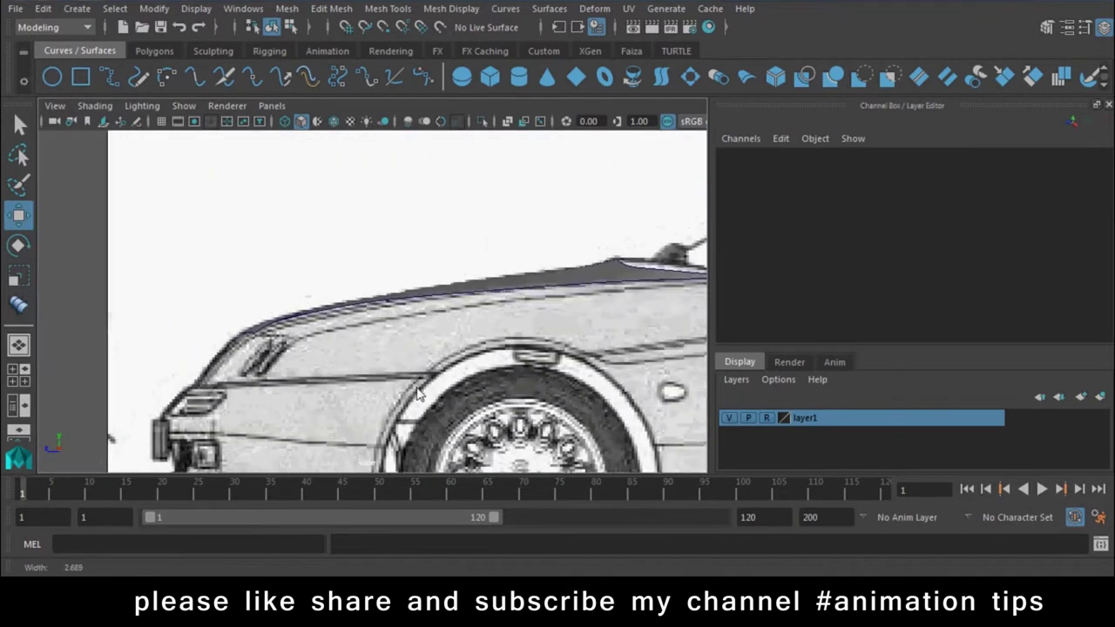
# In top view, zoom onto the hood and place the first EP point on its outer edge
pyautogui.press('space')
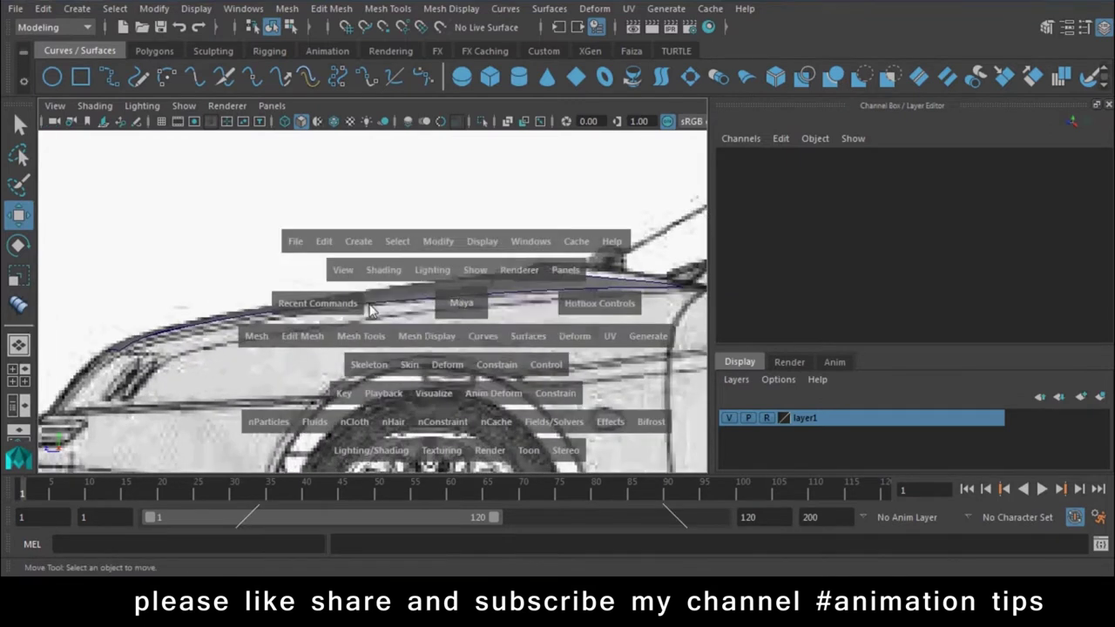
pyautogui.moveTo(461, 302); pyautogui.dragTo(376, 303)
pyautogui.scroll(-5, 522, 343)
pyautogui.scroll(3, 550, 410)
pyautogui.scroll(2, 550, 417)
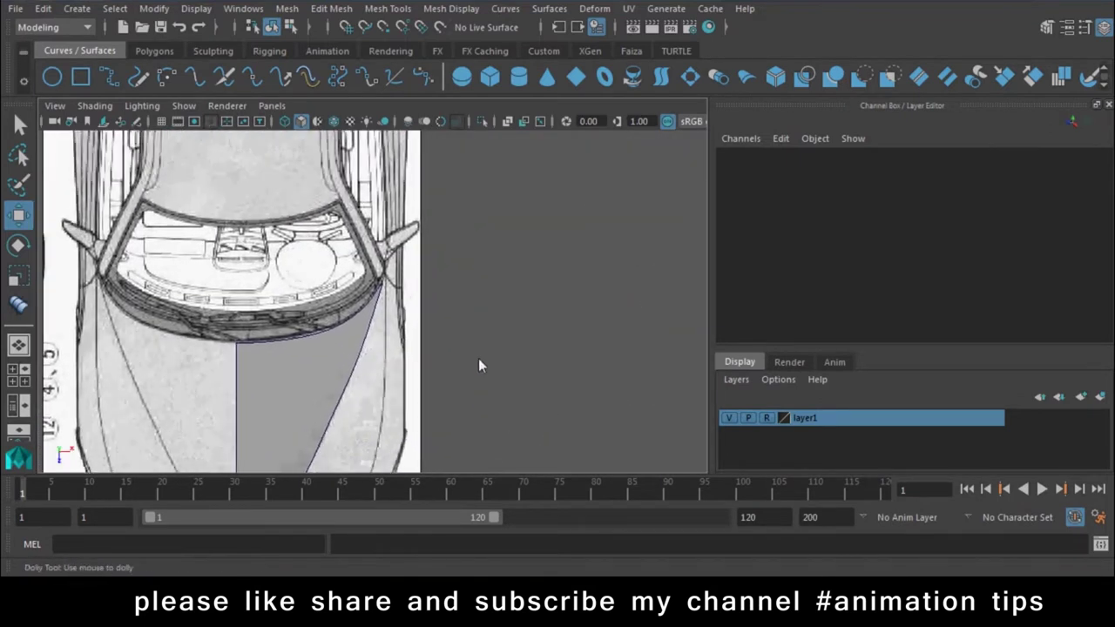
pyautogui.scroll(3, 480, 366)
pyautogui.scroll(2, 390, 270)
pyautogui.scroll(-2, 487, 304)
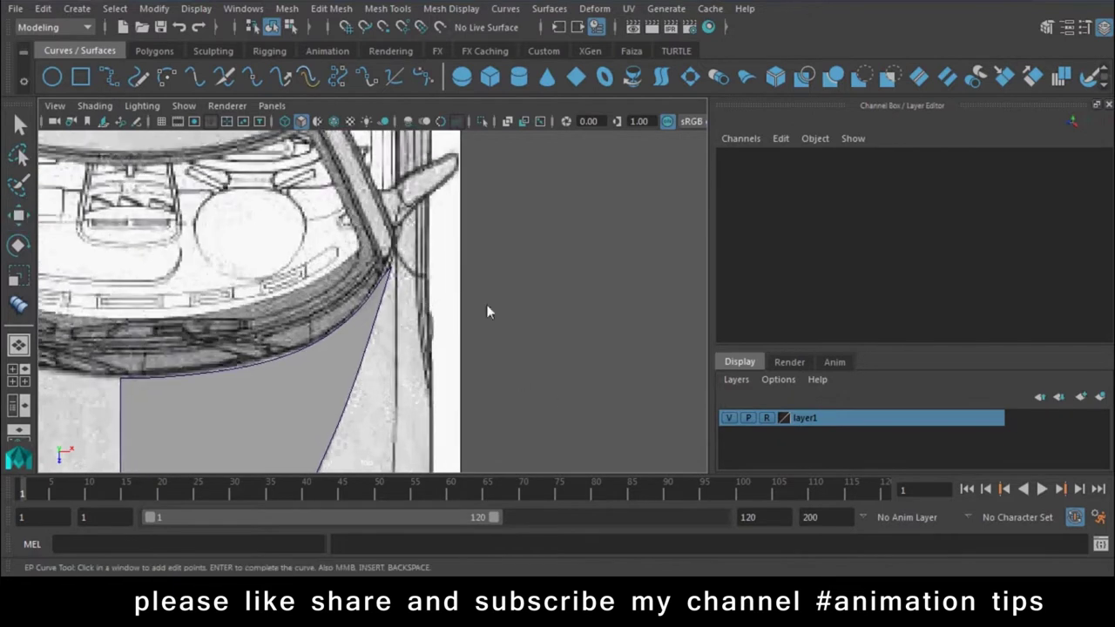
pyautogui.scroll(2, 590, 351)
pyautogui.scroll(-1, 442, 267)
pyautogui.scroll(-2, 424, 311)
pyautogui.scroll(-3, 418, 288)
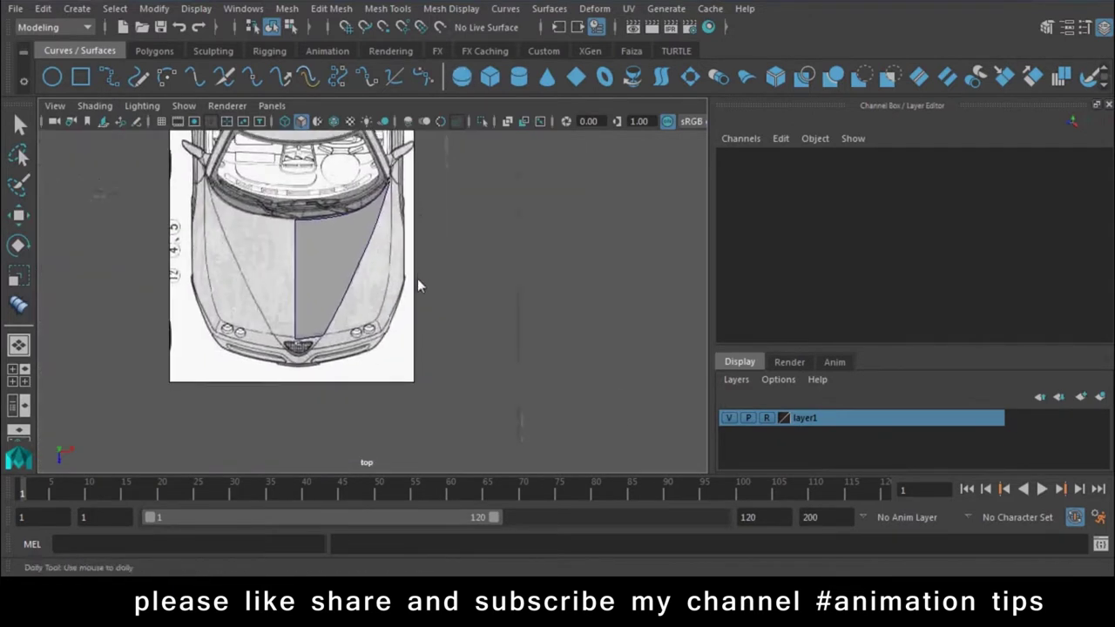
pyautogui.scroll(3, 455, 401)
pyautogui.click(396, 301)
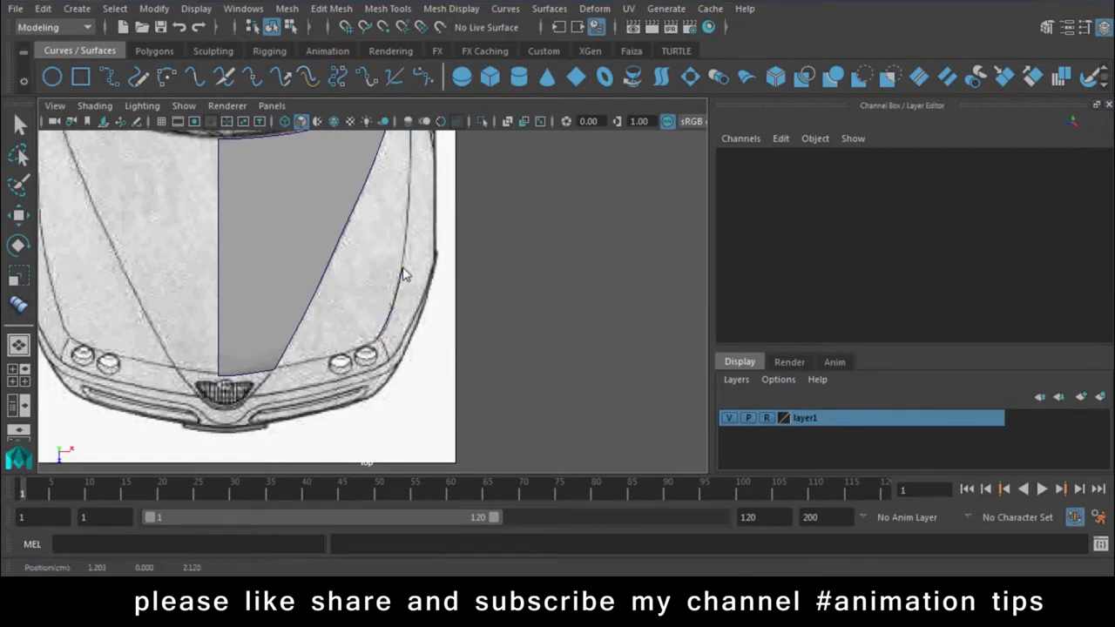
pyautogui.scroll(1, 447, 363)
pyautogui.scroll(1, 447, 363)
# Add the final point along the hood's outer edge and zoom in on the curve
pyautogui.click(403, 271)
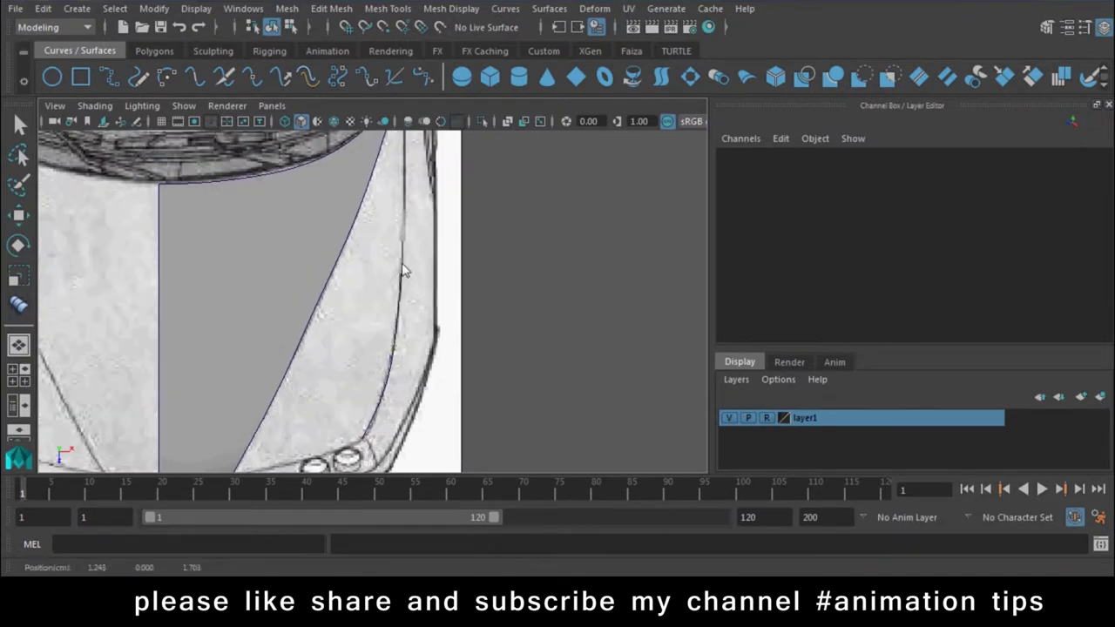
pyautogui.keyDown('alt'); pyautogui.moveTo(419, 233); pyautogui.dragTo(399, 305, button='middle'); pyautogui.keyUp('alt')
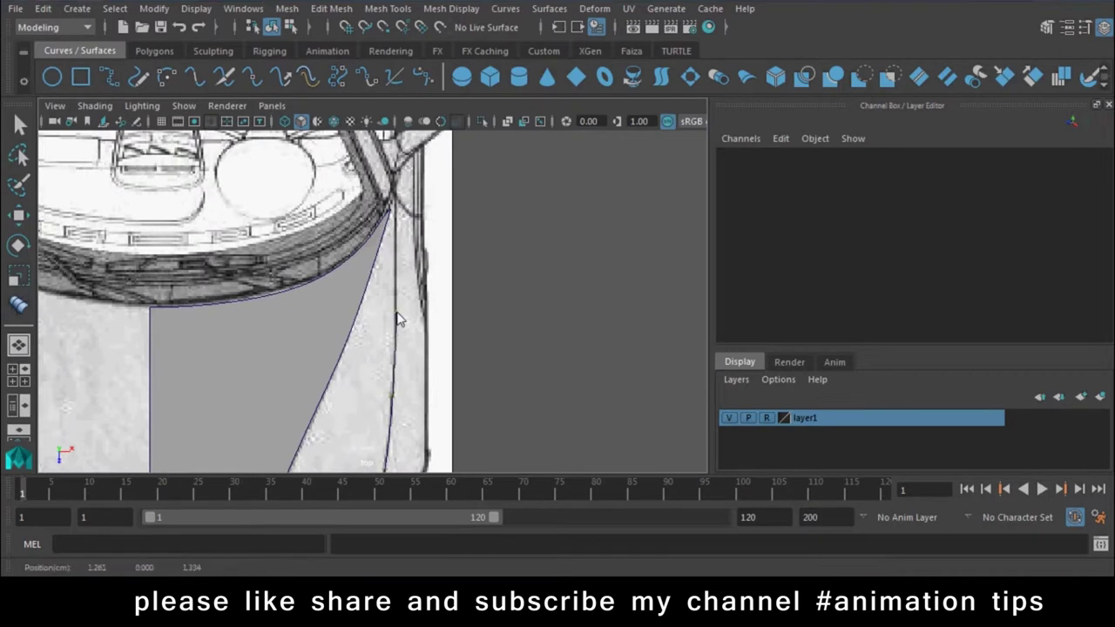
pyautogui.scroll(1, 400, 261)
pyautogui.scroll(1, 415, 355)
pyautogui.scroll(1, 415, 355)
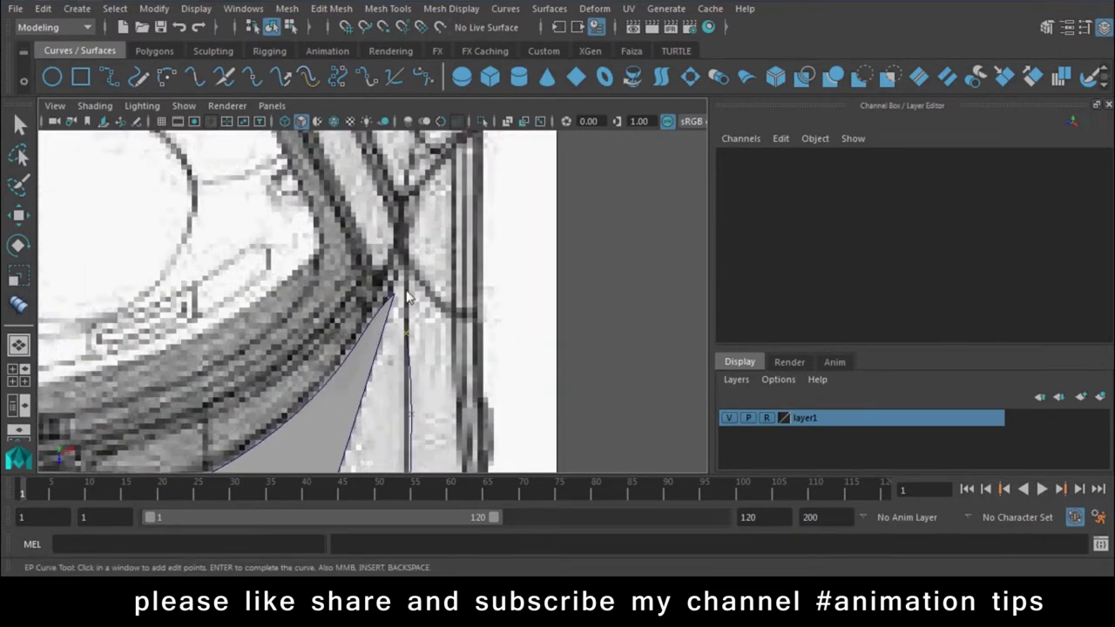
# Finish curve5, switch to the Move Tool, and select one of its control points
pyautogui.press('w')
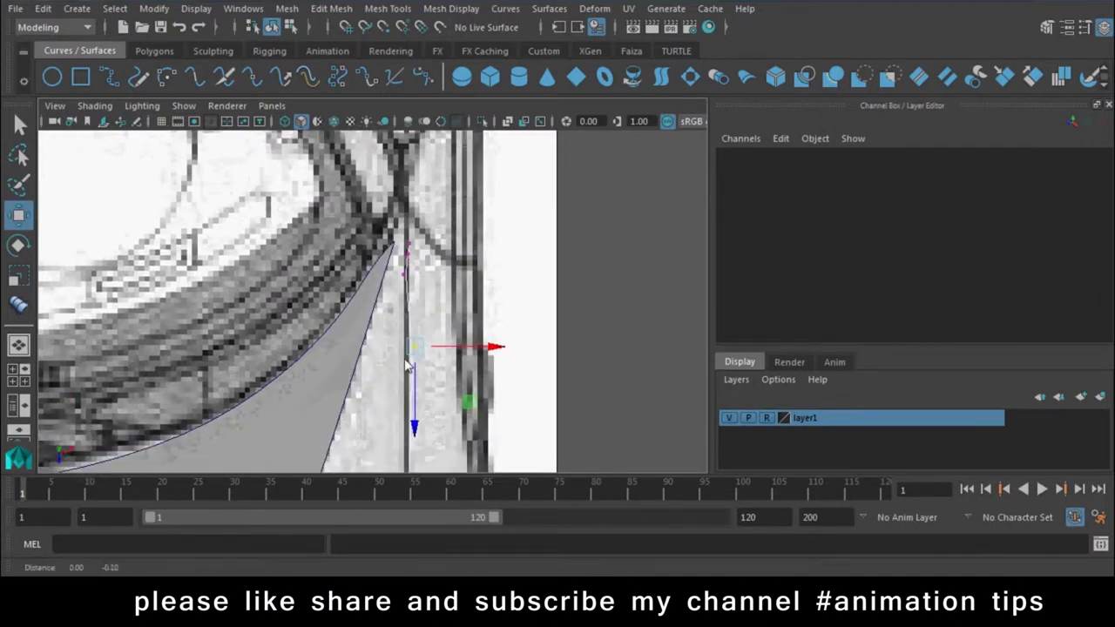
pyautogui.click(483, 296)
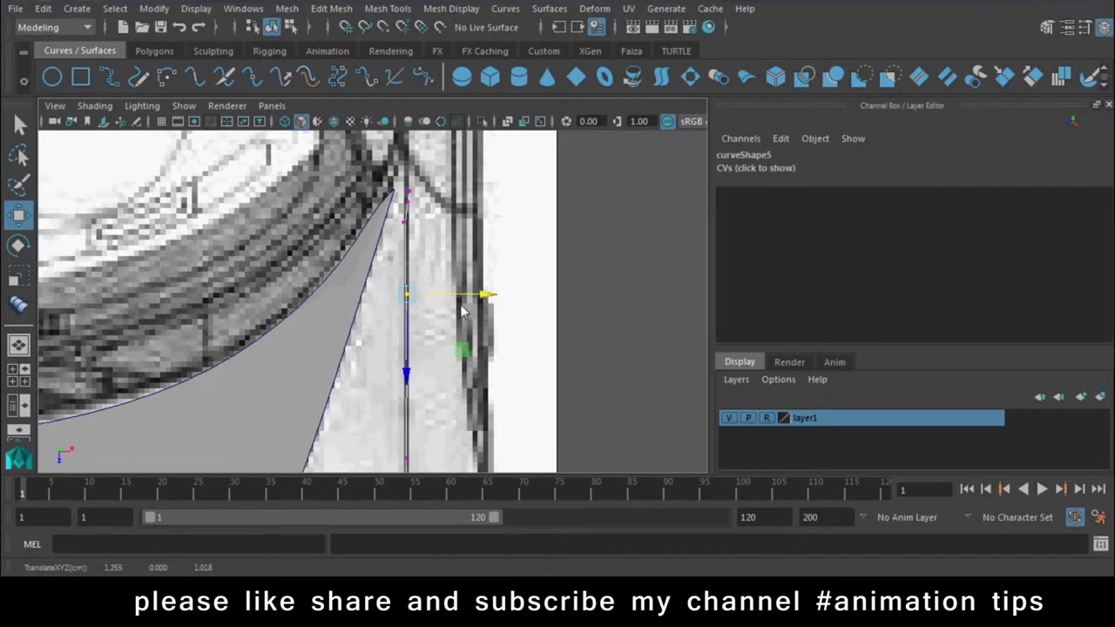
pyautogui.press('space')
# In side view, raise curve5's points up toward the hood line
pyautogui.moveTo(473, 293); pyautogui.dragTo(533, 307)
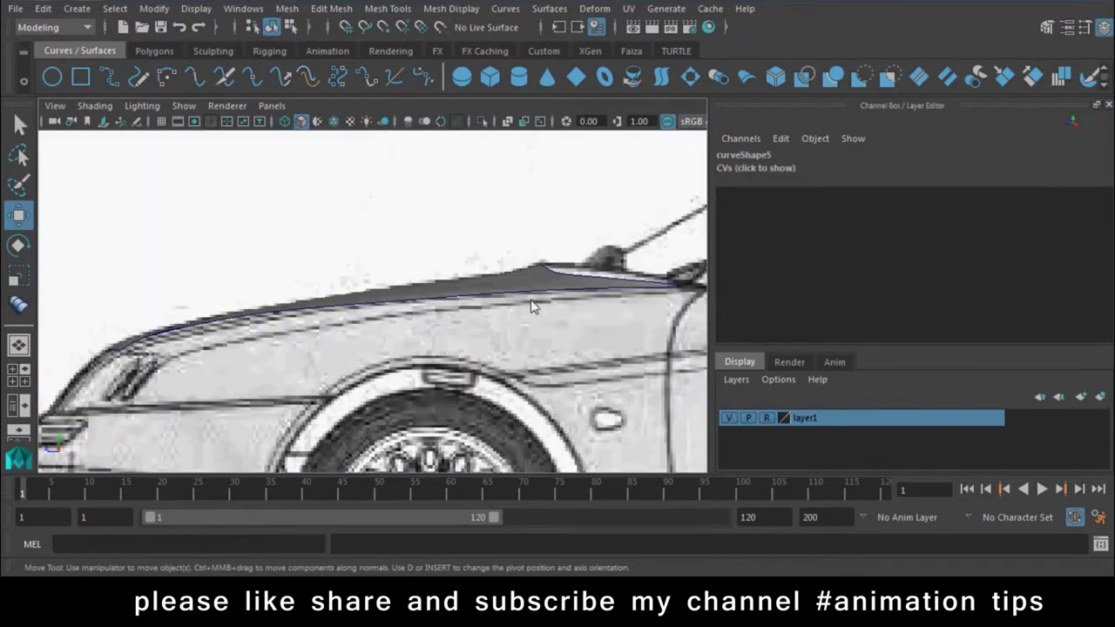
pyautogui.scroll(-5, 268, 444)
pyautogui.scroll(1, 268, 445)
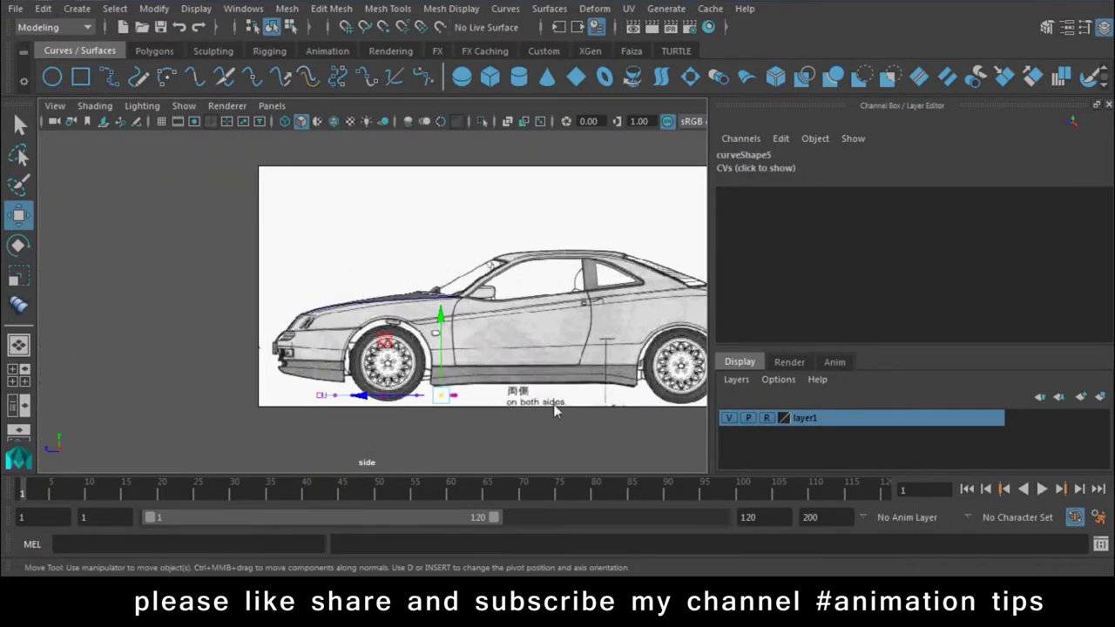
pyautogui.scroll(2, 268, 445)
pyautogui.moveTo(396, 366); pyautogui.dragTo(427, 234)
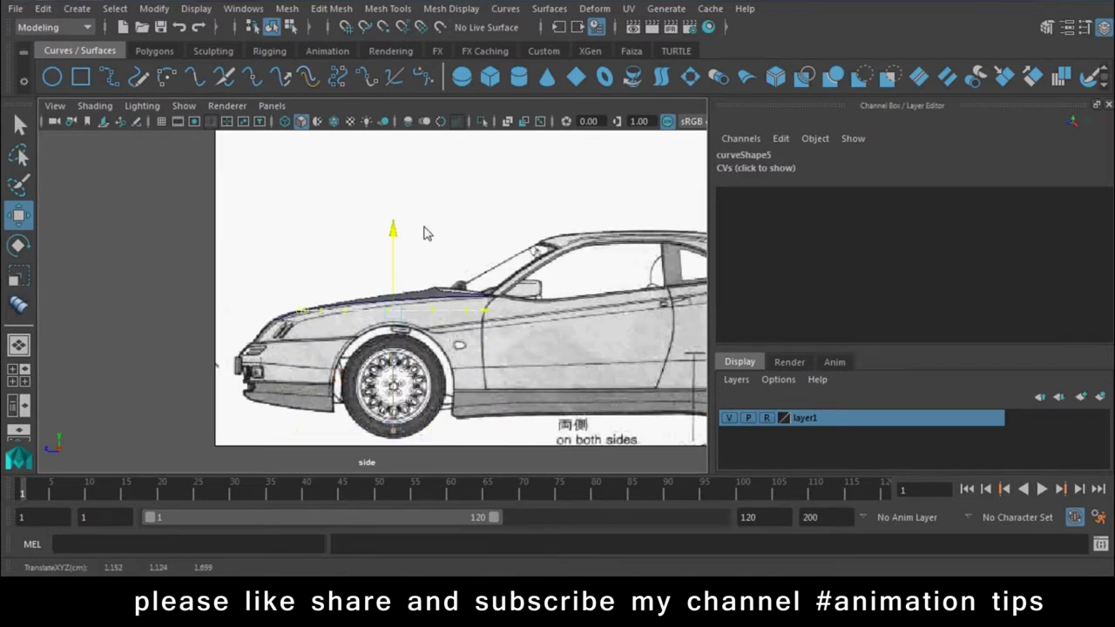
# Lift individual curve5 control points one by one to follow the hood line
pyautogui.scroll(3, 295, 252)
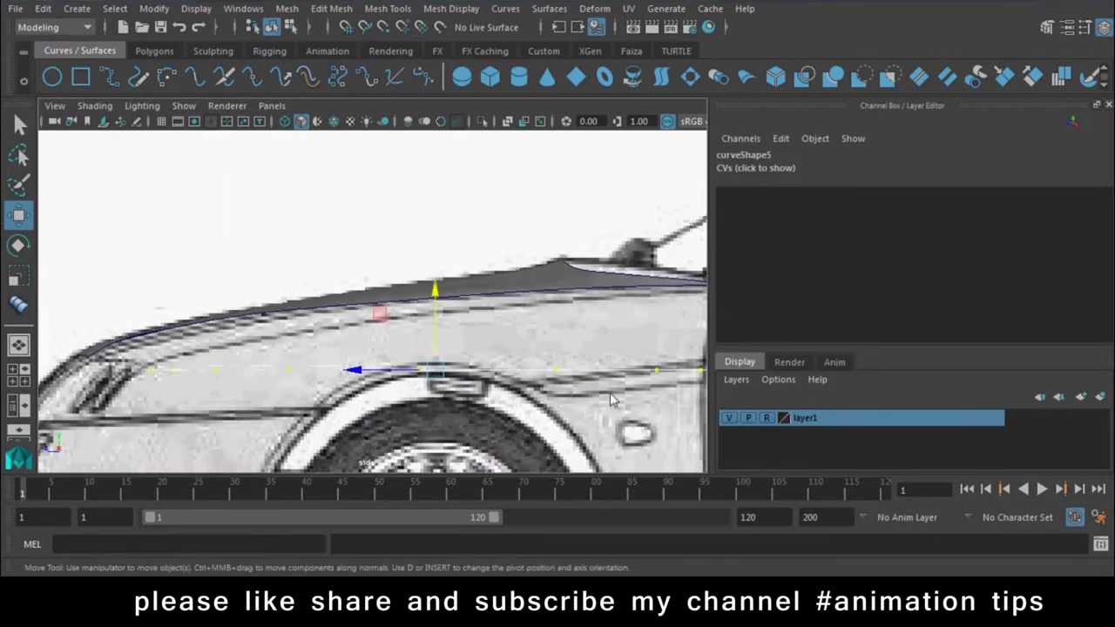
pyautogui.scroll(1, 511, 393)
pyautogui.click(567, 384)
pyautogui.moveTo(574, 316); pyautogui.dragTo(574, 256)
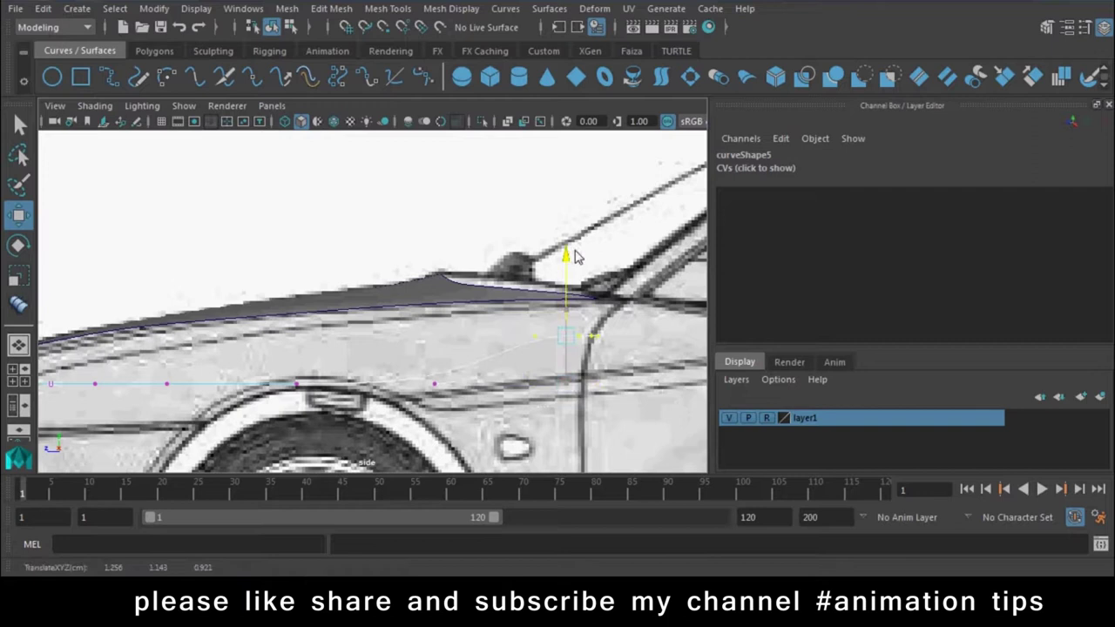
pyautogui.click(434, 383)
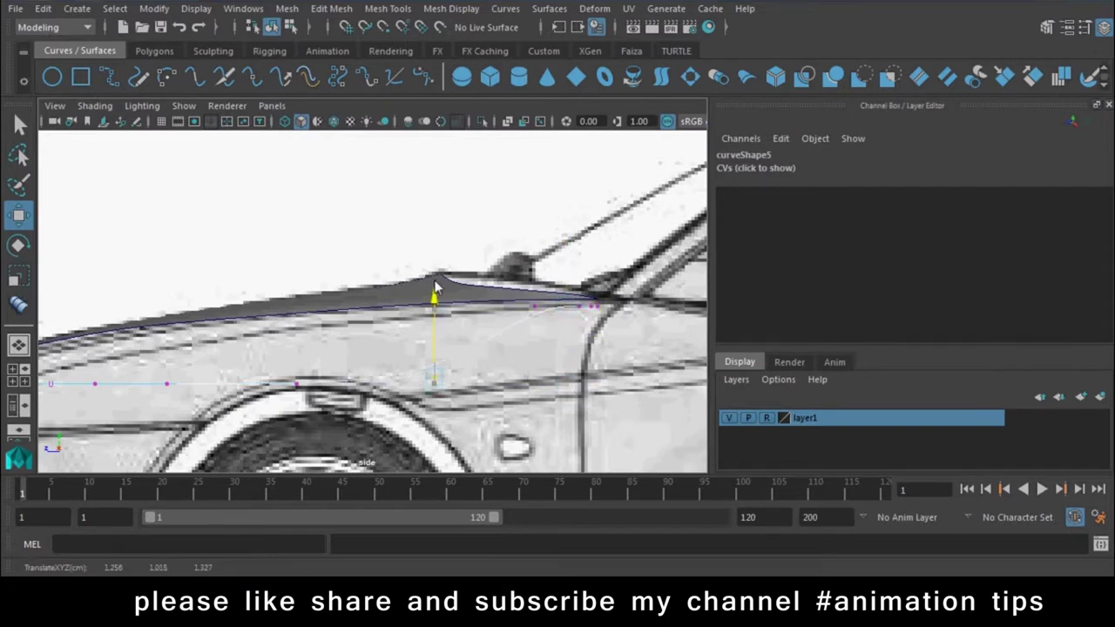
pyautogui.click(296, 384)
pyautogui.moveTo(299, 307); pyautogui.dragTo(303, 258)
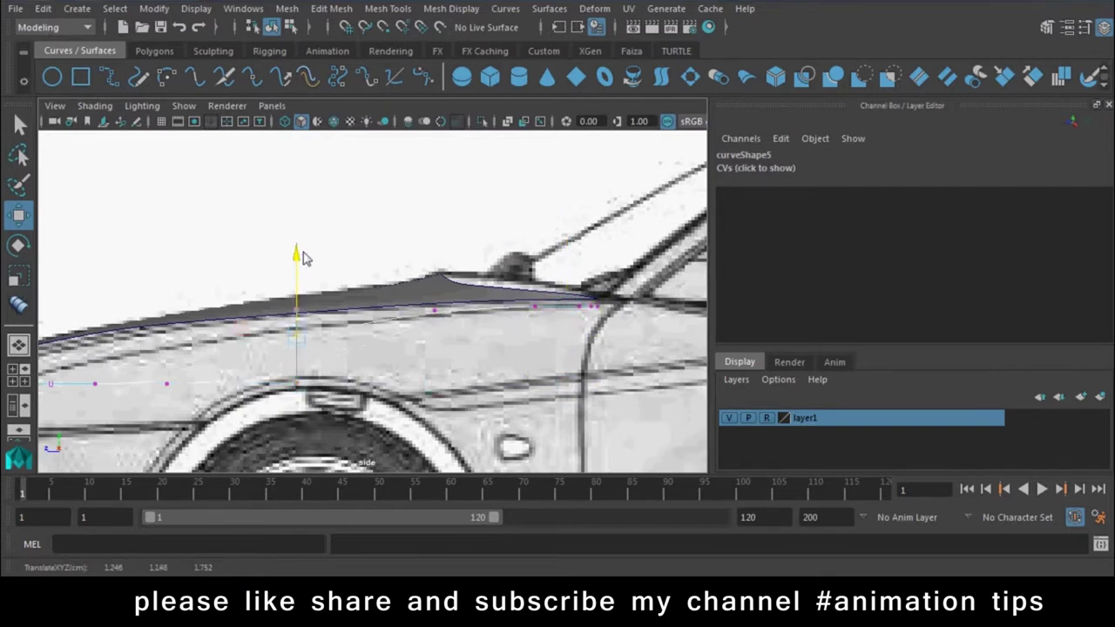
# Go through curve5's control points near the front bumper, fender and windshield
pyautogui.keyDown('alt'); pyautogui.moveTo(316, 246); pyautogui.dragTo(533, 230, button='middle'); pyautogui.keyUp('alt')
pyautogui.click(385, 368)
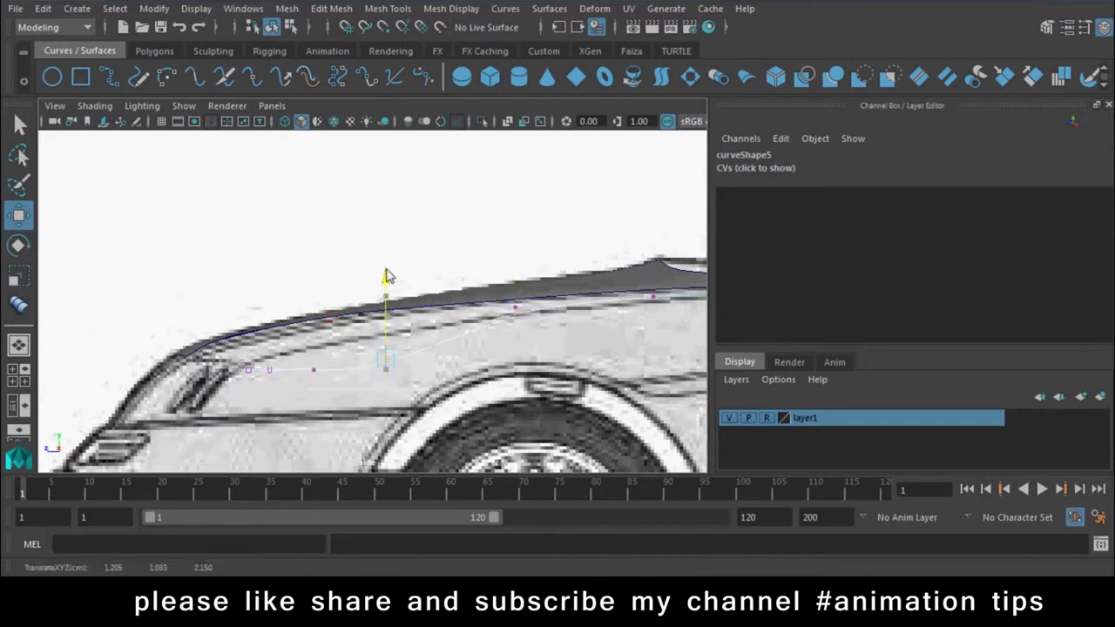
pyautogui.click(314, 369)
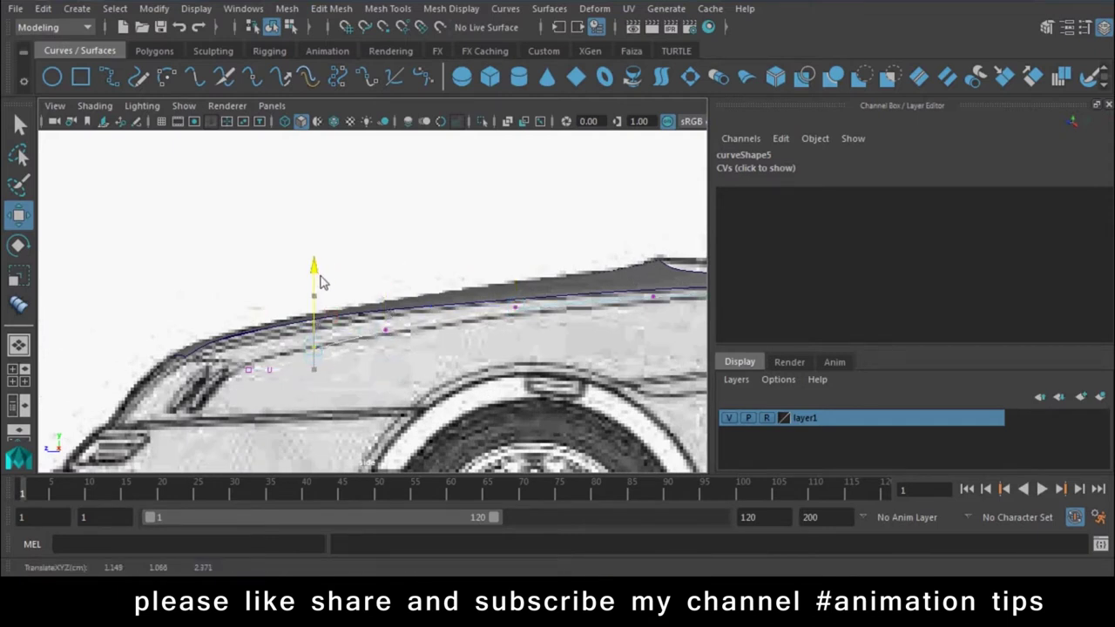
pyautogui.click(270, 372)
pyautogui.keyDown('alt'); pyautogui.moveTo(274, 293); pyautogui.dragTo(117, 284, button='middle'); pyautogui.keyUp('alt')
pyautogui.click(357, 329)
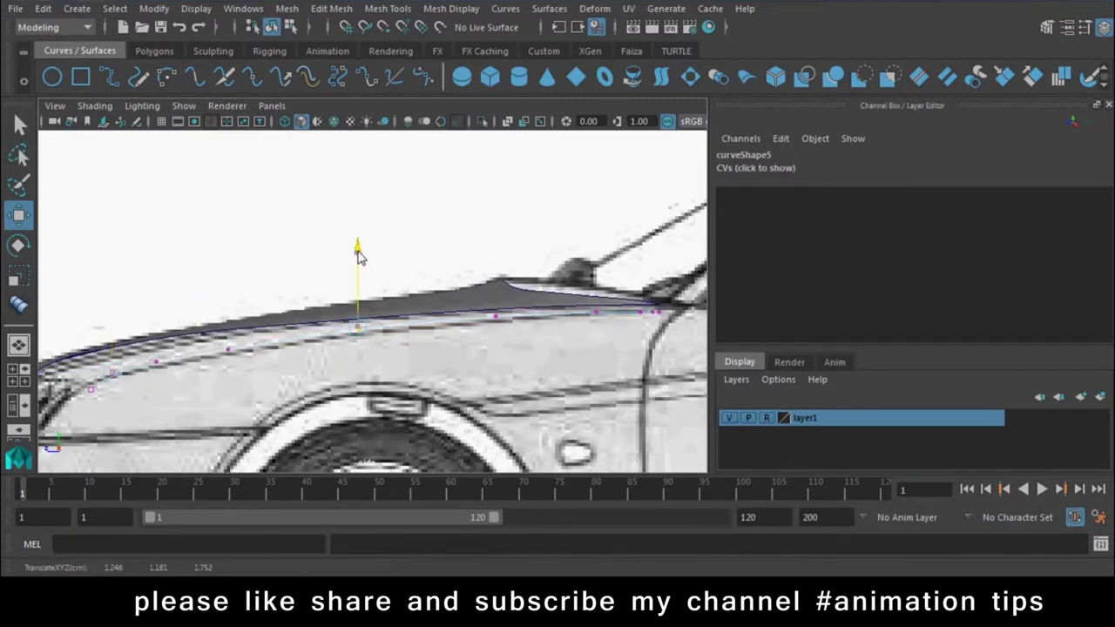
pyautogui.click(494, 316)
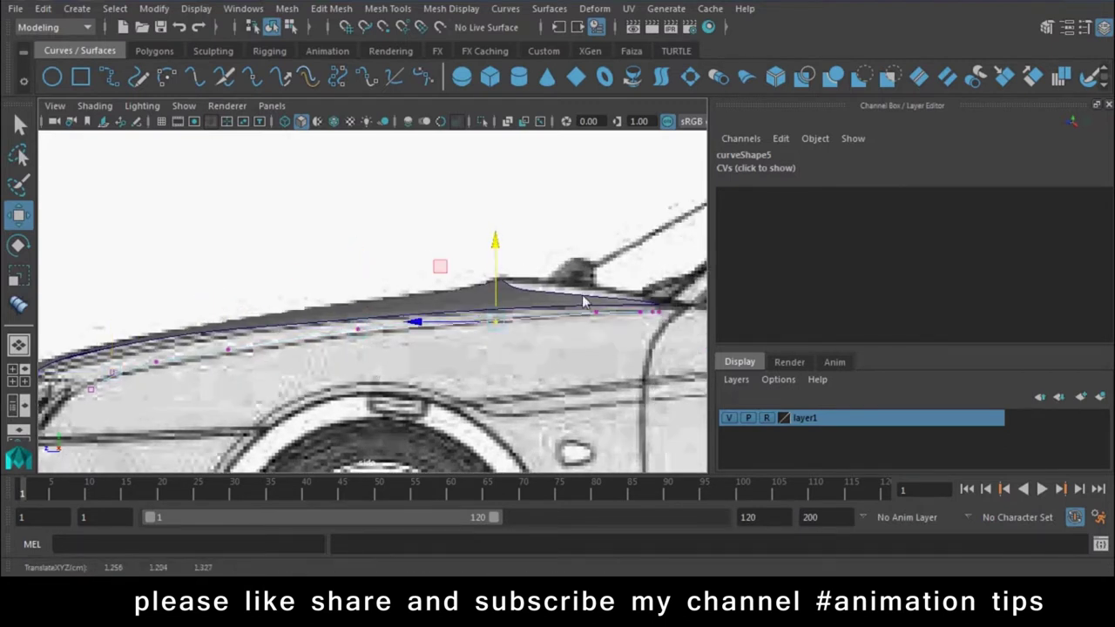
# Switch to the front orthographic view and clear the control point selection
pyautogui.press('space')
pyautogui.moveTo(610, 339); pyautogui.dragTo(538, 359)
pyautogui.moveTo(435, 186); pyautogui.dragTo(406, 321, button='right')
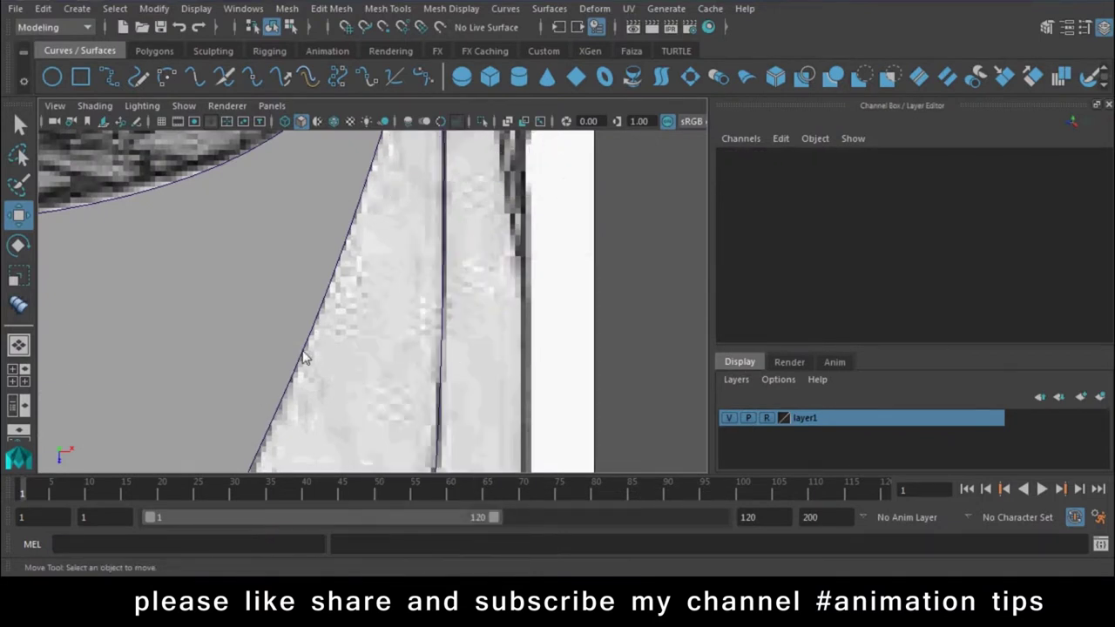
# Select the vertical hood curve and zoom in on the tip of the hood curves
pyautogui.click(303, 357)
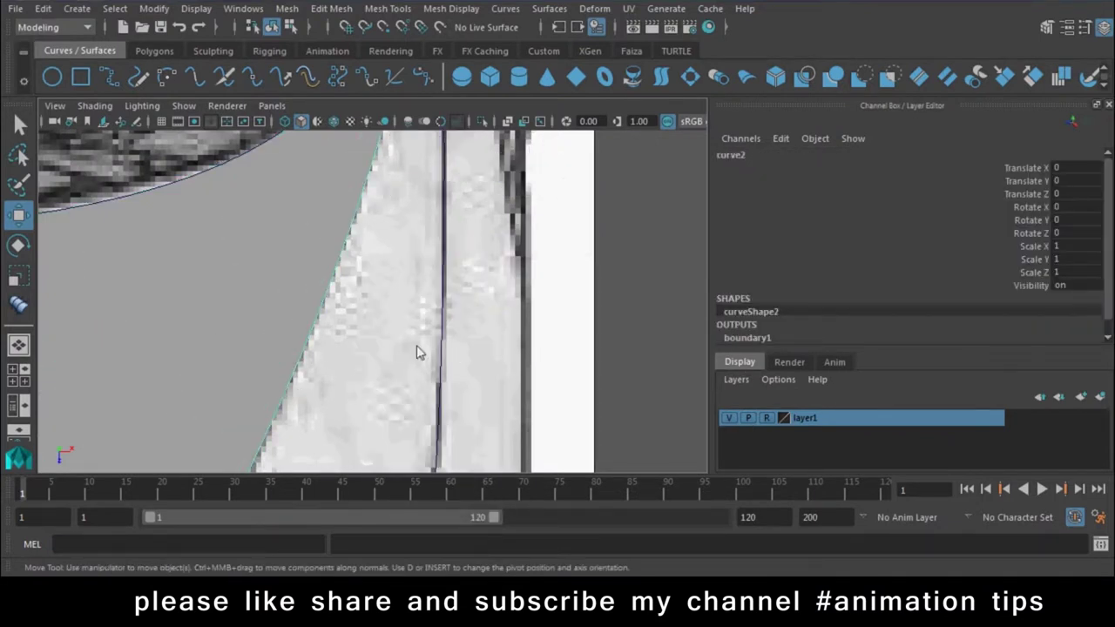
pyautogui.click(440, 370)
pyautogui.scroll(-5, 453, 440)
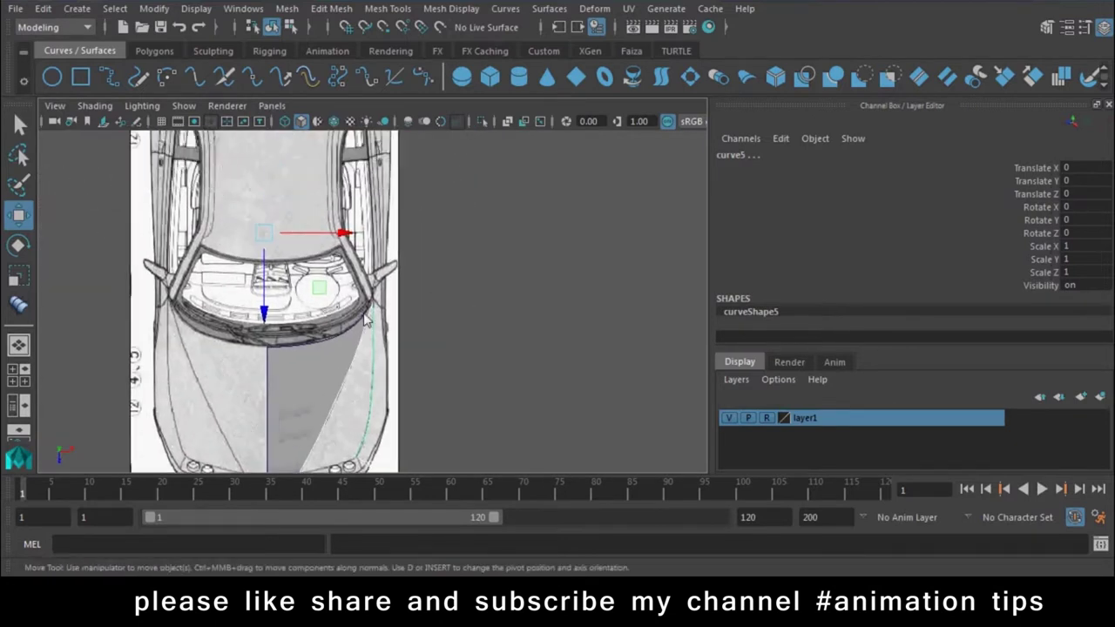
pyautogui.scroll(3, 503, 372)
pyautogui.scroll(2, 310, 376)
pyautogui.scroll(2, 520, 266)
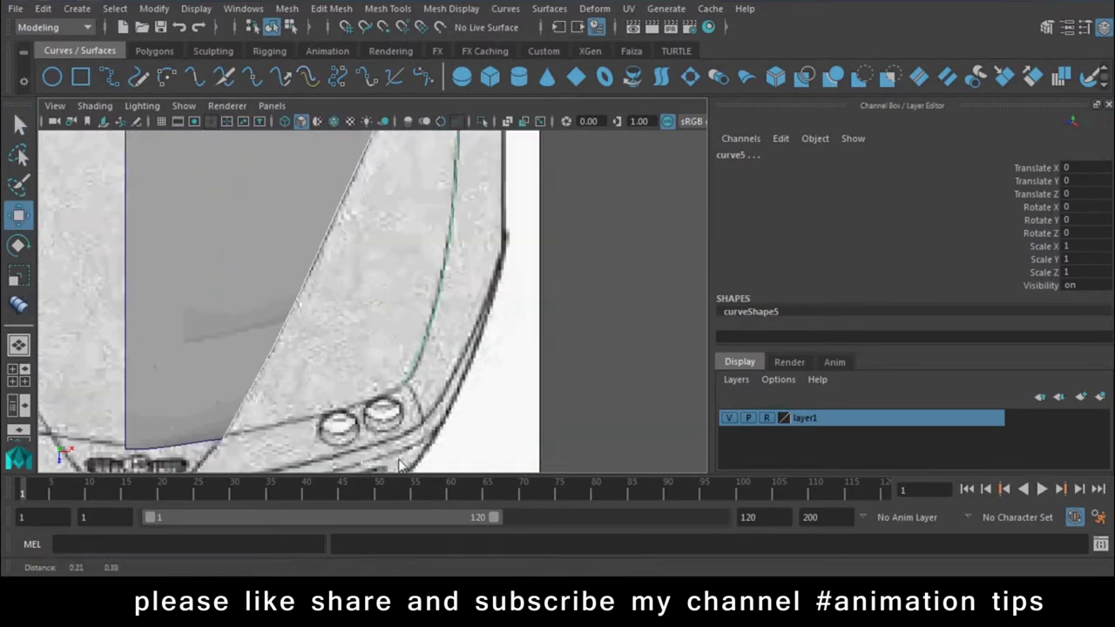
pyautogui.keyDown('alt'); pyautogui.moveTo(520, 265); pyautogui.dragTo(460, 240); pyautogui.keyUp('alt')
pyautogui.scroll(3, 338, 386)
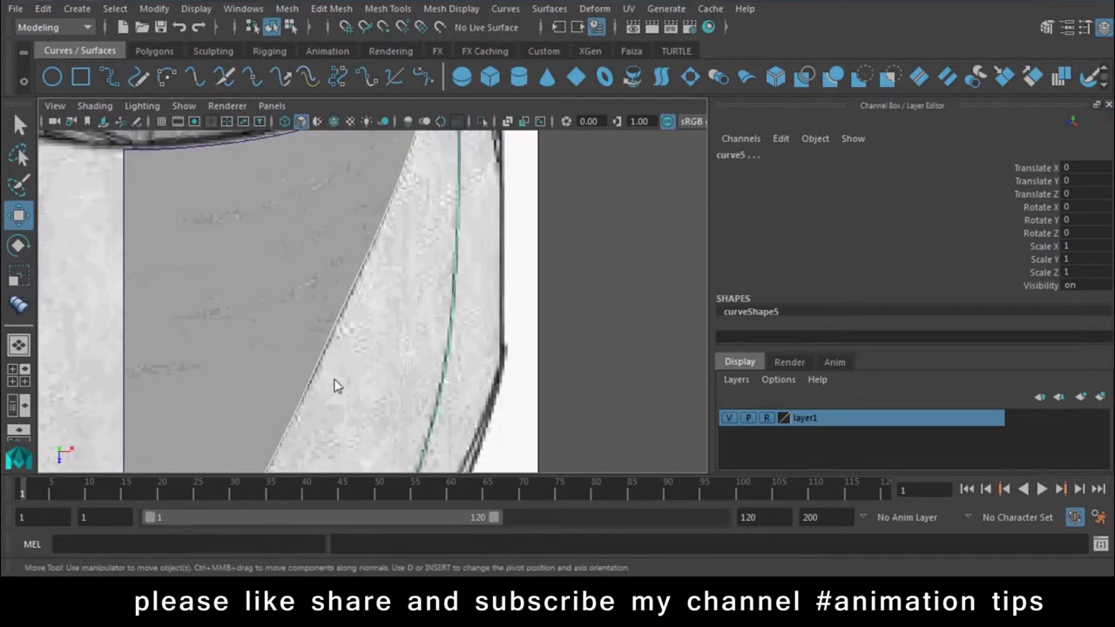
pyautogui.scroll(-3, 338, 386)
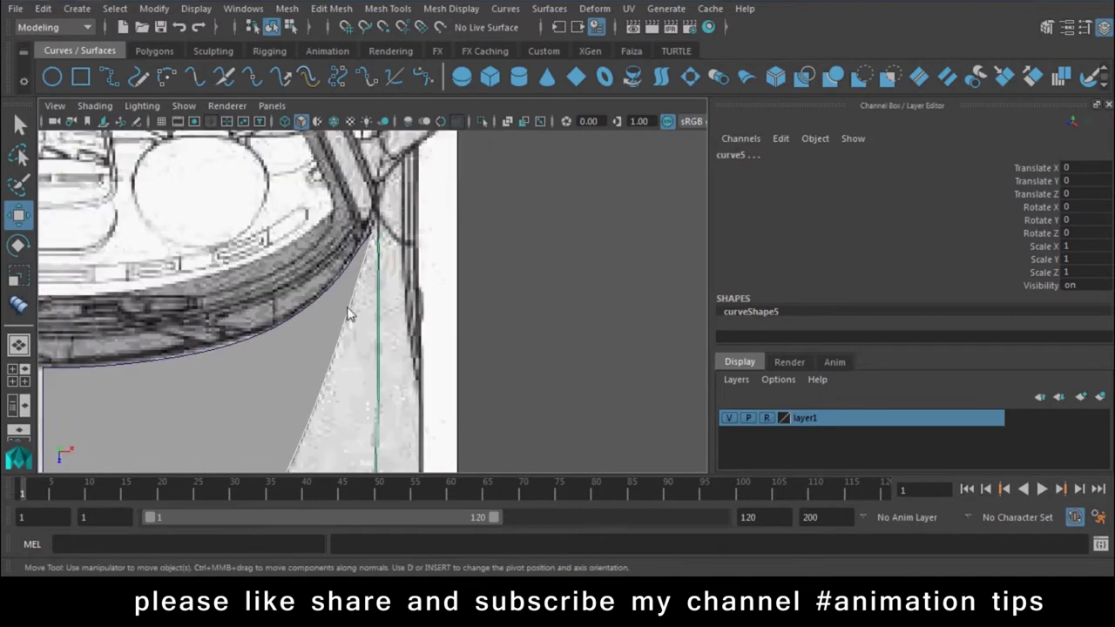
pyautogui.scroll(3, 349, 311)
# Nudge curve5's top control vertex sideways, then return to object selection
pyautogui.moveTo(385, 188); pyautogui.dragTo(321, 207, button='right')
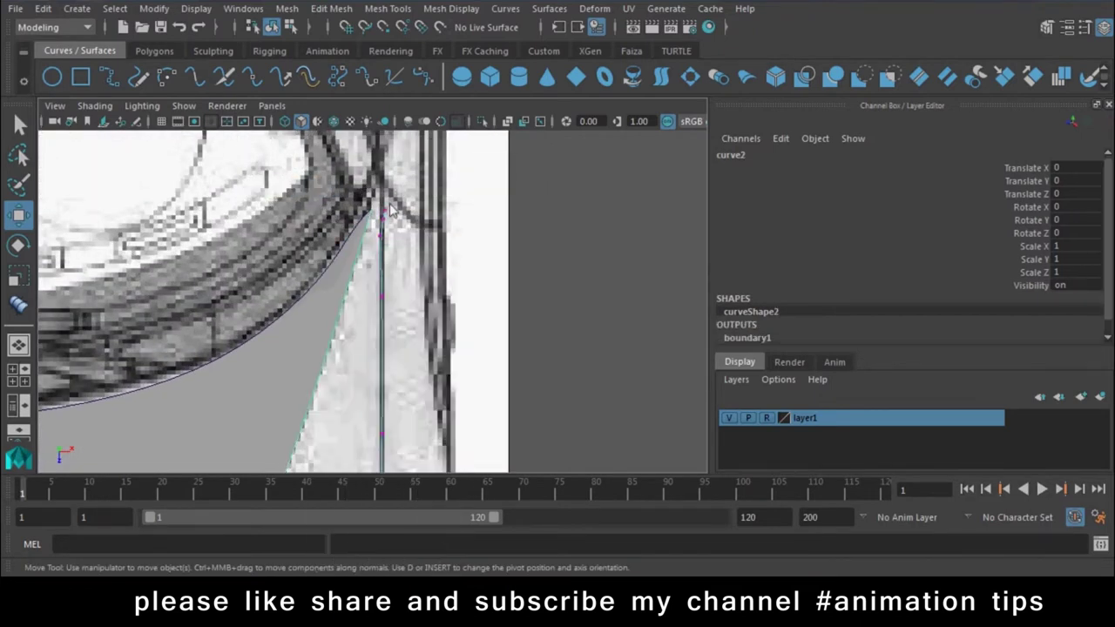
pyautogui.click(384, 215)
pyautogui.click(453, 217)
pyautogui.moveTo(454, 217); pyautogui.dragTo(461, 216)
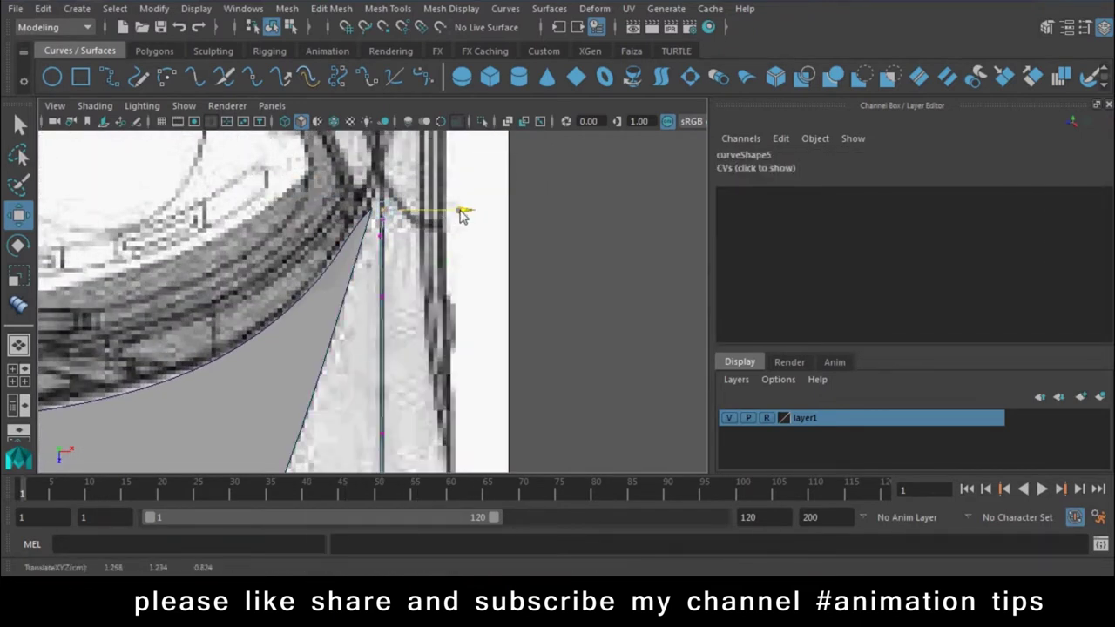
pyautogui.click(382, 320)
pyautogui.click(384, 237)
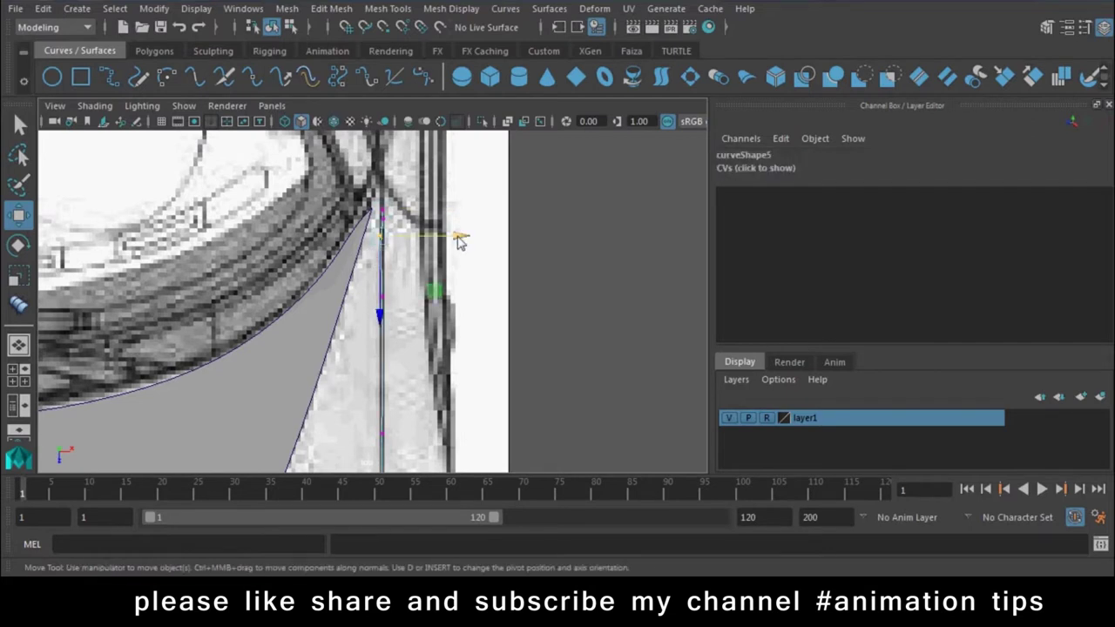
pyautogui.moveTo(376, 187); pyautogui.dragTo(460, 165, button='right')
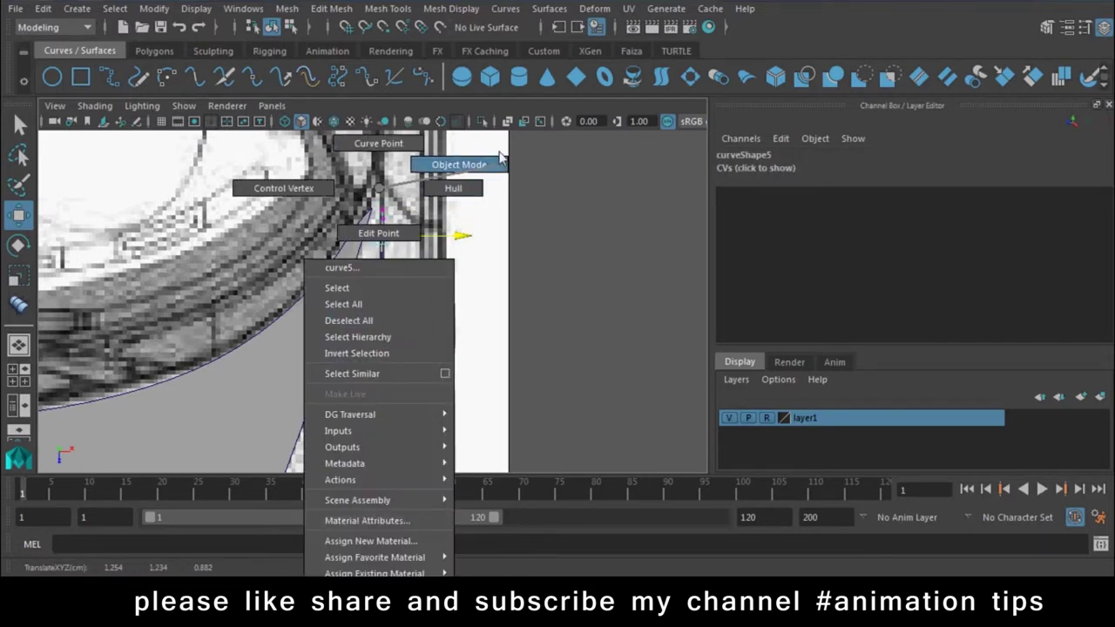
# Draw curve6 with the EP Curve Tool along the hood's dark vertical centre line
pyautogui.click(108, 78)
pyautogui.scroll(2, 450, 361)
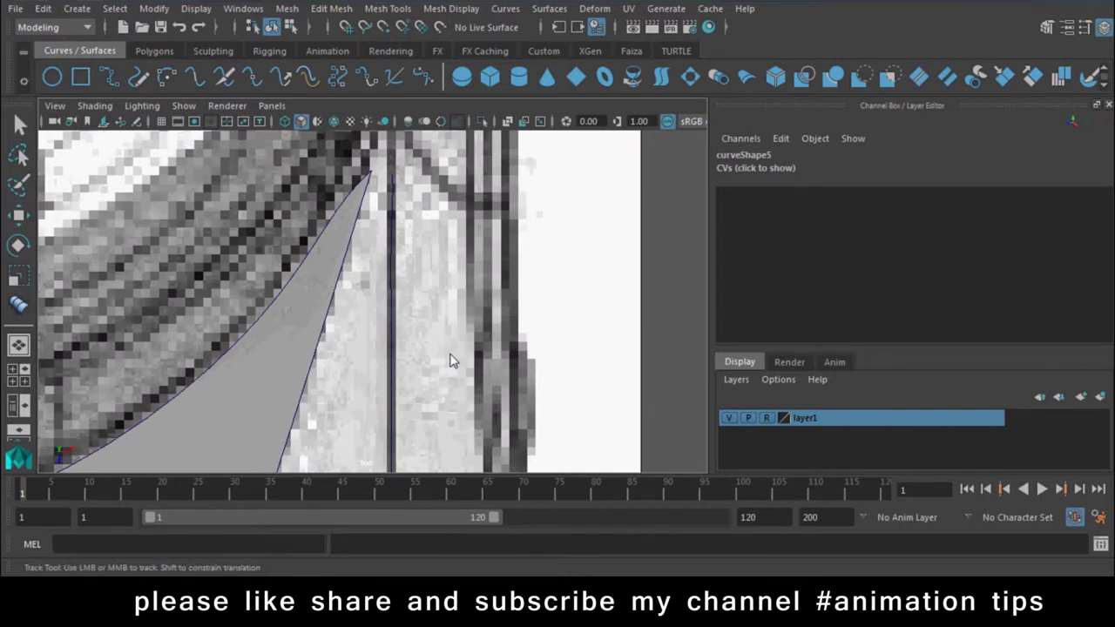
pyautogui.scroll(2, 505, 328)
pyautogui.click(374, 217)
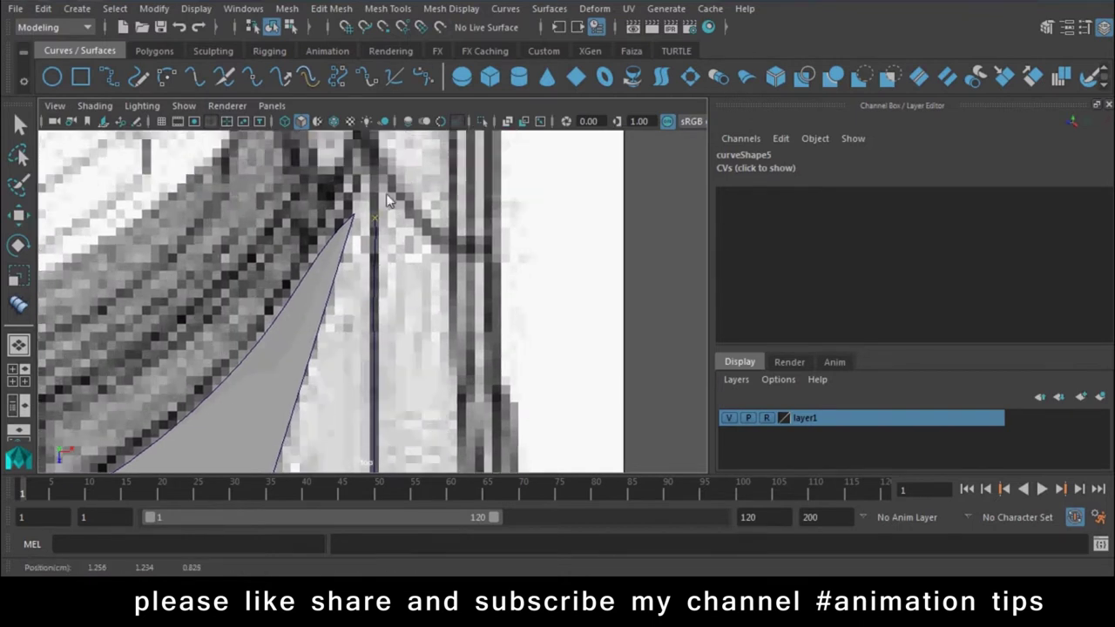
pyautogui.click(381, 167)
pyautogui.press('z')
pyautogui.scroll(2, 355, 243)
pyautogui.scroll(2, 349, 322)
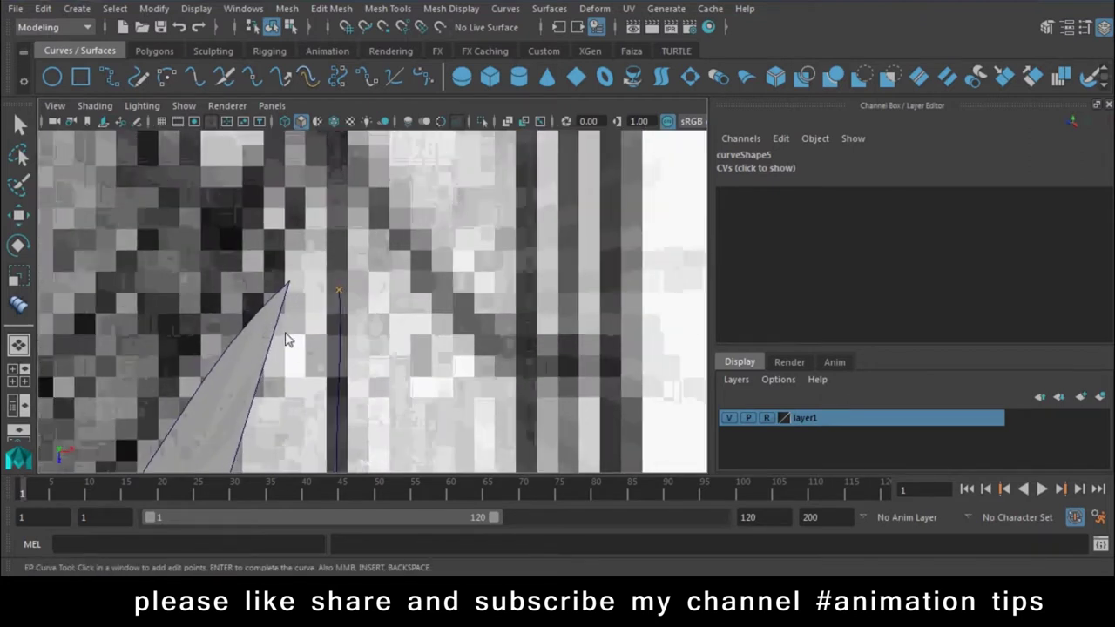
pyautogui.scroll(2, 341, 406)
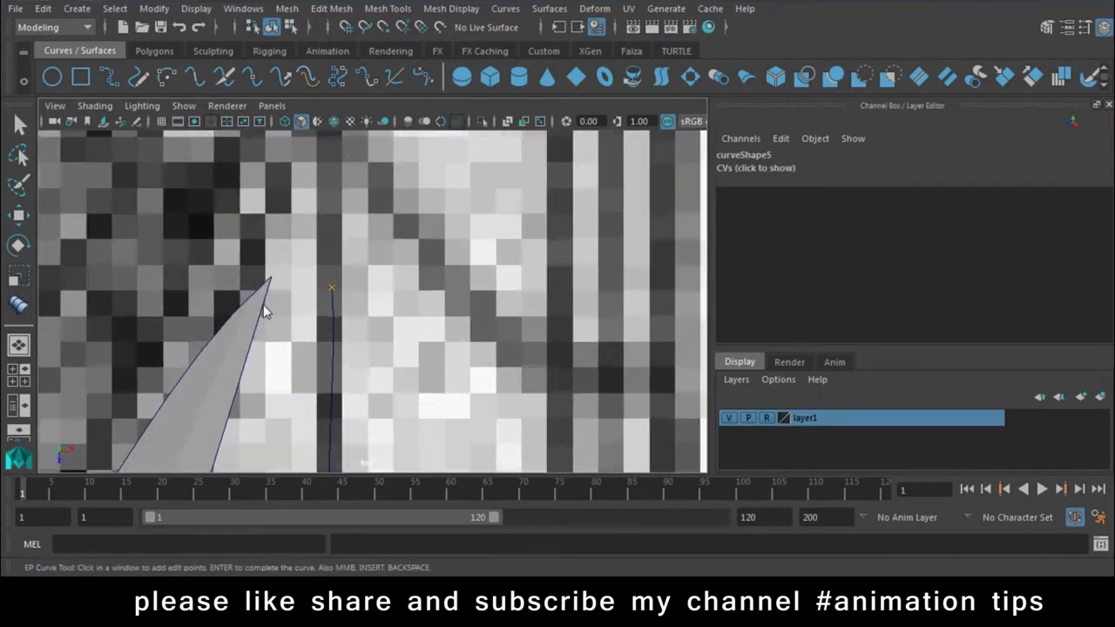
pyautogui.press('Return')
# Draw curve7 with EP points along the hood's front edge past the headlights
pyautogui.press('w')
pyautogui.press('f')
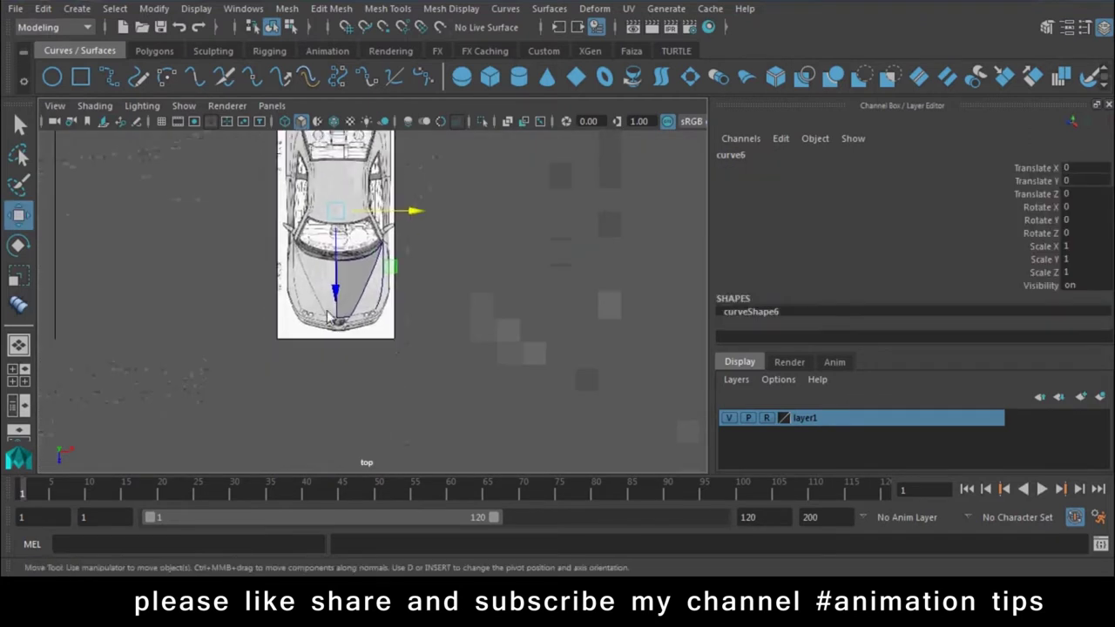
pyautogui.scroll(3, 327, 315)
pyautogui.scroll(2, 288, 385)
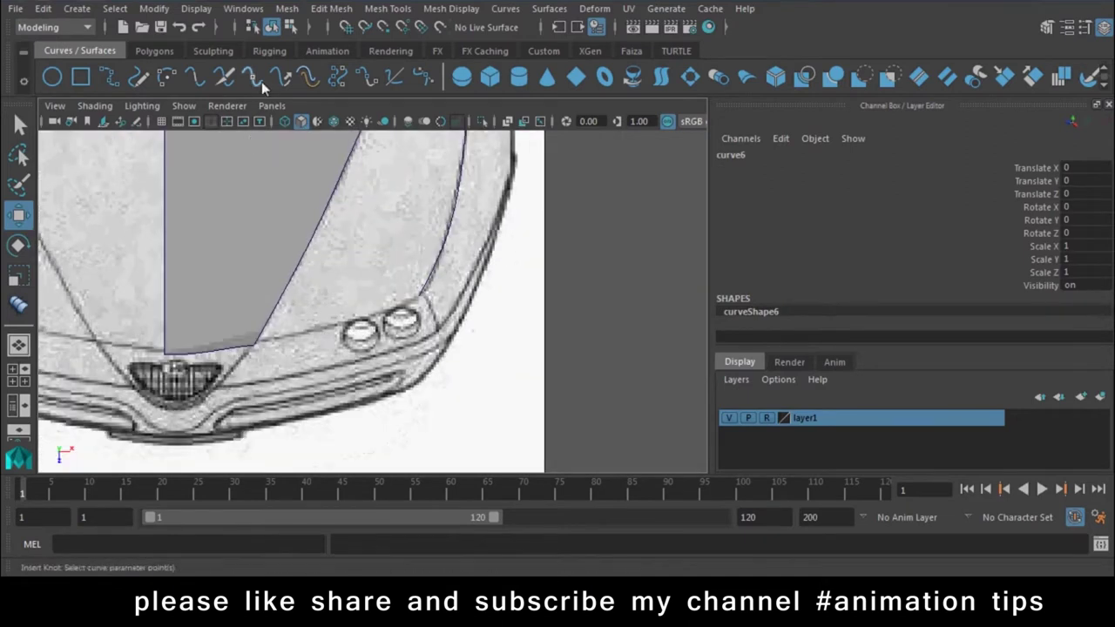
pyautogui.click(109, 77)
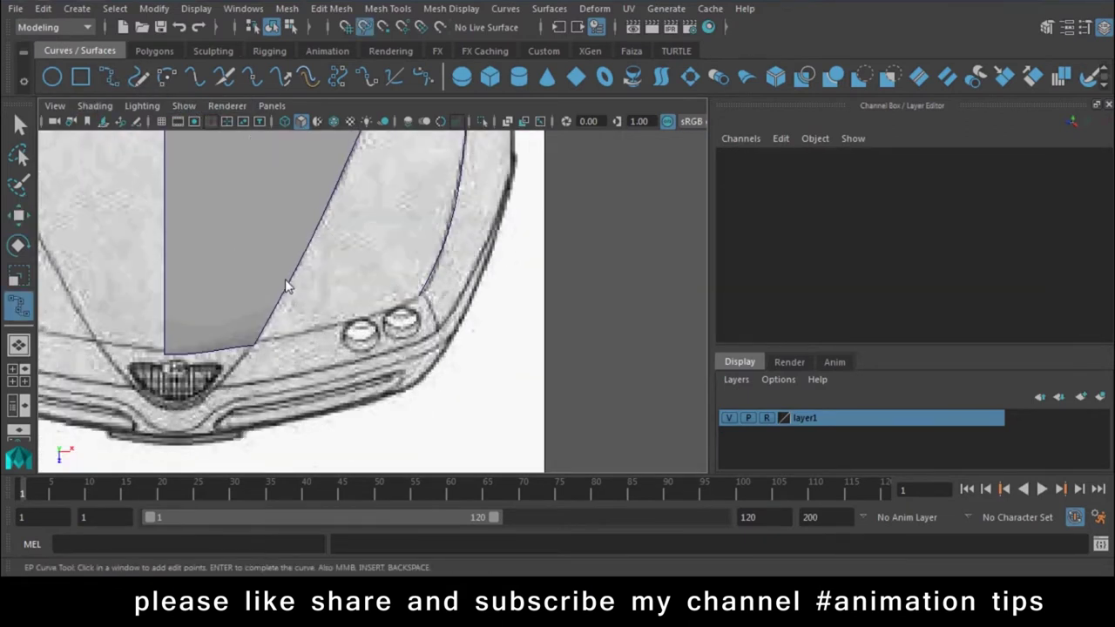
pyautogui.click(253, 345)
pyautogui.click(305, 334)
pyautogui.click(361, 331)
pyautogui.click(428, 286)
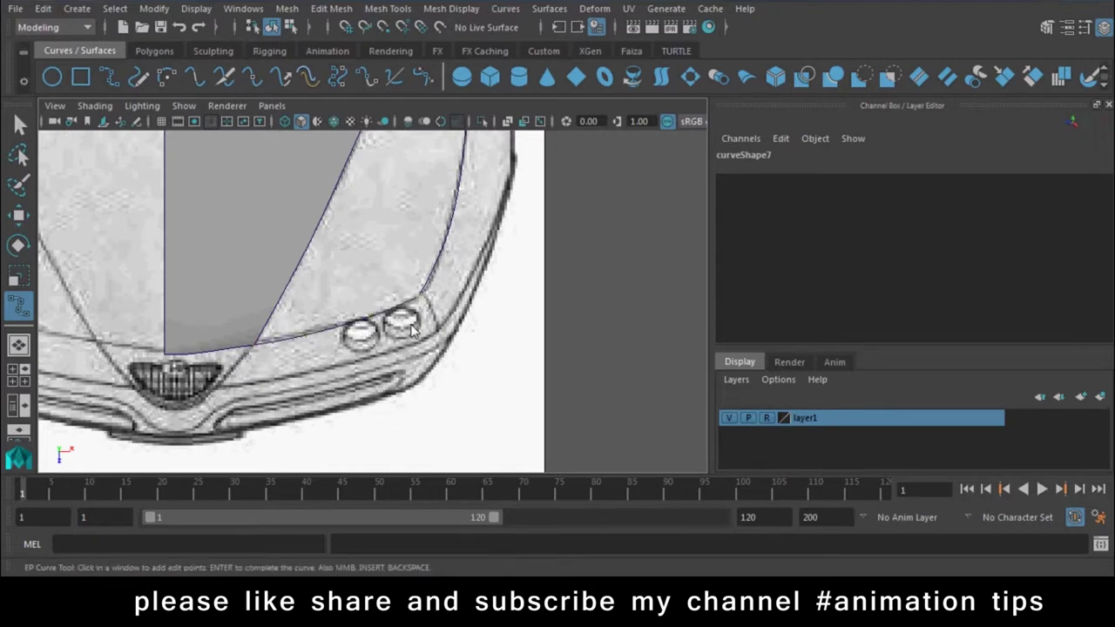
pyautogui.press('Return')
# Orbit in perspective to check the curves in 3D, then return to front view
pyautogui.press('space')
pyautogui.press('e')
pyautogui.keyDown('alt'); pyautogui.moveTo(483, 285); pyautogui.dragTo(536, 324); pyautogui.keyUp('alt')
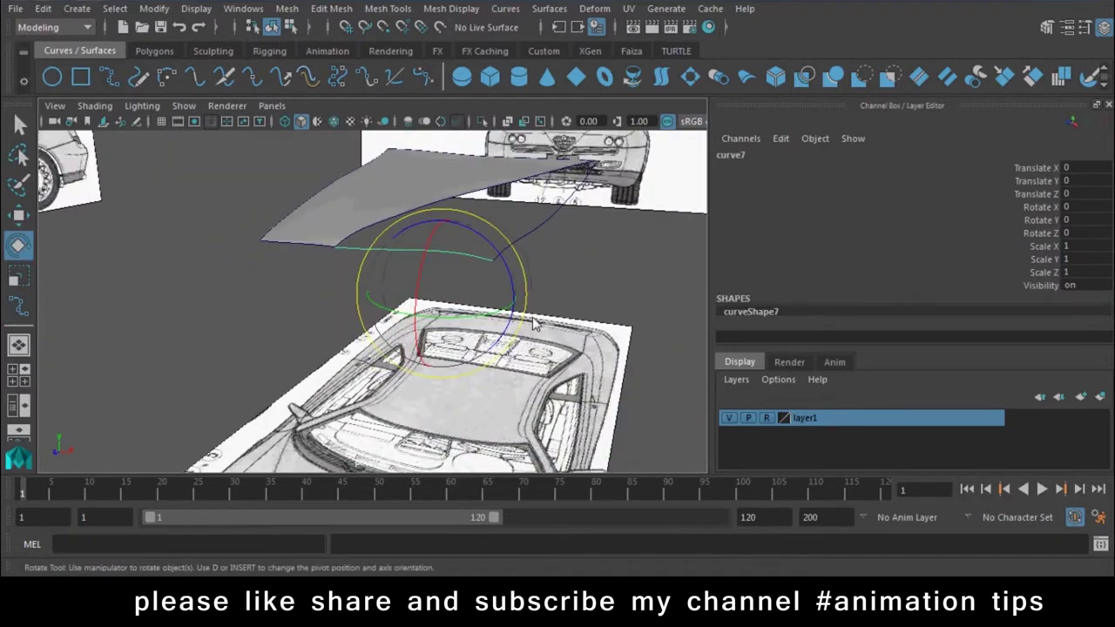
pyautogui.press('space')
pyautogui.press('w')
pyautogui.press('space')
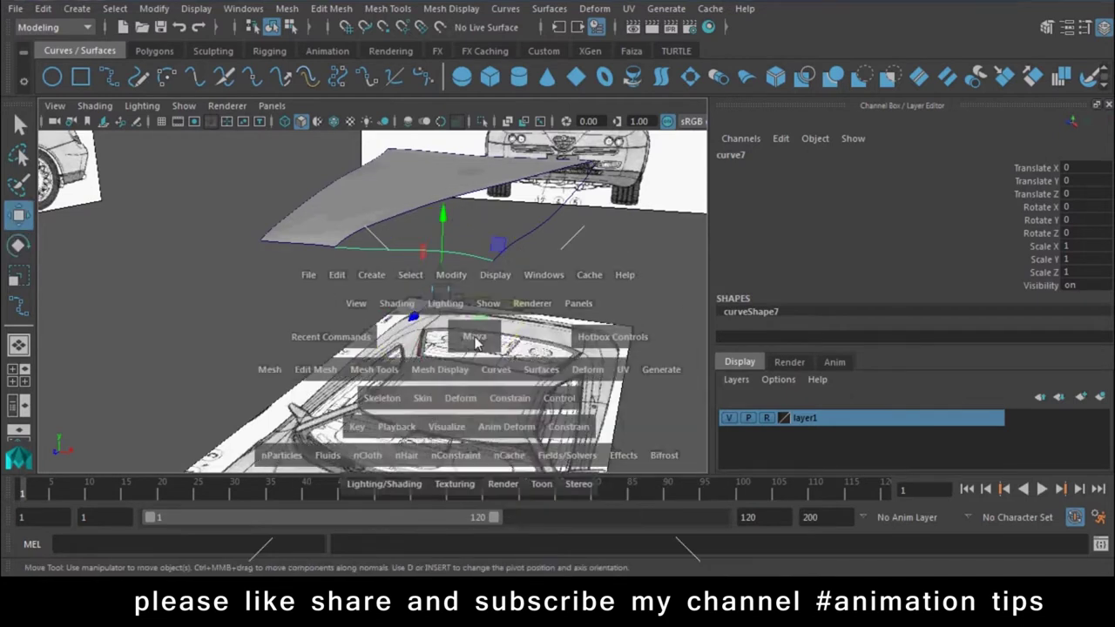
pyautogui.moveTo(513, 364); pyautogui.dragTo(470, 377)
# Inspect curve7's control vertices, then select curve5 and the front blueprint image
pyautogui.moveTo(456, 186); pyautogui.dragTo(363, 178, button='right')
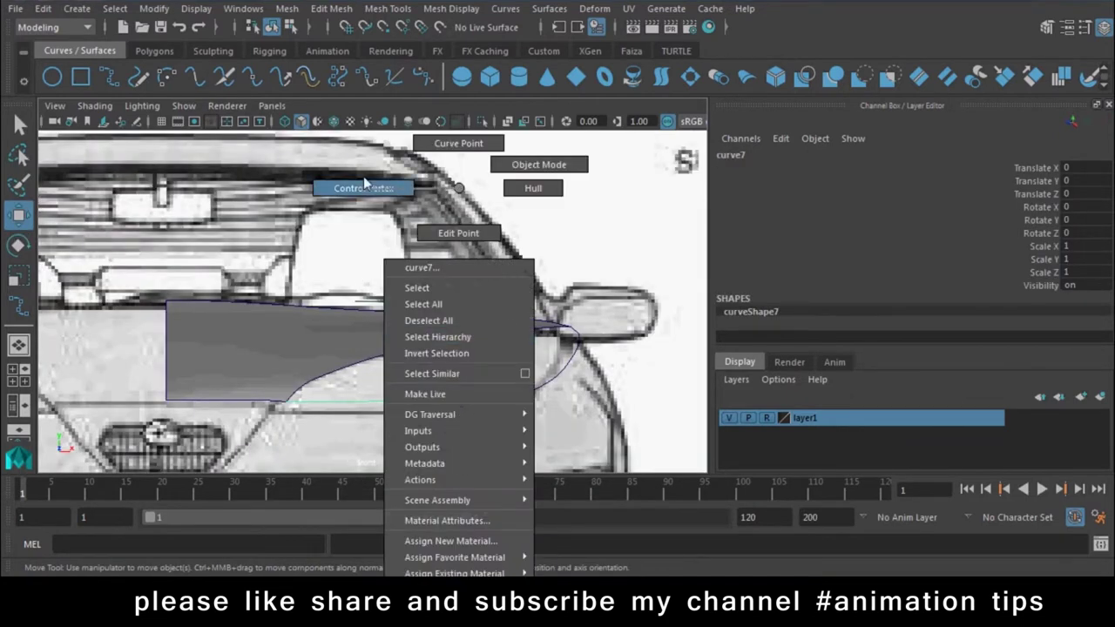
pyautogui.click(448, 394)
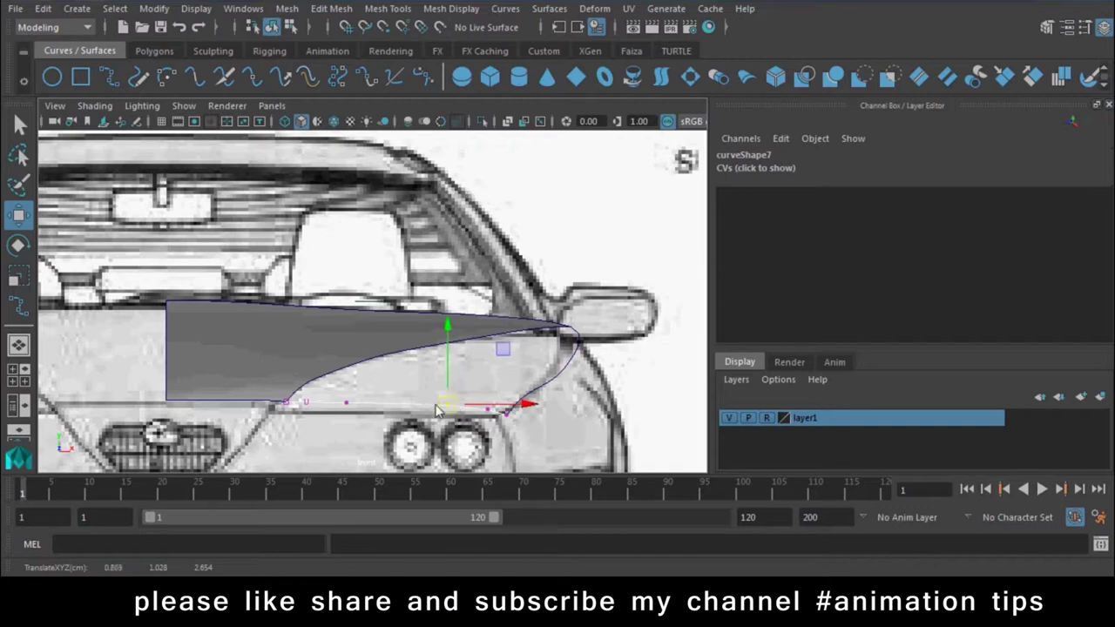
pyautogui.click(571, 364)
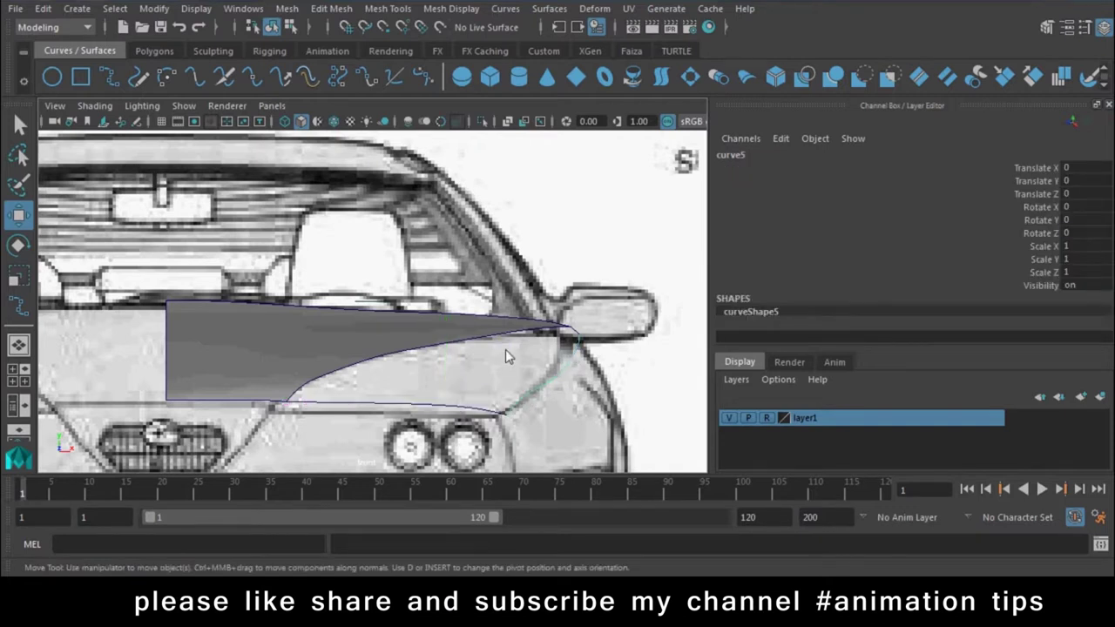
pyautogui.click(621, 446)
# Raise the front blueprint image to Translate Y -0.044 and set layer1 to reference display
pyautogui.press('f')
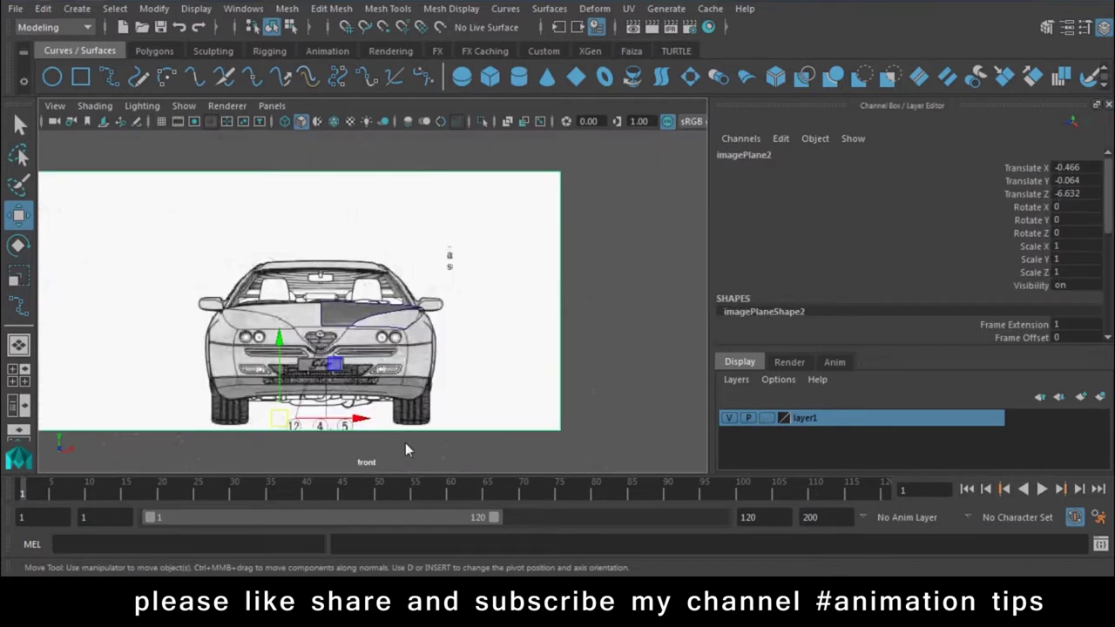
pyautogui.scroll(3, 252, 400)
pyautogui.moveTo(192, 468); pyautogui.dragTo(188, 465)
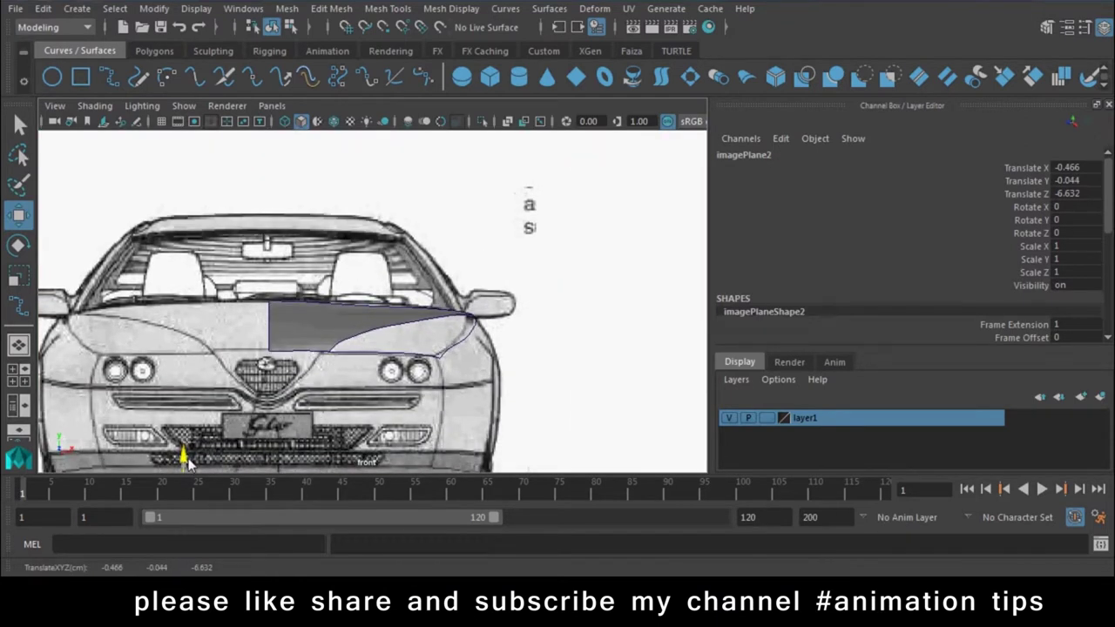
pyautogui.click(766, 420)
pyautogui.click(766, 419)
# In perspective, select curves 5, 6 and 7 that outline the new hood patch
pyautogui.moveTo(460, 348)
pyautogui.mouseDown()
pyautogui.moveTo(495, 273)
pyautogui.moveTo(325, 319)
pyautogui.mouseUp()
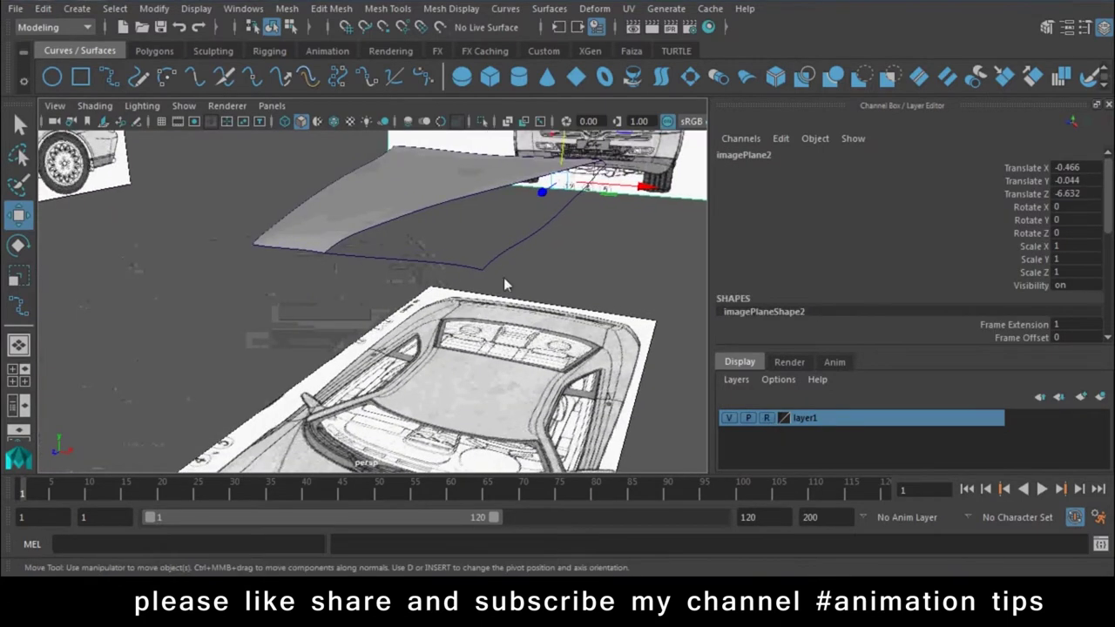
pyautogui.click(325, 319)
pyautogui.keyDown('shift'); pyautogui.click(324, 315); pyautogui.keyUp('shift')
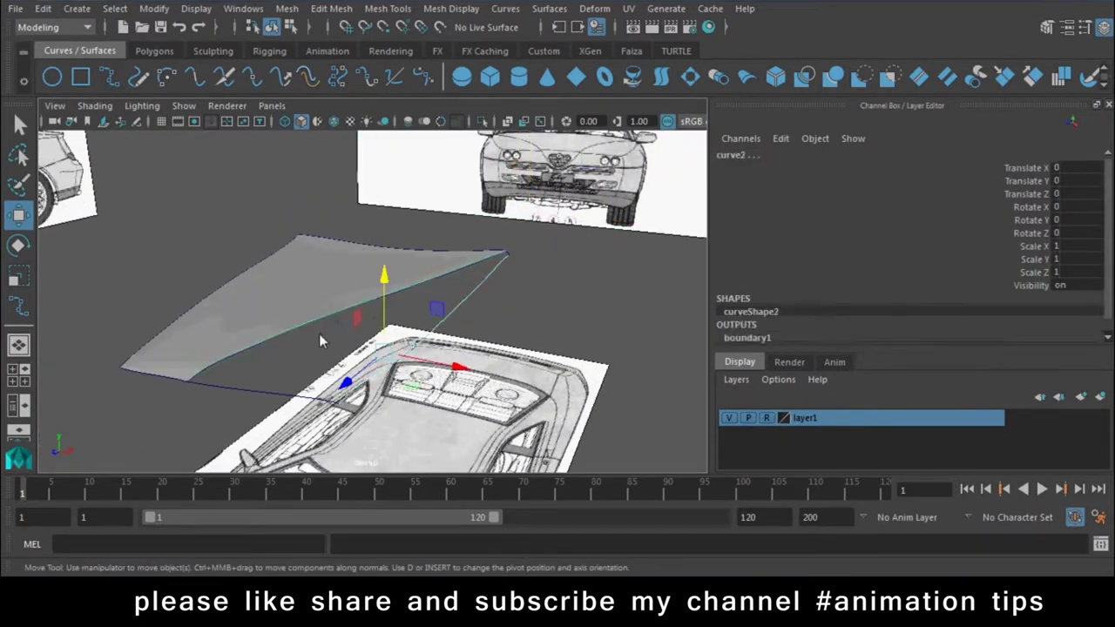
pyautogui.keyDown('shift'); pyautogui.click(280, 399); pyautogui.keyUp('shift')
pyautogui.moveTo(510, 253)
pyautogui.keyDown('alt'); pyautogui.mouseDown()
pyautogui.moveTo(449, 322)
pyautogui.moveTo(528, 271)
pyautogui.mouseUp(); pyautogui.keyUp('alt')
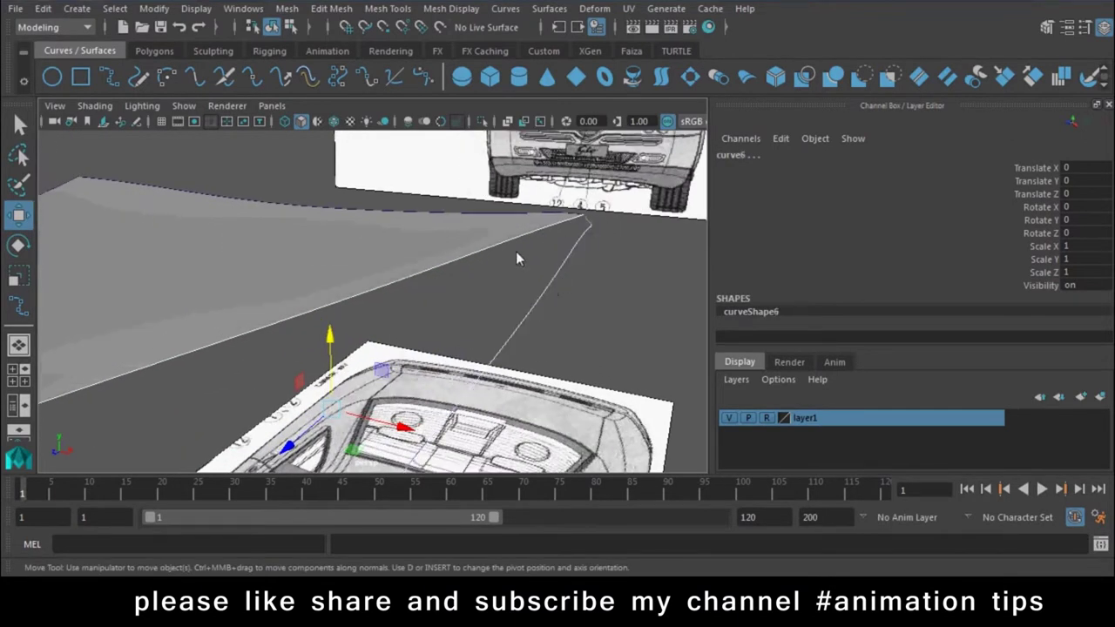
pyautogui.click(562, 12)
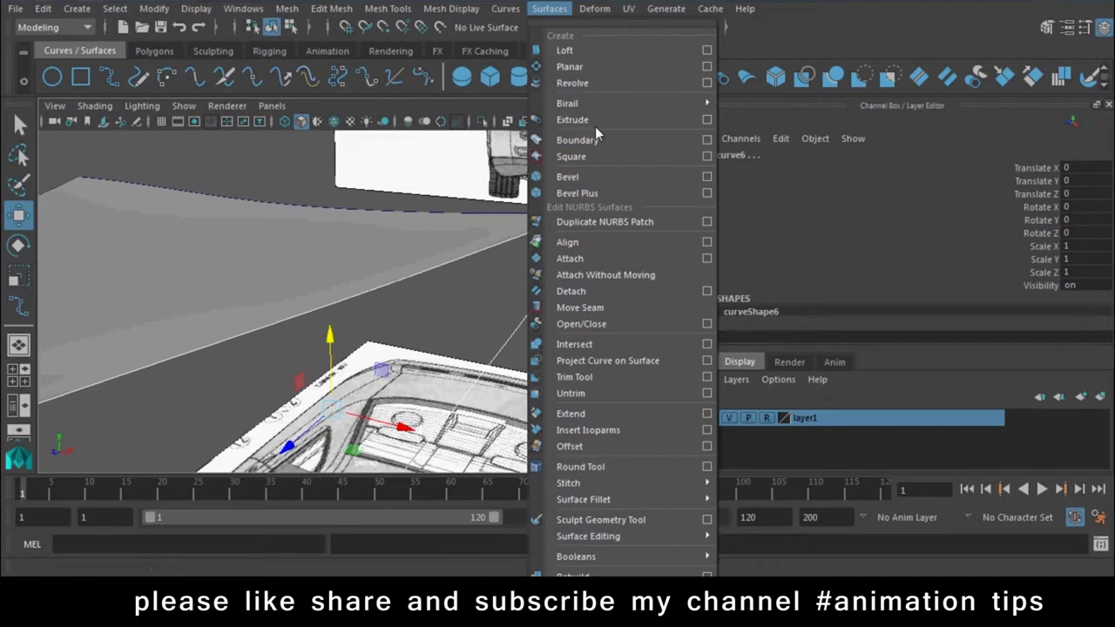
# Build a boundary surface from curves 5–7, then deselect and orbit to view both patches
pyautogui.click(595, 138)
pyautogui.click(551, 325)
pyautogui.moveTo(551, 324)
pyautogui.keyDown('alt'); pyautogui.mouseDown()
pyautogui.moveTo(437, 278)
pyautogui.moveTo(430, 330)
pyautogui.moveTo(444, 326)
pyautogui.mouseUp(); pyautogui.keyUp('alt')
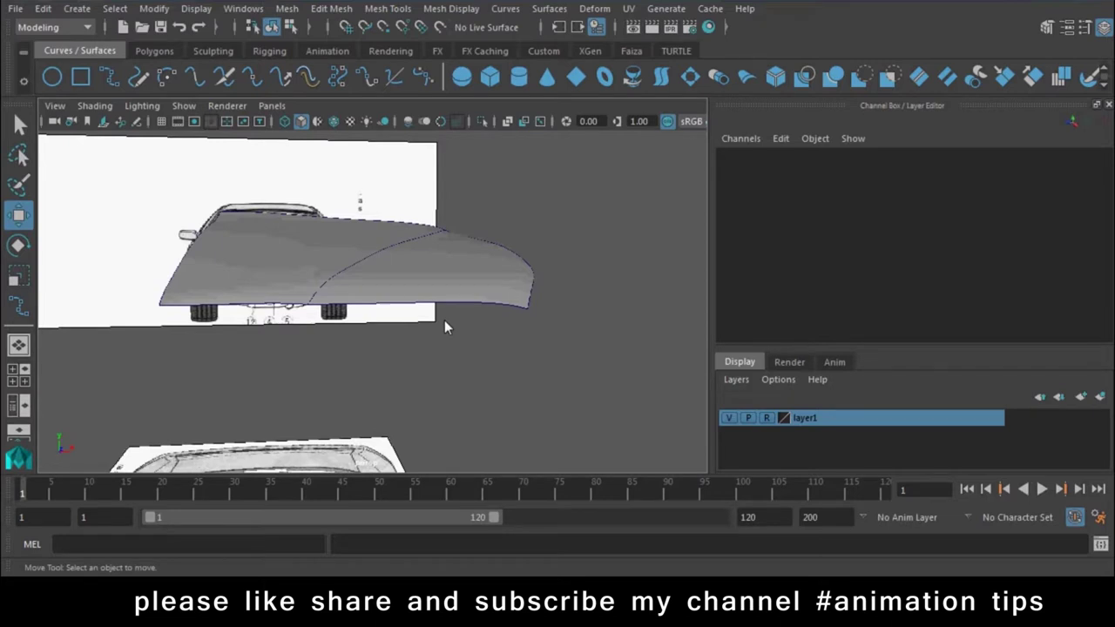
# In Front view, move the boundary curve's edit point by the headlight to follow the hood outline
pyautogui.press('space')
pyautogui.moveTo(444, 327); pyautogui.dragTo(456, 366)
pyautogui.moveTo(456, 366)
pyautogui.keyDown('alt'); pyautogui.mouseDown(button='right')
pyautogui.moveTo(347, 363)
pyautogui.moveTo(455, 410)
pyautogui.mouseUp(button='right'); pyautogui.keyUp('alt')
pyautogui.moveTo(455, 411)
pyautogui.keyDown('alt'); pyautogui.mouseDown(button='middle')
pyautogui.moveTo(373, 380)
pyautogui.moveTo(94, 406)
pyautogui.mouseUp(button='middle'); pyautogui.keyUp('alt')
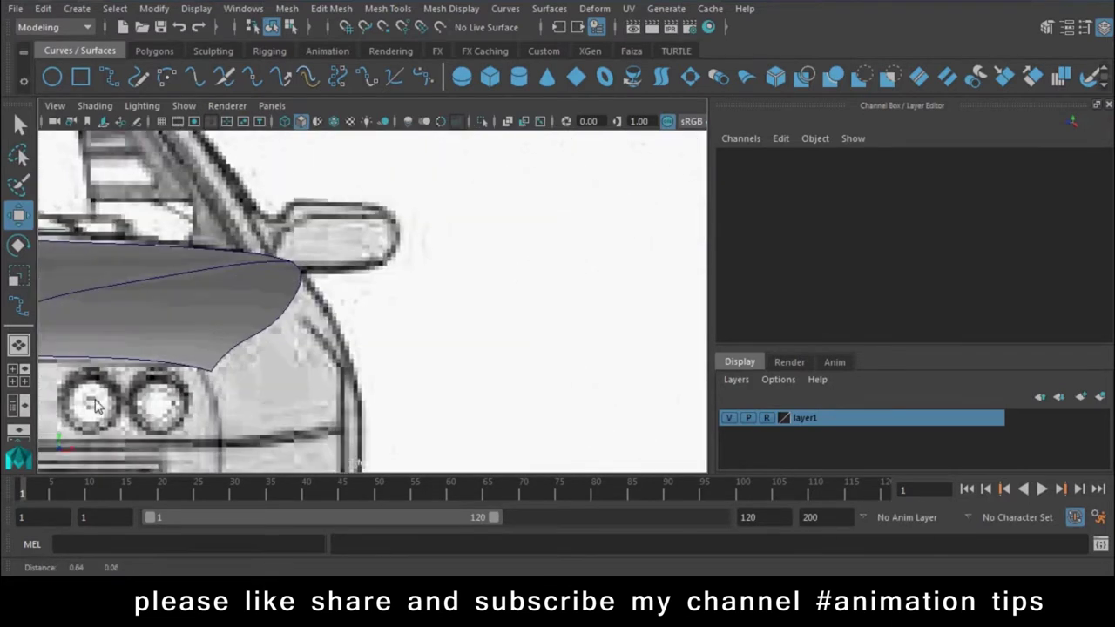
pyautogui.click(277, 336)
pyautogui.moveTo(280, 189); pyautogui.dragTo(249, 234, button='right')
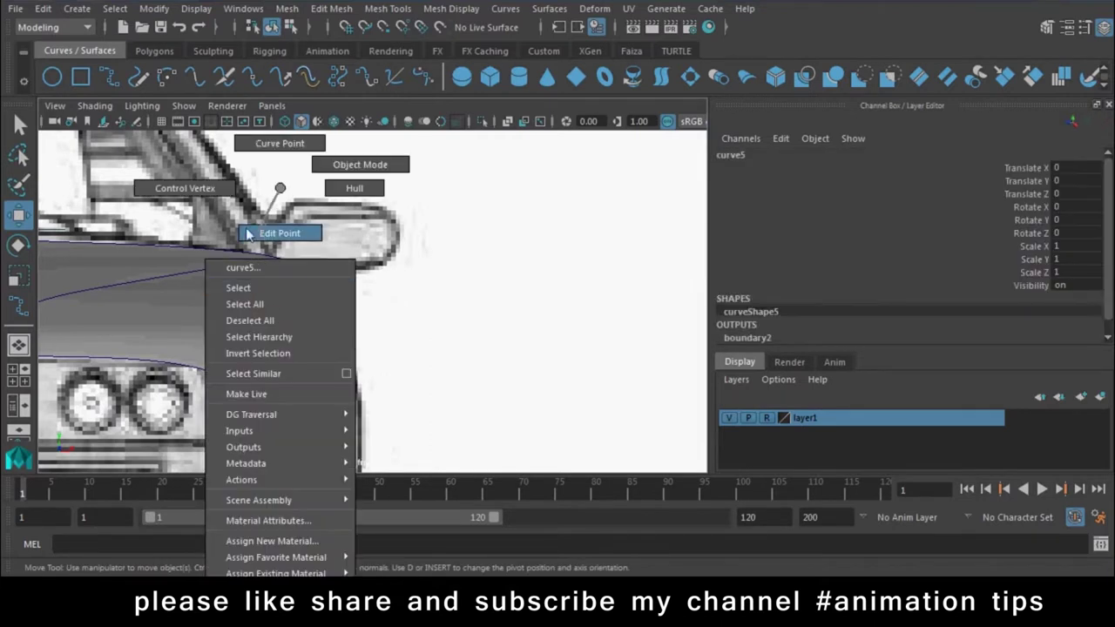
pyautogui.click(267, 316)
pyautogui.moveTo(263, 248)
pyautogui.keyDown('alt'); pyautogui.mouseDown()
pyautogui.moveTo(283, 292)
pyautogui.moveTo(278, 225)
pyautogui.moveTo(162, 303)
pyautogui.mouseUp(); pyautogui.keyUp('alt')
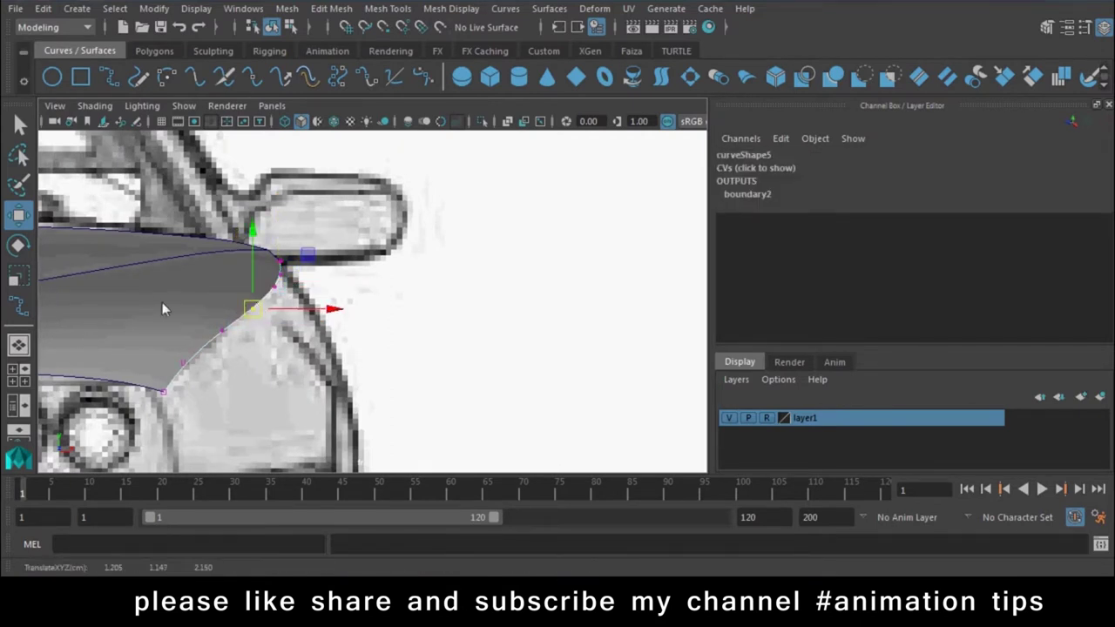
pyautogui.keyDown('alt'); pyautogui.moveTo(162, 302); pyautogui.dragTo(506, 332, button='middle'); pyautogui.keyUp('alt')
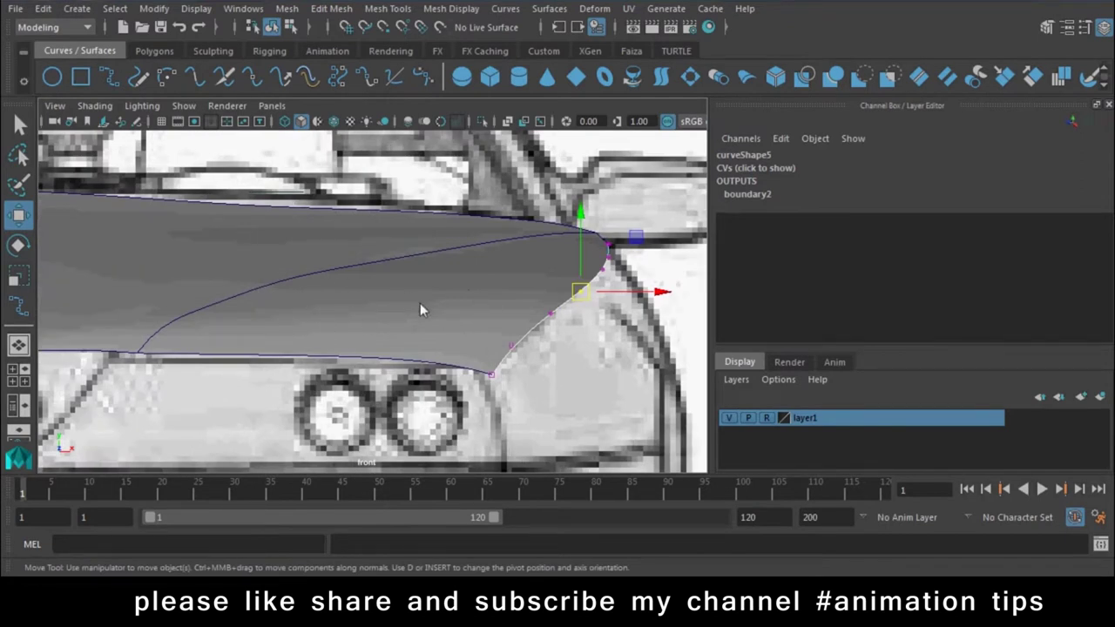
pyautogui.moveTo(575, 296); pyautogui.dragTo(587, 290)
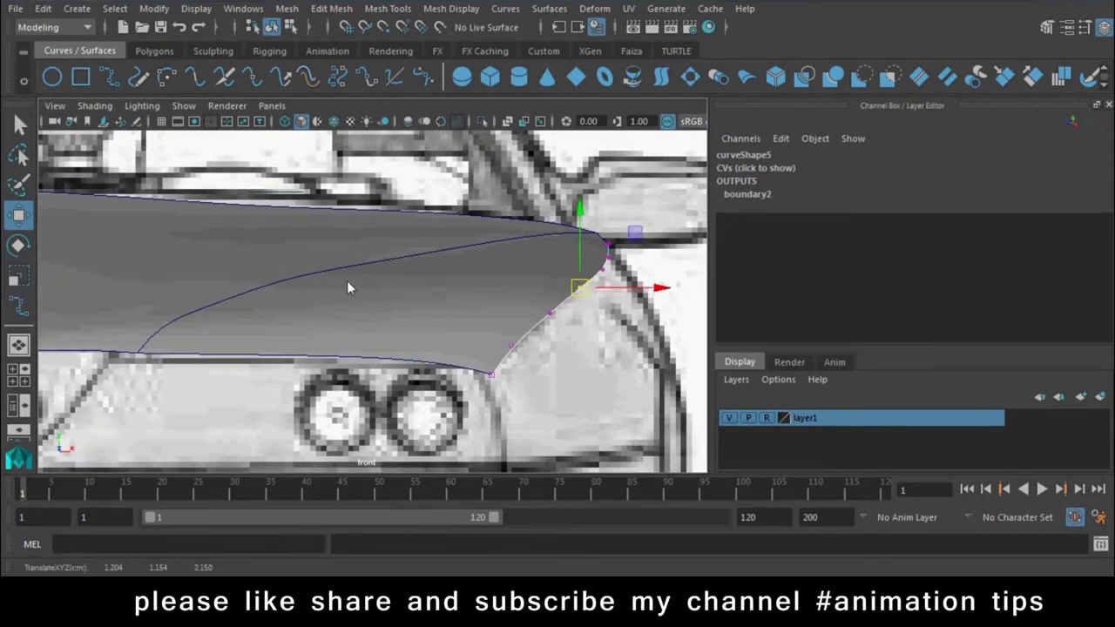
# Select the hood boundary surface, try its control vertex and surface point modes, then undo both
pyautogui.click(340, 276)
pyautogui.click(316, 269)
pyautogui.rightClick(253, 235)
pyautogui.click(225, 171)
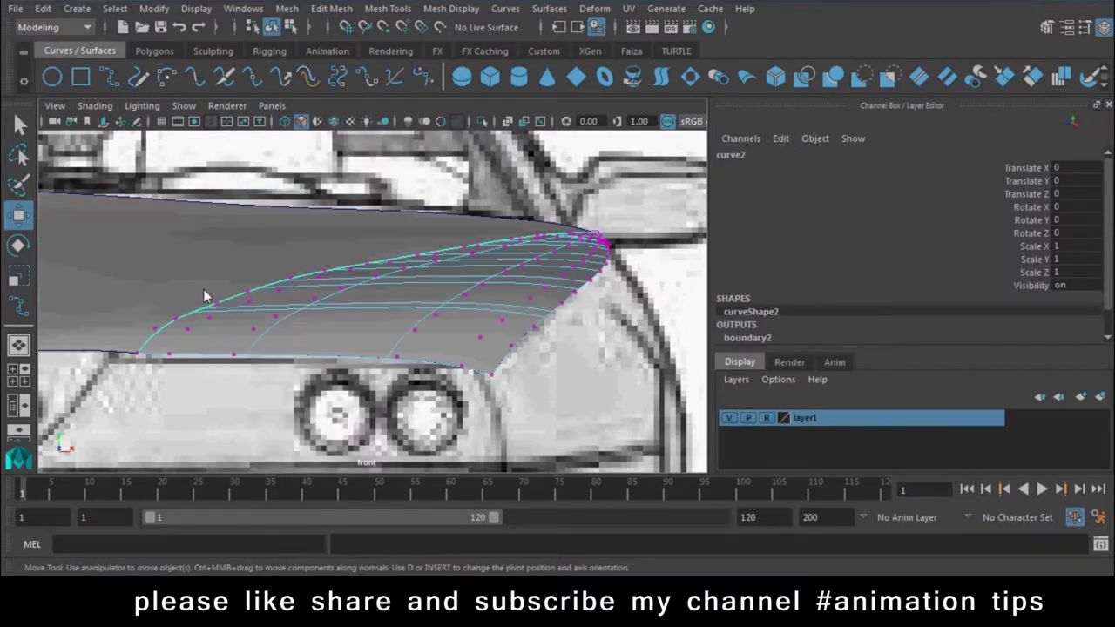
pyautogui.hotkey('ctrl', 'z')
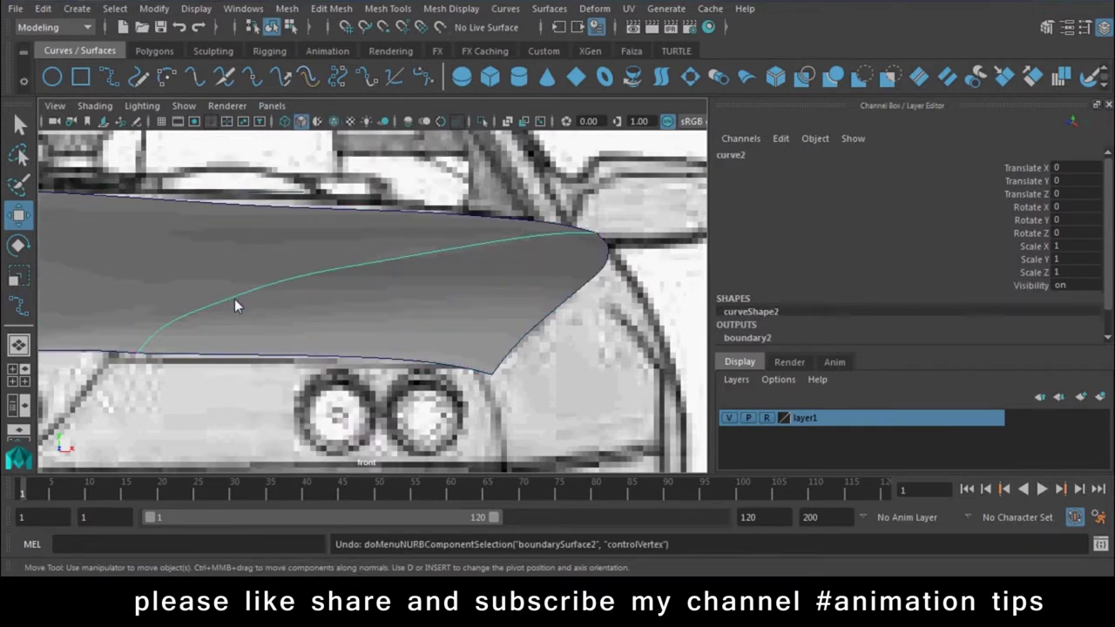
pyautogui.rightClick(234, 299)
pyautogui.moveTo(221, 300); pyautogui.dragTo(148, 171, button='right')
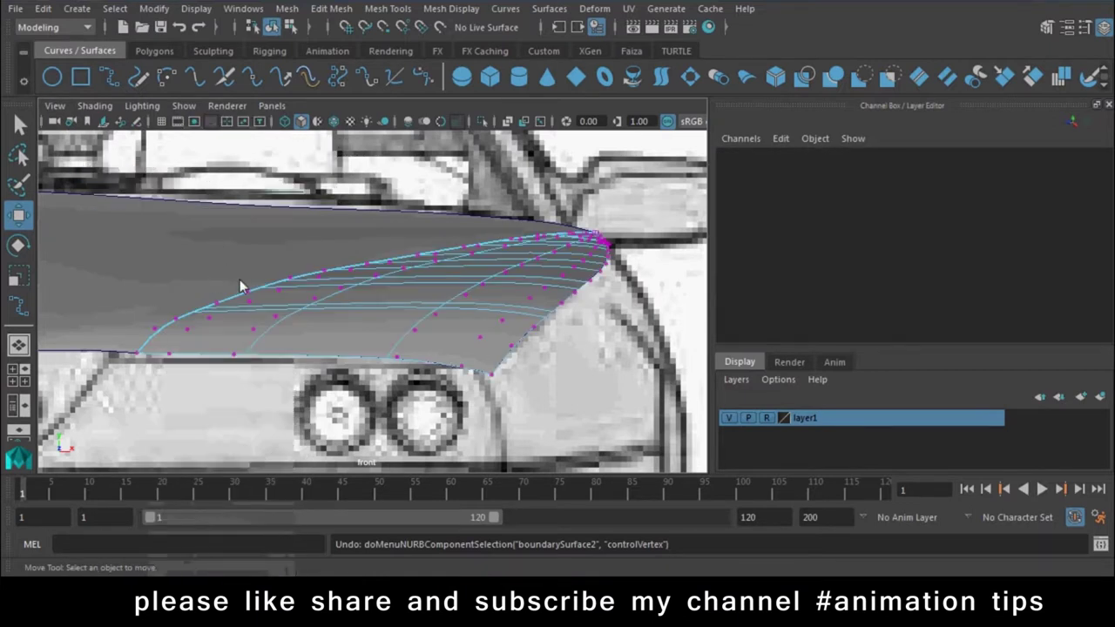
pyautogui.hotkey('ctrl', 'z')
# Put the hood boundary surface on a new layer2 and hide that layer
pyautogui.click(442, 333)
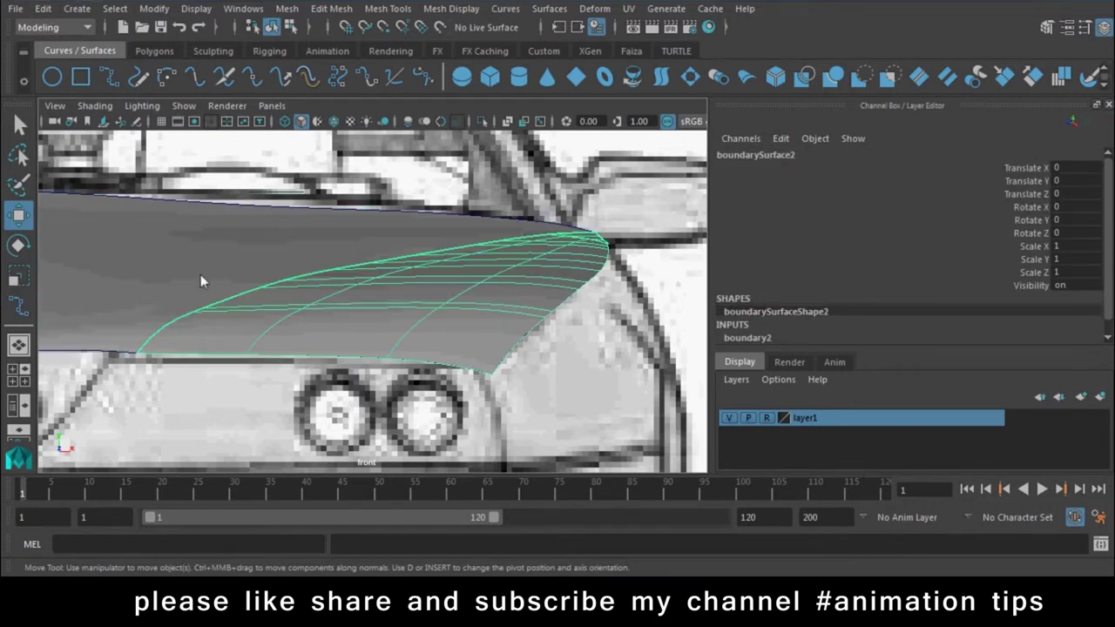
pyautogui.click(1100, 396)
pyautogui.click(729, 418)
pyautogui.click(728, 418)
pyautogui.click(729, 418)
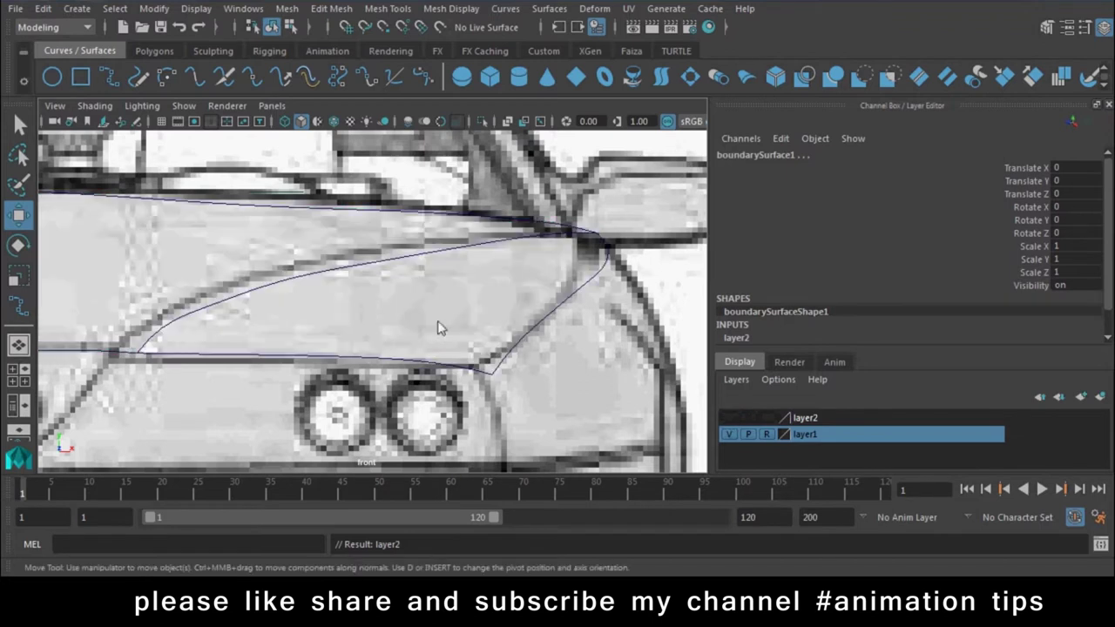
# Adjust the inner hood curve's control vertices along the hood crease, then show layer2 again
pyautogui.click(290, 279)
pyautogui.moveTo(290, 279); pyautogui.dragTo(199, 184, button='right')
pyautogui.click(201, 311)
pyautogui.moveTo(205, 316); pyautogui.dragTo(296, 294)
pyautogui.hotkey('ctrl', 'z')
pyautogui.click(284, 275)
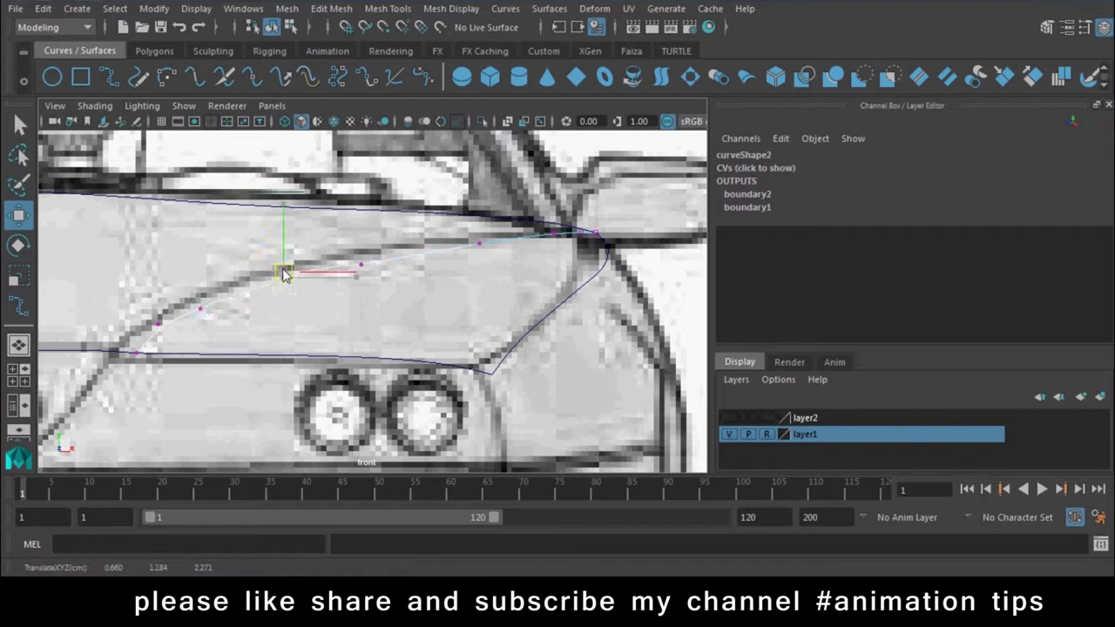
pyautogui.click(360, 264)
pyautogui.click(478, 242)
pyautogui.click(728, 418)
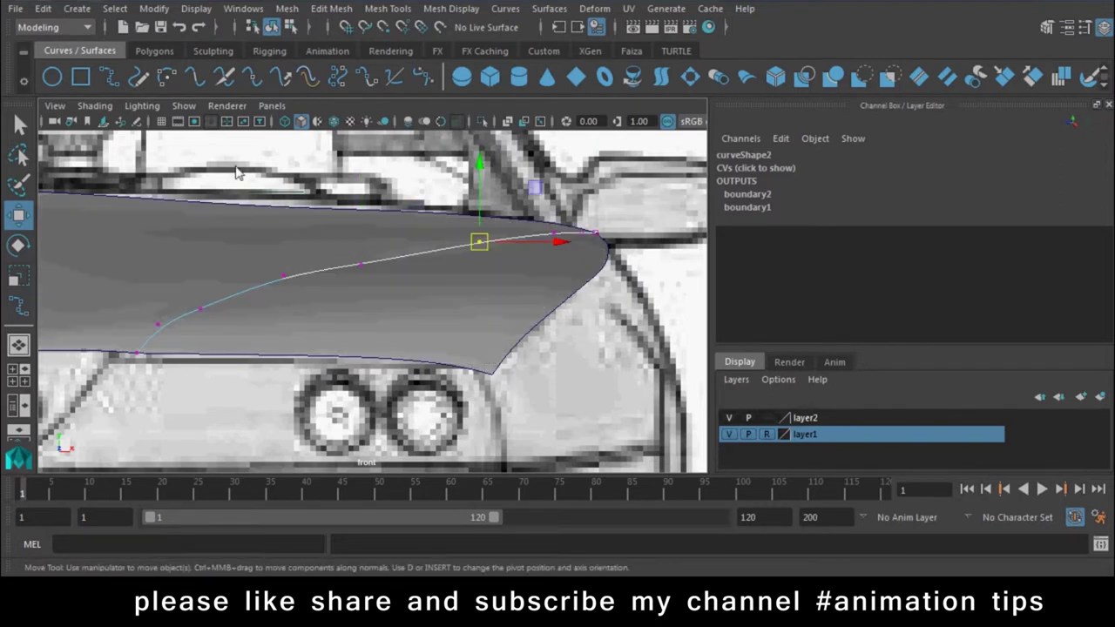
# Turn on X-Ray shading so the boundary surfaces show semi-transparent
pyautogui.click(93, 106)
pyautogui.click(124, 284)
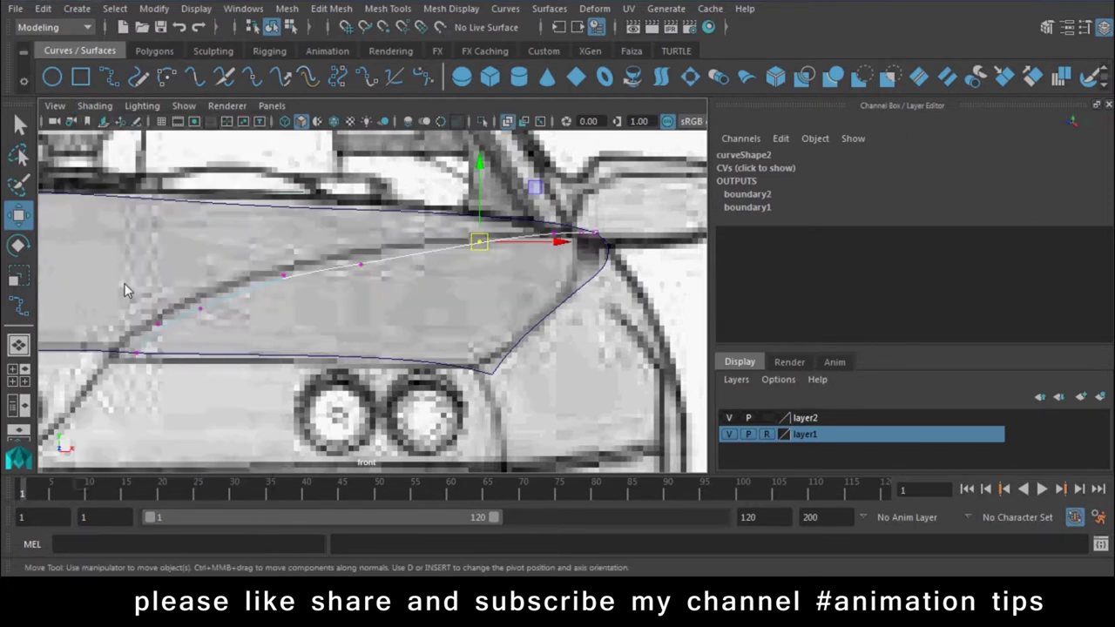
pyautogui.click(366, 249)
pyautogui.click(363, 268)
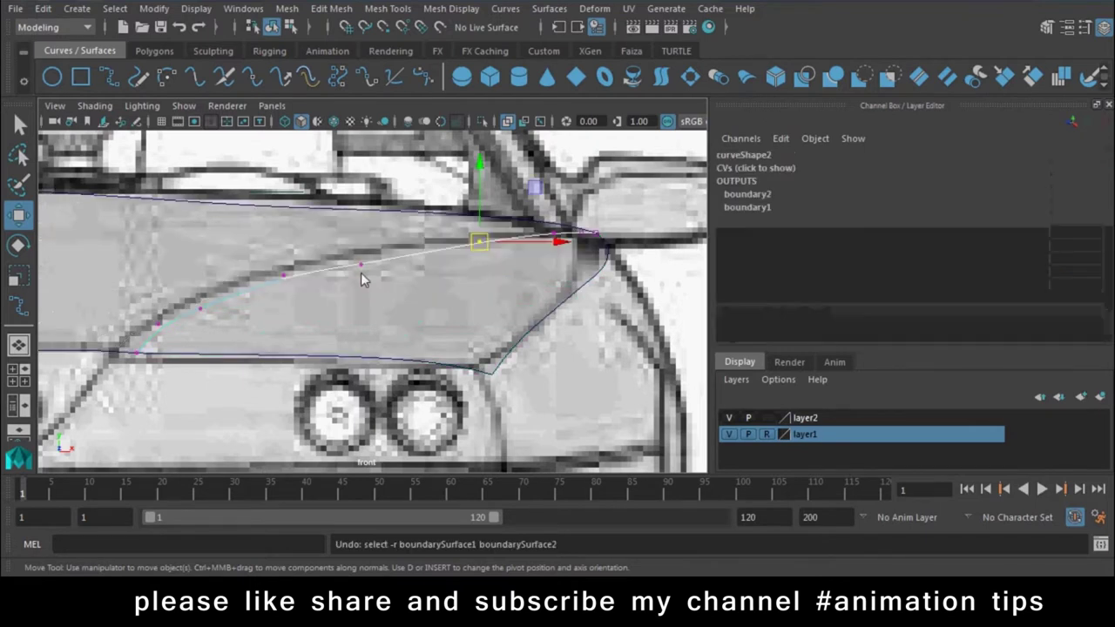
pyautogui.click(365, 207)
pyautogui.click(363, 199)
pyautogui.click(95, 106)
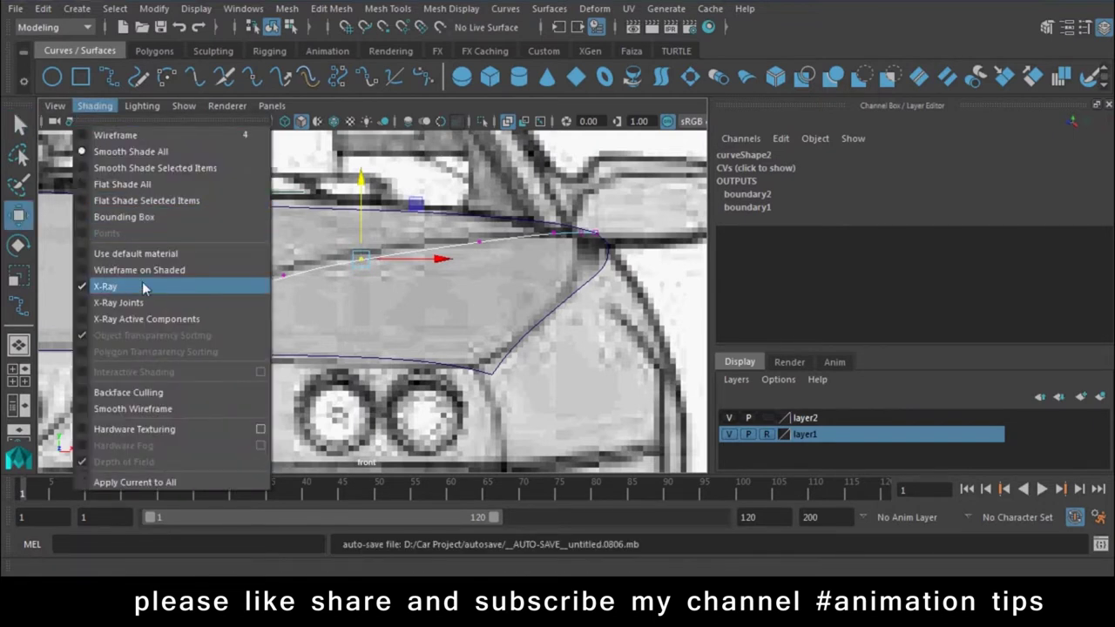
# Pick through the inner curve's control vertices, clear the selection, and frame the reference image
pyautogui.click(284, 275)
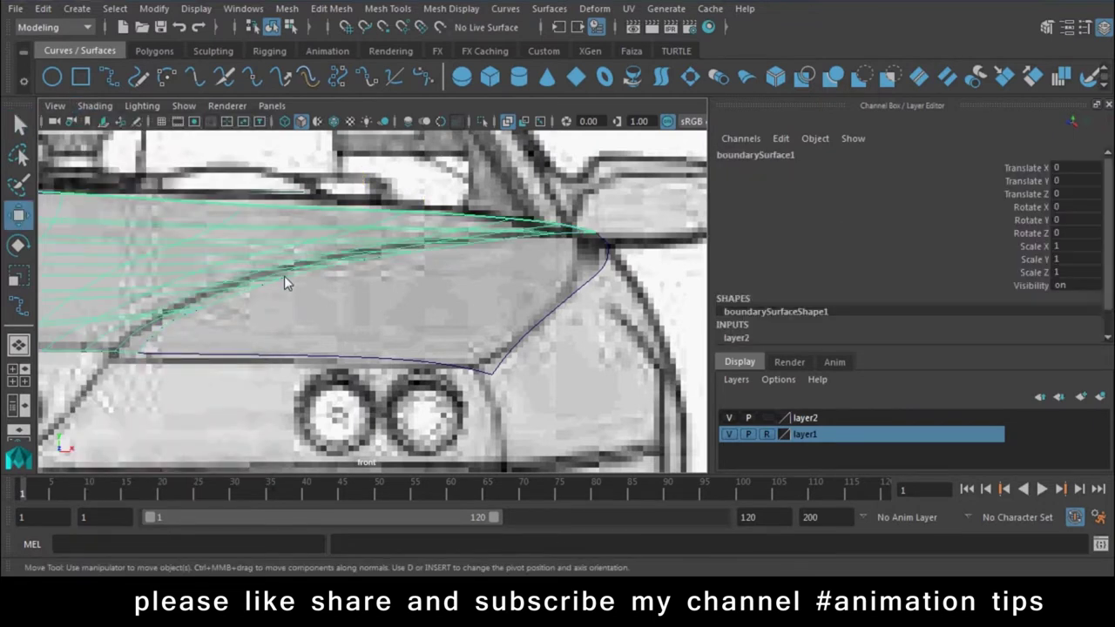
pyautogui.click(284, 275)
pyautogui.click(286, 277)
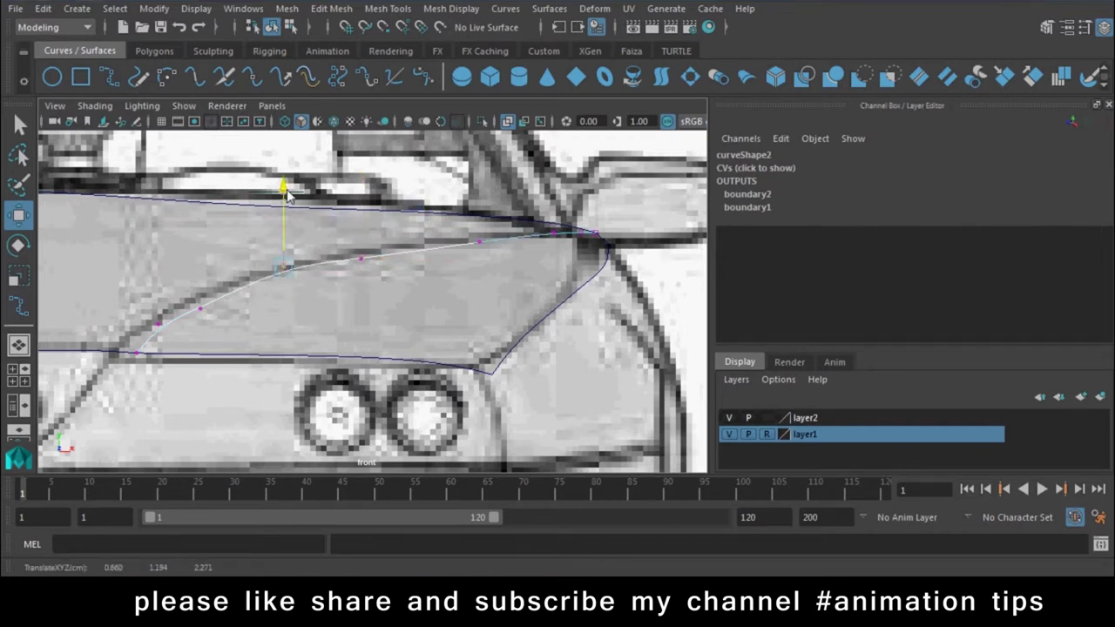
pyautogui.click(199, 307)
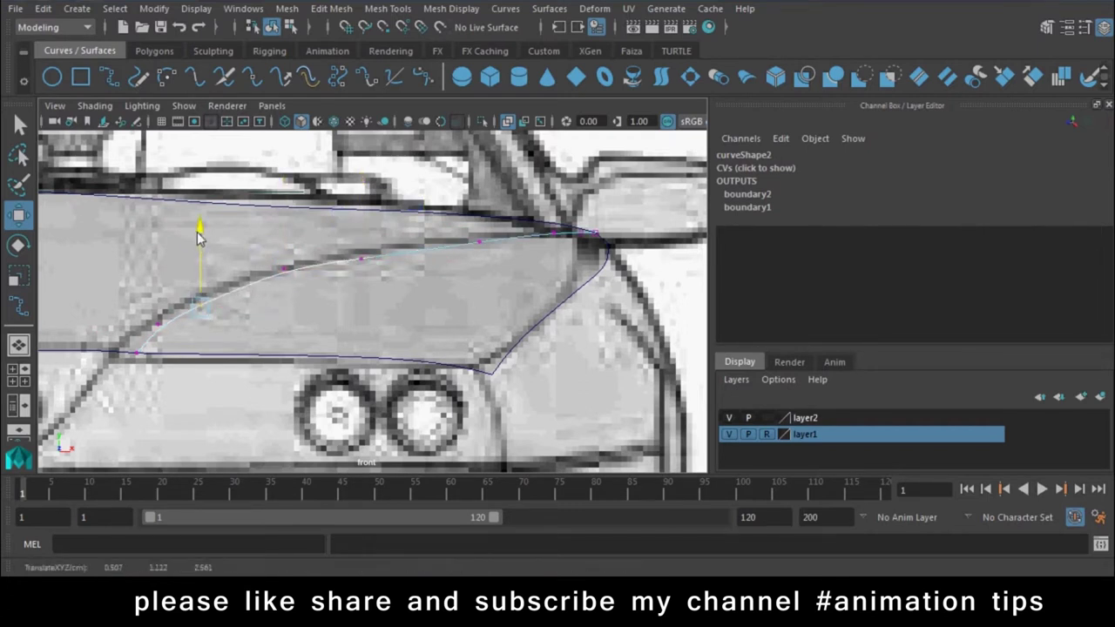
pyautogui.click(284, 276)
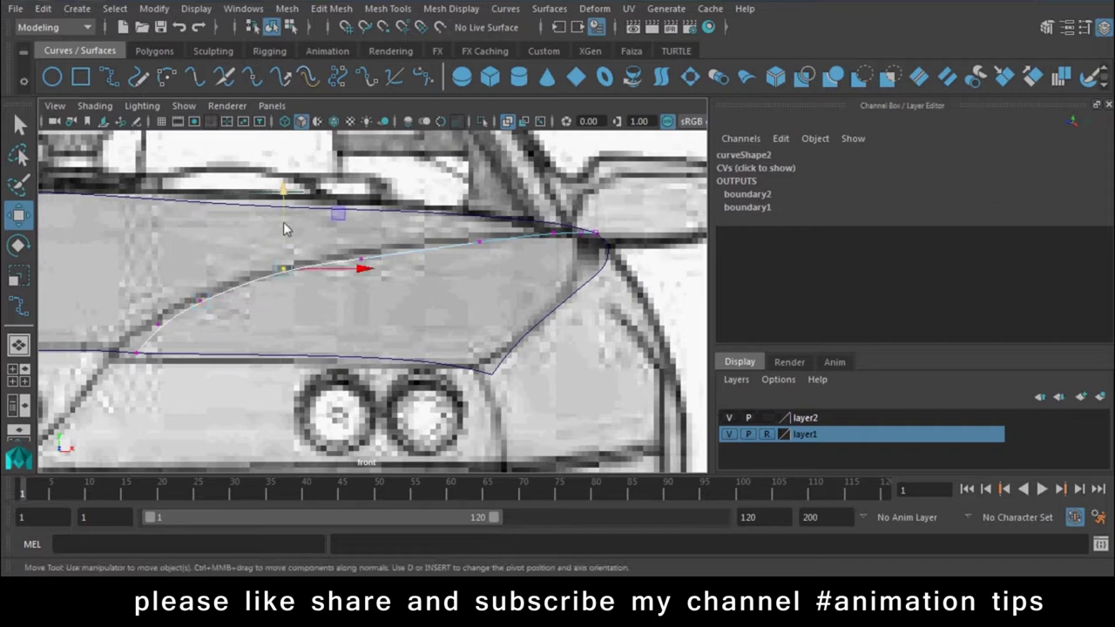
pyautogui.click(361, 261)
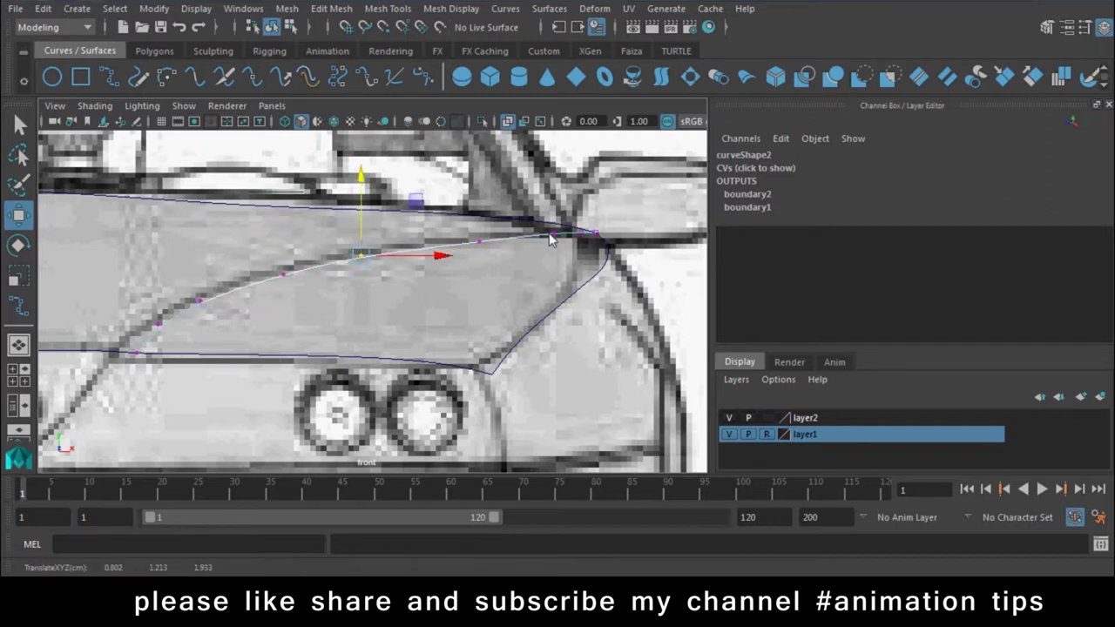
pyautogui.click(542, 350)
pyautogui.click(644, 413)
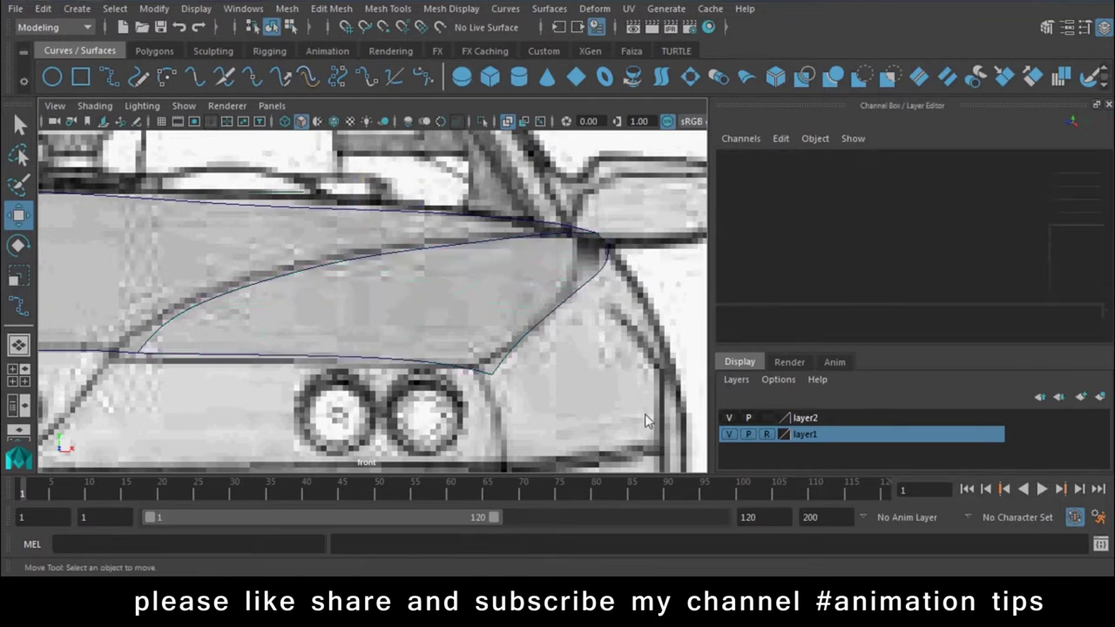
pyautogui.press('f')
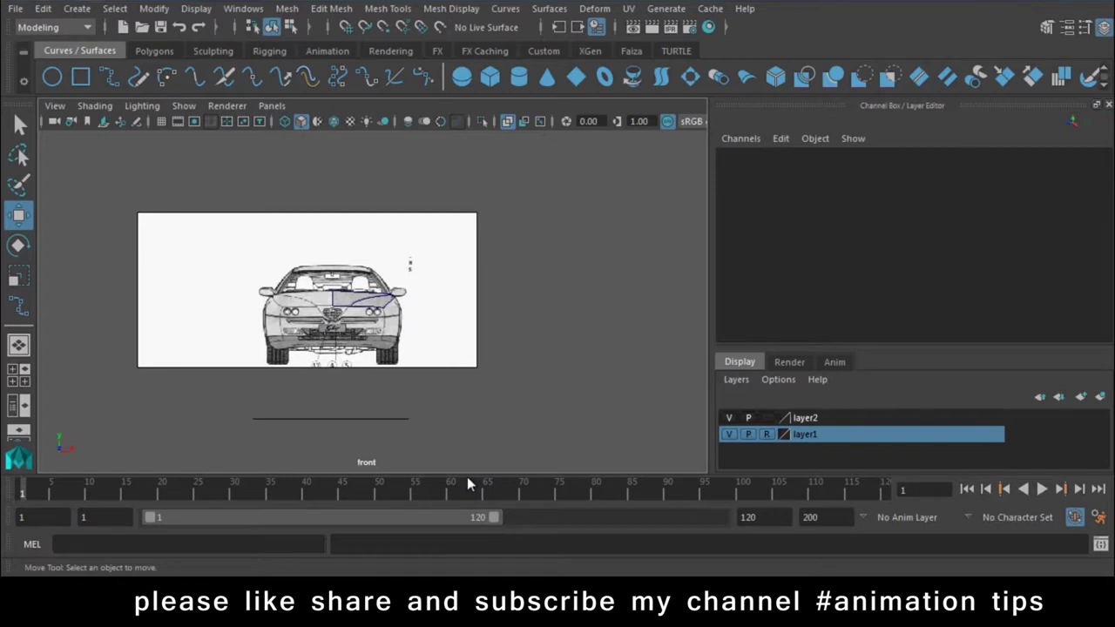
# Zoom toward the right headlight and flip between perspective and front views
pyautogui.moveTo(200, 398)
pyautogui.keyDown('alt'); pyautogui.mouseDown(button='right')
pyautogui.moveTo(401, 260)
pyautogui.moveTo(406, 323)
pyautogui.moveTo(311, 256)
pyautogui.mouseUp(button='right'); pyautogui.keyUp('alt')
pyautogui.press('space')
pyautogui.moveTo(415, 262)
pyautogui.mouseDown()
pyautogui.moveTo(416, 298)
pyautogui.moveTo(300, 320)
pyautogui.mouseUp()
pyautogui.press('space')
pyautogui.press('space')
pyautogui.scroll(-5, 300, 318)
pyautogui.scroll(4, 351, 357)
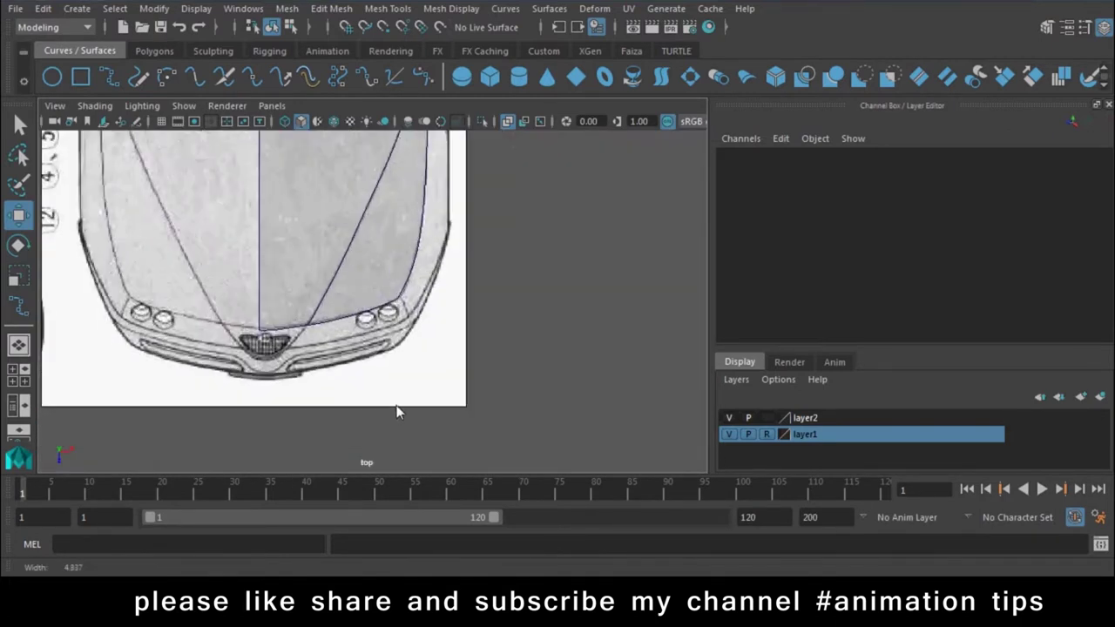
# Draw a polygon cube over the car front, then deselect it
pyautogui.click(106, 77)
pyautogui.click(154, 50)
pyautogui.click(80, 77)
pyautogui.scroll(-3, 398, 298)
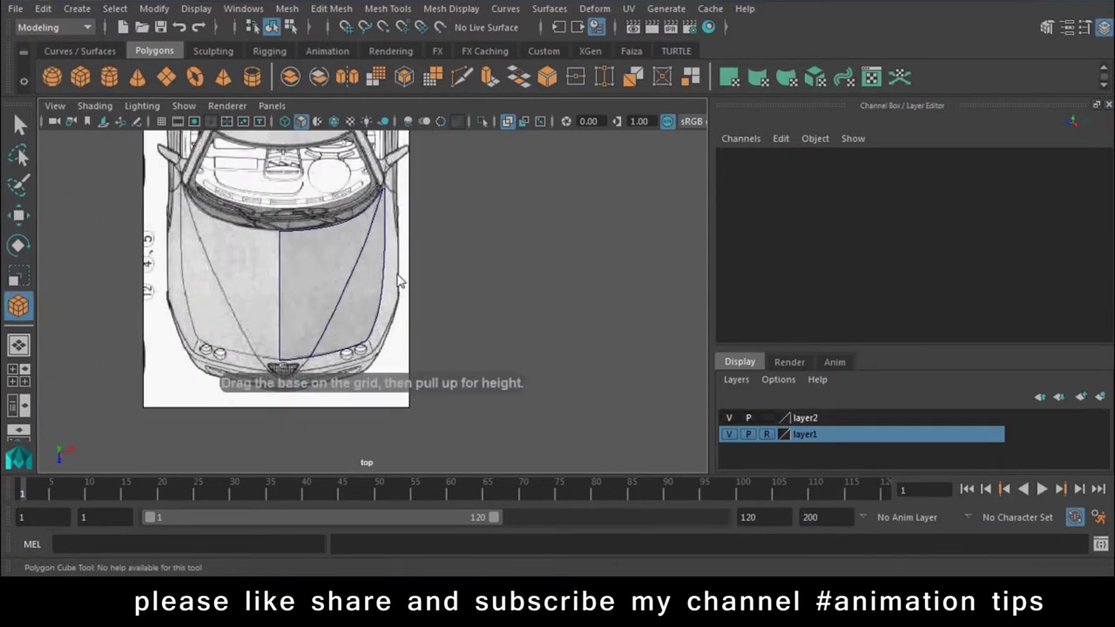
pyautogui.moveTo(399, 275); pyautogui.dragTo(166, 438)
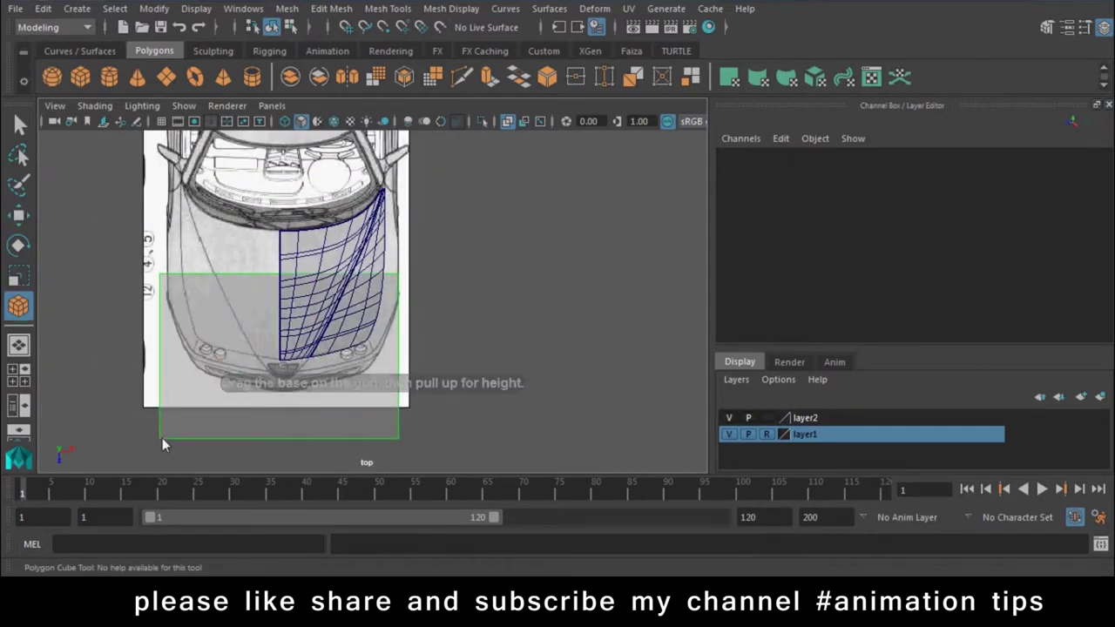
pyautogui.moveTo(231, 306); pyautogui.dragTo(234, 290)
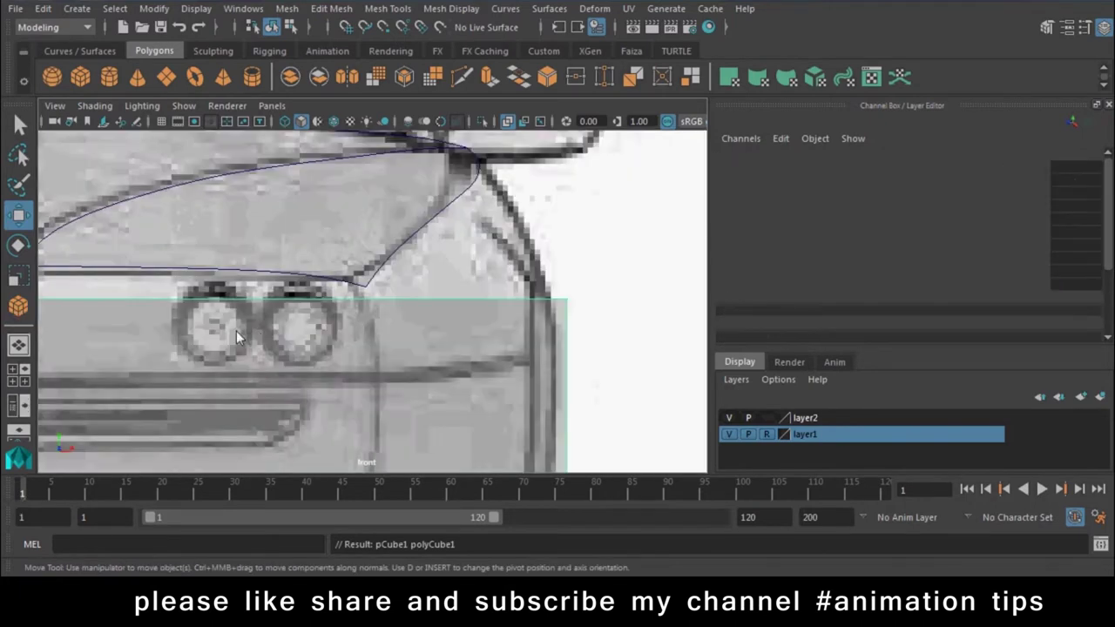
pyautogui.scroll(-3, 433, 399)
pyautogui.scroll(2, 580, 289)
pyautogui.click(580, 289)
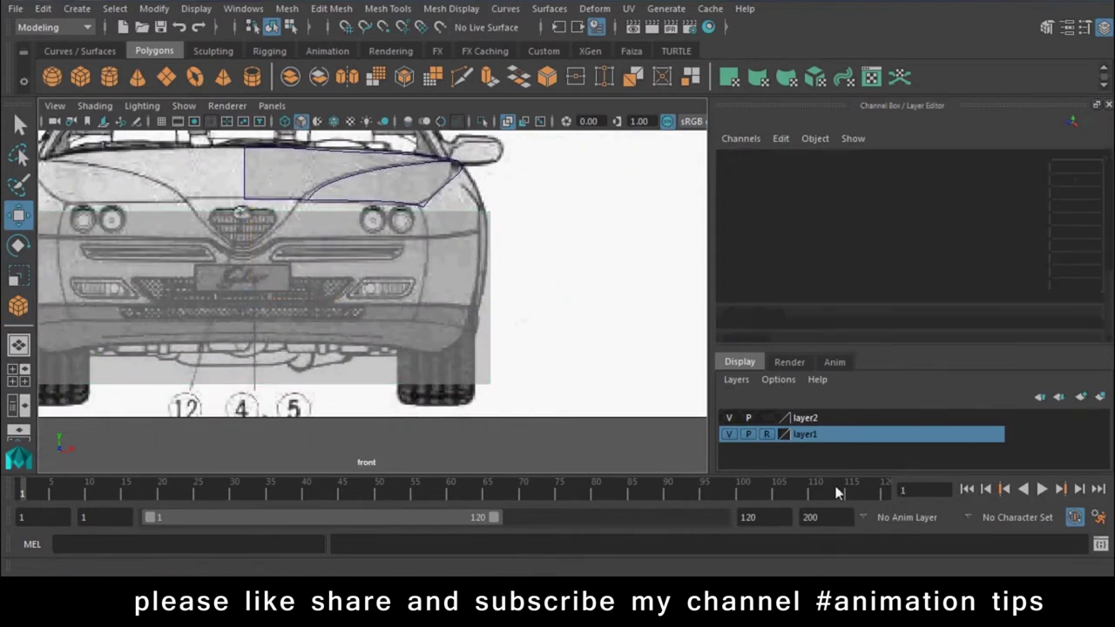
# Nudge the front blueprint image to Translate X -0.448 and set layer1 to reference
pyautogui.click(508, 297)
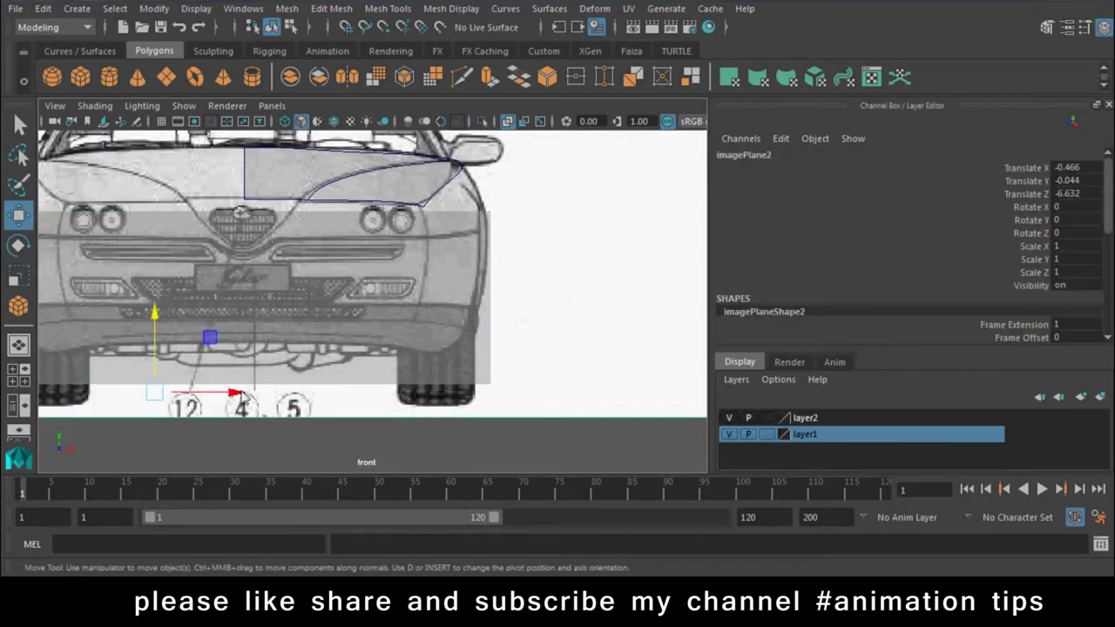
pyautogui.moveTo(235, 395); pyautogui.dragTo(238, 397)
pyautogui.click(766, 433)
pyautogui.click(766, 434)
pyautogui.click(463, 327)
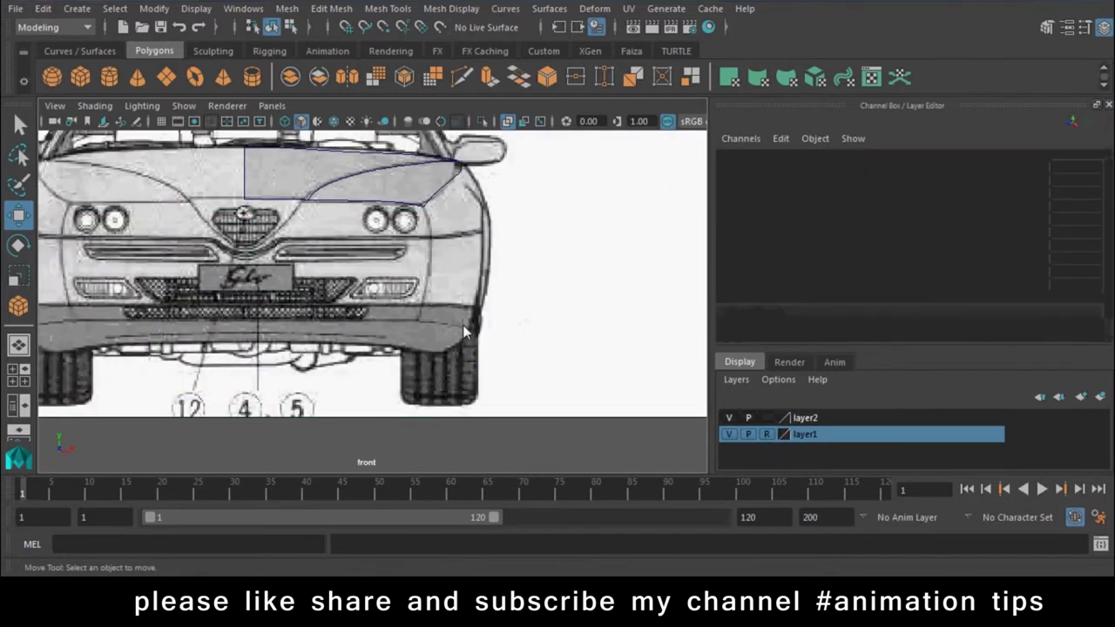
# Frame the whole scene and switch the viewport to the side view
pyautogui.press('f')
pyautogui.scroll(3, 455, 236)
pyautogui.scroll(2, 465, 290)
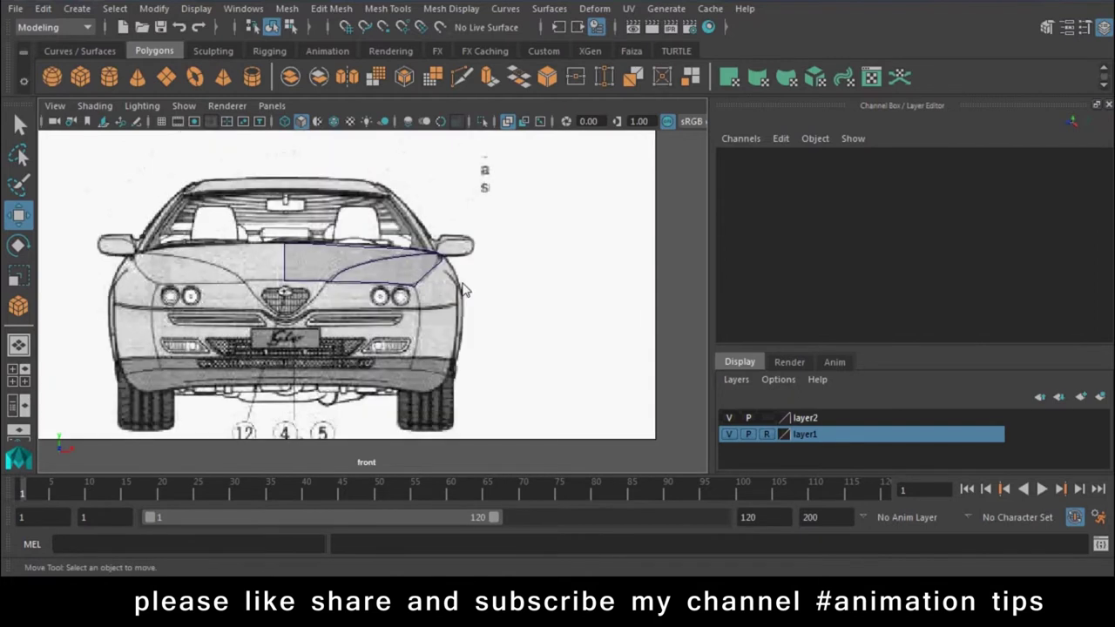
pyautogui.moveTo(462, 290)
pyautogui.mouseDown()
pyautogui.moveTo(375, 281)
pyautogui.moveTo(485, 283)
pyautogui.mouseUp()
pyautogui.scroll(1, 406, 349)
pyautogui.scroll(1, 406, 348)
pyautogui.scroll(1, 343, 331)
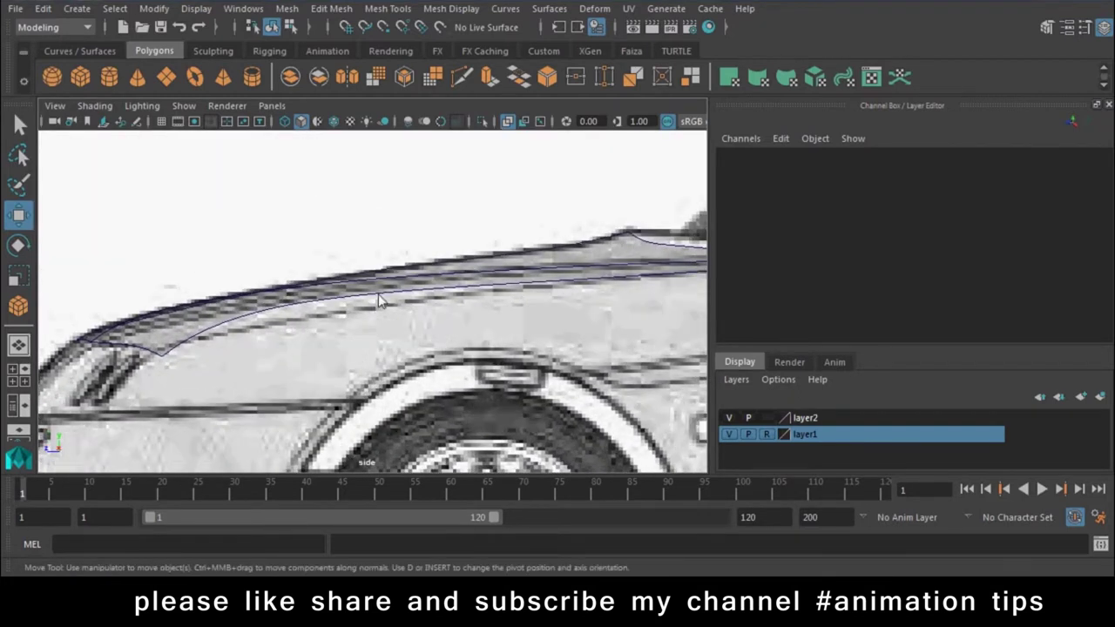
# Hide layer2 and nudge the hood side curve's control vertices to match the hood line
pyautogui.click(378, 301)
pyautogui.moveTo(368, 166); pyautogui.dragTo(305, 169, button='right')
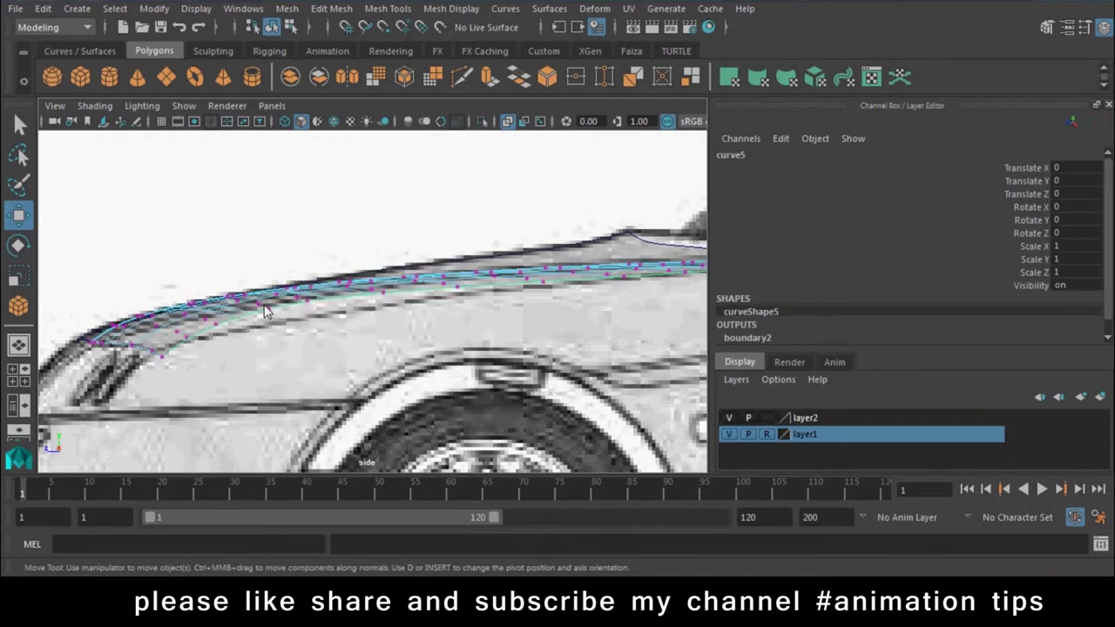
pyautogui.hotkey('ctrl', 'z')
pyautogui.click(730, 418)
pyautogui.moveTo(361, 186); pyautogui.dragTo(287, 187, button='right')
pyautogui.click(235, 321)
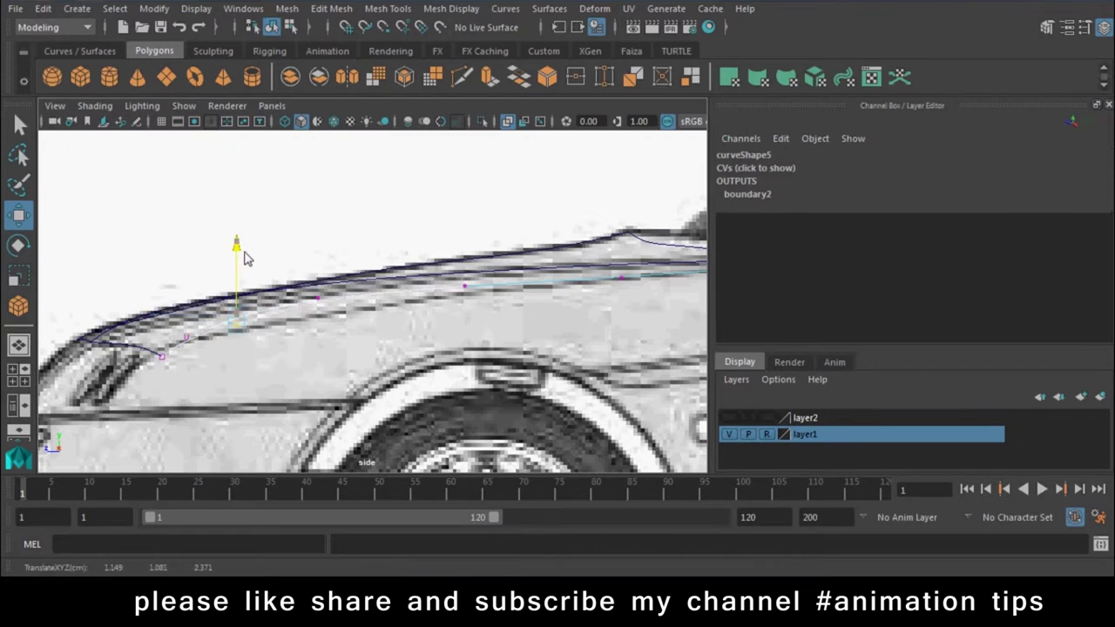
pyautogui.click(161, 364)
pyautogui.moveTo(155, 188)
pyautogui.mouseDown(button='right')
pyautogui.moveTo(24, 181)
pyautogui.moveTo(54, 197)
pyautogui.mouseUp(button='right')
pyautogui.click(169, 360)
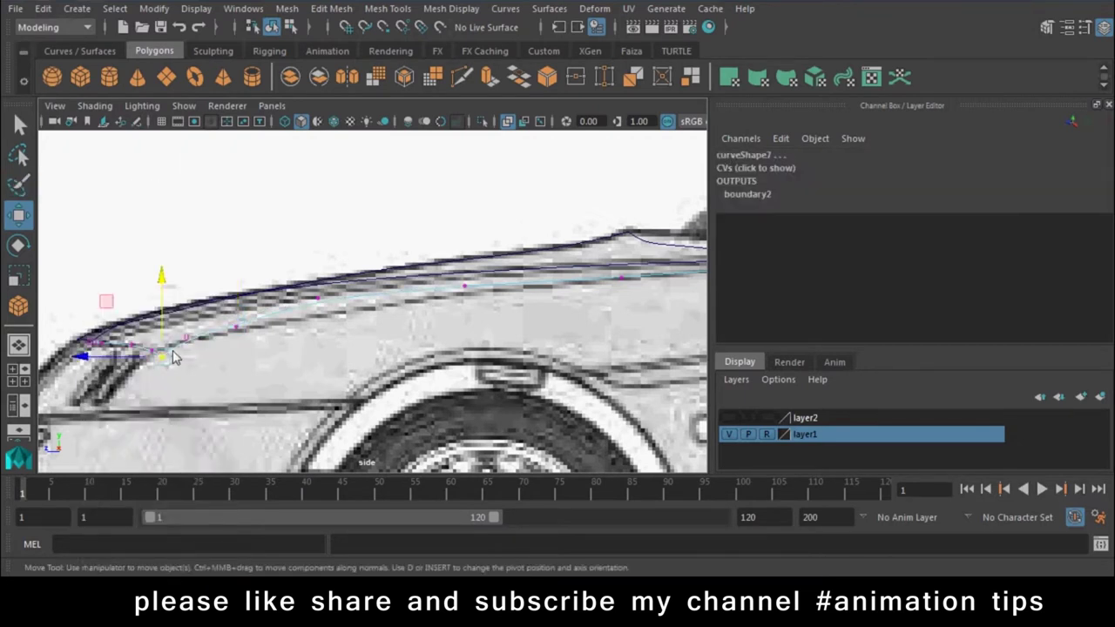
pyautogui.click(318, 299)
pyautogui.moveTo(318, 301); pyautogui.dragTo(325, 307)
pyautogui.click(465, 288)
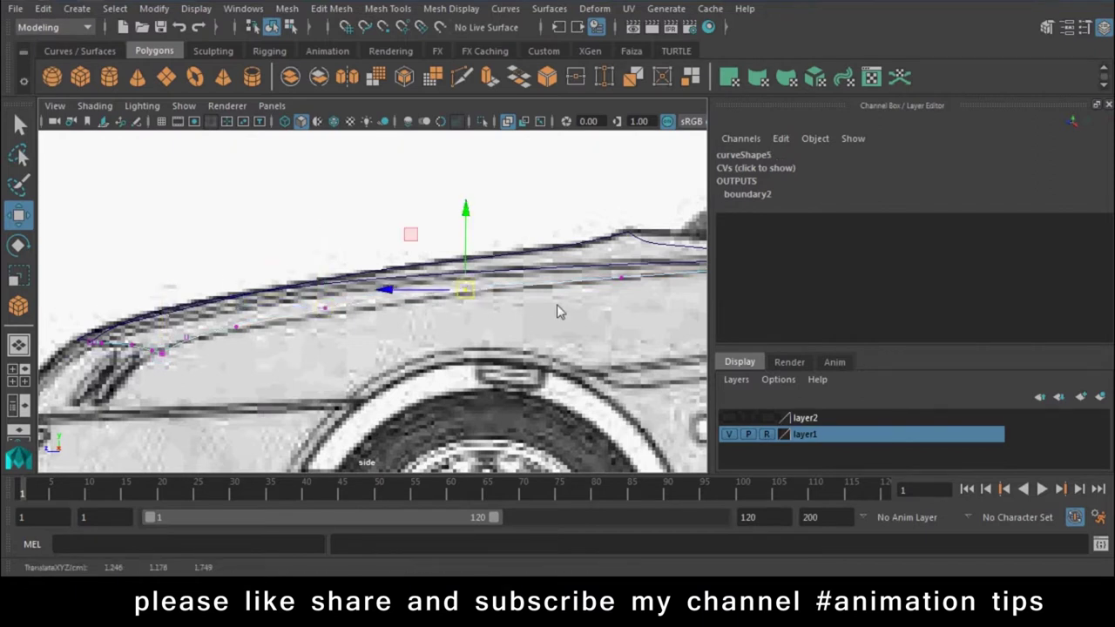
# Check the curve's roof-end vertex, then return to front view with the curve in object mode
pyautogui.scroll(3, 559, 311)
pyautogui.click(404, 347)
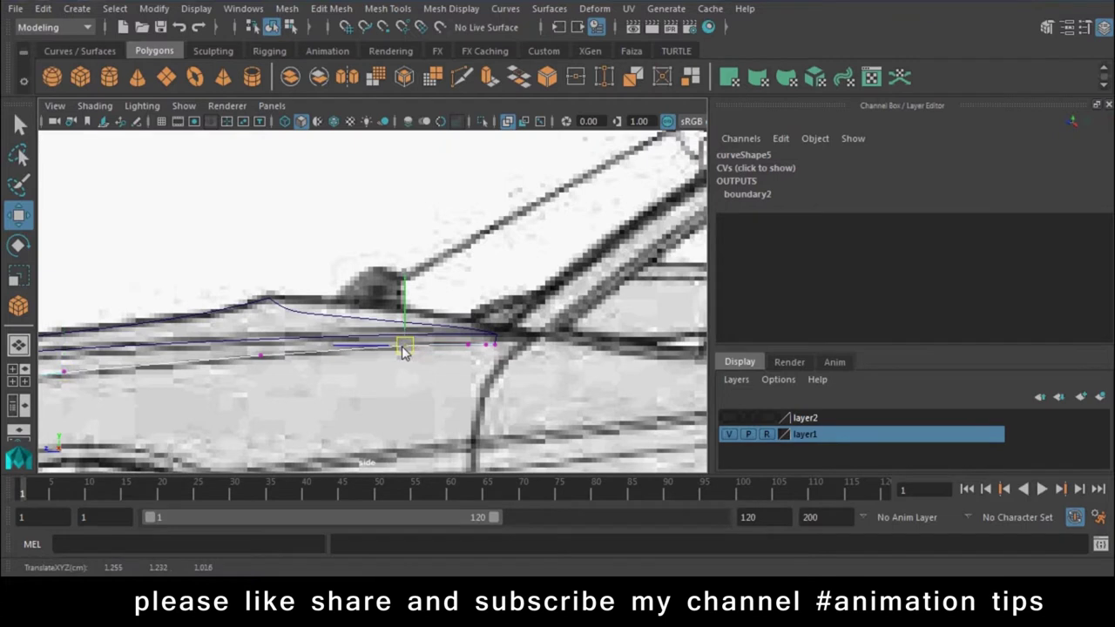
pyautogui.scroll(-5, 609, 348)
pyautogui.keyDown('alt'); pyautogui.moveTo(609, 349); pyautogui.dragTo(361, 346, button='middle'); pyautogui.keyUp('alt')
pyautogui.scroll(3, 398, 351)
pyautogui.press('space')
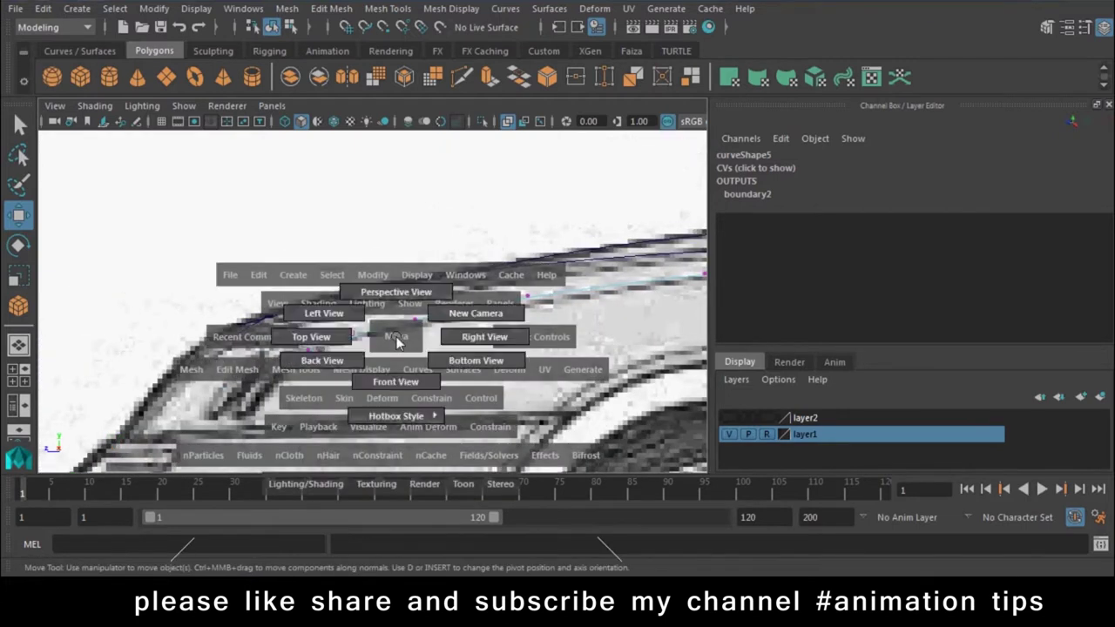
pyautogui.moveTo(396, 341); pyautogui.dragTo(396, 382)
pyautogui.rightClick(413, 290)
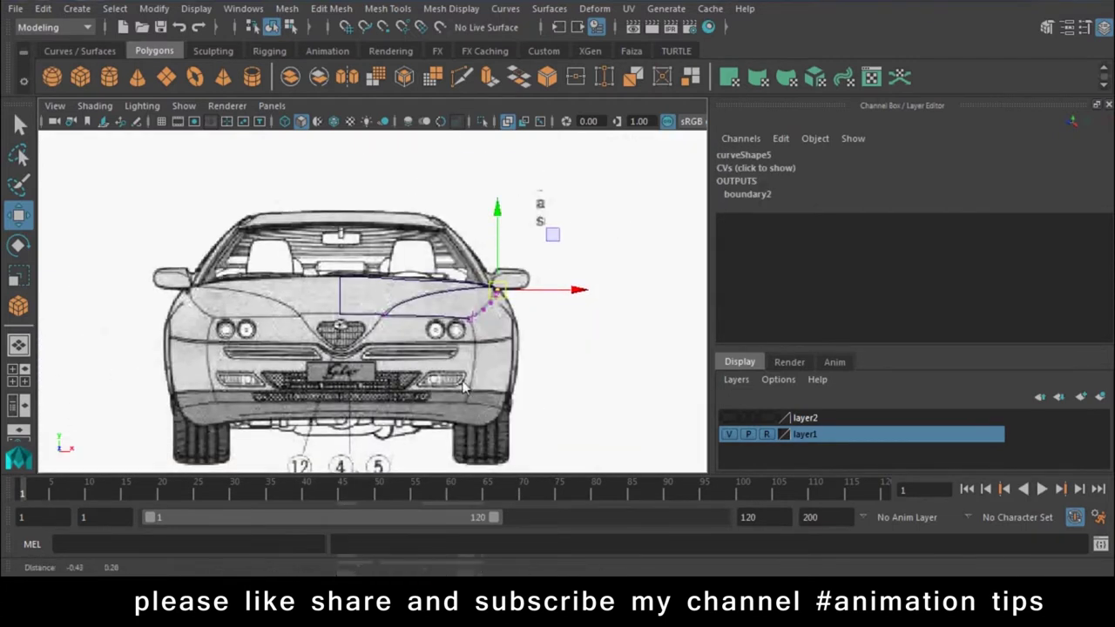
pyautogui.scroll(3, 578, 344)
pyautogui.scroll(2, 559, 296)
pyautogui.moveTo(582, 196); pyautogui.dragTo(660, 162, button='right')
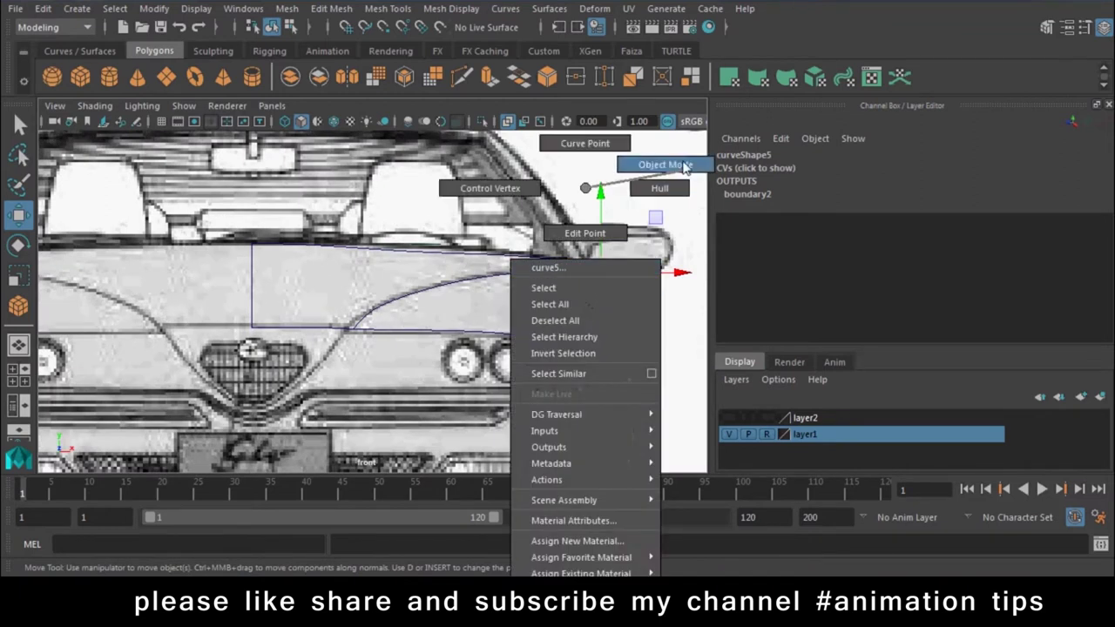
pyautogui.keyDown('alt'); pyautogui.moveTo(403, 348); pyautogui.dragTo(415, 346, button='middle'); pyautogui.keyUp('alt')
pyautogui.scroll(2, 453, 326)
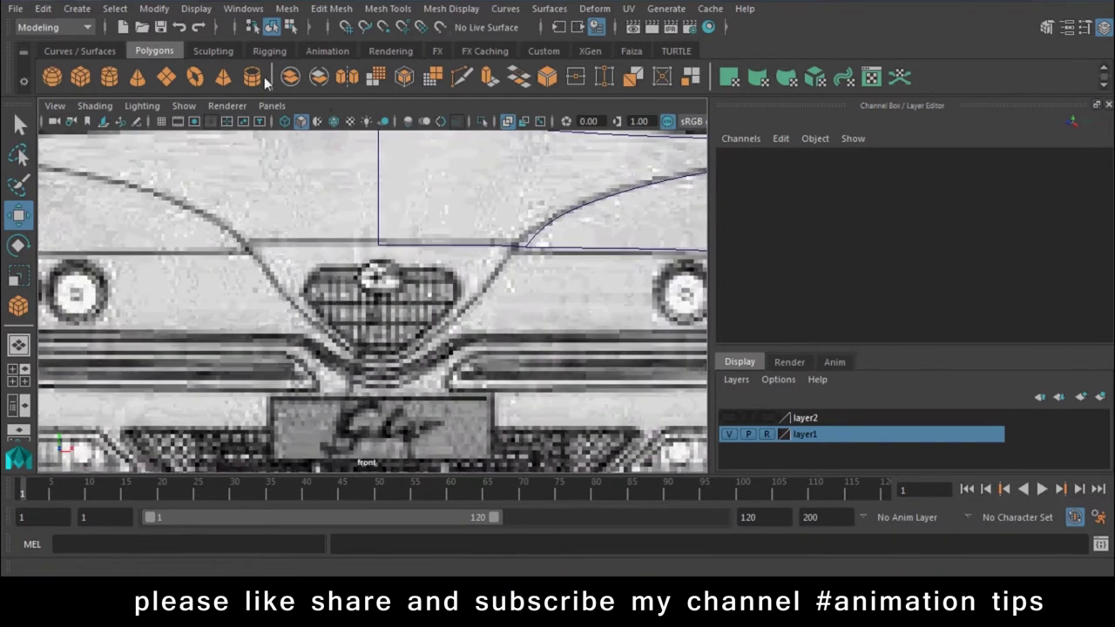
# Draw a two-point EP curve along the bottom of the front grille
pyautogui.click(83, 50)
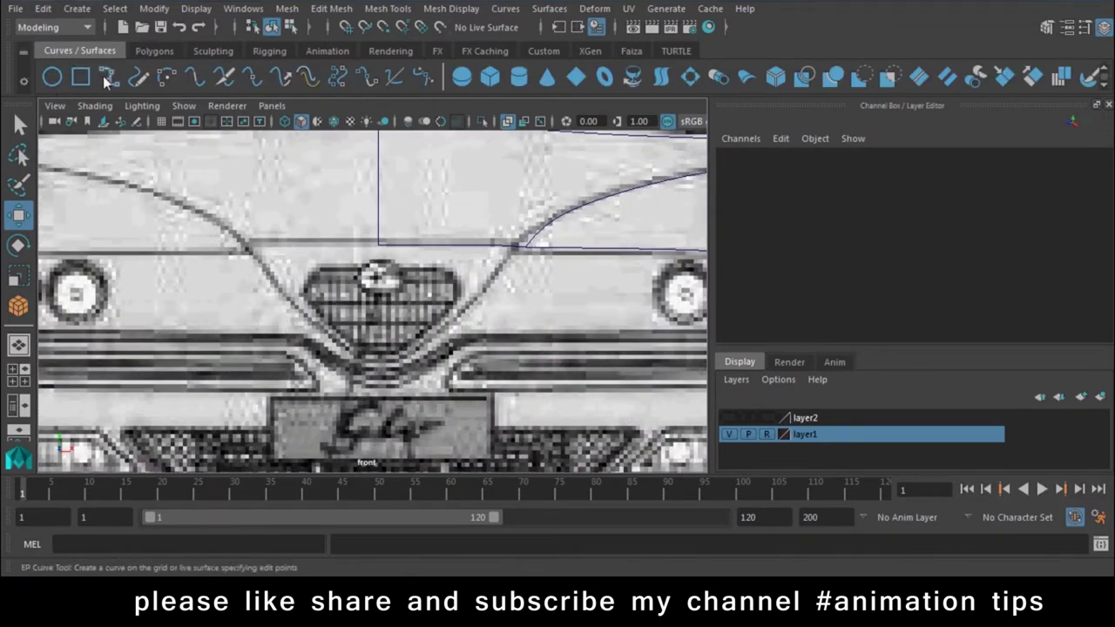
pyautogui.click(103, 76)
pyautogui.scroll(2, 303, 408)
pyautogui.scroll(1, 303, 408)
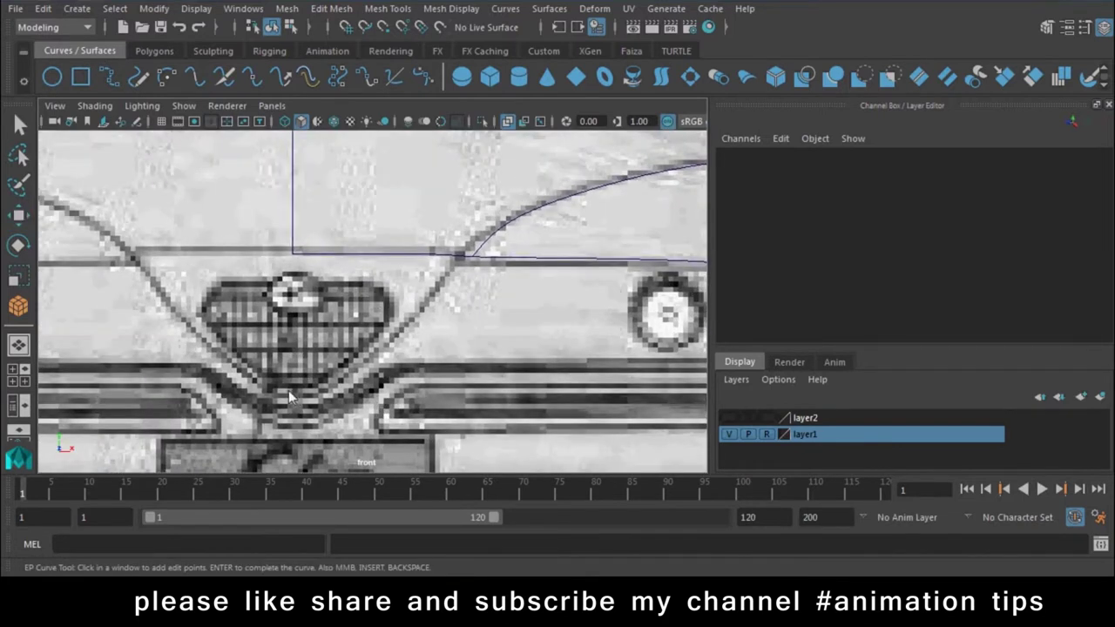
pyautogui.click(290, 392)
pyautogui.click(348, 381)
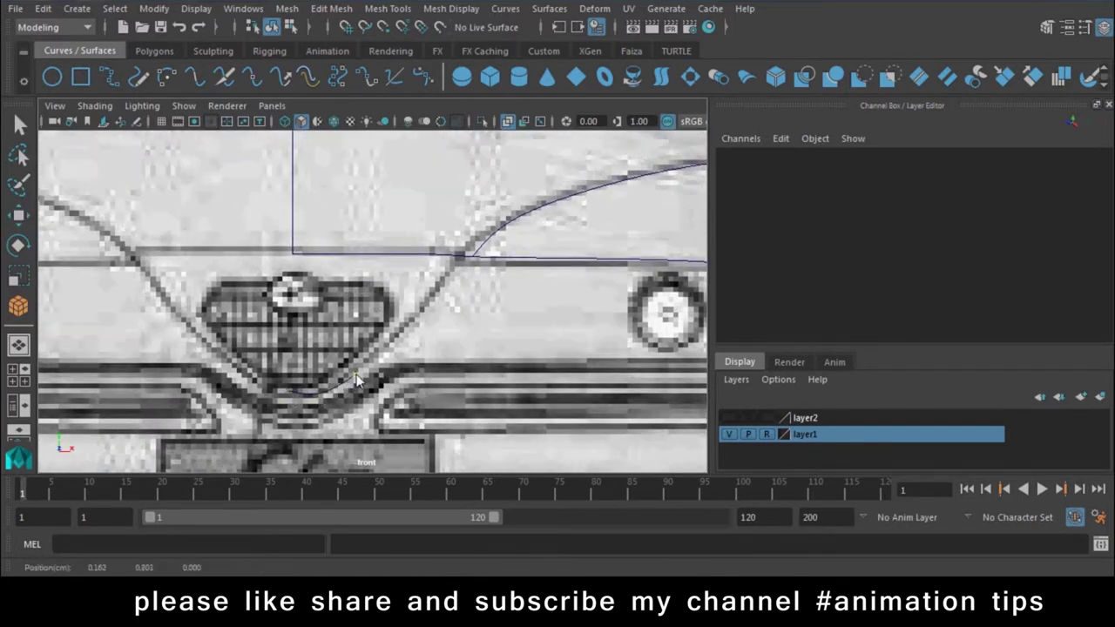
pyautogui.press('w')
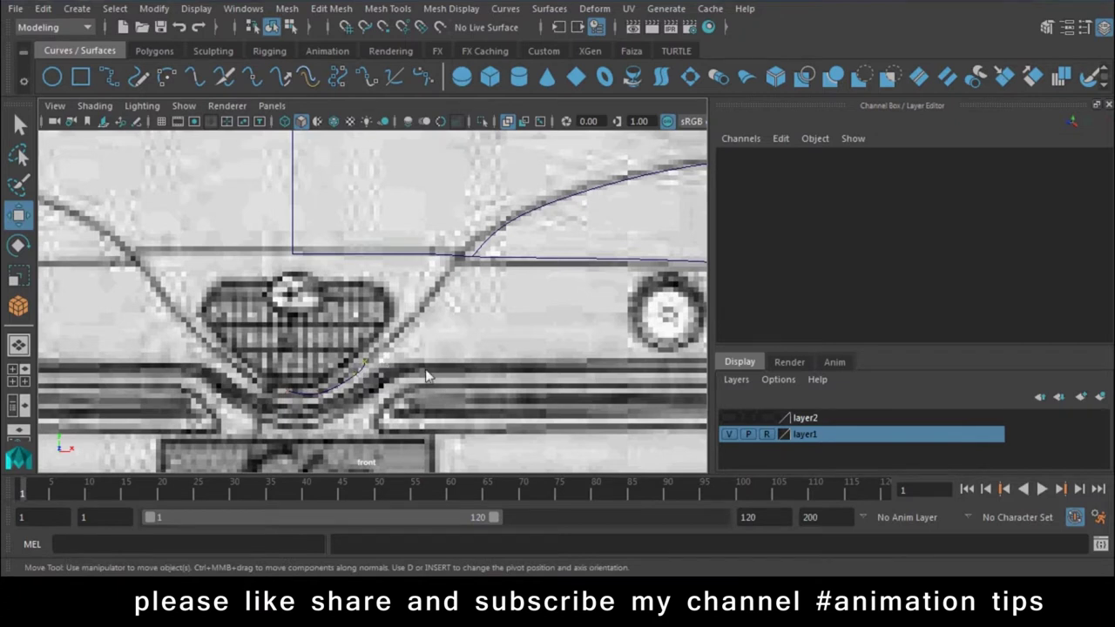
# In top view, move the grille curve forward to the nose at Z 3.013
pyautogui.click(340, 390)
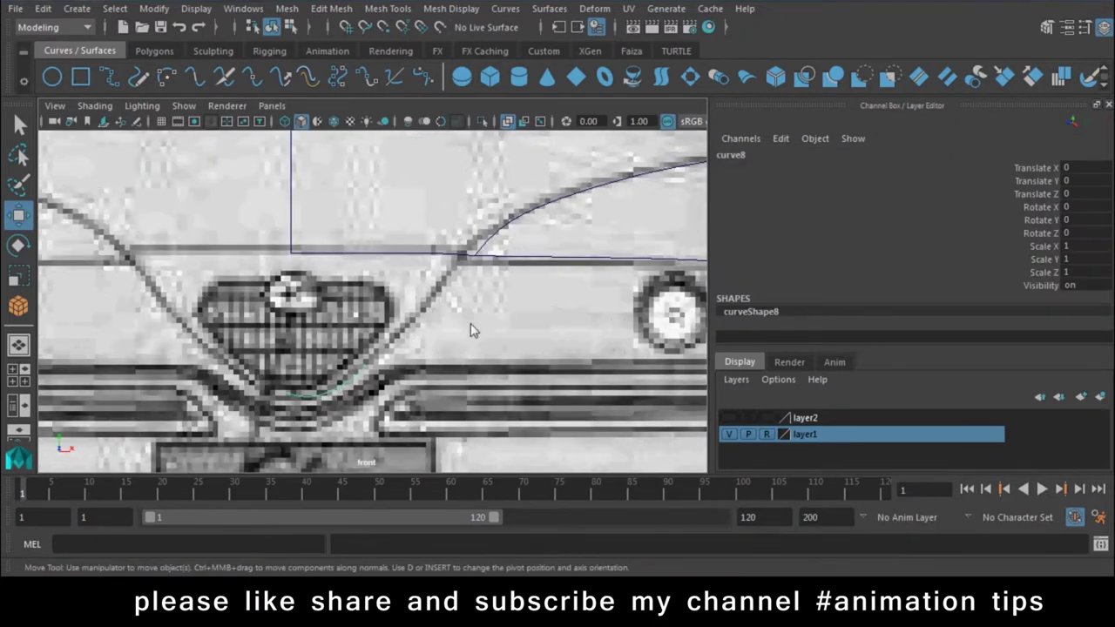
pyautogui.moveTo(471, 329); pyautogui.dragTo(439, 296)
pyautogui.scroll(-3, 354, 258)
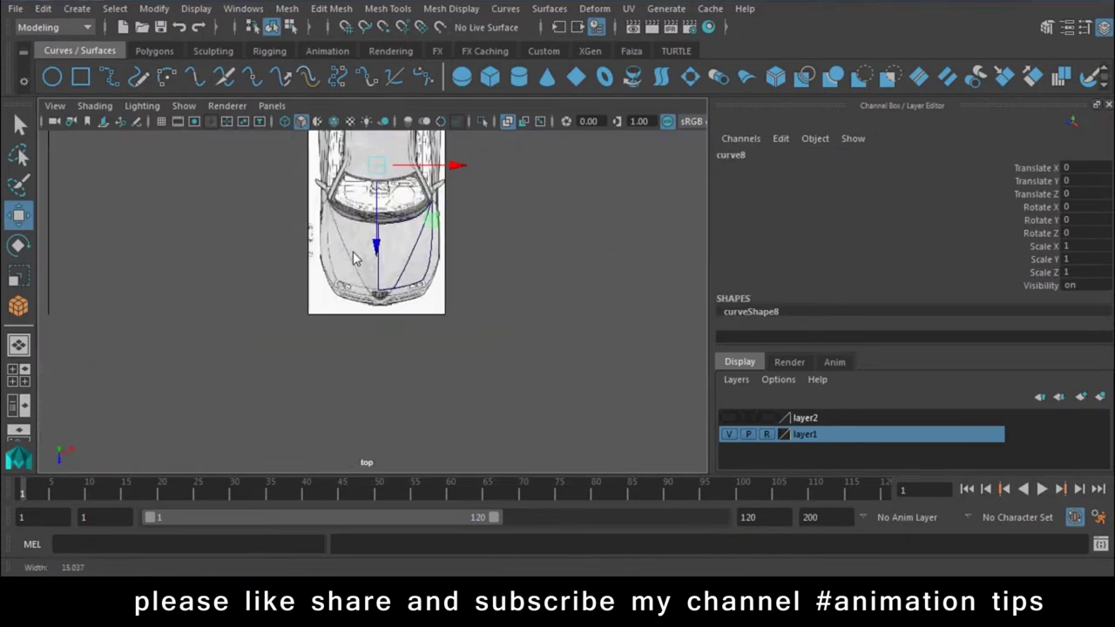
pyautogui.moveTo(375, 251); pyautogui.dragTo(385, 380)
pyautogui.moveTo(389, 425); pyautogui.dragTo(389, 429)
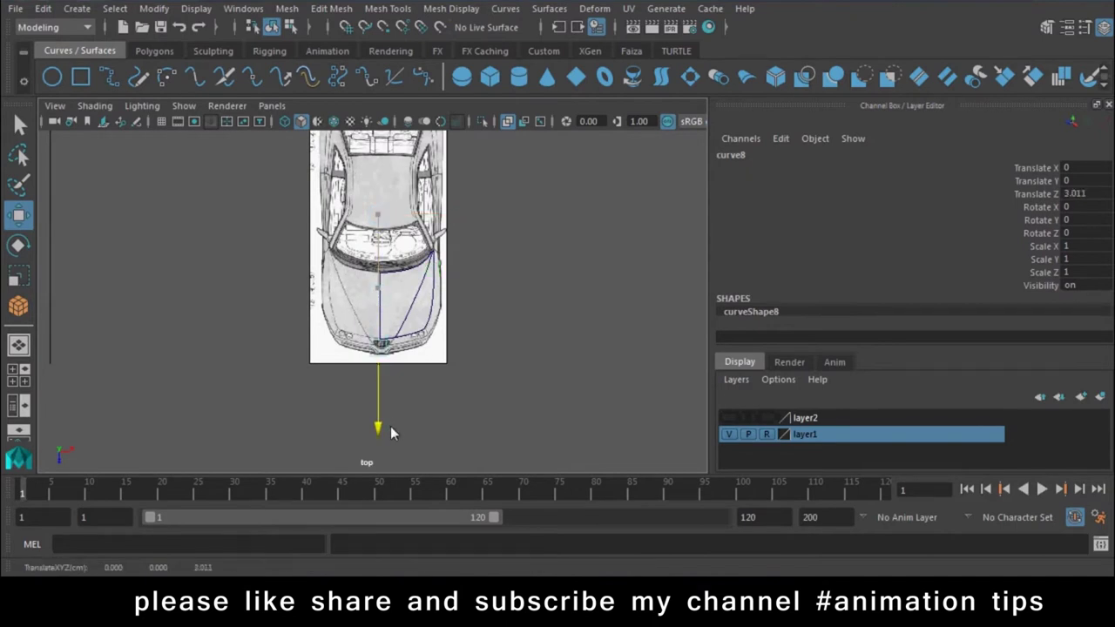
pyautogui.scroll(5, 399, 419)
pyautogui.scroll(1, 392, 376)
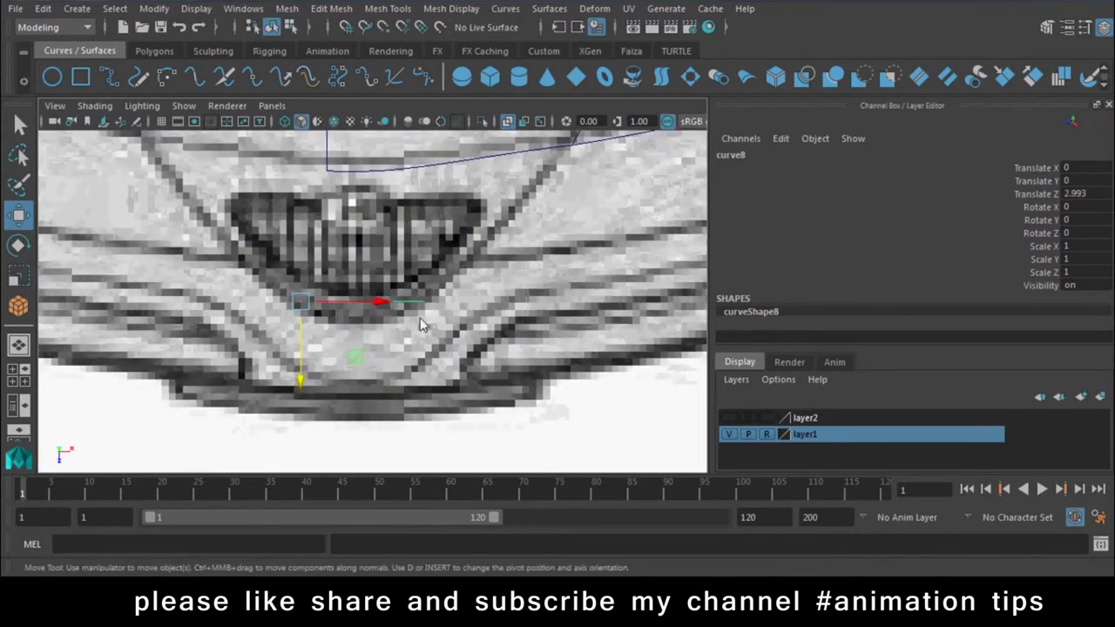
pyautogui.moveTo(305, 384); pyautogui.dragTo(358, 354)
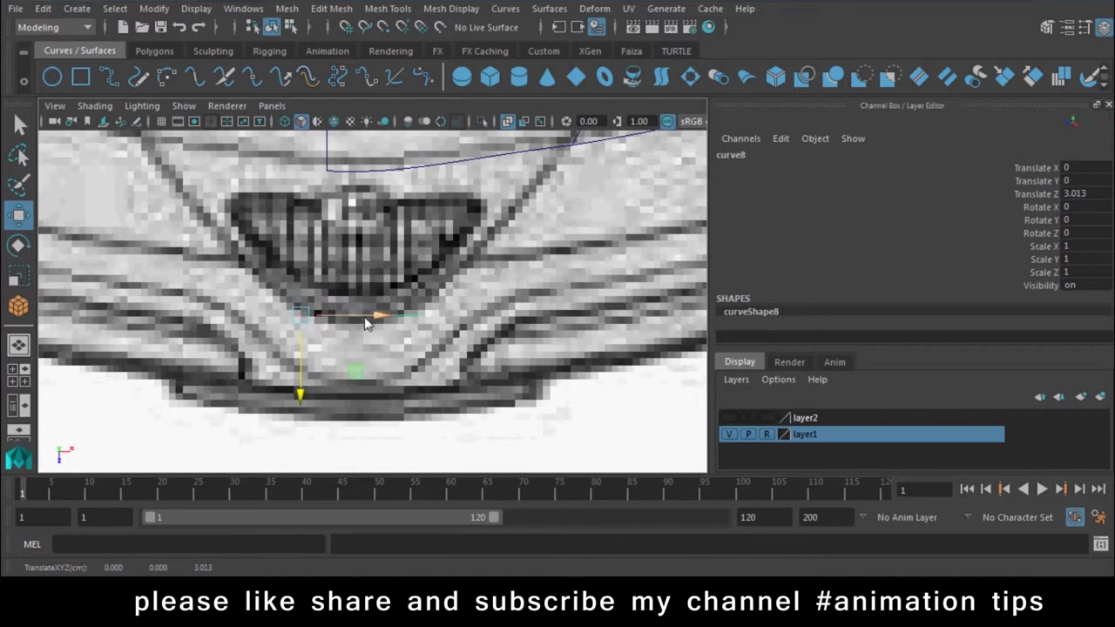
pyautogui.click(381, 327)
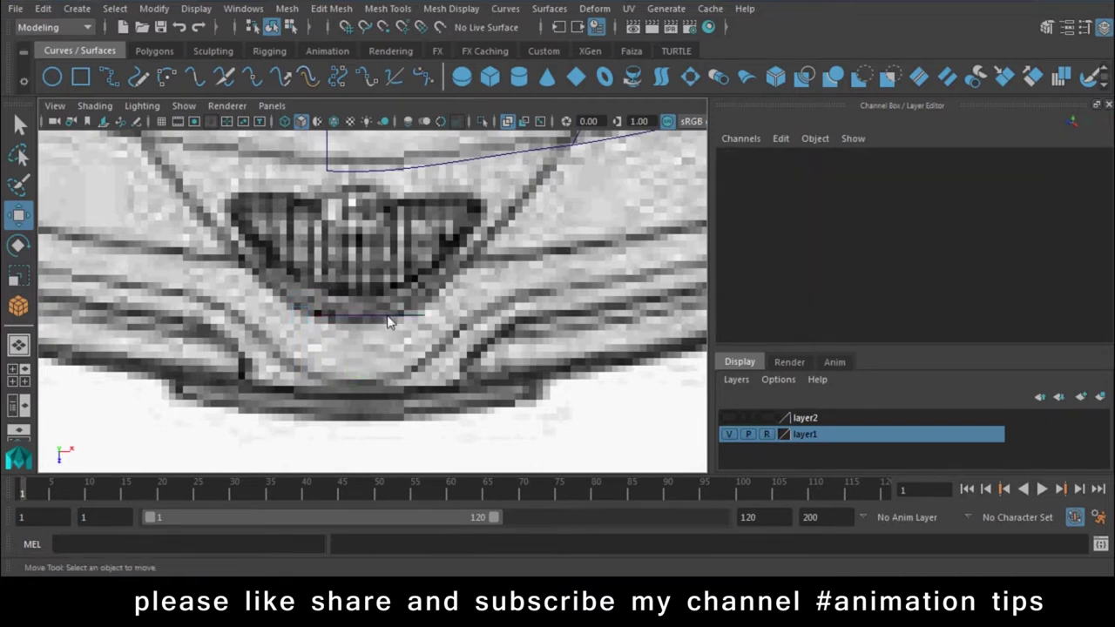
# Reshape the grille curve's vertices to follow the grille's lower outline in the blueprint
pyautogui.moveTo(388, 194); pyautogui.dragTo(250, 207, button='right')
pyautogui.click(424, 315)
pyautogui.moveTo(428, 393)
pyautogui.mouseDown()
pyautogui.moveTo(423, 368)
pyautogui.moveTo(420, 395)
pyautogui.moveTo(420, 381)
pyautogui.mouseUp()
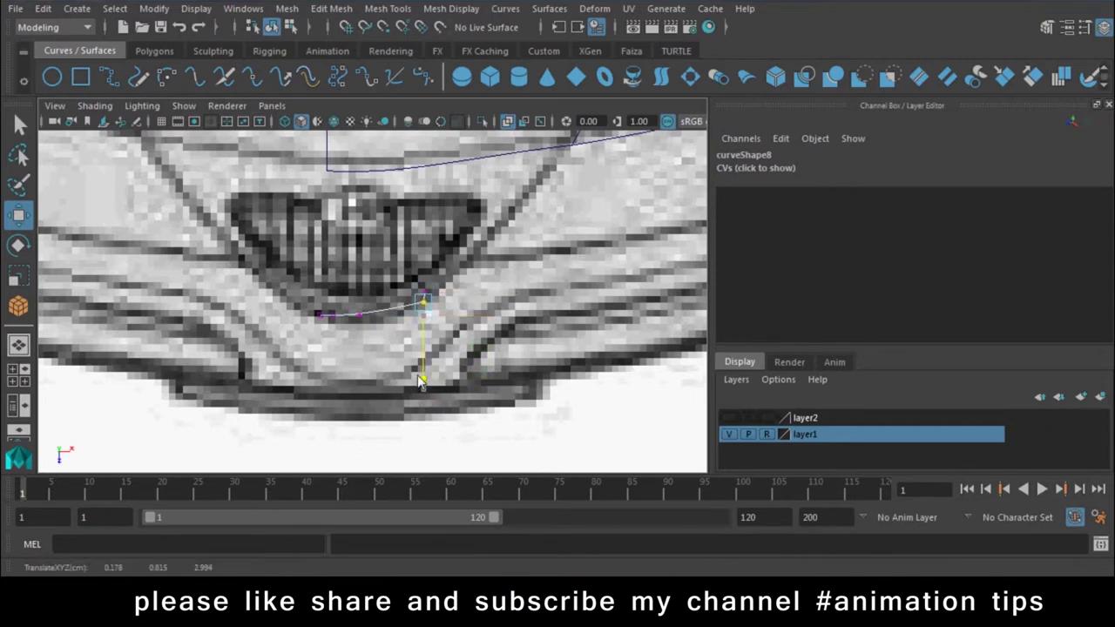
pyautogui.moveTo(423, 301); pyautogui.dragTo(445, 294)
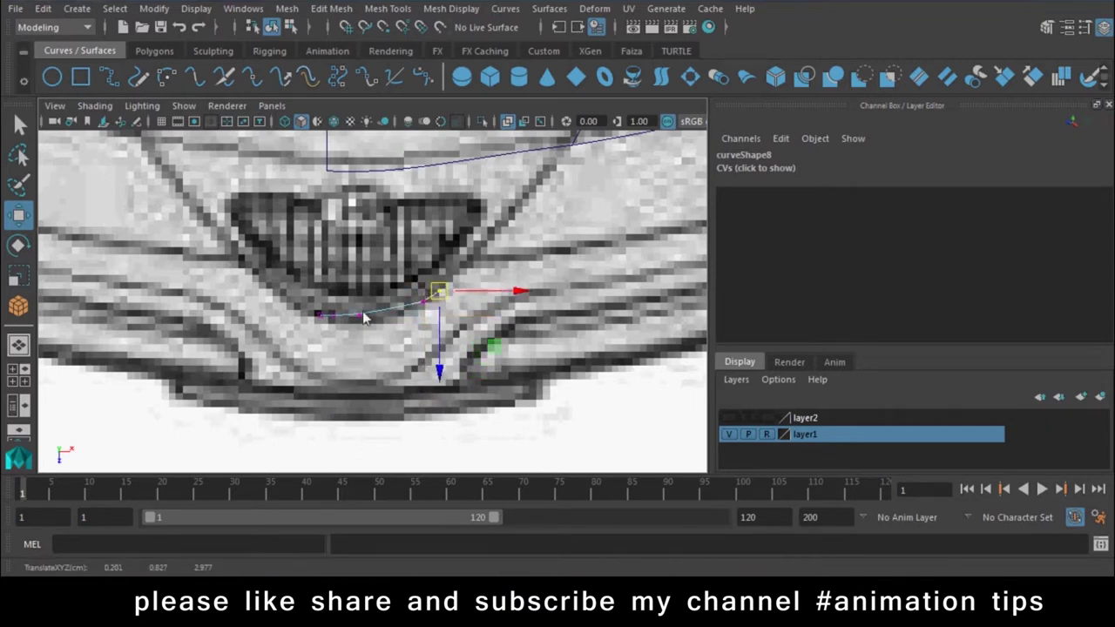
pyautogui.press('space')
pyautogui.moveTo(364, 318); pyautogui.dragTo(389, 364)
pyautogui.click(373, 349)
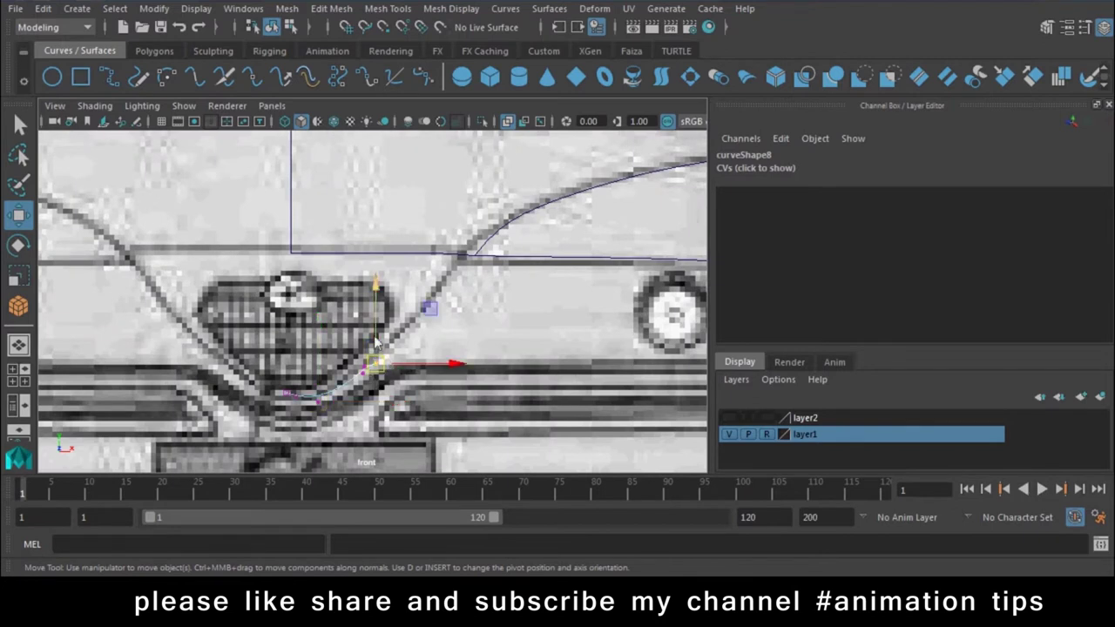
pyautogui.click(346, 386)
pyautogui.click(320, 403)
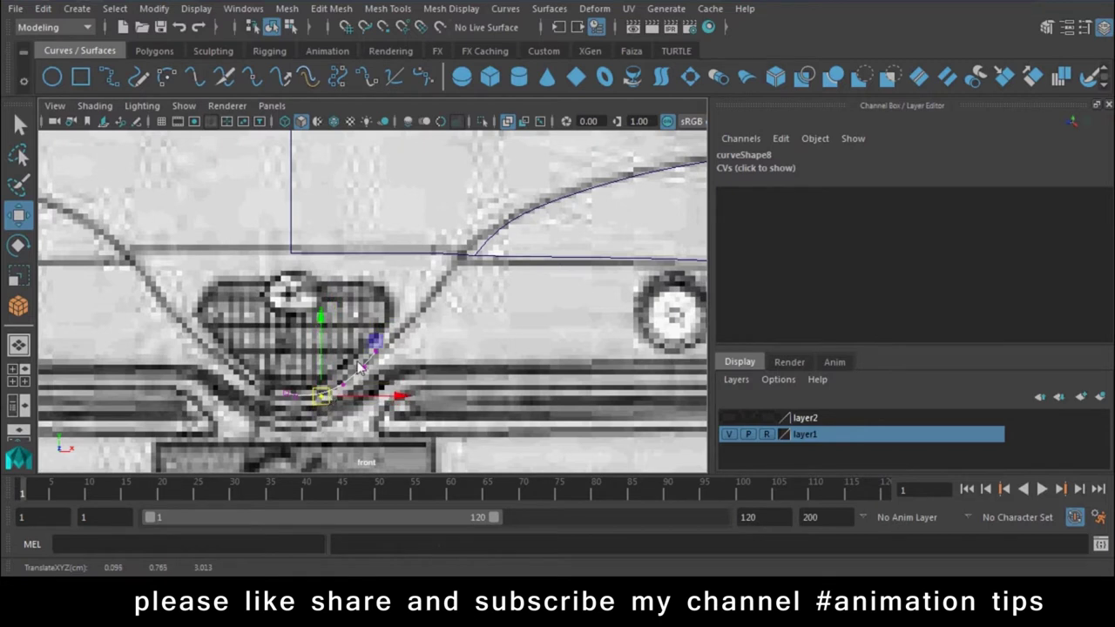
pyautogui.moveTo(361, 366); pyautogui.dragTo(440, 166, button='right')
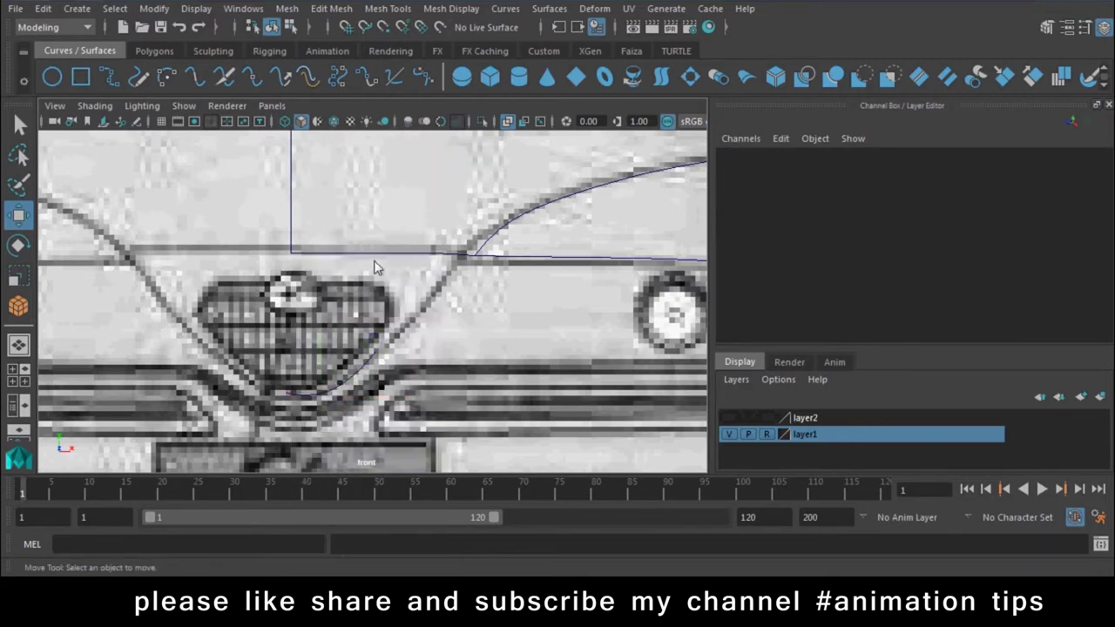
pyautogui.click(380, 255)
# Draw an EP curve from the grille bottom up to the guide line
pyautogui.click(107, 78)
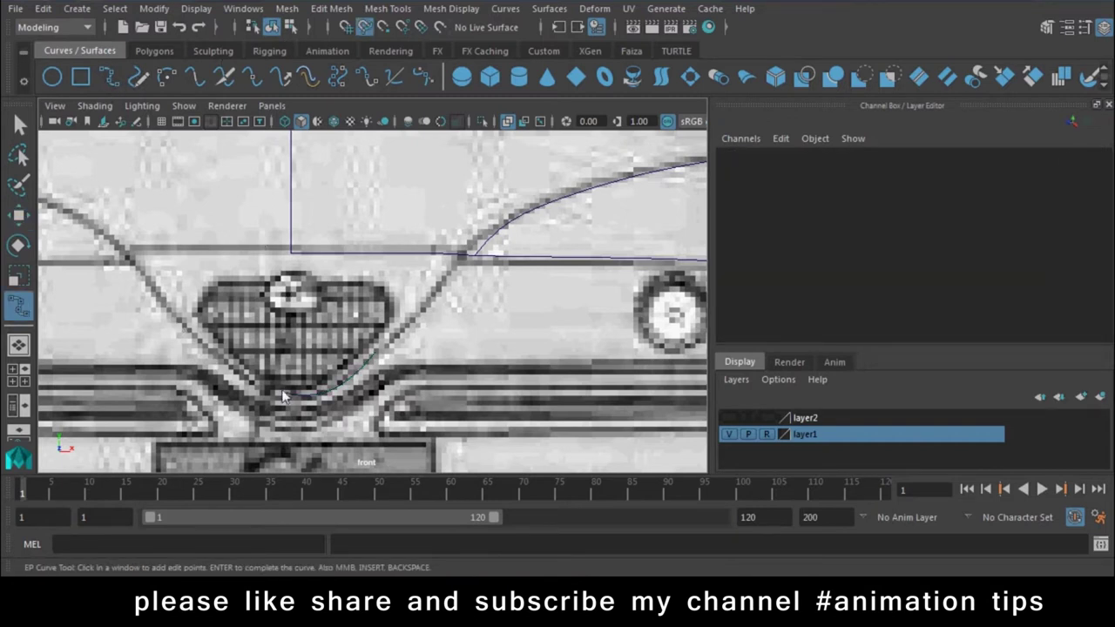
pyautogui.click(285, 394)
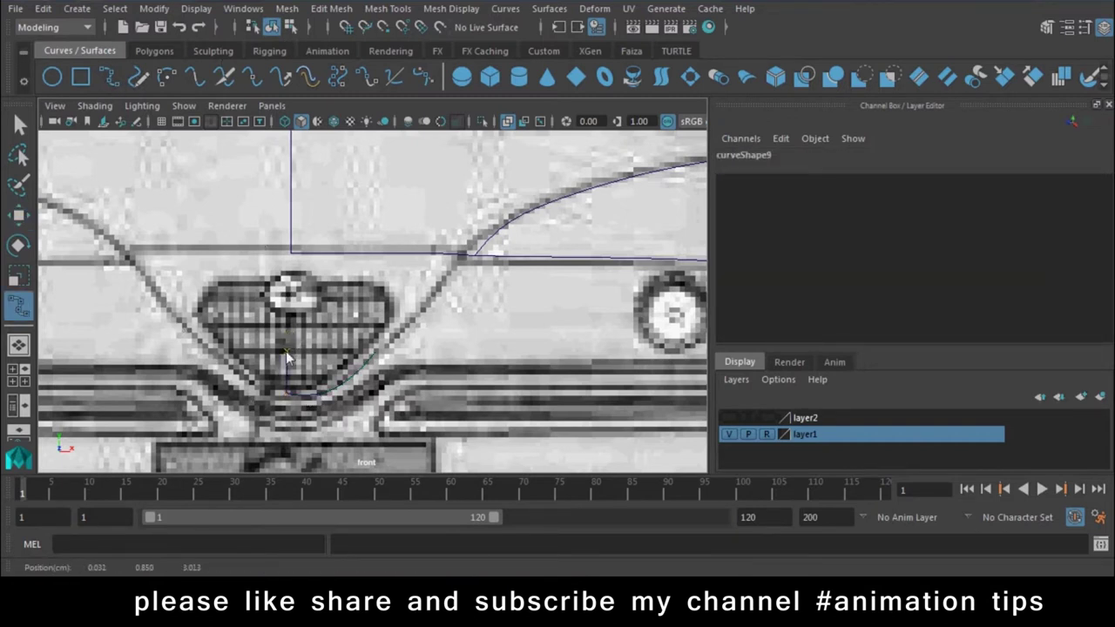
pyautogui.click(292, 253)
pyautogui.press('Return')
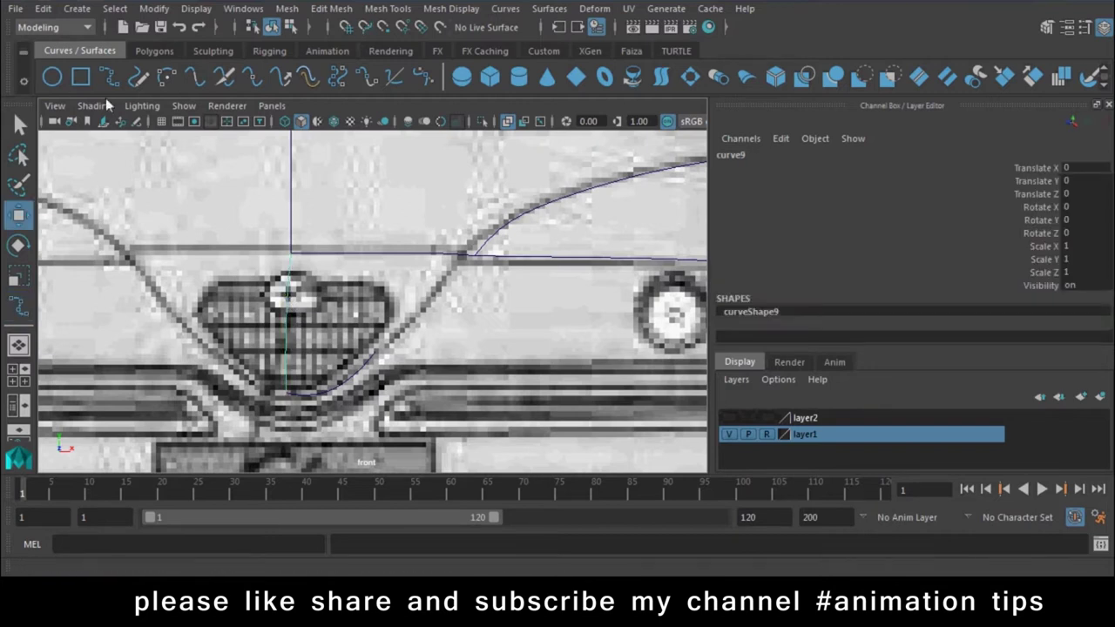
# Draw a curve snapped from the curve end onto the horizontal hood curve, then show its CVs
pyautogui.press('y')
pyautogui.press('c')
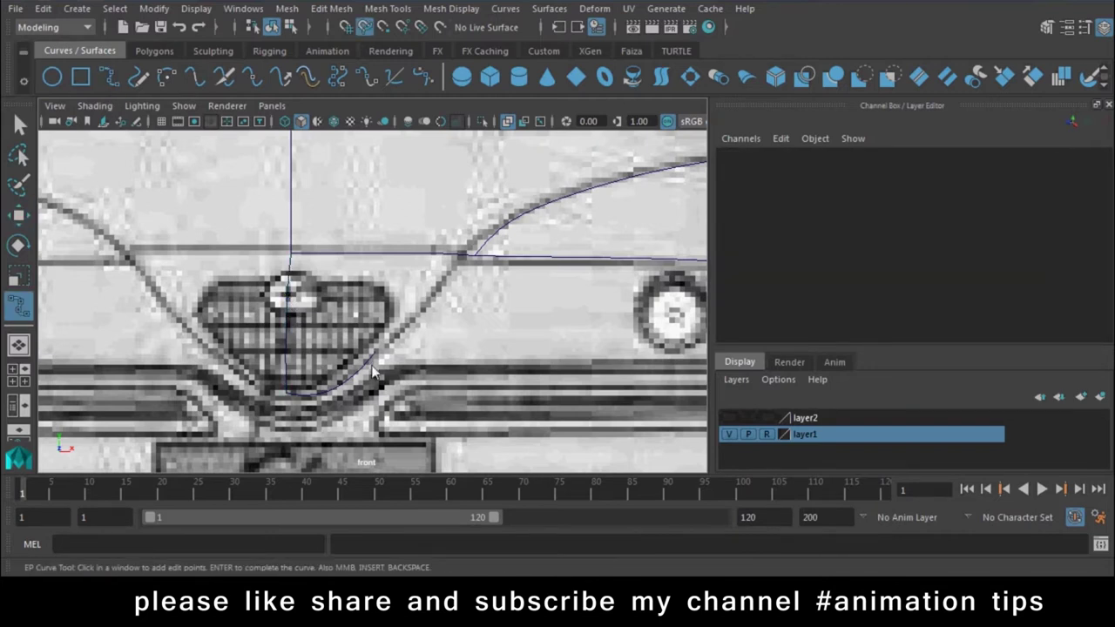
pyautogui.click(373, 373)
pyautogui.press('c')
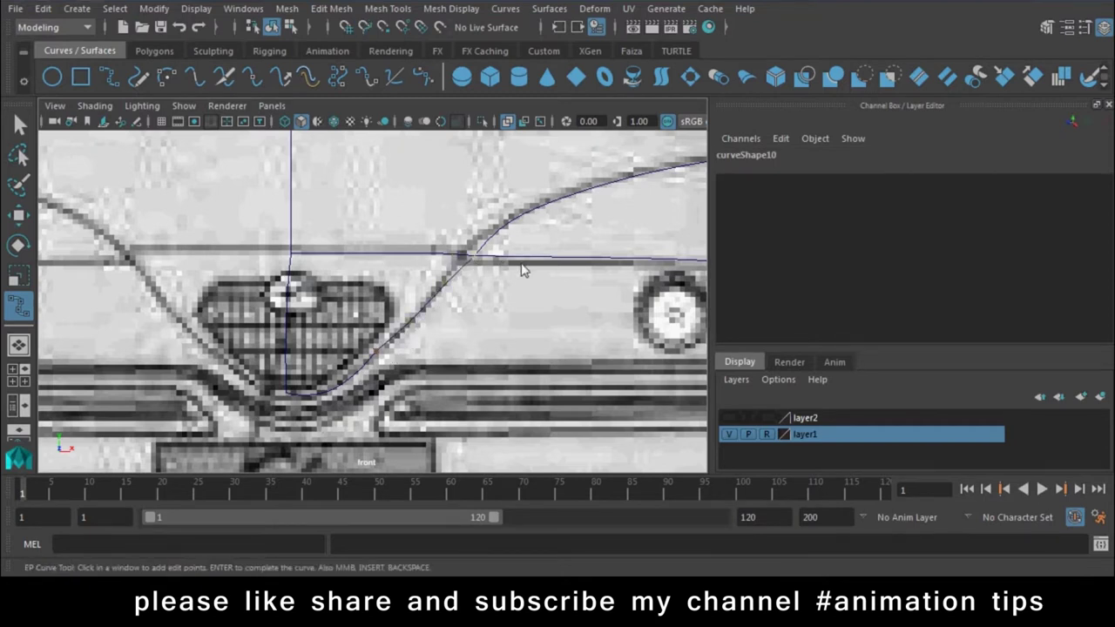
pyautogui.press('w')
pyautogui.press('space')
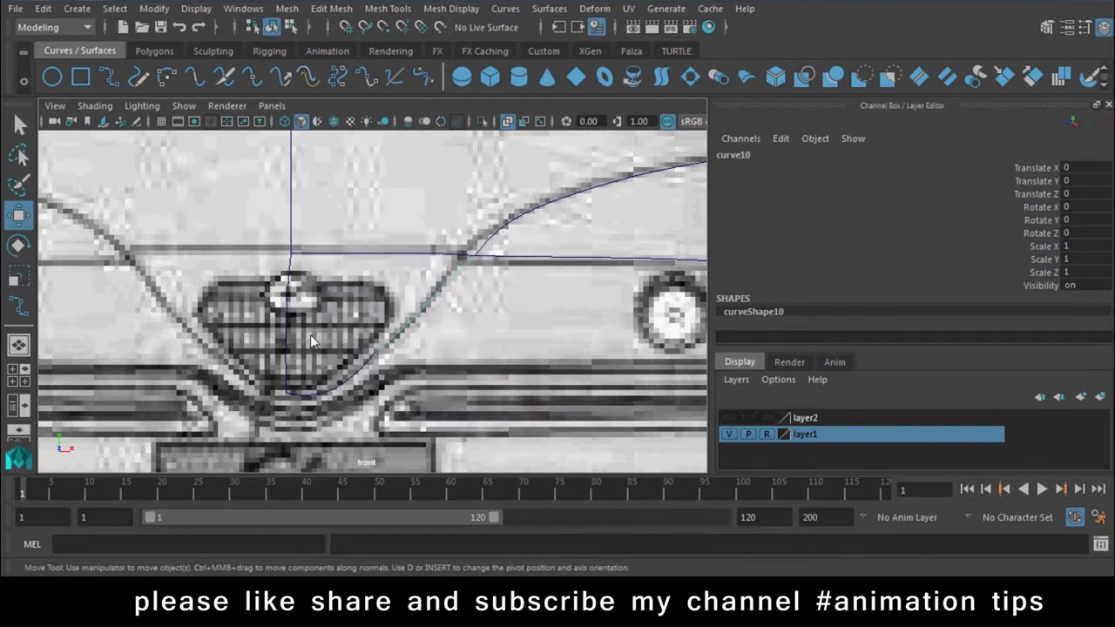
pyautogui.moveTo(414, 318); pyautogui.dragTo(325, 199, button='right')
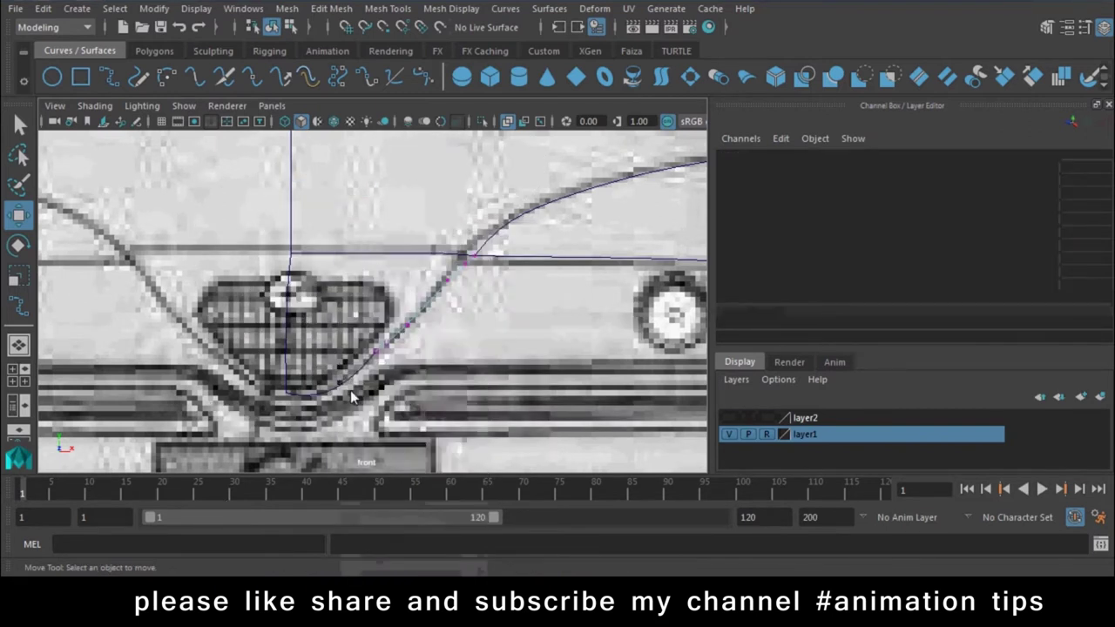
# In the side view, drag the first hood curve's CVs onto the sketch's hood line
pyautogui.press('space')
pyautogui.moveTo(353, 386); pyautogui.dragTo(301, 390)
pyautogui.keyDown('alt'); pyautogui.moveTo(300, 390); pyautogui.dragTo(409, 300, button='right'); pyautogui.keyUp('alt')
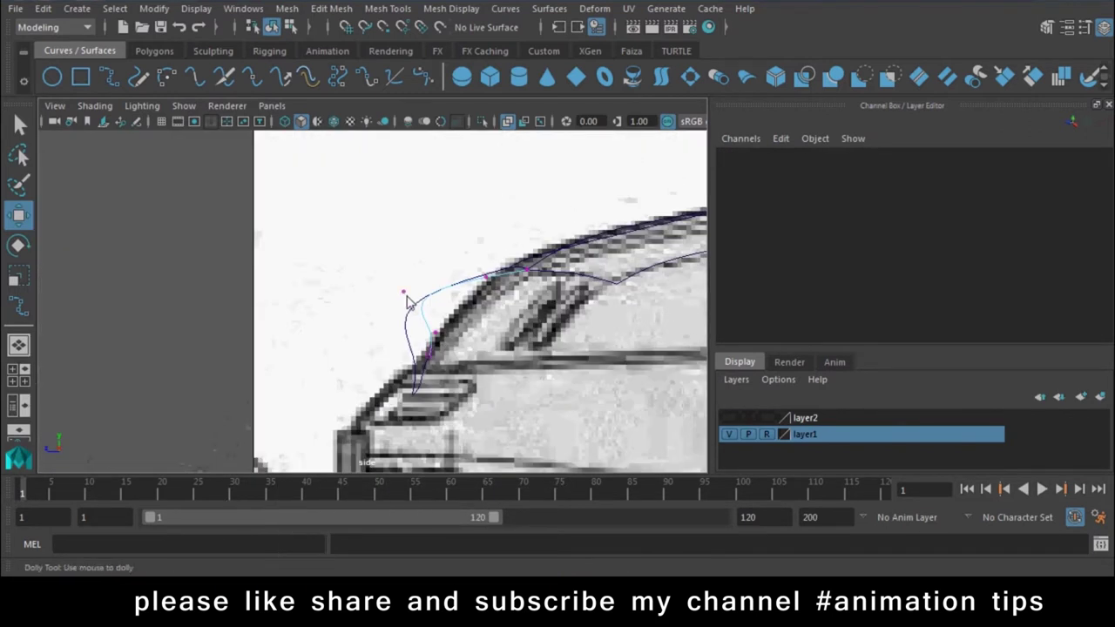
pyautogui.moveTo(357, 187); pyautogui.dragTo(229, 204, button='right')
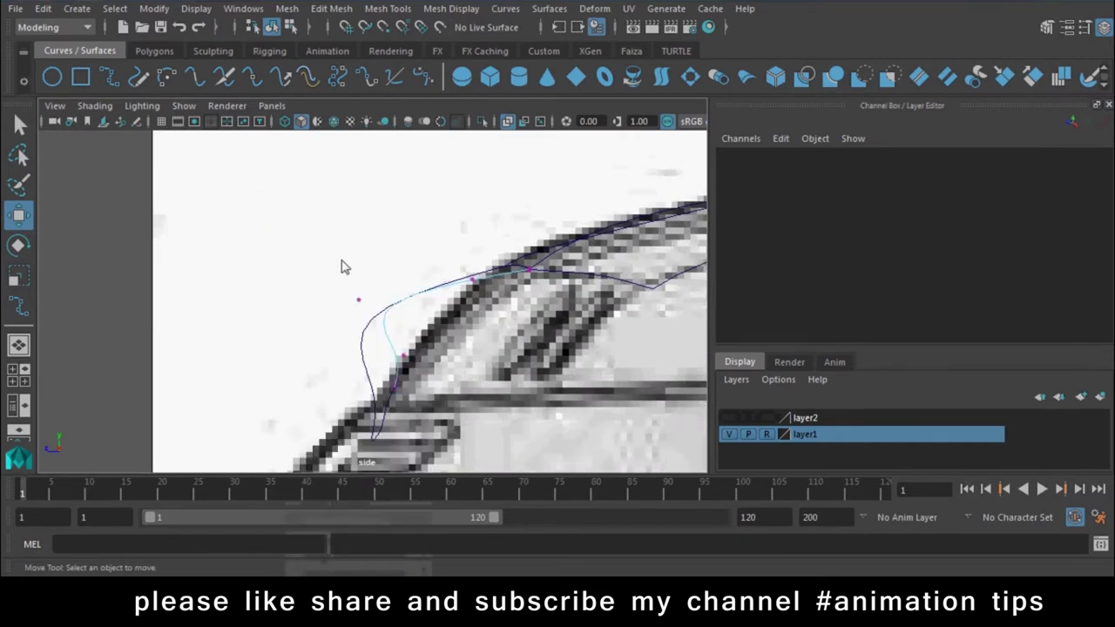
pyautogui.click(358, 300)
pyautogui.moveTo(358, 300); pyautogui.dragTo(435, 327)
pyautogui.click(473, 281)
pyautogui.moveTo(473, 280); pyautogui.dragTo(484, 282)
pyautogui.click(405, 357)
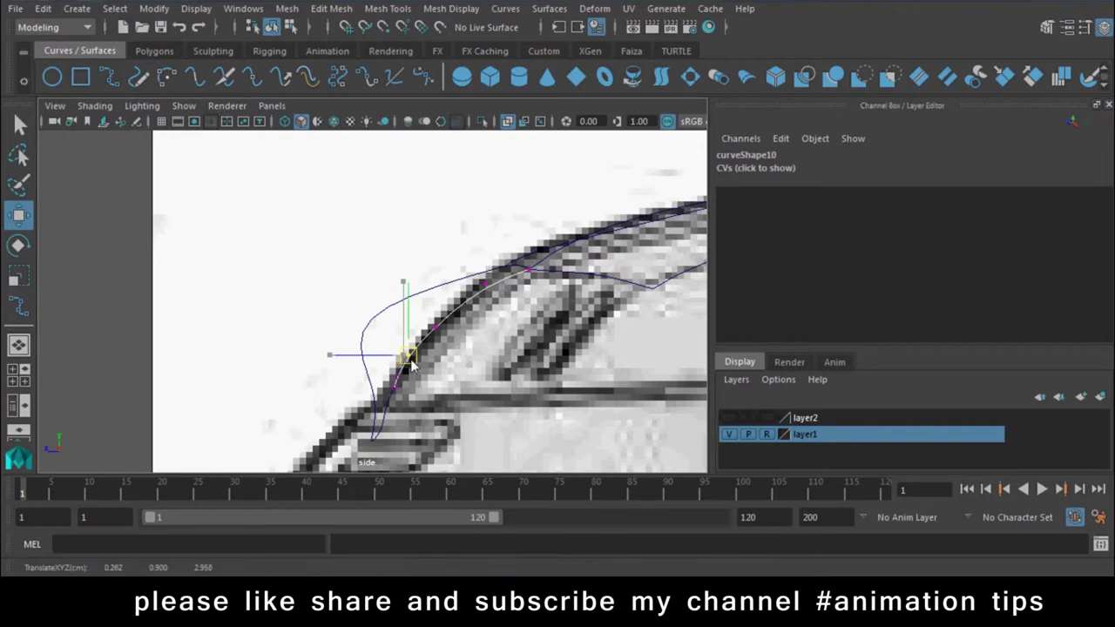
# Pull the other hood curve's CVs onto the side sketch's nose outline
pyautogui.press('F8')
pyautogui.moveTo(368, 186); pyautogui.dragTo(284, 186, button='right')
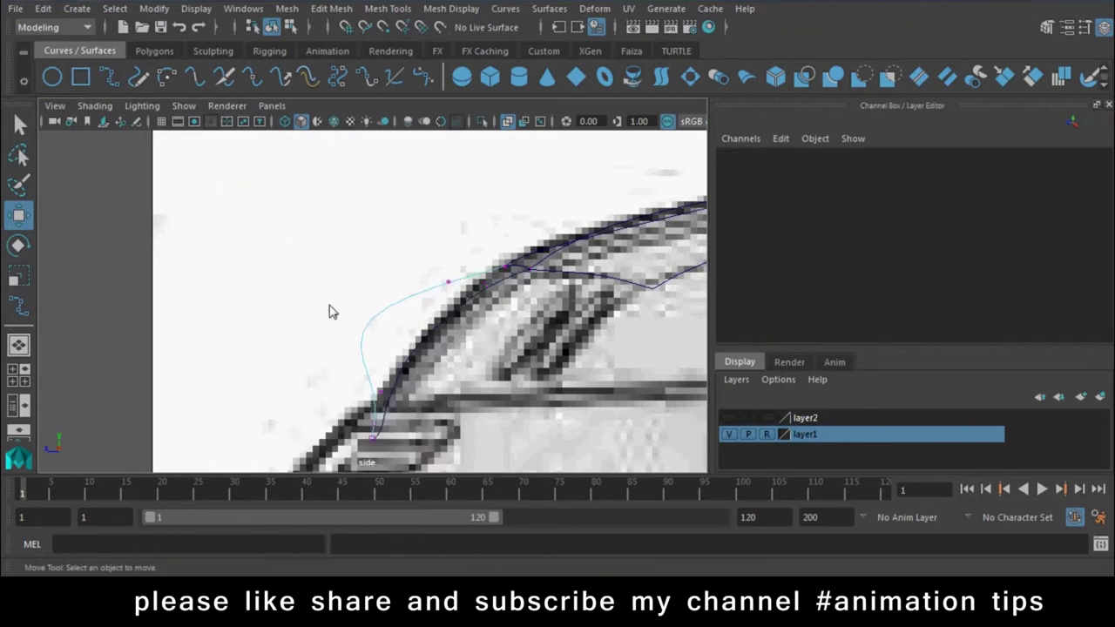
pyautogui.click(331, 312)
pyautogui.moveTo(331, 314); pyautogui.dragTo(412, 347)
pyautogui.click(462, 286)
pyautogui.click(381, 391)
pyautogui.moveTo(381, 392); pyautogui.dragTo(375, 424)
# Display the next curve's control vertices and select one near the nose
pyautogui.press('F8')
pyautogui.moveTo(391, 187); pyautogui.dragTo(291, 186, button='right')
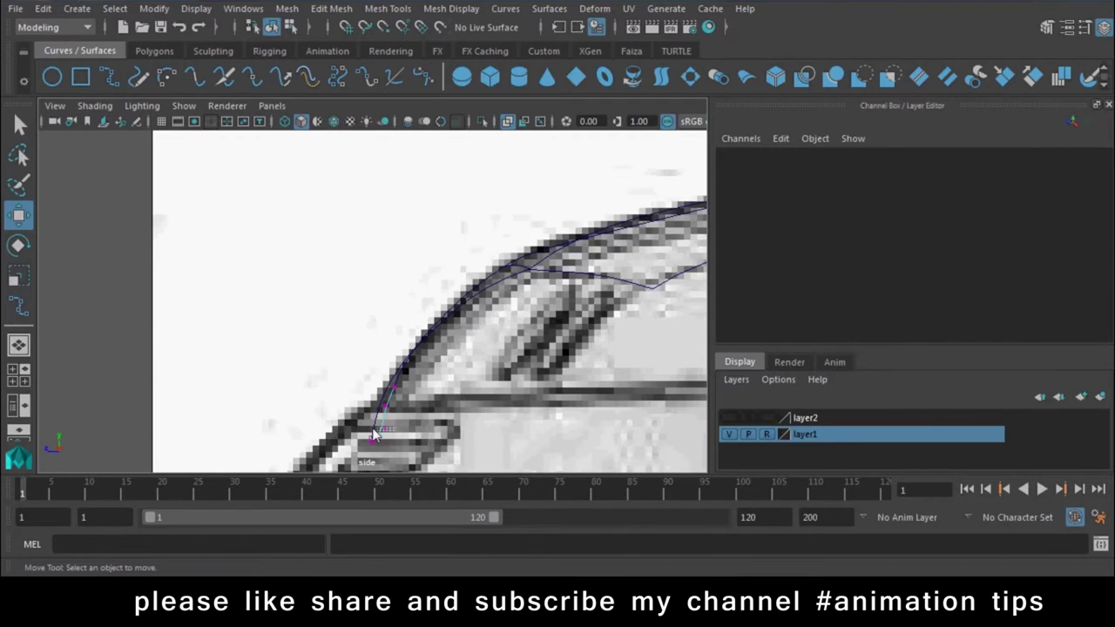
pyautogui.moveTo(398, 444); pyautogui.dragTo(291, 389)
pyautogui.press('space')
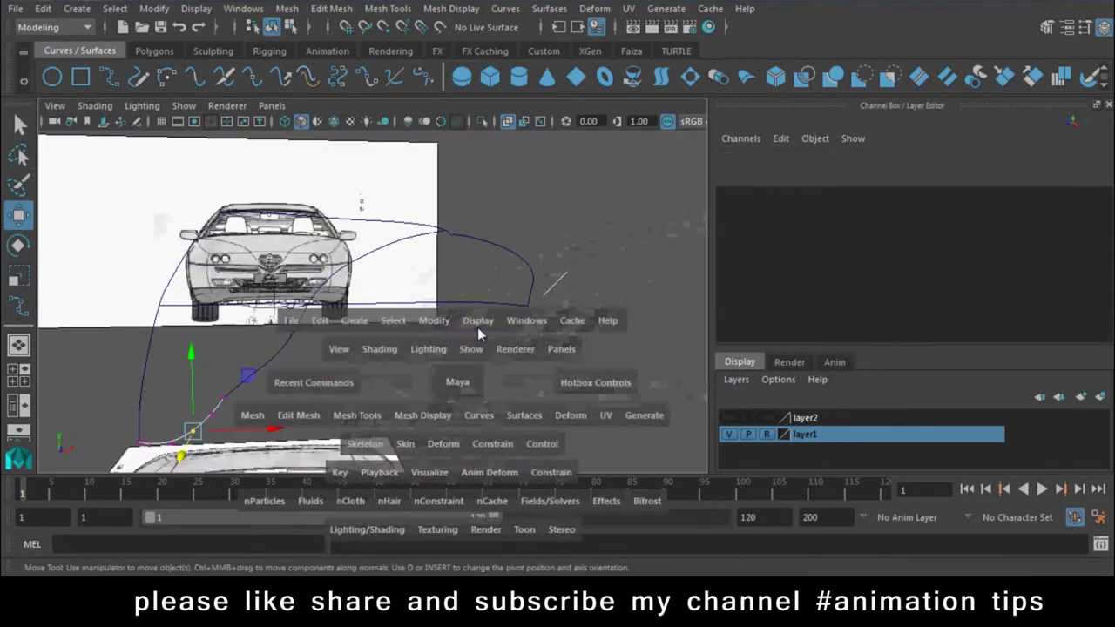
# In the front view, slide the diagonal curve's CVs onto the sketch's hood line
pyautogui.click(415, 343)
pyautogui.press('space')
pyautogui.moveTo(415, 350); pyautogui.dragTo(409, 388)
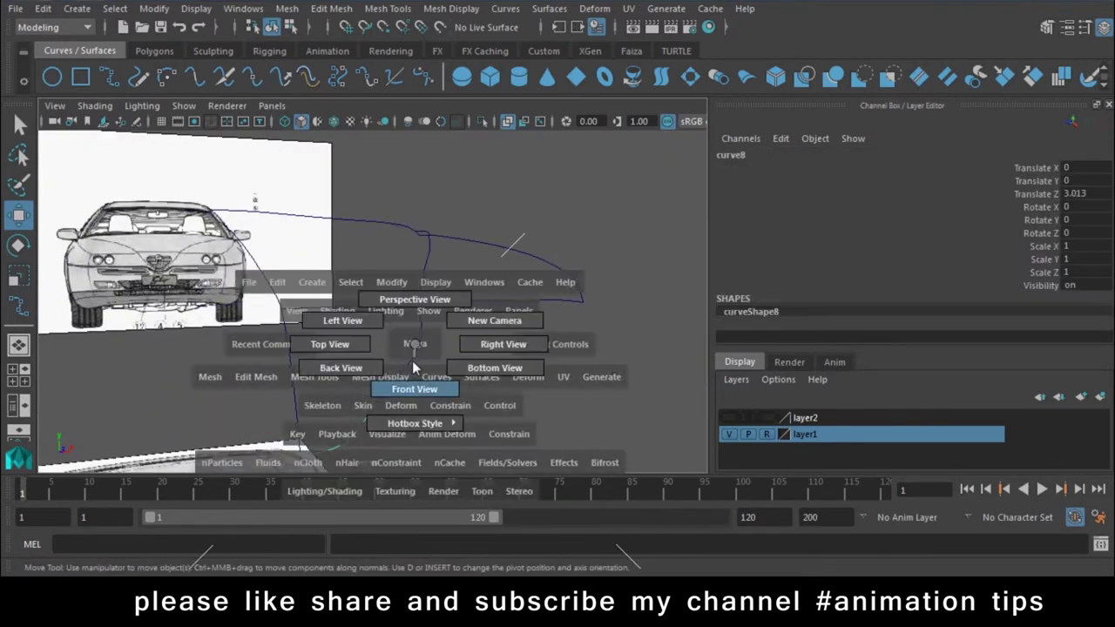
pyautogui.moveTo(426, 188); pyautogui.dragTo(340, 190, button='right')
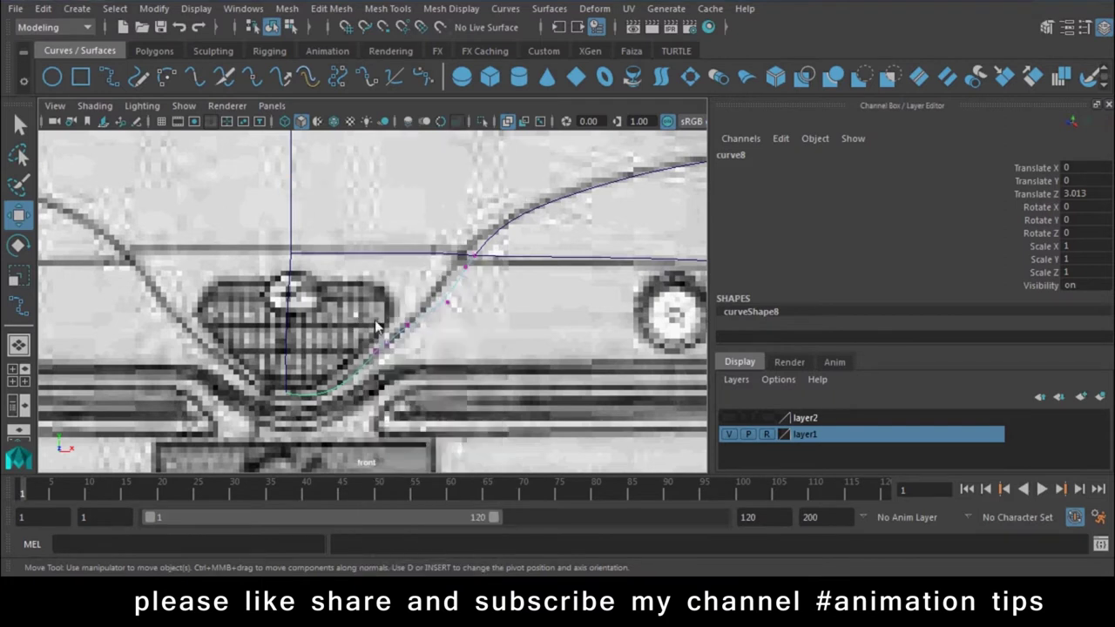
pyautogui.click(445, 304)
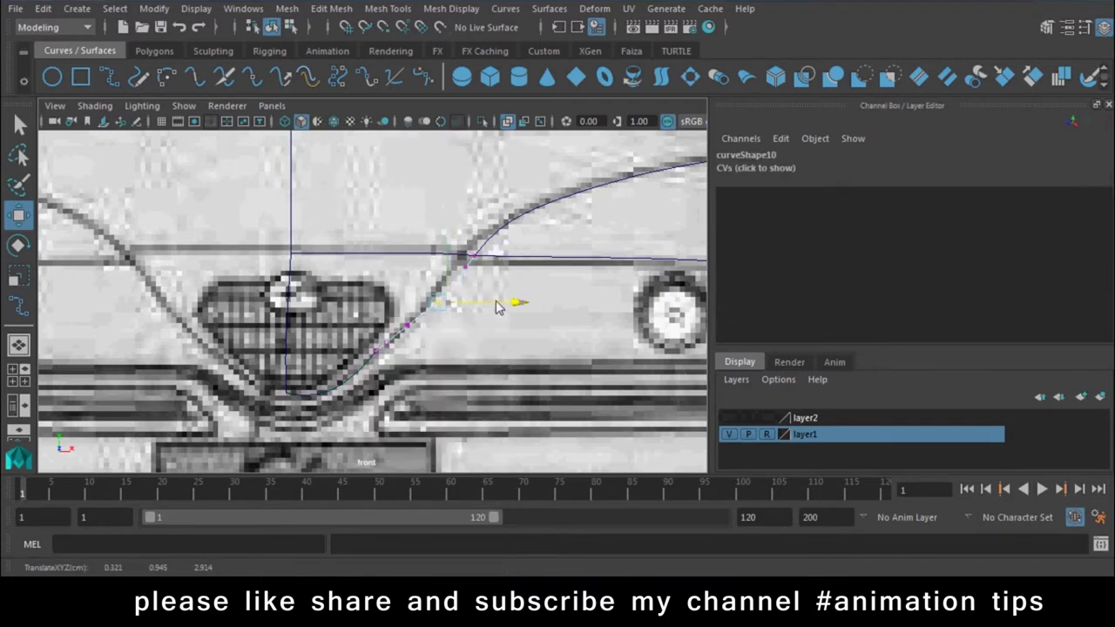
pyautogui.moveTo(369, 366); pyautogui.dragTo(414, 324, button='right')
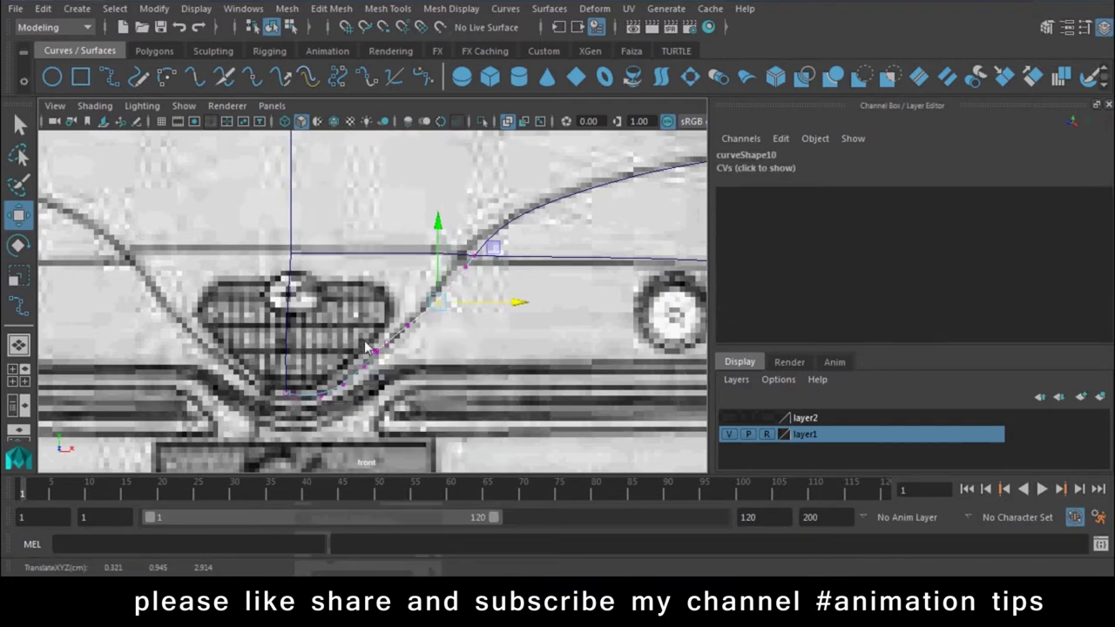
pyautogui.click(377, 352)
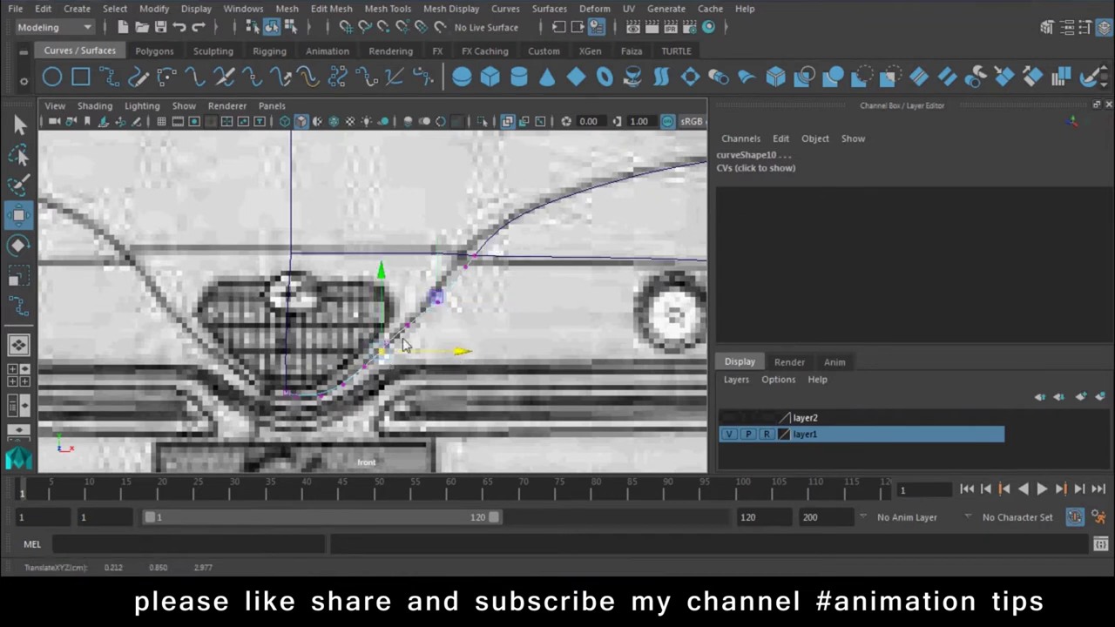
pyautogui.moveTo(460, 350); pyautogui.dragTo(471, 350)
pyautogui.click(438, 295)
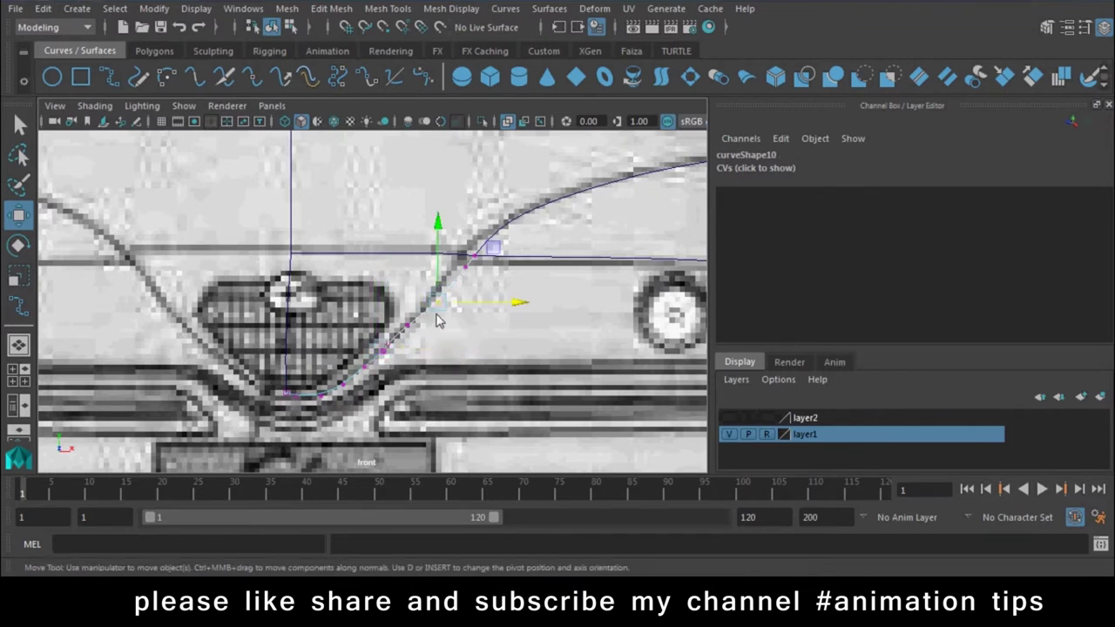
# Back in perspective, leave CV editing and select the four hood curves
pyautogui.press('space')
pyautogui.moveTo(512, 311); pyautogui.dragTo(511, 259)
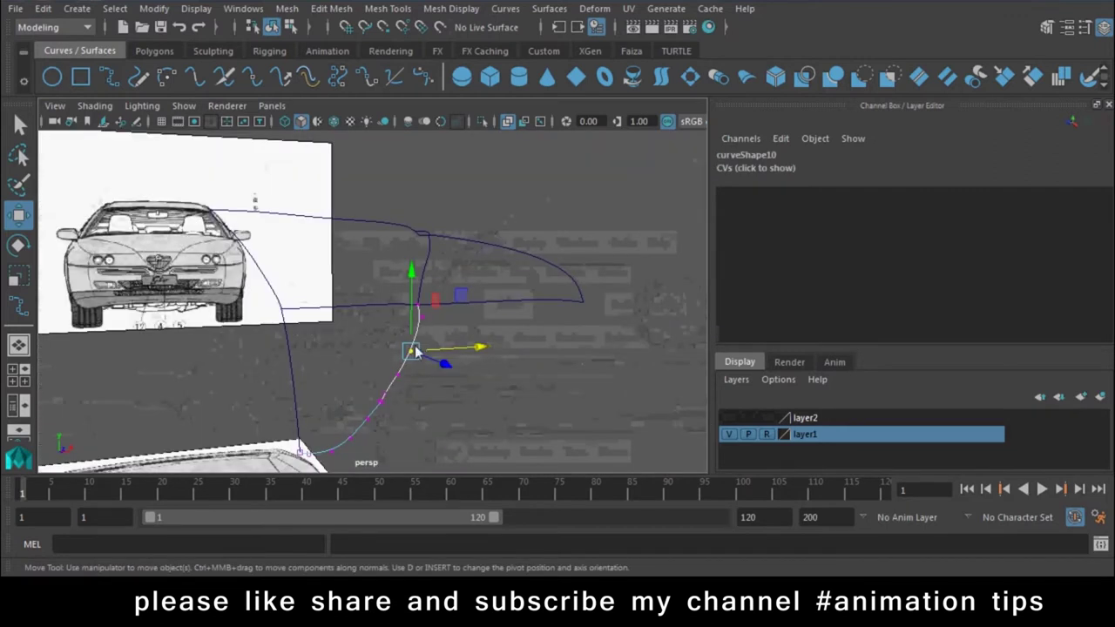
pyautogui.moveTo(380, 188); pyautogui.dragTo(452, 218, button='right')
pyautogui.click(568, 394)
pyautogui.keyDown('alt'); pyautogui.moveTo(568, 394); pyautogui.dragTo(391, 357); pyautogui.keyUp('alt')
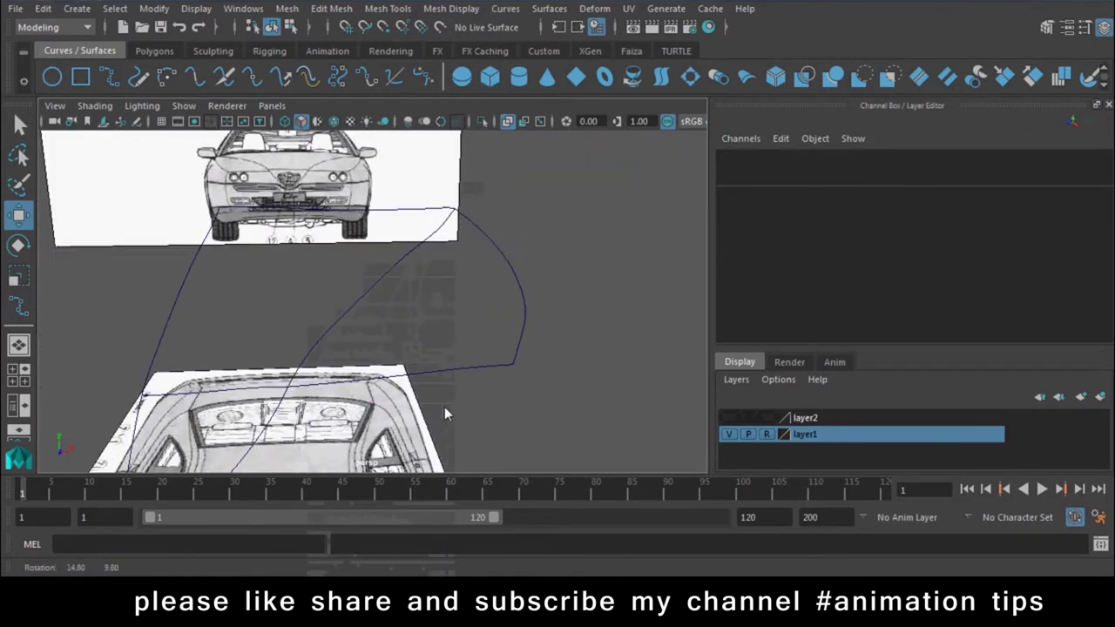
pyautogui.moveTo(361, 187); pyautogui.dragTo(435, 165, button='right')
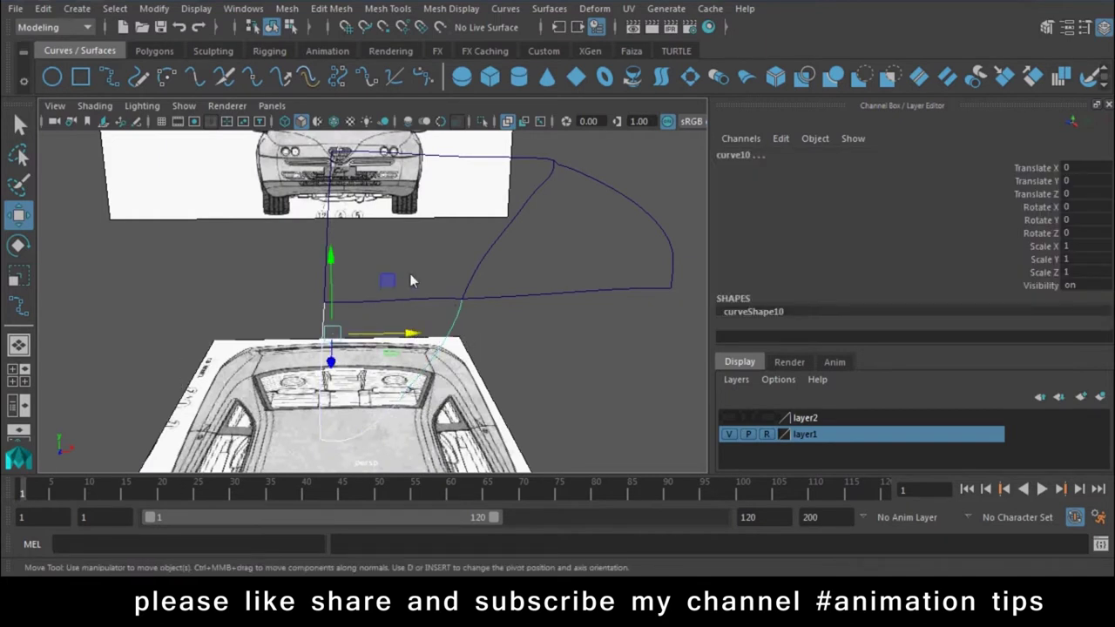
pyautogui.click(411, 299)
pyautogui.click(551, 9)
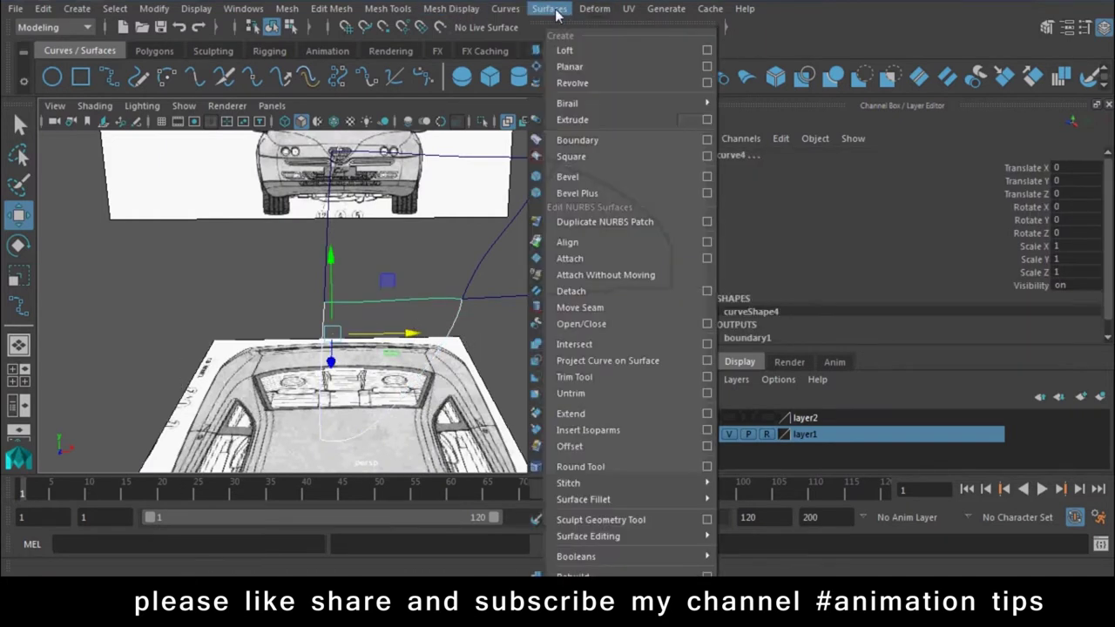
# Build a boundary surface from the four hood curves, show layer2 and turn off X-Ray
pyautogui.click(603, 144)
pyautogui.click(627, 392)
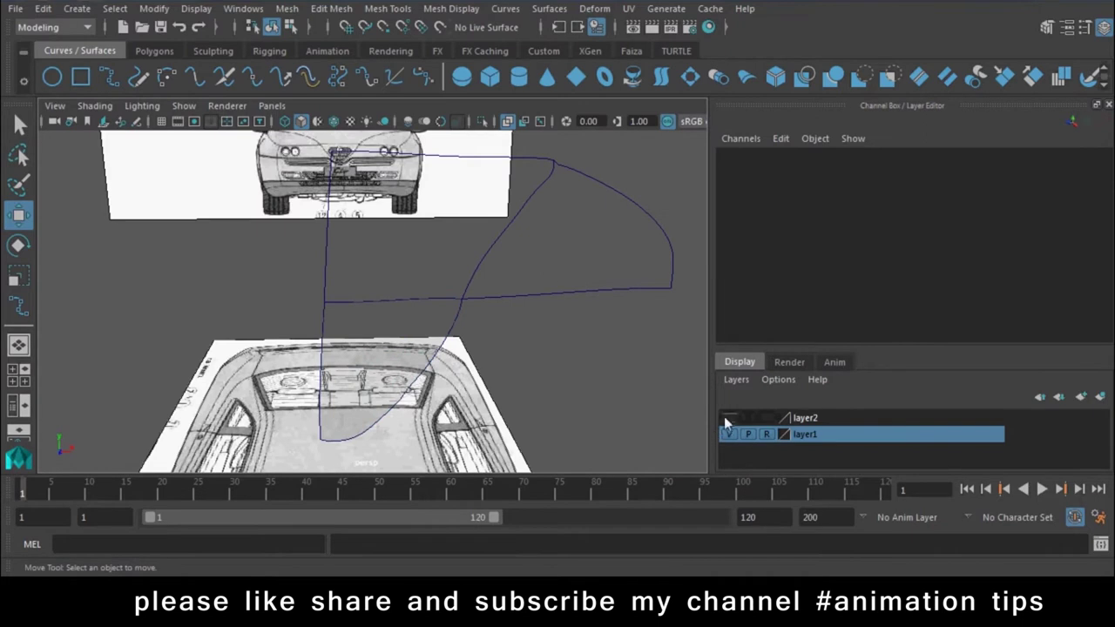
pyautogui.click(728, 418)
pyautogui.click(94, 105)
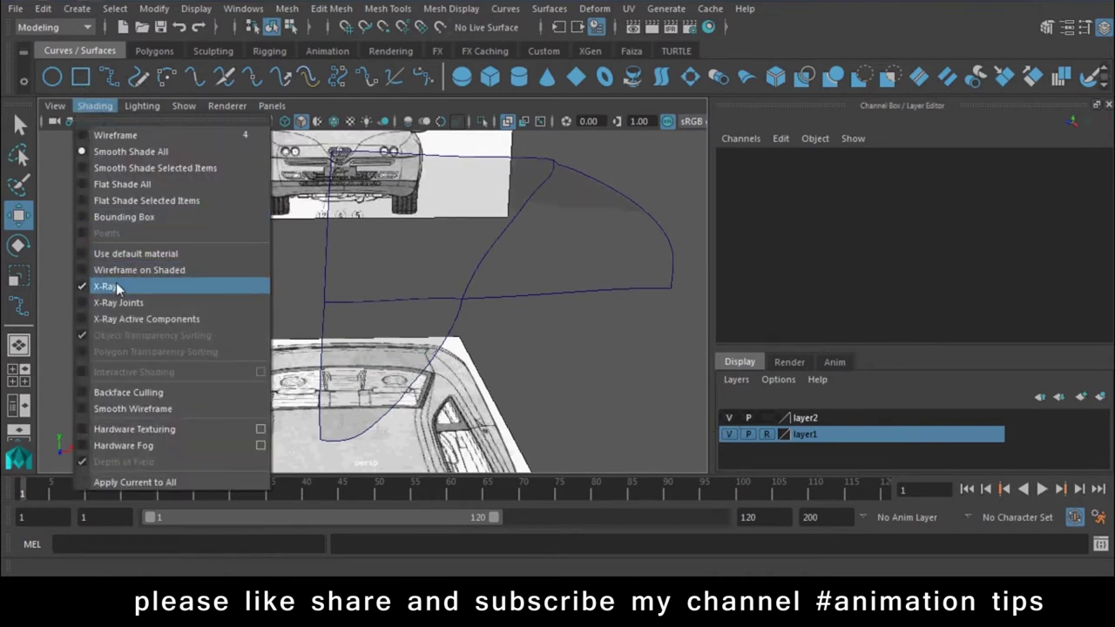
pyautogui.click(116, 286)
# Inspect the new hood surface in side and perspective views, then select it
pyautogui.keyDown('alt'); pyautogui.moveTo(116, 286); pyautogui.dragTo(355, 346); pyautogui.keyUp('alt')
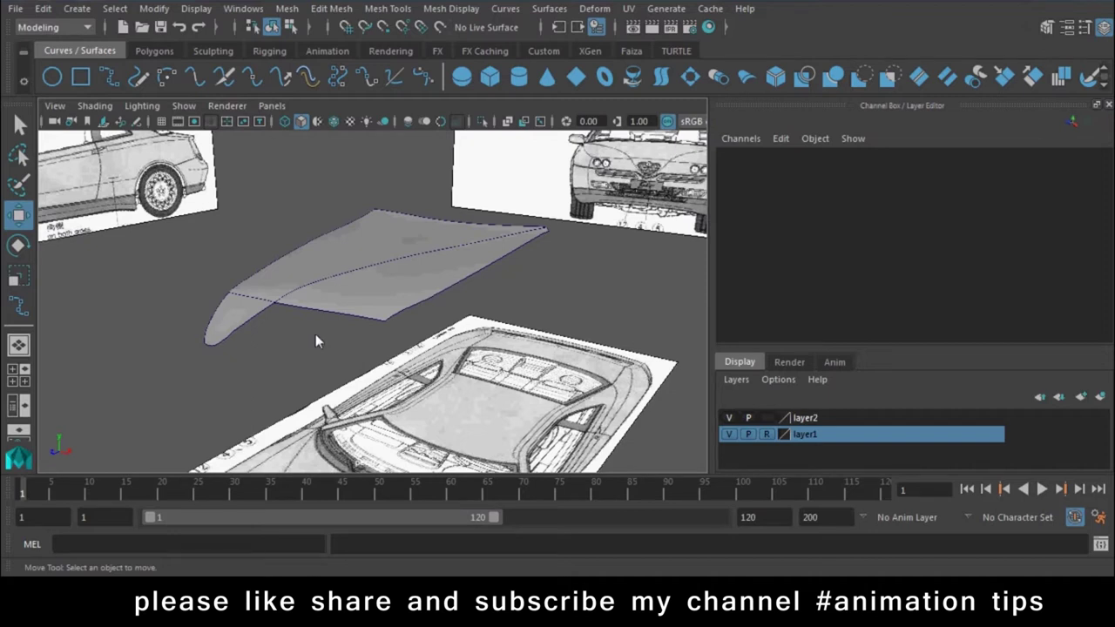
pyautogui.moveTo(535, 359); pyautogui.dragTo(622, 353)
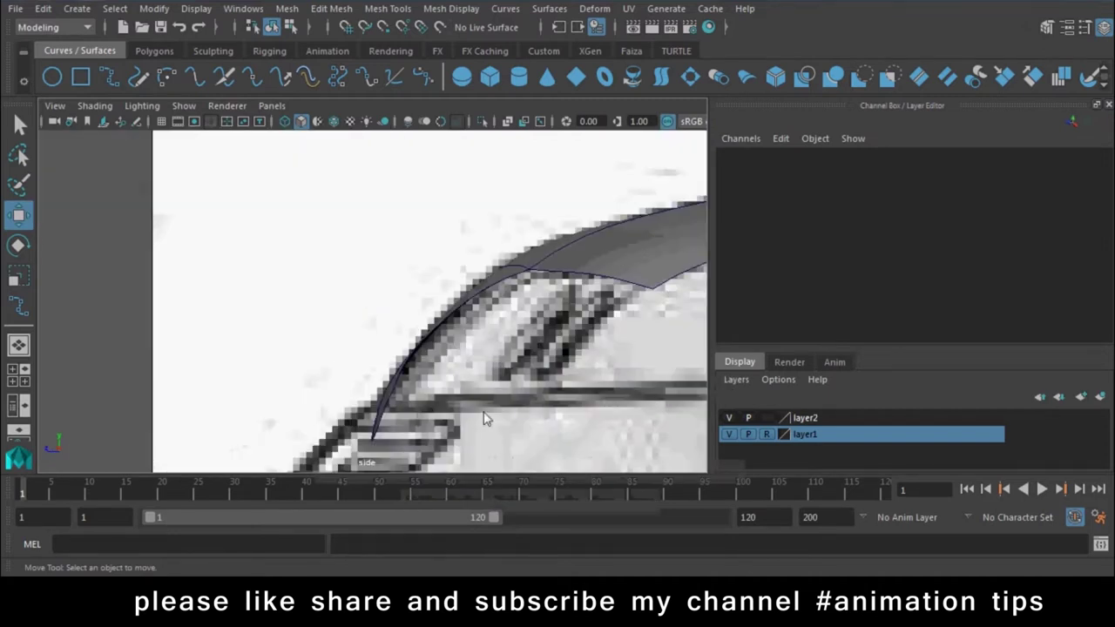
pyautogui.scroll(4, 279, 305)
pyautogui.scroll(3, 279, 304)
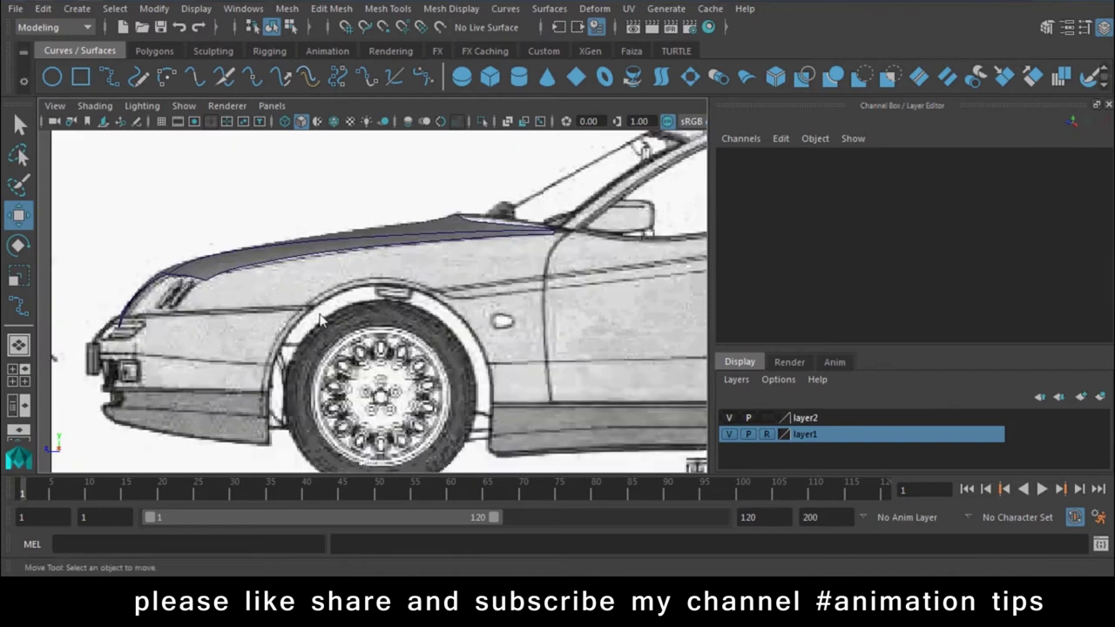
pyautogui.scroll(3, 279, 305)
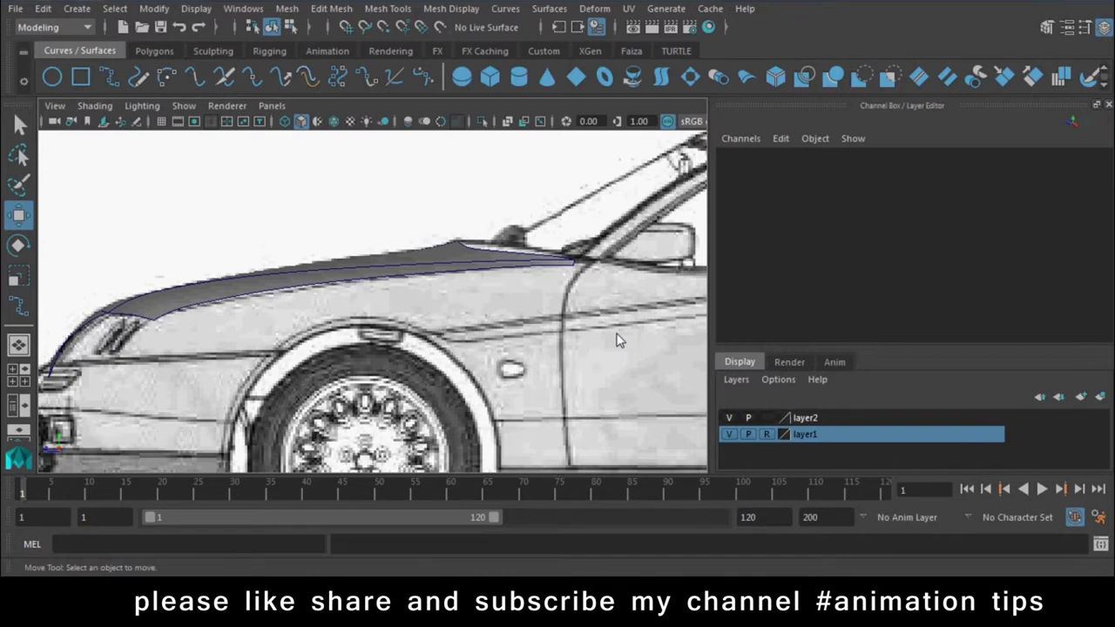
pyautogui.moveTo(194, 338)
pyautogui.keyDown('alt'); pyautogui.mouseDown()
pyautogui.moveTo(185, 360)
pyautogui.moveTo(387, 366)
pyautogui.mouseUp(); pyautogui.keyUp('alt')
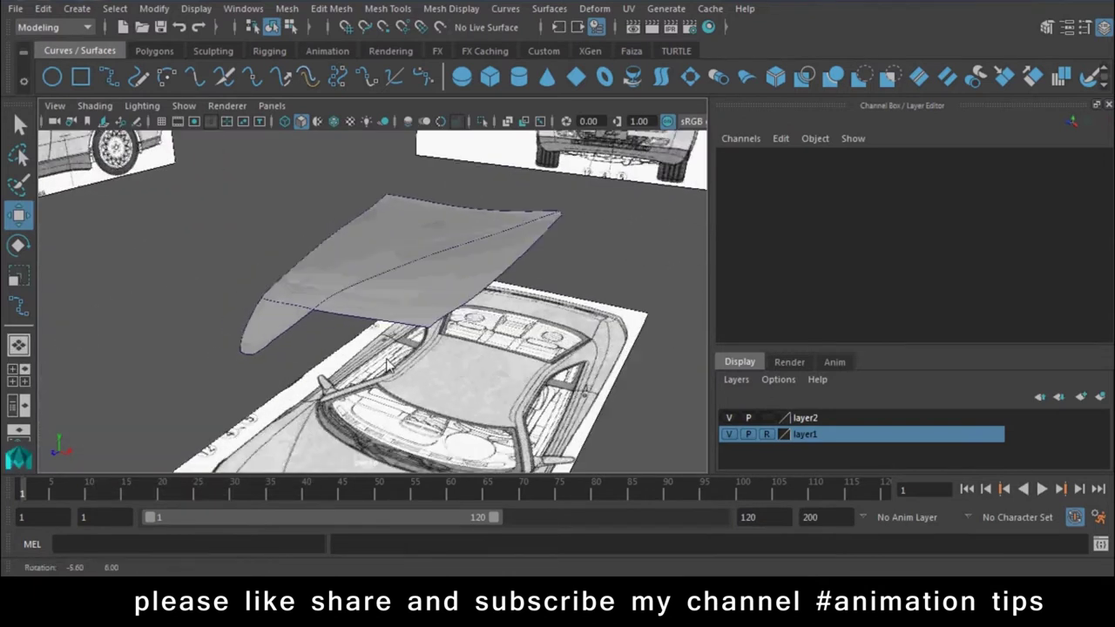
pyautogui.click(464, 278)
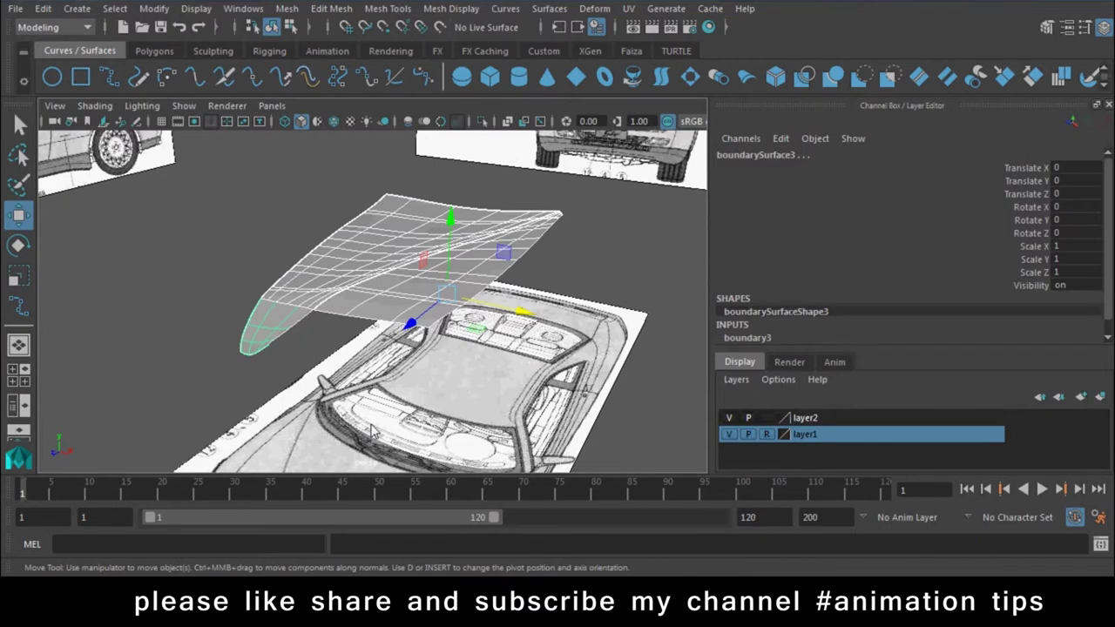
# In the top view, draw a two-point EP curve across the roof edge
pyautogui.click(500, 366)
pyautogui.press('space')
pyautogui.moveTo(500, 366); pyautogui.dragTo(446, 367)
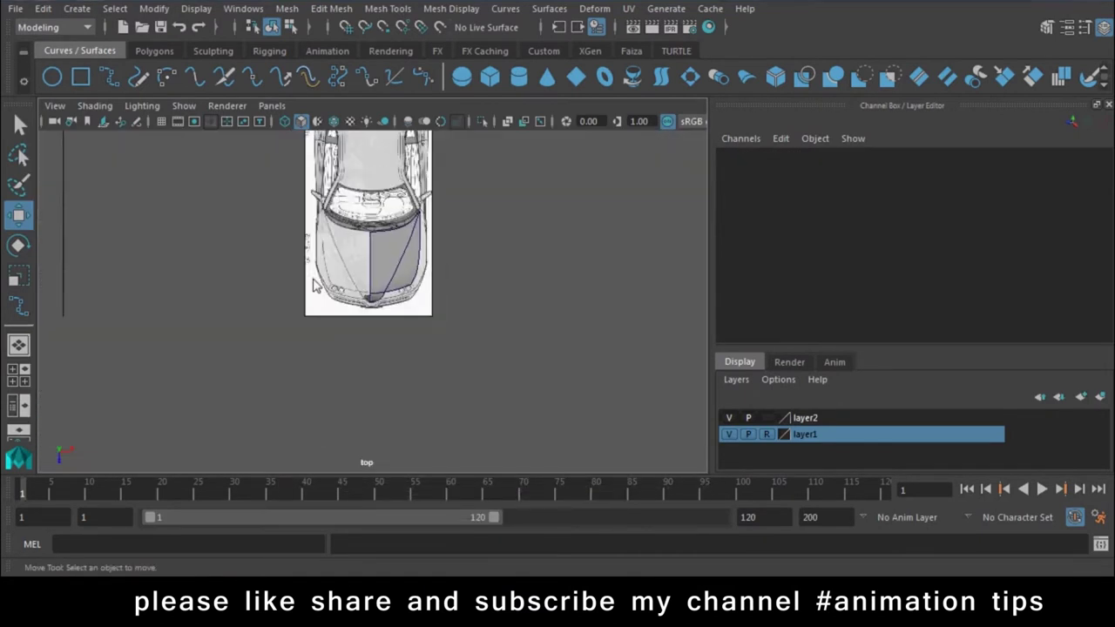
pyautogui.scroll(5, 314, 265)
pyautogui.scroll(2, 311, 268)
pyautogui.scroll(-2, 384, 357)
pyautogui.click(111, 83)
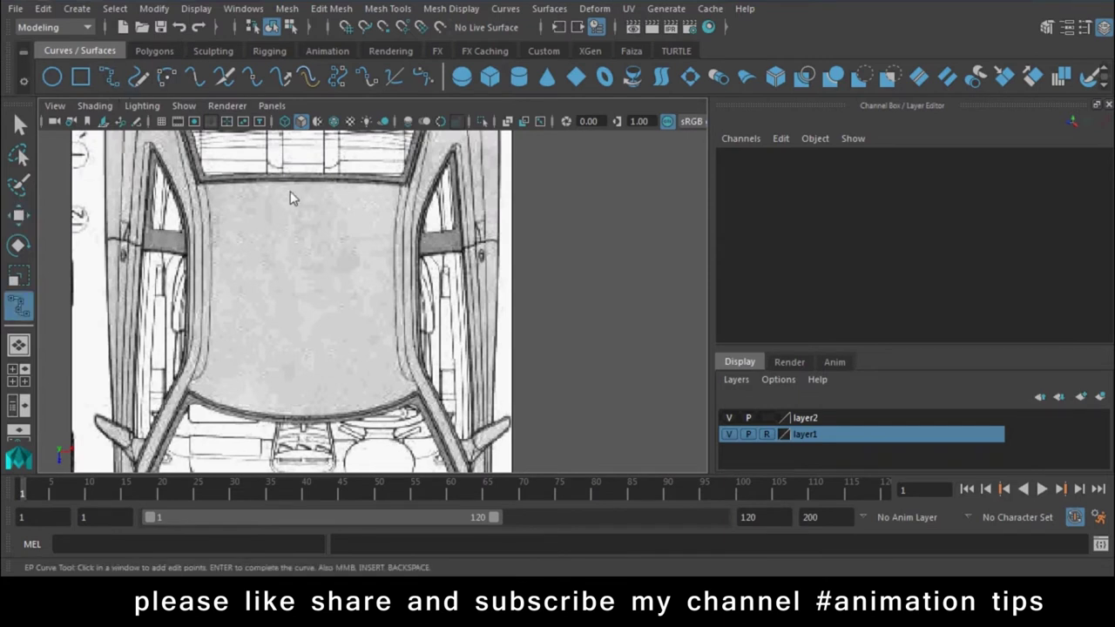
pyautogui.click(281, 184)
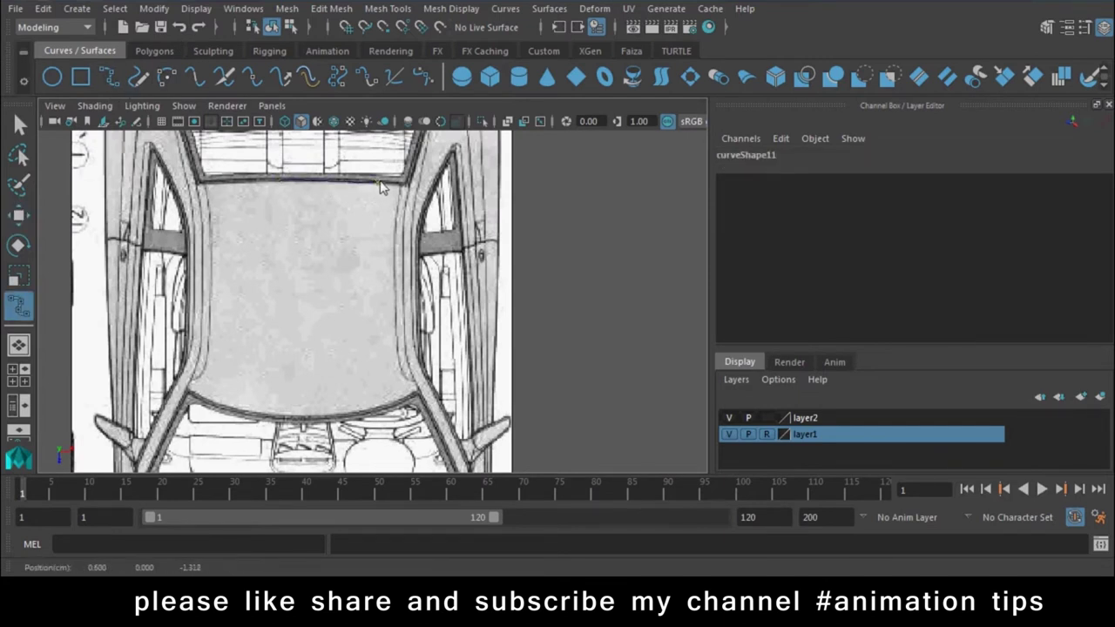
pyautogui.click(401, 183)
# In the side view, raise the new roof curve toward roof height
pyautogui.press('w')
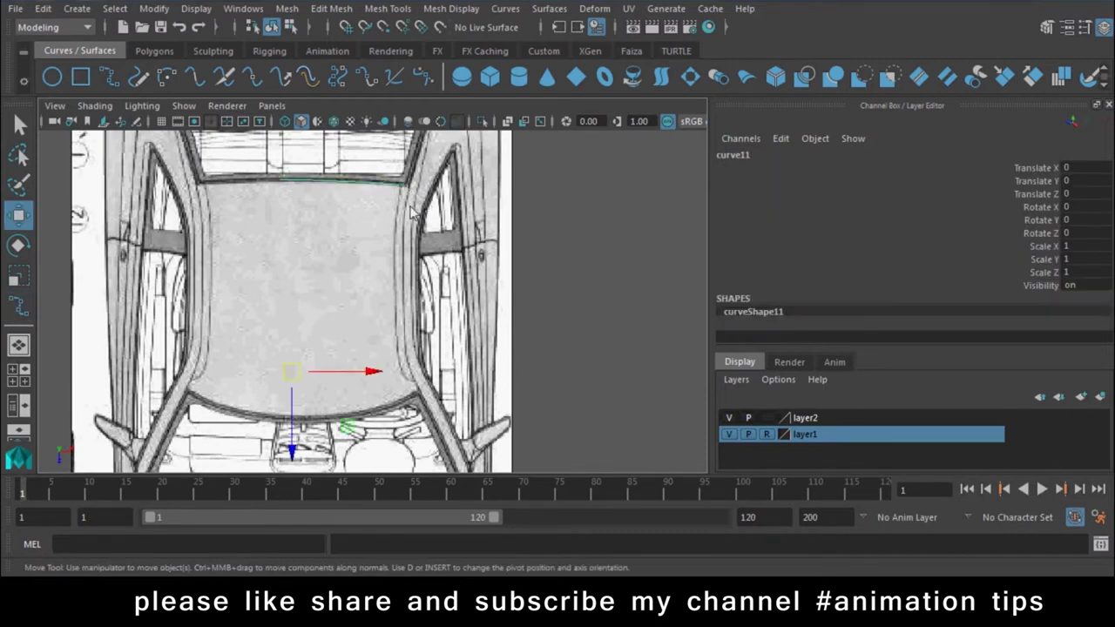
pyautogui.scroll(-5, 470, 221)
pyautogui.moveTo(490, 250); pyautogui.dragTo(490, 288)
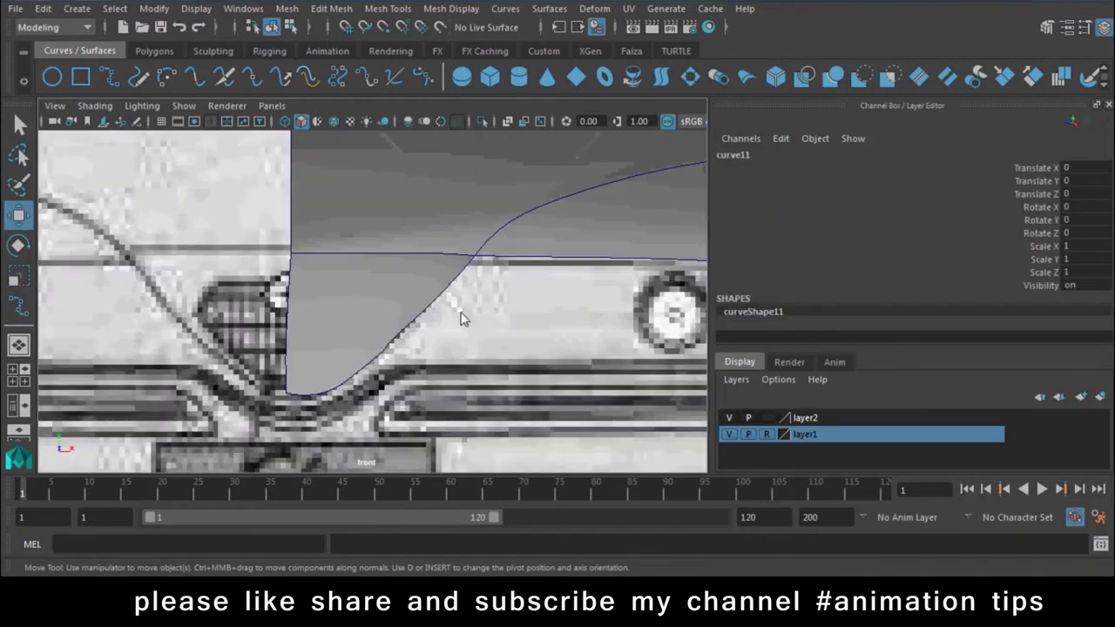
pyautogui.moveTo(397, 322); pyautogui.dragTo(484, 315)
pyautogui.scroll(-3, 441, 394)
pyautogui.scroll(-2, 393, 382)
pyautogui.scroll(1, 409, 375)
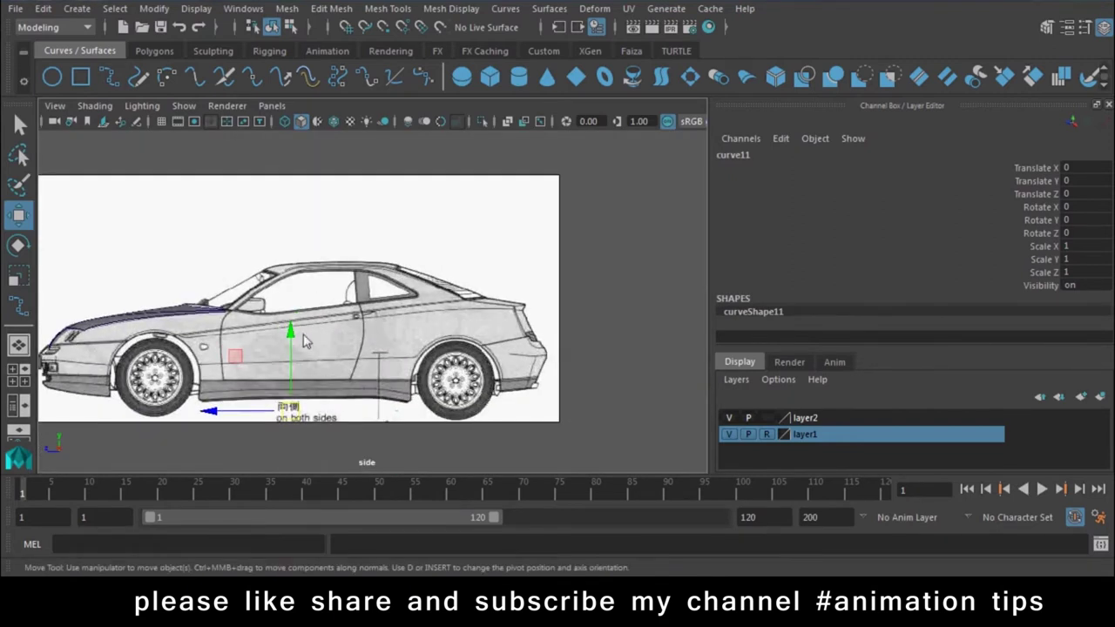
pyautogui.moveTo(305, 341); pyautogui.dragTo(301, 222)
pyautogui.scroll(4, 261, 253)
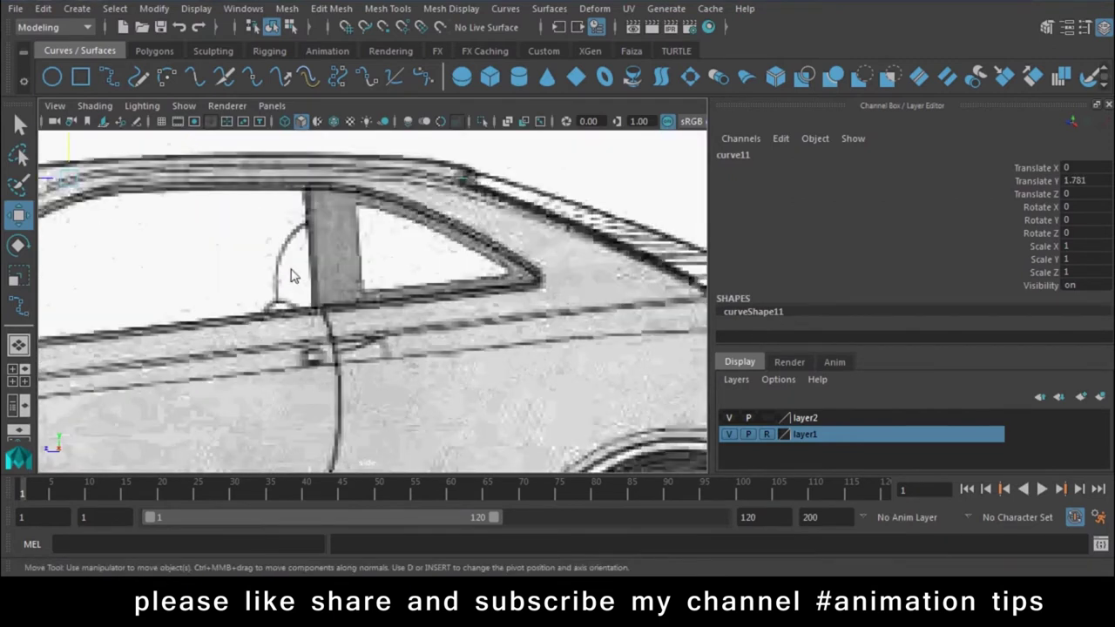
pyautogui.scroll(-2, 291, 276)
pyautogui.scroll(1, 313, 296)
# Check the raised curve against the blueprints in perspective and top views
pyautogui.press('space')
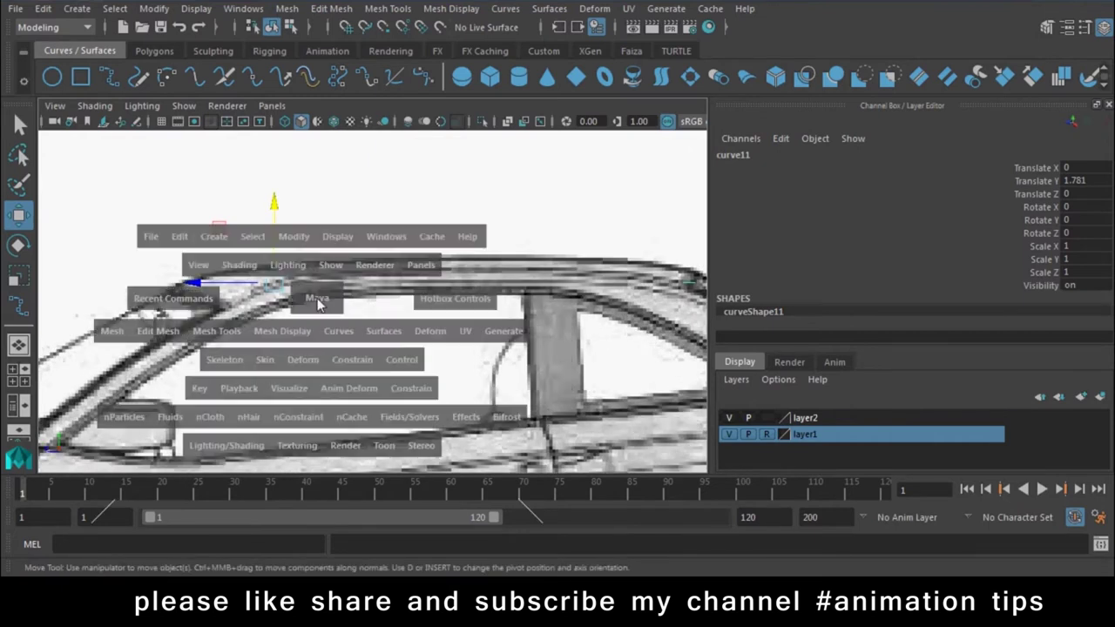
pyautogui.moveTo(318, 305); pyautogui.dragTo(318, 270)
pyautogui.scroll(-3, 335, 352)
pyautogui.scroll(-2, 335, 353)
pyautogui.keyDown('alt'); pyautogui.moveTo(335, 353); pyautogui.dragTo(404, 288); pyautogui.keyUp('alt')
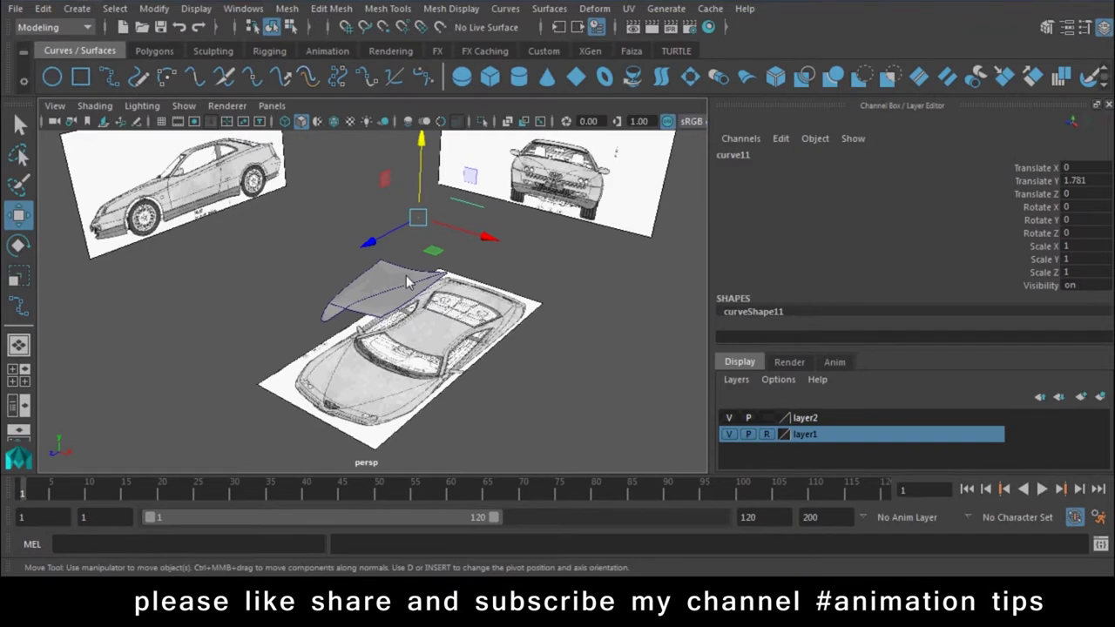
pyautogui.moveTo(406, 275)
pyautogui.keyDown('alt'); pyautogui.mouseDown()
pyautogui.moveTo(417, 337)
pyautogui.moveTo(356, 363)
pyautogui.mouseUp(); pyautogui.keyUp('alt')
pyautogui.press('space')
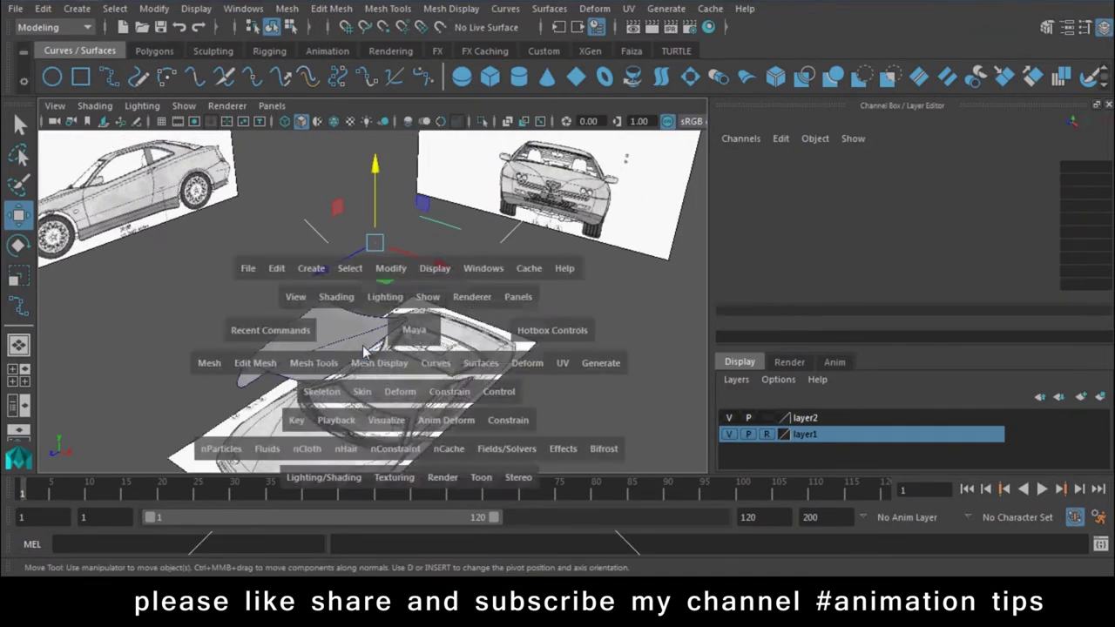
pyautogui.press('space')
pyautogui.moveTo(357, 322); pyautogui.dragTo(265, 319)
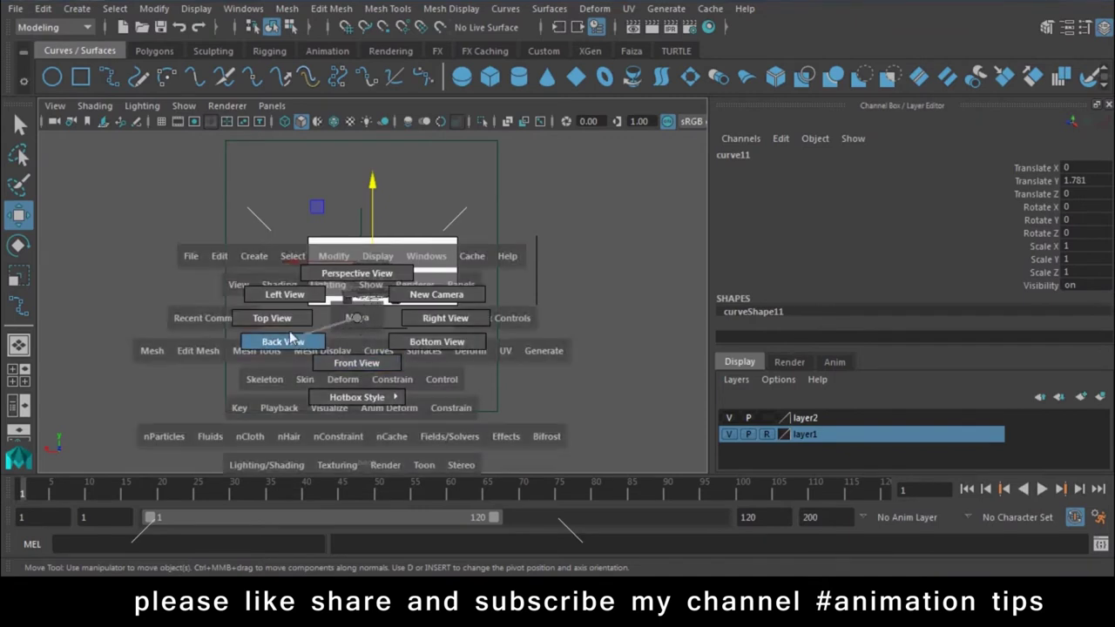
pyautogui.keyDown('alt'); pyautogui.moveTo(344, 287); pyautogui.dragTo(125, 344, button='right'); pyautogui.keyUp('alt')
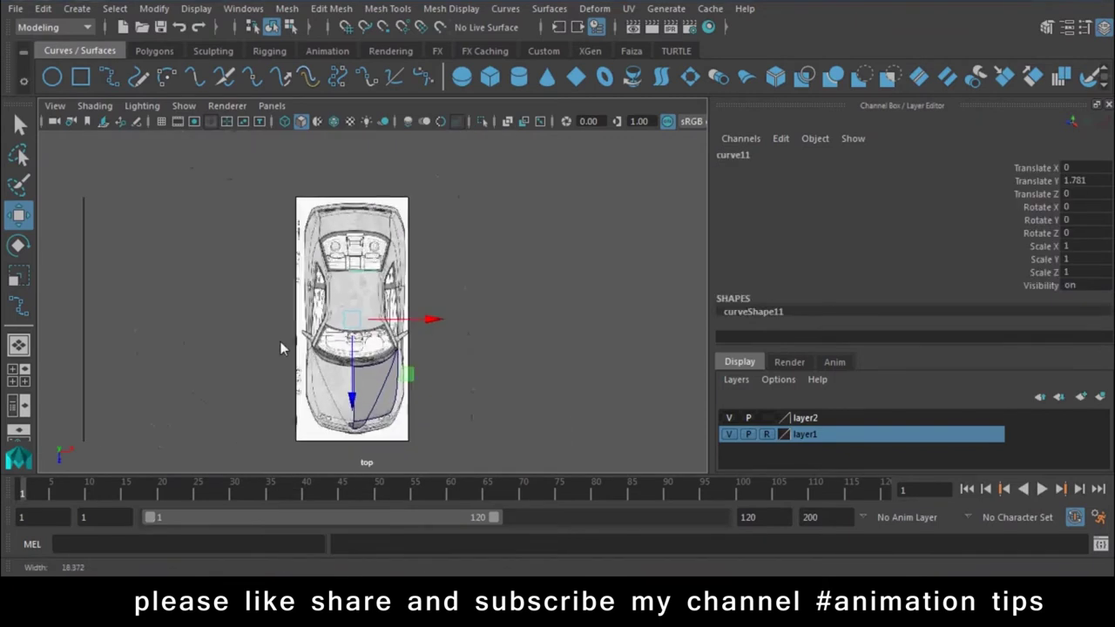
pyautogui.press('space')
pyautogui.moveTo(356, 323)
pyautogui.mouseDown()
pyautogui.moveTo(386, 241)
pyautogui.moveTo(453, 317)
pyautogui.moveTo(307, 291)
pyautogui.moveTo(360, 244)
pyautogui.mouseUp()
# Lower the roof curve slightly to Translate Y 1.756 and recheck it in side and perspective views
pyautogui.press('space')
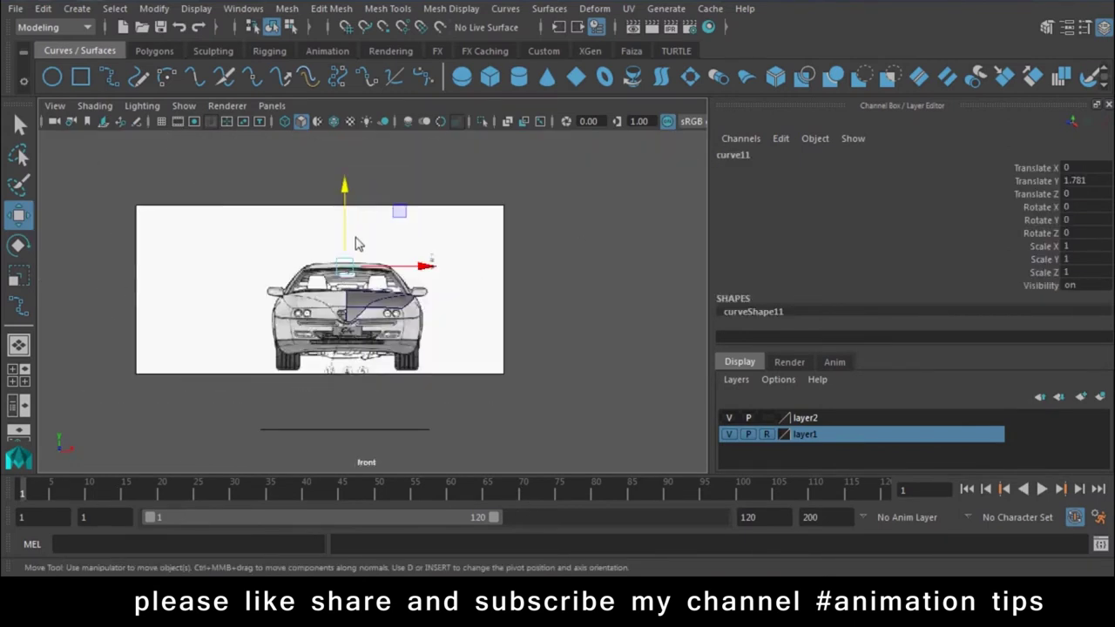
pyautogui.scroll(5, 286, 366)
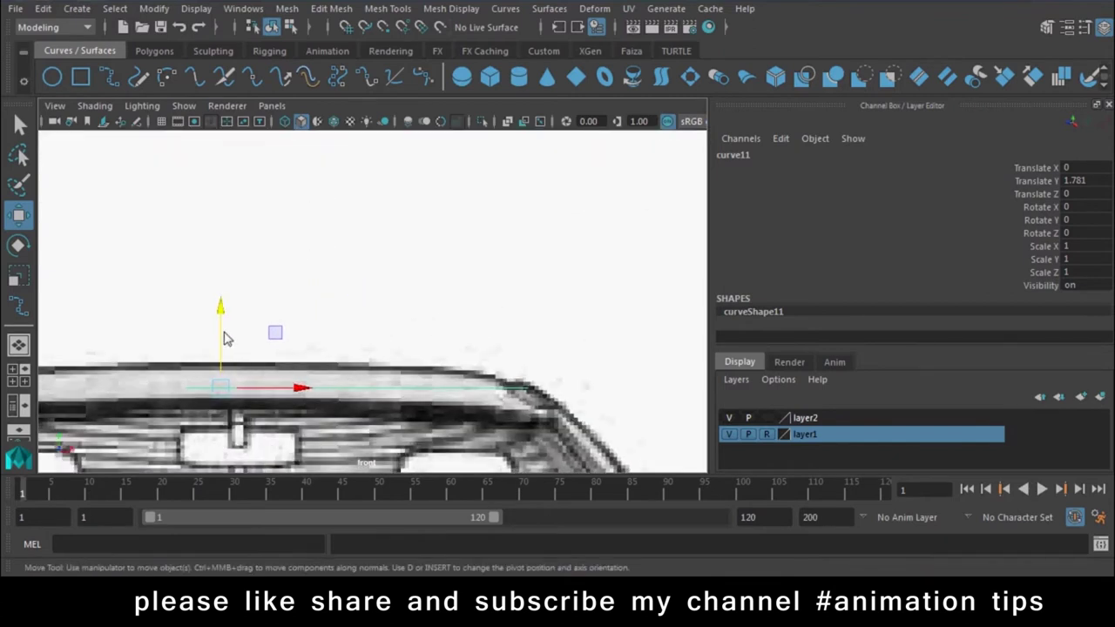
pyautogui.moveTo(221, 328); pyautogui.dragTo(225, 338)
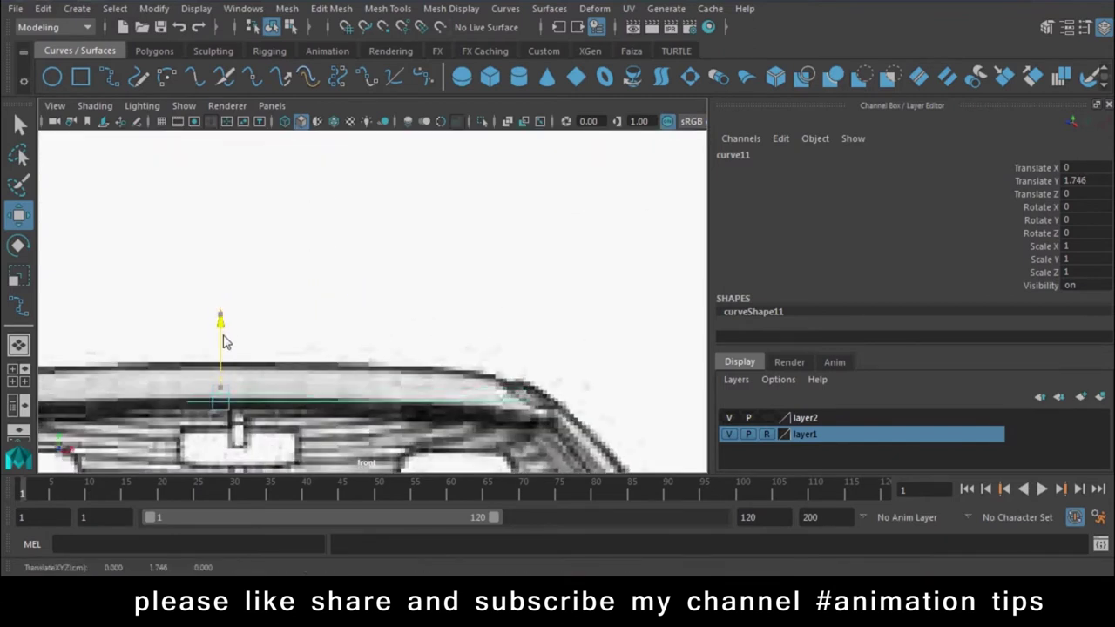
pyautogui.press('space')
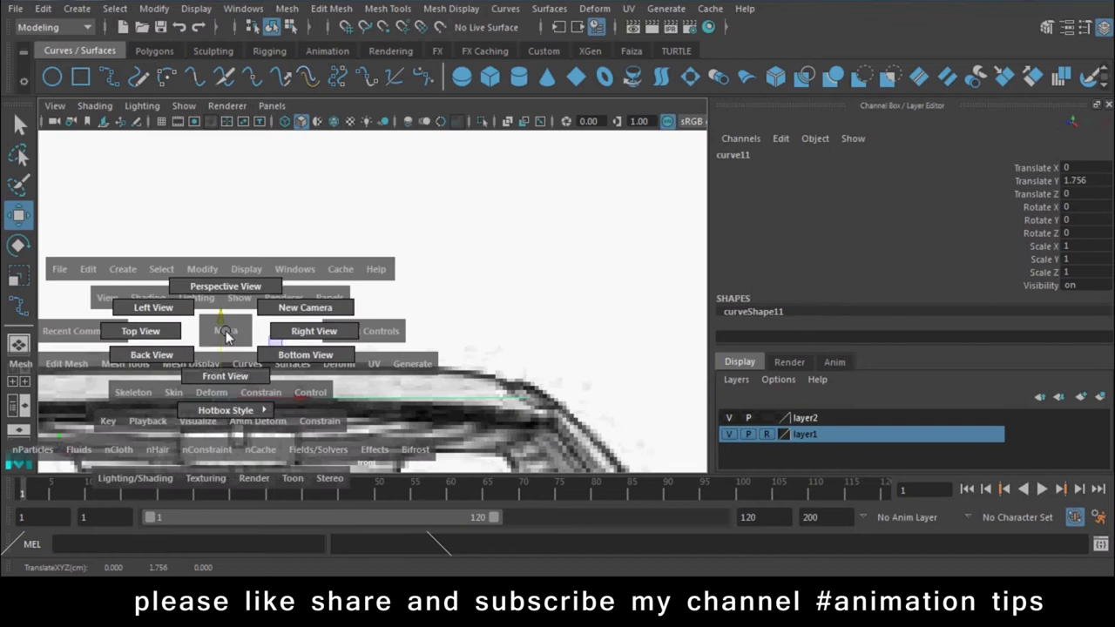
pyautogui.moveTo(225, 338); pyautogui.dragTo(314, 328)
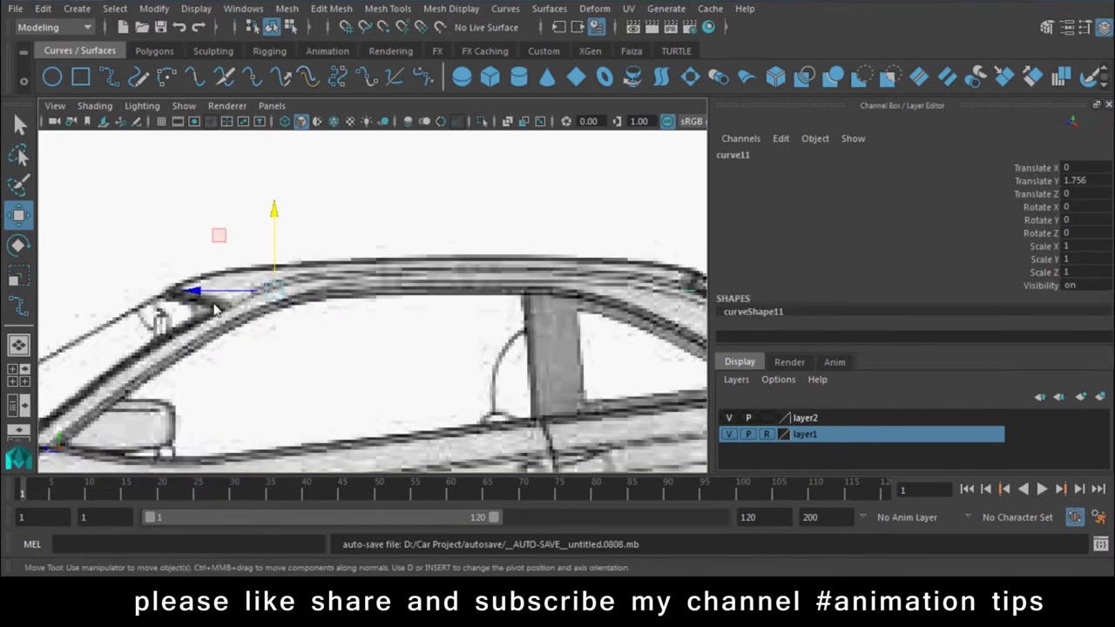
pyautogui.scroll(-3, 352, 412)
pyautogui.scroll(-2, 352, 412)
pyautogui.press('space')
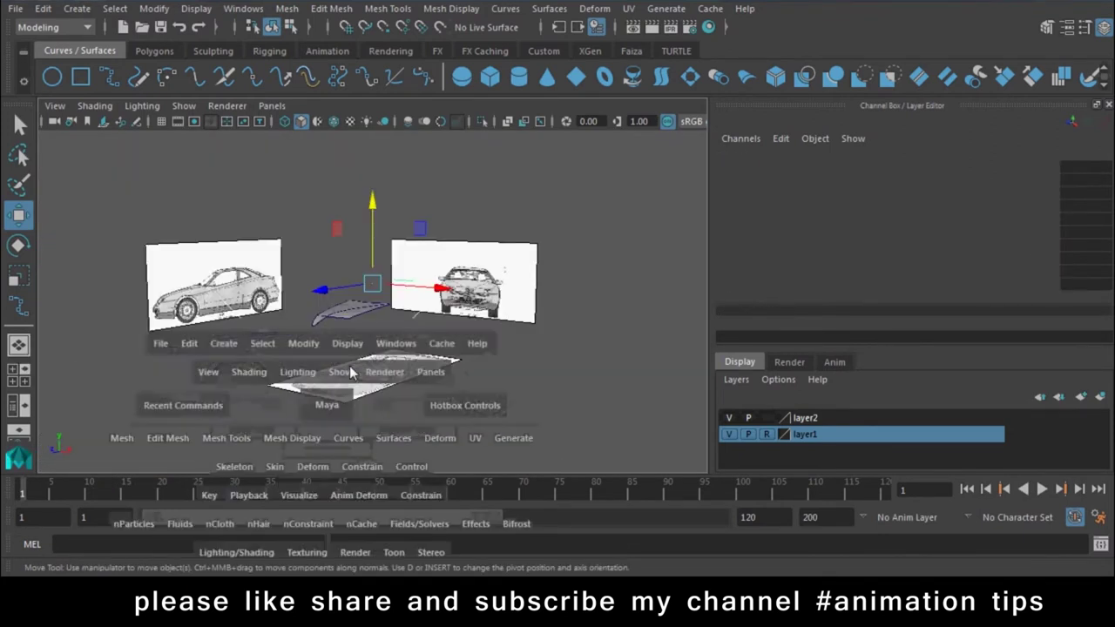
pyautogui.moveTo(424, 405)
pyautogui.keyDown('alt'); pyautogui.mouseDown()
pyautogui.moveTo(403, 432)
pyautogui.moveTo(354, 424)
pyautogui.moveTo(389, 424)
pyautogui.moveTo(329, 399)
pyautogui.mouseUp(); pyautogui.keyUp('alt')
pyautogui.keyDown('alt'); pyautogui.moveTo(329, 399); pyautogui.dragTo(506, 340, button='right'); pyautogui.keyUp('alt')
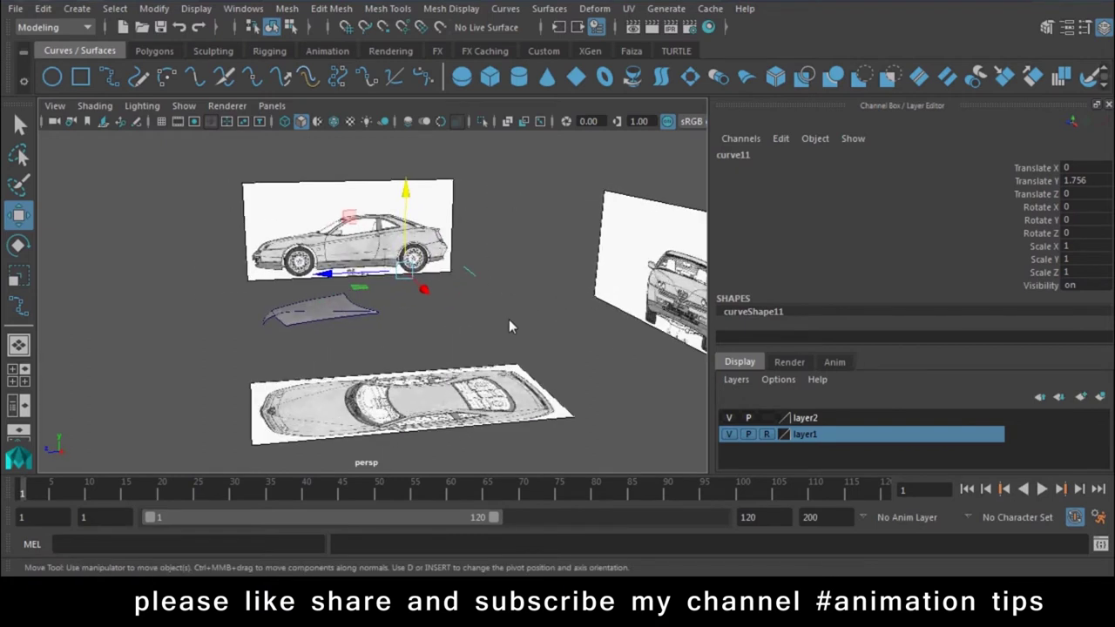
pyautogui.press('space')
pyautogui.moveTo(508, 319); pyautogui.dragTo(462, 319)
# In the top view, draw a three-point EP curve along the roof's front edge
pyautogui.keyDown('alt'); pyautogui.moveTo(261, 236); pyautogui.dragTo(541, 432, button='right'); pyautogui.keyUp('alt')
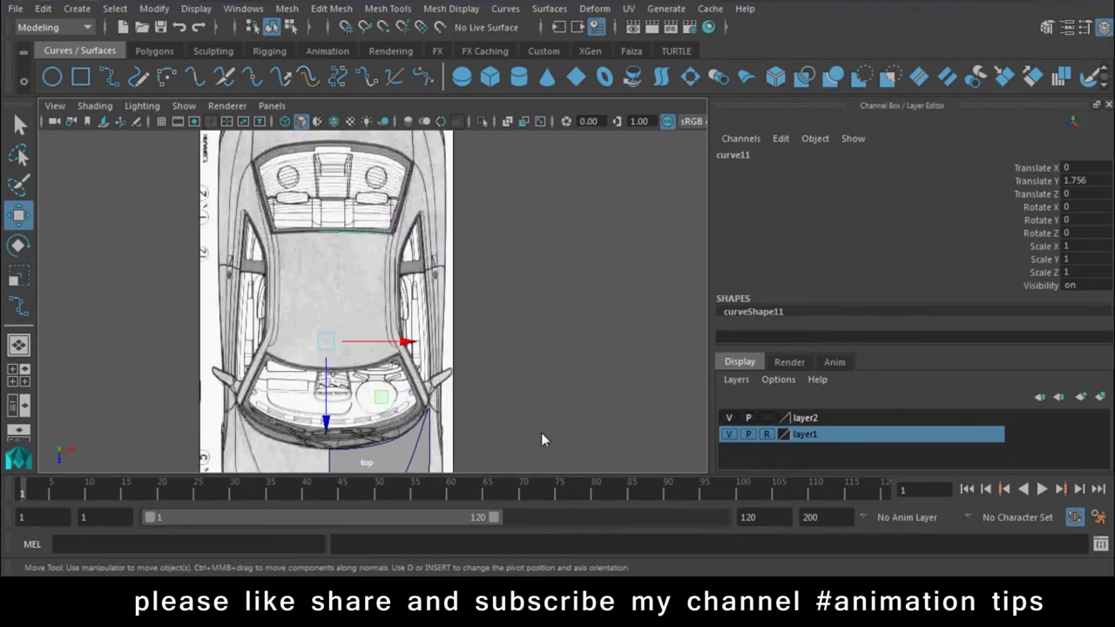
pyautogui.click(108, 77)
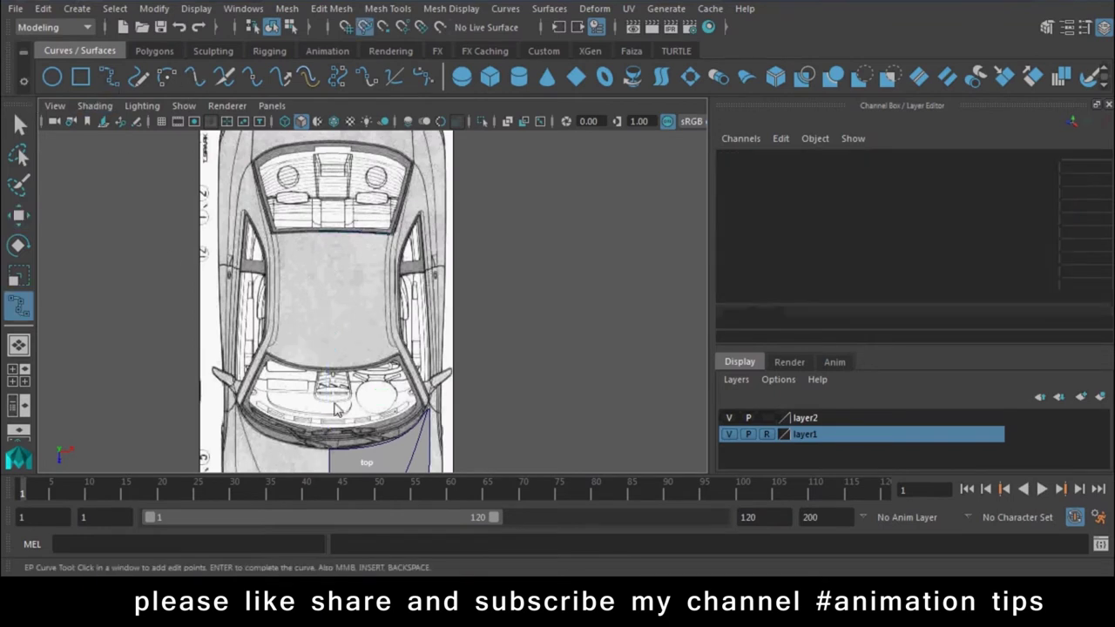
pyautogui.click(335, 374)
pyautogui.click(359, 374)
pyautogui.click(385, 363)
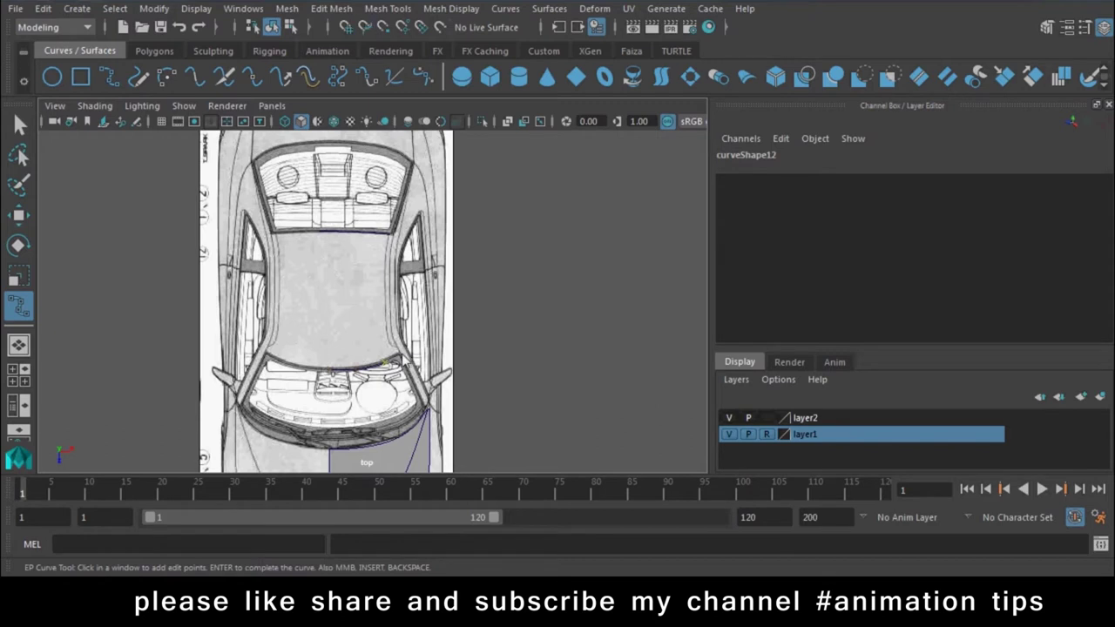
pyautogui.press('Return')
pyautogui.press('w')
# In the side view, raise curve12 to about Translate Y 1.751 and reset curve11 to 1.792
pyautogui.scroll(3, 346, 266)
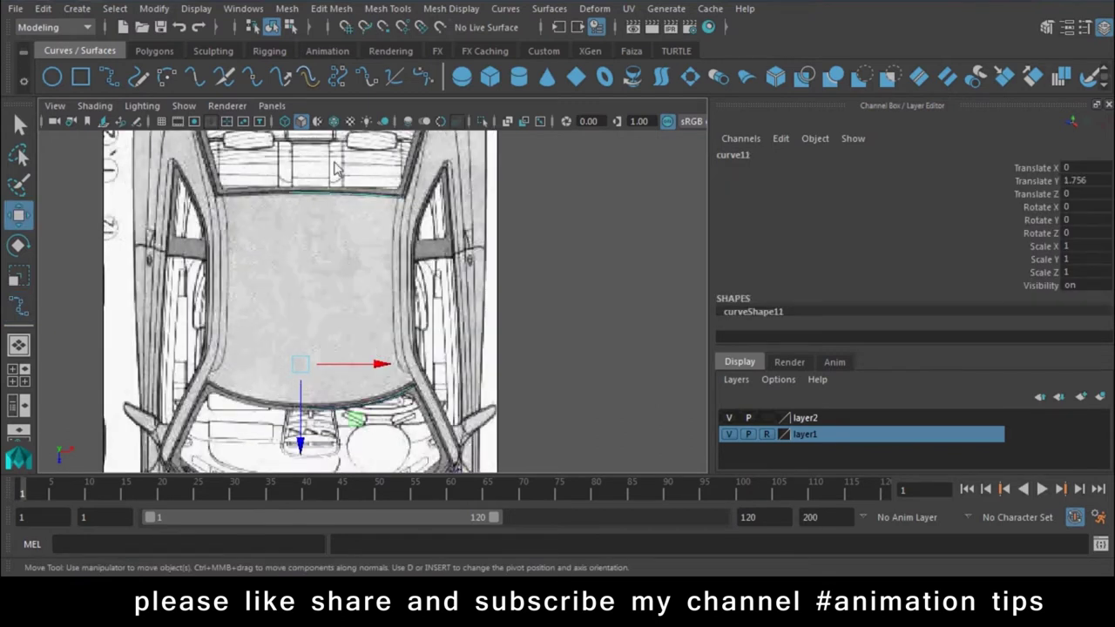
pyautogui.keyDown('space'); pyautogui.moveTo(418, 270); pyautogui.dragTo(520, 252); pyautogui.keyUp('space')
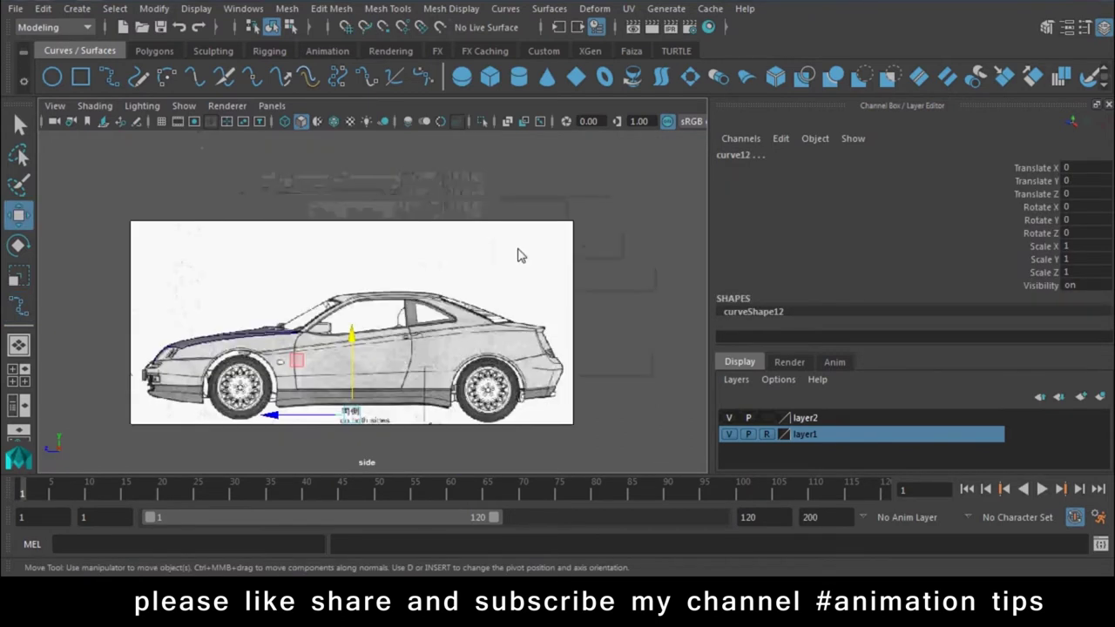
pyautogui.scroll(3, 453, 369)
pyautogui.scroll(3, 425, 394)
pyautogui.scroll(-5, 424, 395)
pyautogui.moveTo(357, 344); pyautogui.dragTo(361, 281)
pyautogui.click(431, 196)
pyautogui.moveTo(350, 153); pyautogui.dragTo(354, 260)
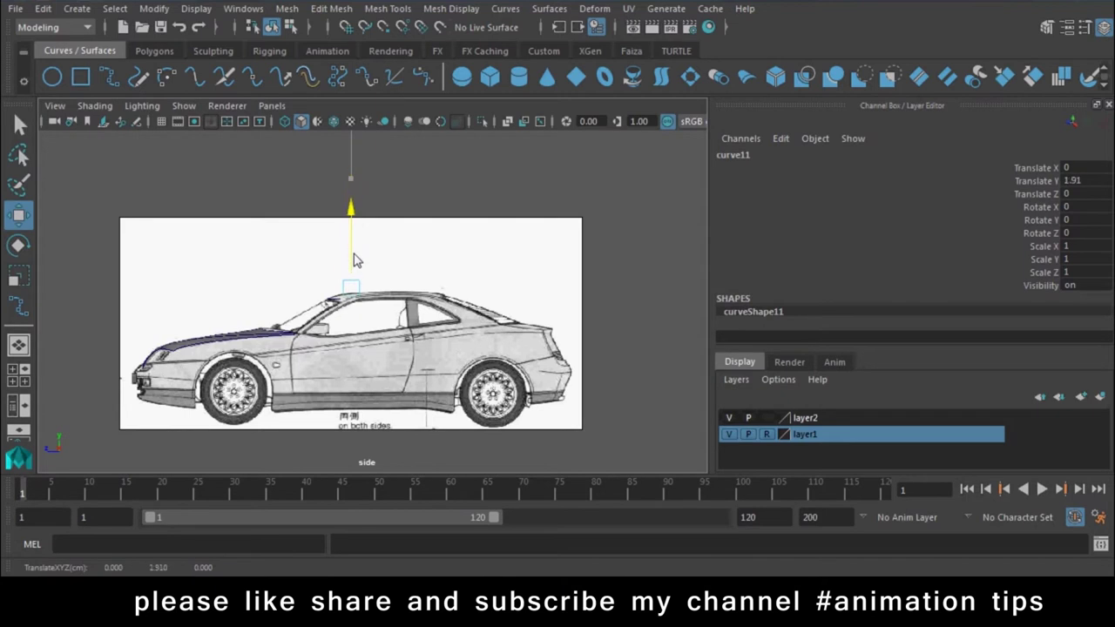
# Switch to the front view and display the roof curve's control vertices
pyautogui.scroll(3, 344, 260)
pyautogui.scroll(3, 393, 341)
pyautogui.scroll(2, 386, 356)
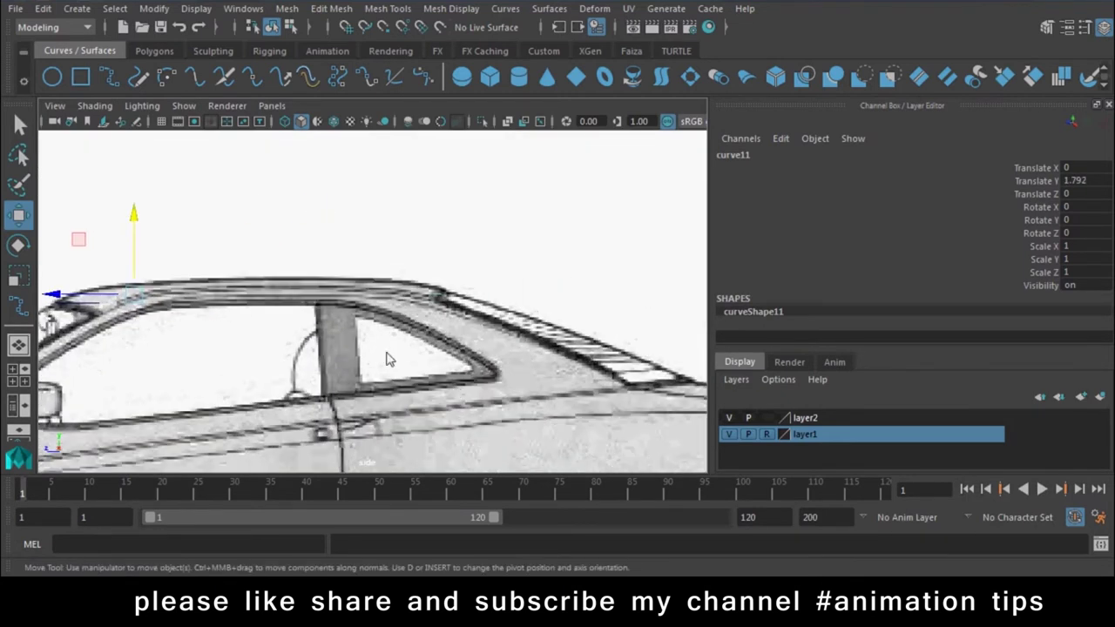
pyautogui.scroll(2, 312, 290)
pyautogui.press('space')
pyautogui.moveTo(369, 279)
pyautogui.mouseDown()
pyautogui.moveTo(398, 284)
pyautogui.moveTo(445, 323)
pyautogui.mouseUp()
pyautogui.press('space')
pyautogui.moveTo(386, 187); pyautogui.dragTo(286, 185, button='right')
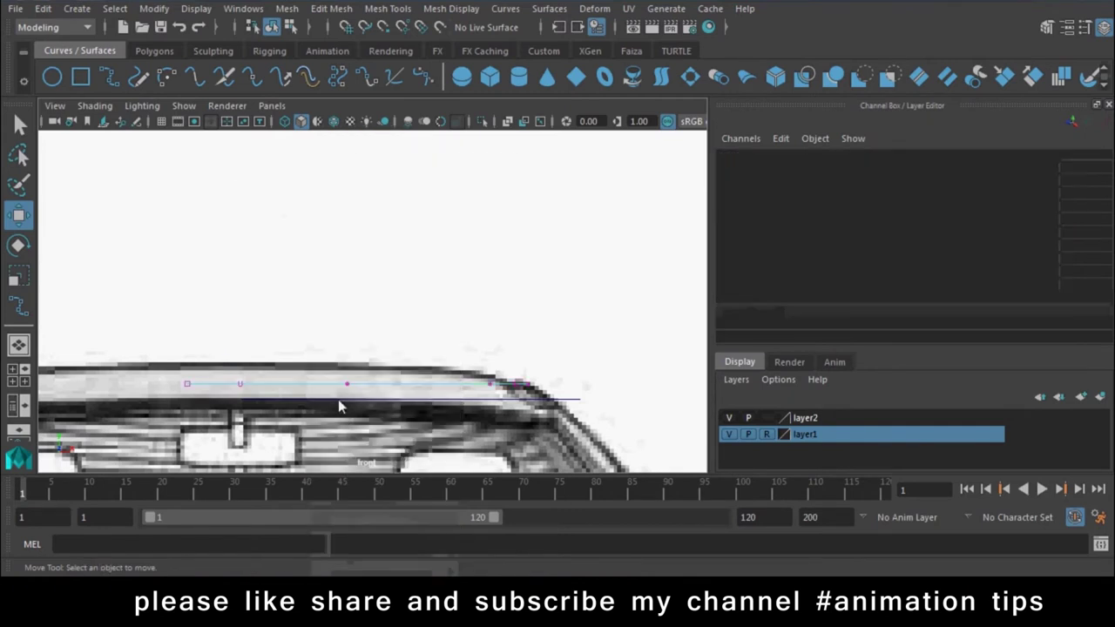
# Raise two of curve12's control vertices to follow the roof's front profile
pyautogui.moveTo(368, 188); pyautogui.dragTo(256, 232, button='right')
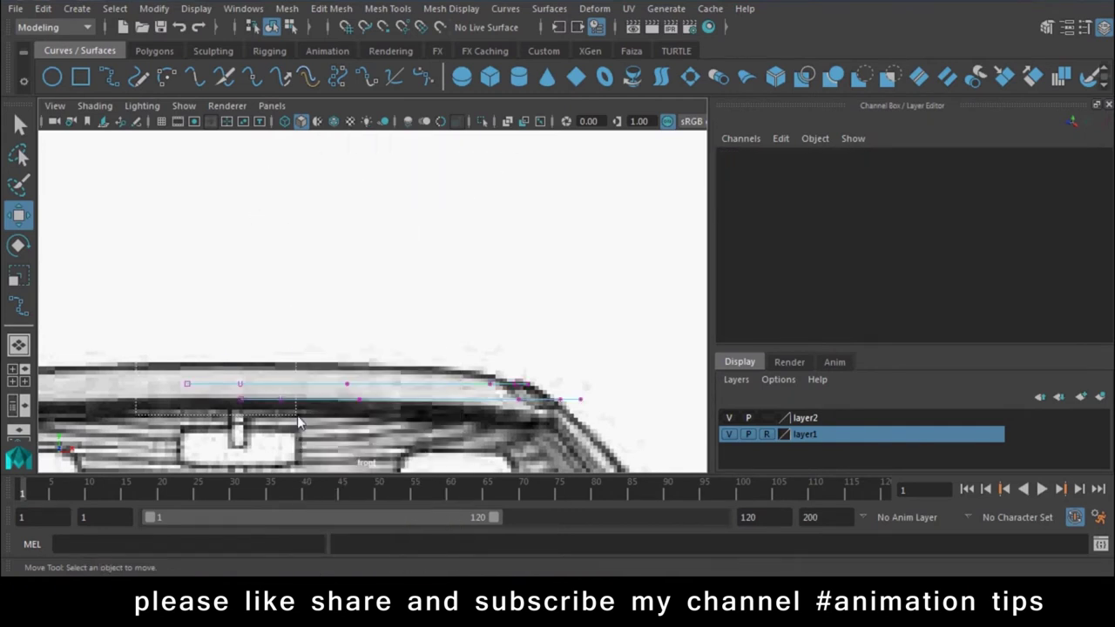
pyautogui.click(247, 389)
pyautogui.moveTo(244, 328); pyautogui.dragTo(241, 299)
pyautogui.click(351, 386)
pyautogui.moveTo(353, 317); pyautogui.dragTo(355, 307)
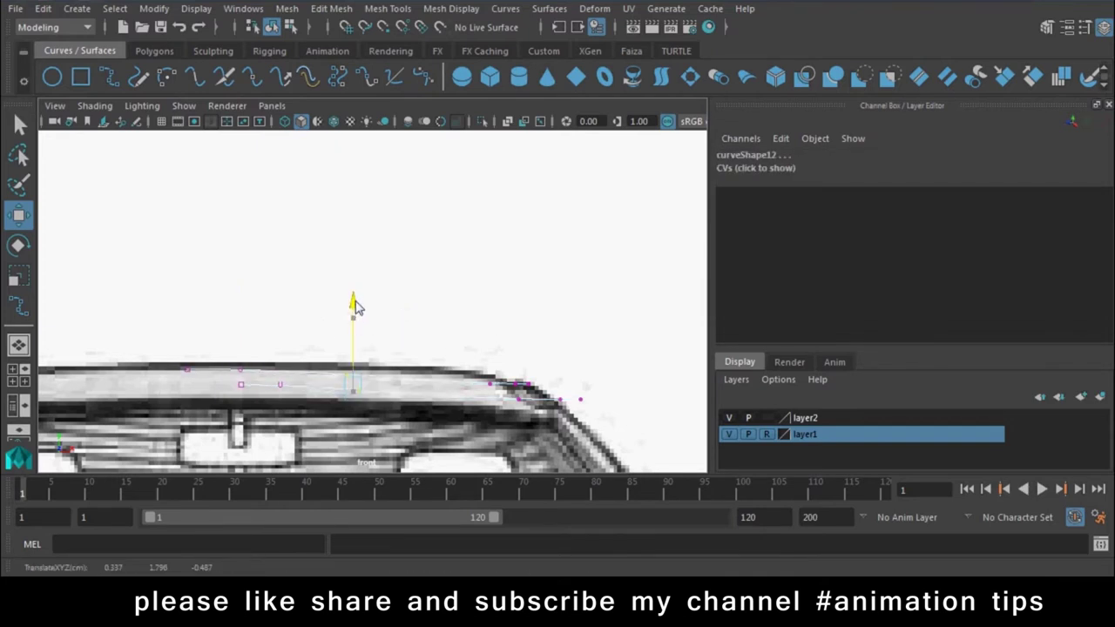
pyautogui.moveTo(421, 348); pyautogui.dragTo(503, 423)
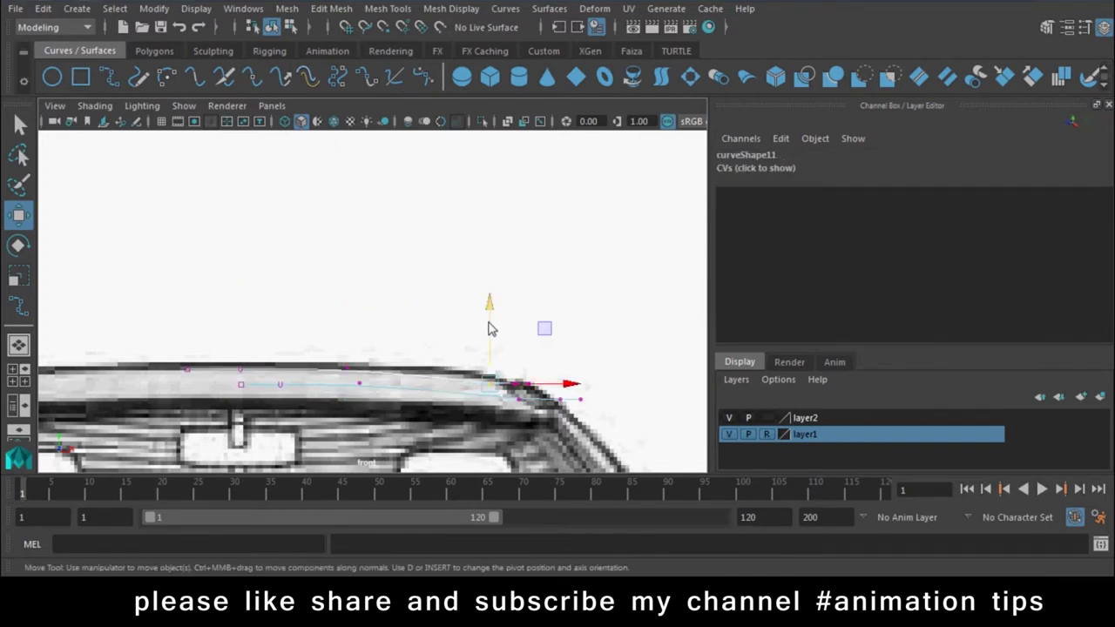
# In the top view, slide a rear-edge point, shrink the small curve, and place it at the roof's front corner
pyautogui.moveTo(489, 329); pyautogui.dragTo(395, 329)
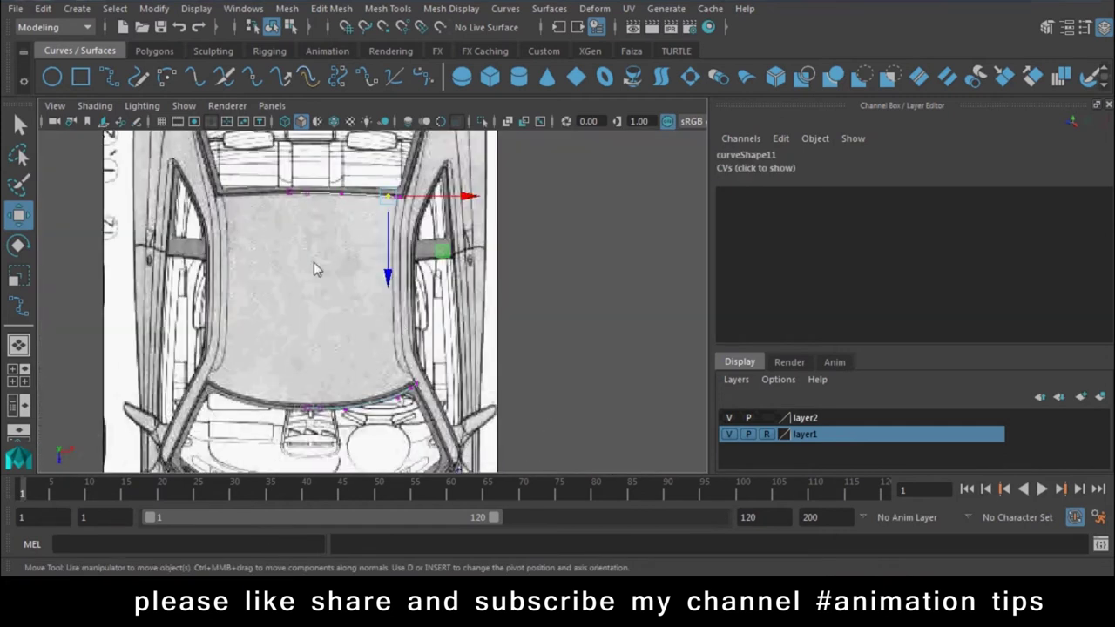
pyautogui.click(283, 191)
pyautogui.moveTo(289, 192); pyautogui.dragTo(383, 196)
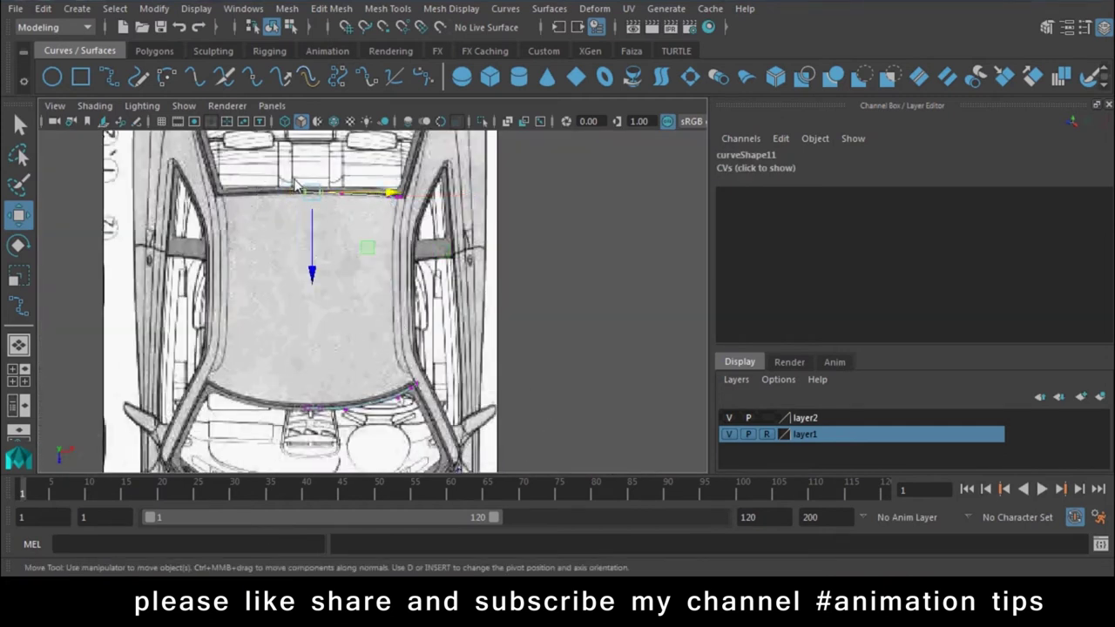
pyautogui.press('r')
pyautogui.moveTo(393, 313)
pyautogui.mouseDown()
pyautogui.moveTo(348, 306)
pyautogui.moveTo(448, 309)
pyautogui.mouseUp()
pyautogui.press('w')
pyautogui.press('space')
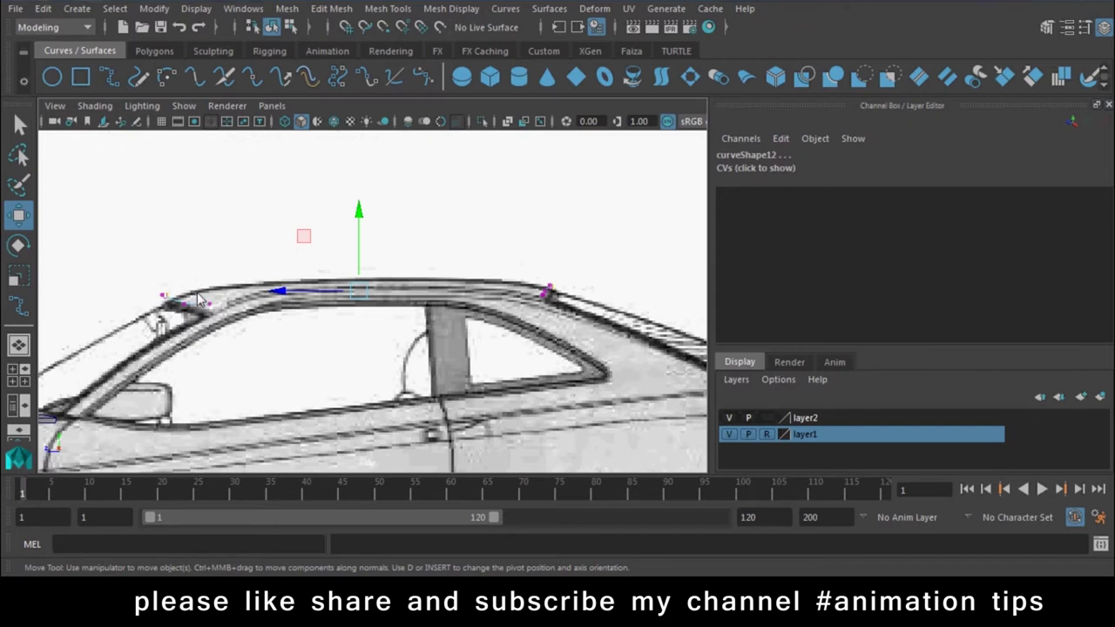
pyautogui.moveTo(202, 301); pyautogui.dragTo(210, 298, button='middle')
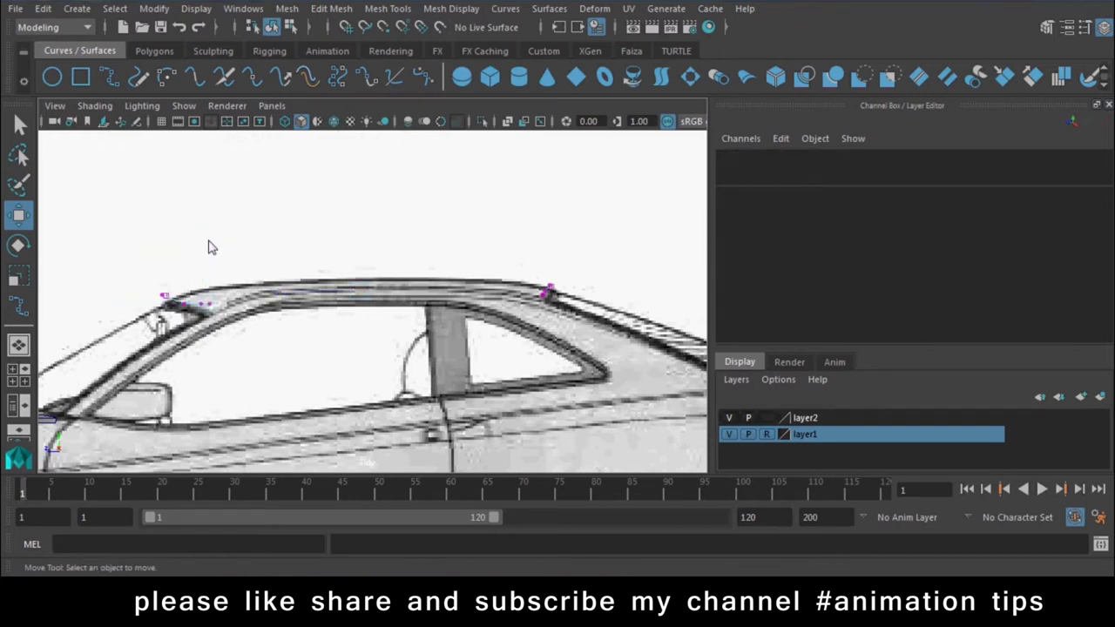
# In the front view, nudge a roof curve point onto the roof edge, then return to top view
pyautogui.press('space')
pyautogui.moveTo(311, 259); pyautogui.dragTo(392, 299)
pyautogui.moveTo(541, 424)
pyautogui.keyDown('alt'); pyautogui.mouseDown(button='middle')
pyautogui.moveTo(588, 364)
pyautogui.moveTo(536, 323)
pyautogui.moveTo(577, 329)
pyautogui.mouseUp(button='middle'); pyautogui.keyUp('alt')
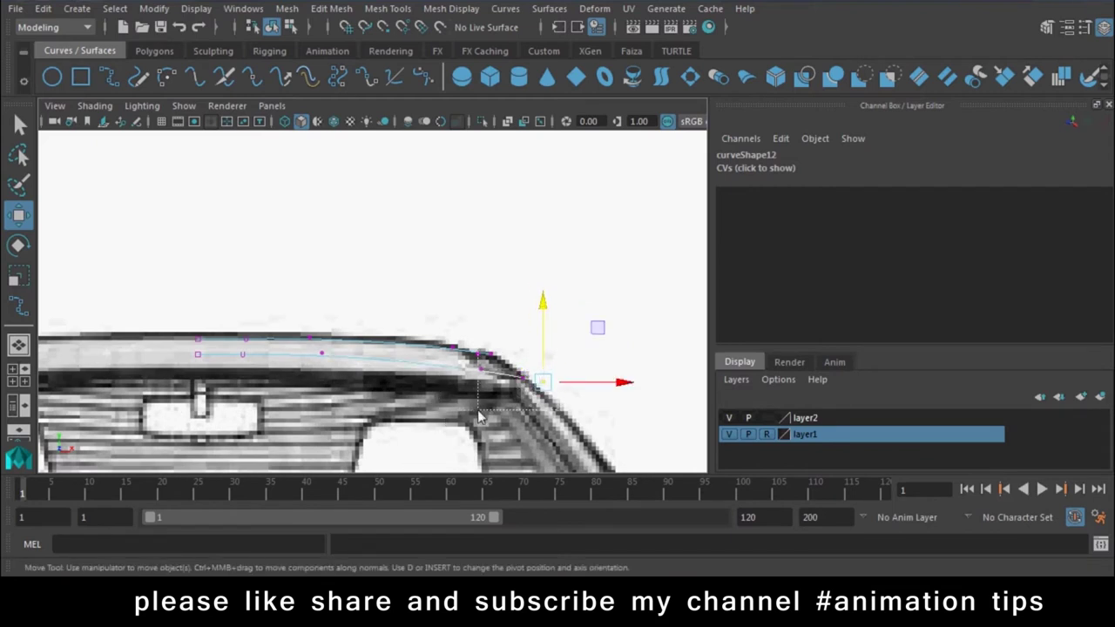
pyautogui.moveTo(477, 411); pyautogui.dragTo(479, 410)
pyautogui.click(246, 339)
pyautogui.moveTo(261, 322); pyautogui.dragTo(261, 310, button='middle')
pyautogui.press('space')
pyautogui.moveTo(421, 338); pyautogui.dragTo(370, 334)
pyautogui.moveTo(399, 194); pyautogui.dragTo(478, 167, button='right')
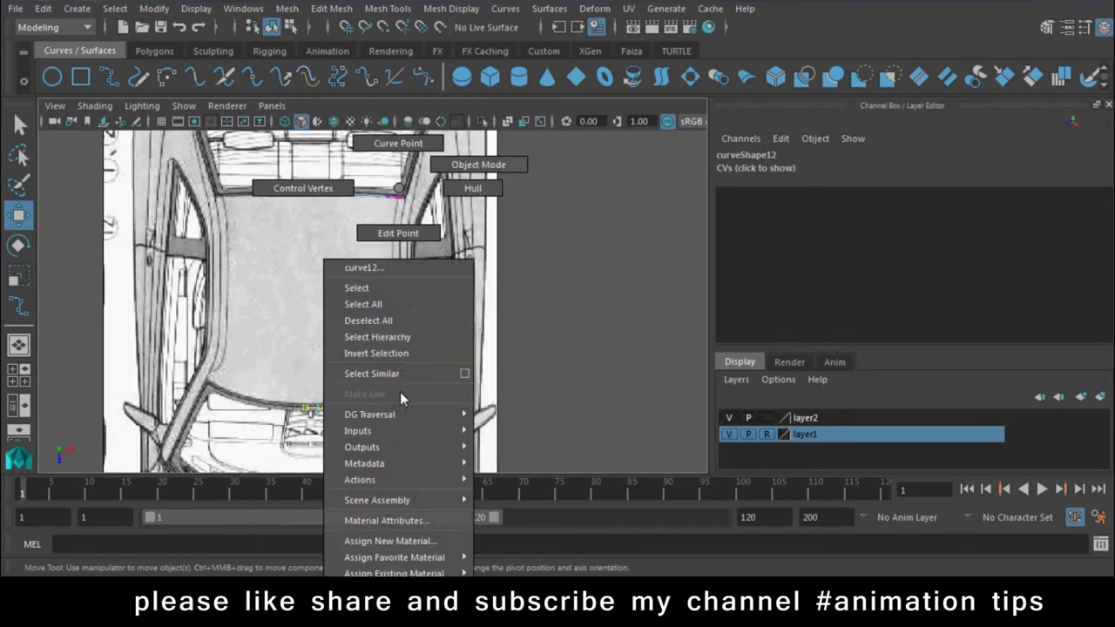
# In the side view, draw a four-point EP curve along the roof's side edge from windshield to rear
pyautogui.click(110, 81)
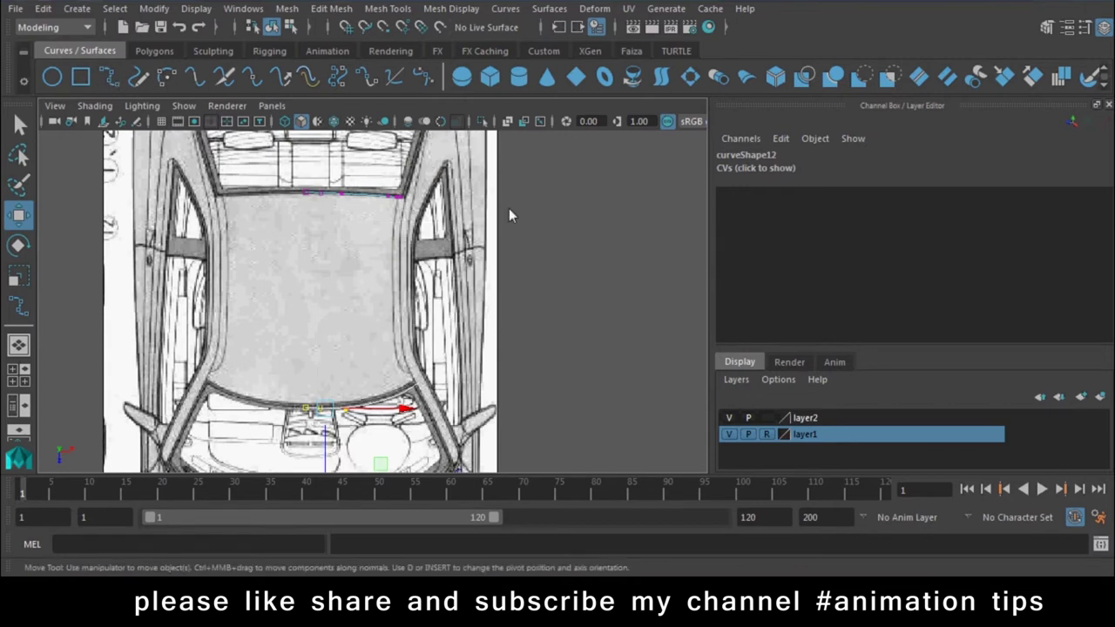
pyautogui.press('space')
pyautogui.moveTo(488, 287); pyautogui.dragTo(665, 286)
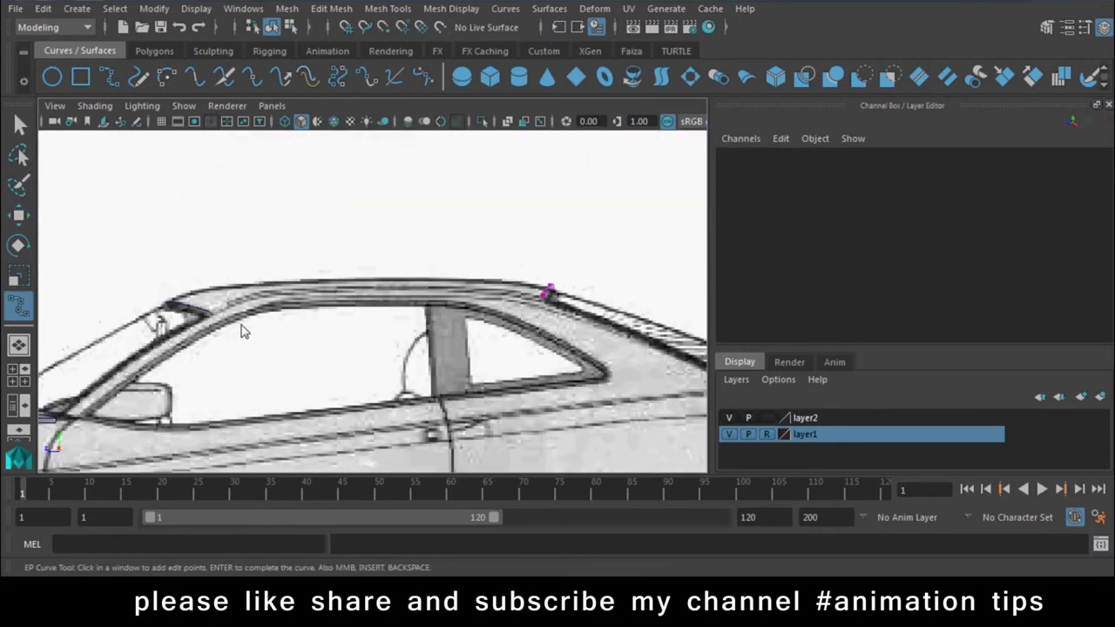
pyautogui.scroll(1, 244, 329)
pyautogui.click(163, 318)
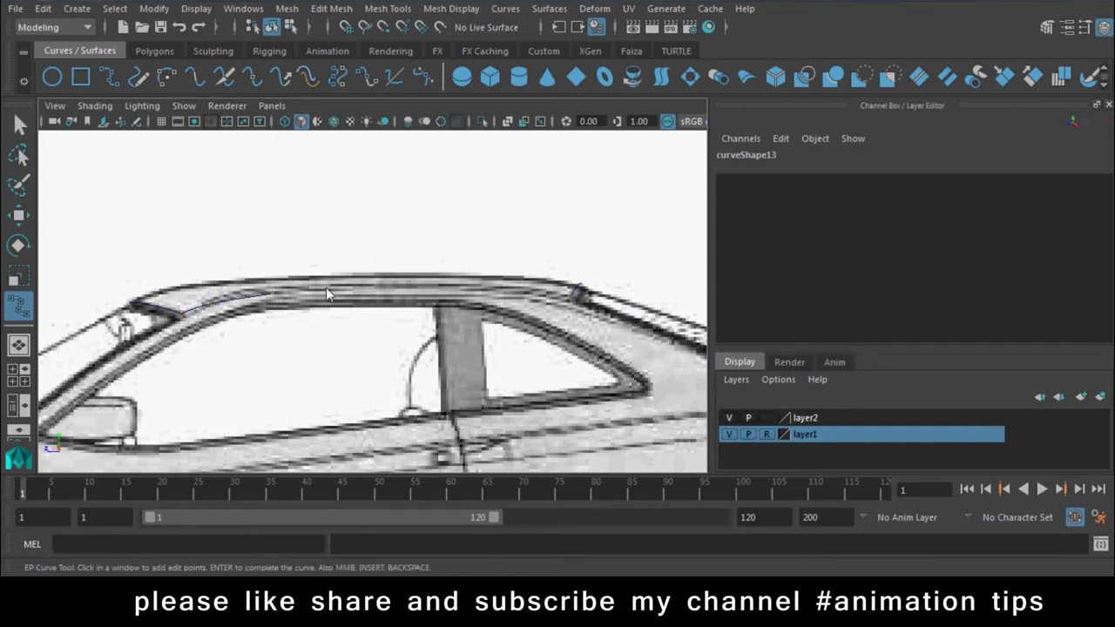
pyautogui.click(352, 289)
pyautogui.click(534, 291)
pyautogui.click(576, 294)
pyautogui.press('Return')
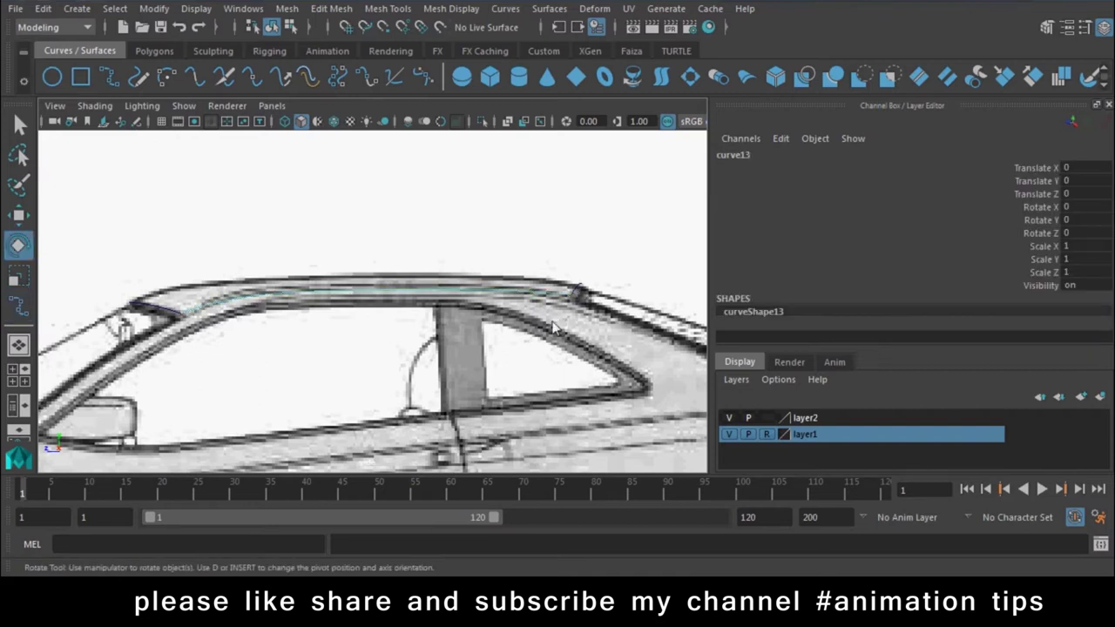
# Draw a second EP curve, curve14, along the roof's top centre, then check both curves in perspective
pyautogui.click(113, 79)
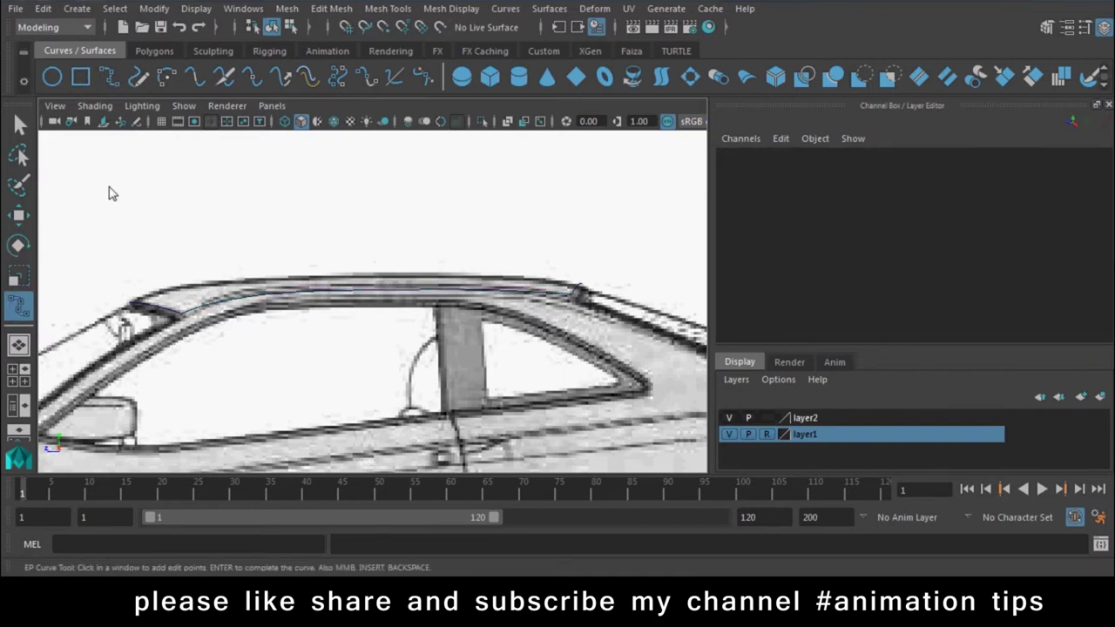
pyautogui.click(131, 304)
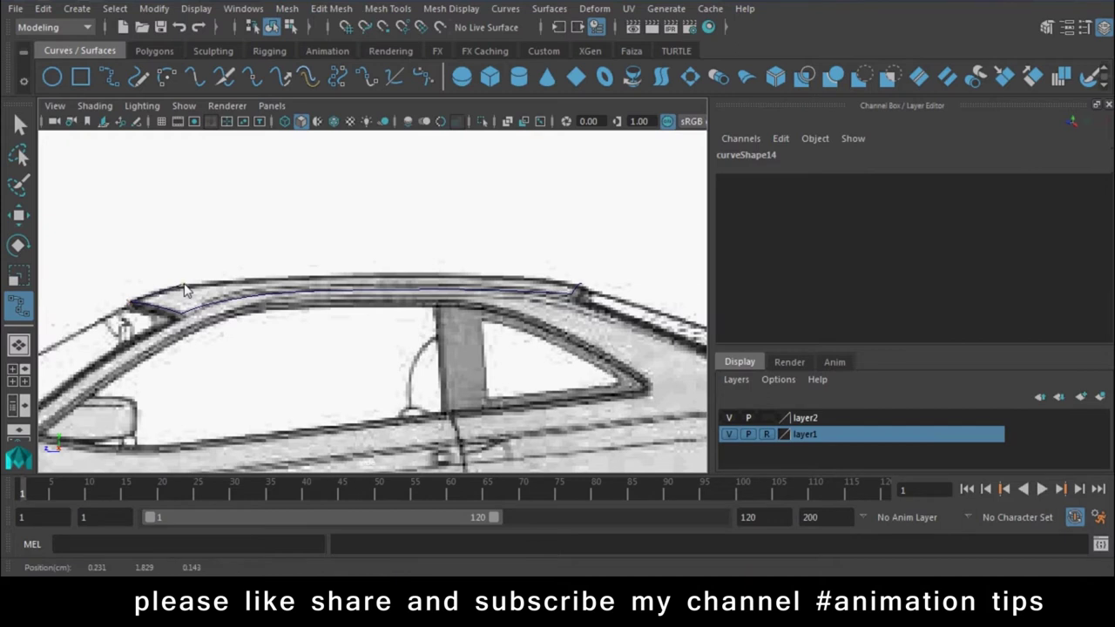
pyautogui.click(261, 283)
pyautogui.click(366, 279)
pyautogui.click(480, 283)
pyautogui.click(575, 294)
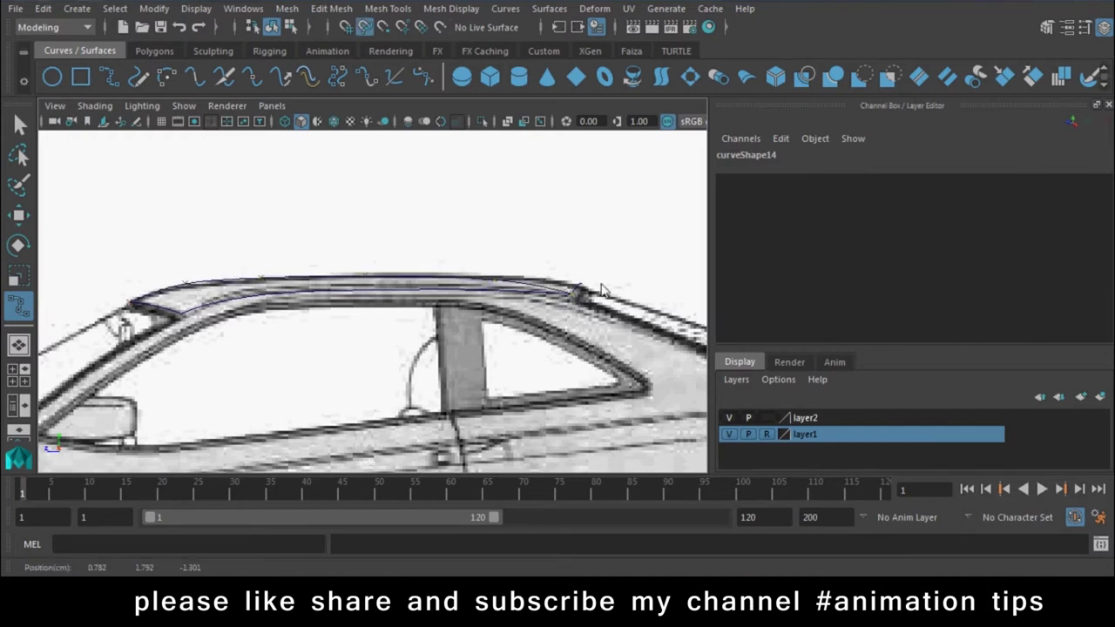
pyautogui.hotkey('ctrl', 'z')
pyautogui.scroll(3, 574, 316)
pyautogui.scroll(2, 614, 315)
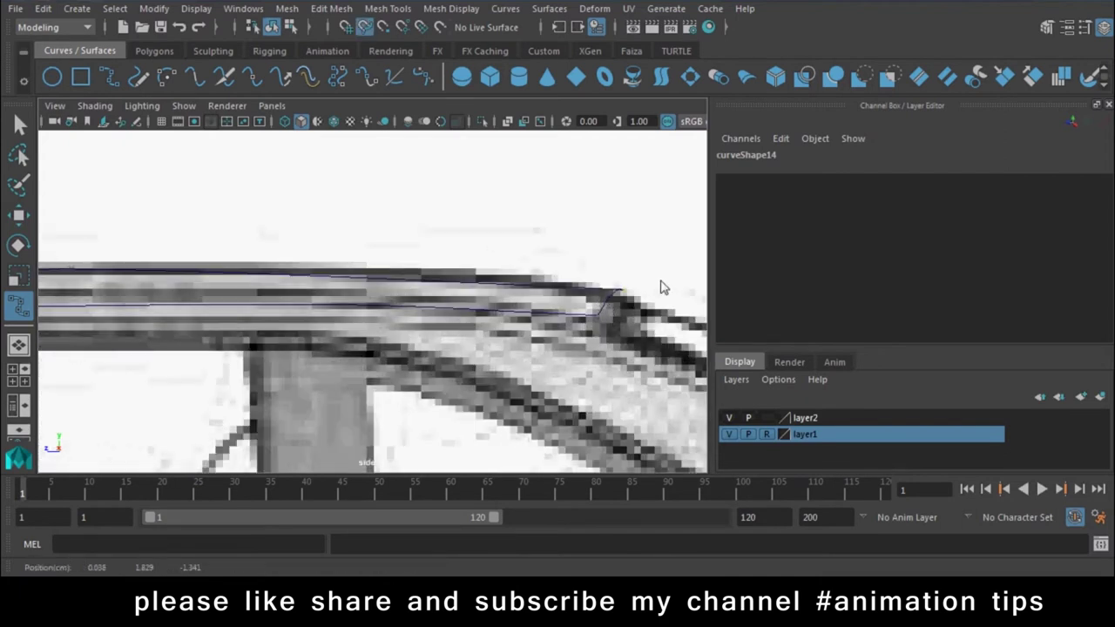
pyautogui.press('e')
pyautogui.moveTo(543, 297); pyautogui.dragTo(543, 255)
pyautogui.moveTo(532, 332)
pyautogui.keyDown('alt'); pyautogui.mouseDown()
pyautogui.moveTo(375, 322)
pyautogui.moveTo(461, 392)
pyautogui.moveTo(555, 326)
pyautogui.moveTo(502, 317)
pyautogui.moveTo(372, 347)
pyautogui.mouseUp(); pyautogui.keyUp('alt')
pyautogui.press('w')
pyautogui.press('space')
# In the top view, pull the centre curve's front edit point toward the roof centre
pyautogui.moveTo(317, 186); pyautogui.dragTo(249, 232, button='right')
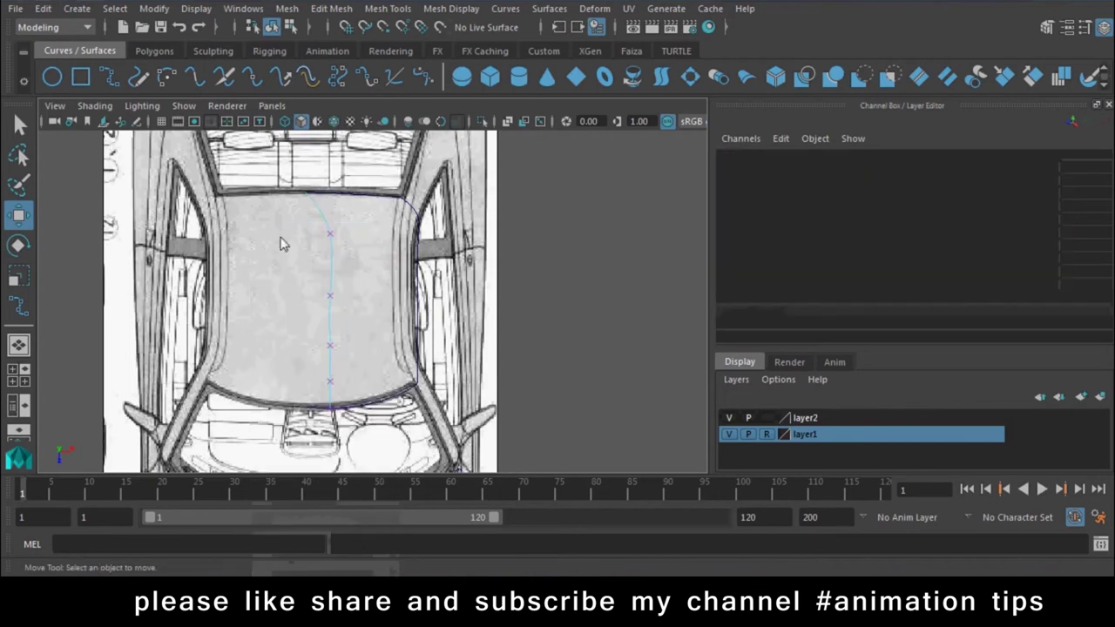
pyautogui.scroll(3, 501, 454)
pyautogui.scroll(3, 405, 357)
pyautogui.scroll(2, 405, 356)
pyautogui.moveTo(472, 323); pyautogui.dragTo(481, 236, button='right')
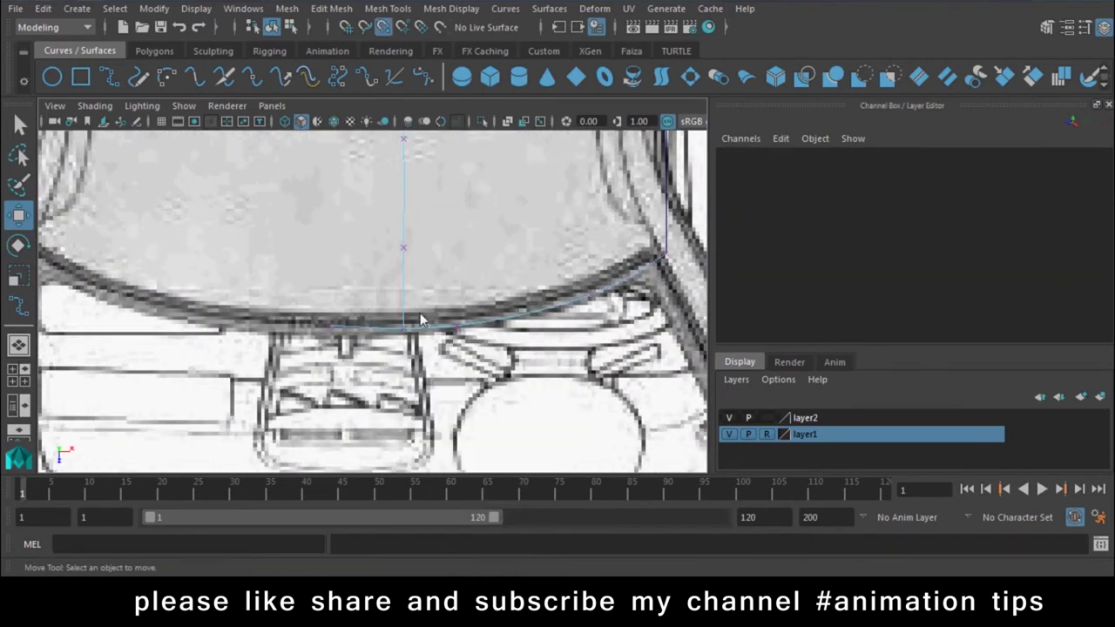
pyautogui.click(406, 326)
pyautogui.moveTo(403, 327); pyautogui.dragTo(329, 327)
pyautogui.moveTo(388, 235)
pyautogui.mouseDown()
pyautogui.moveTo(451, 254)
pyautogui.moveTo(406, 247)
pyautogui.mouseUp()
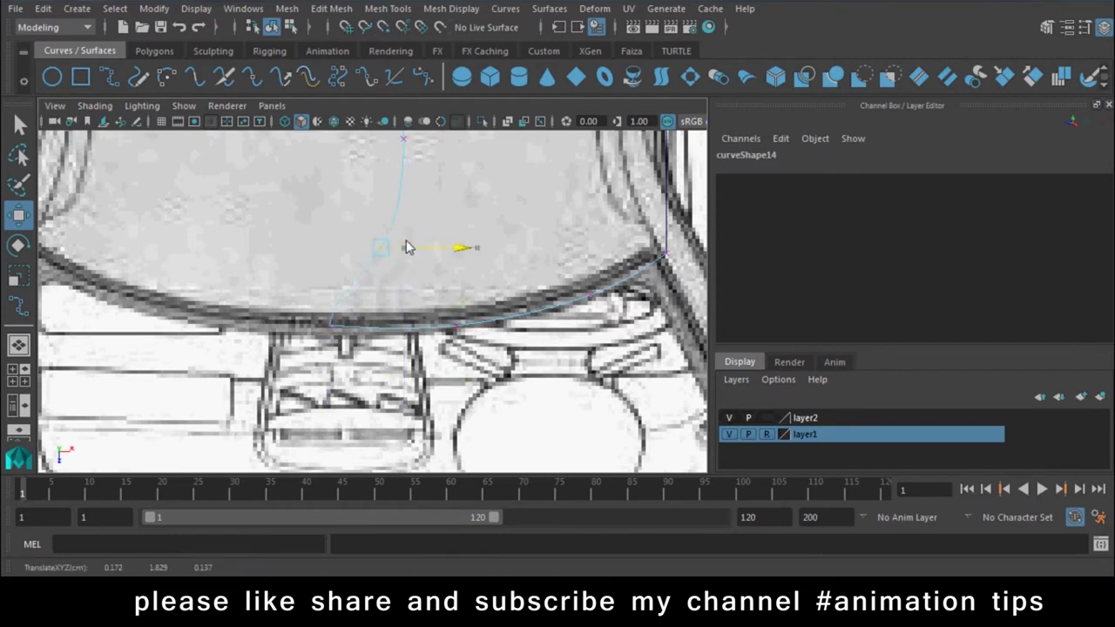
pyautogui.scroll(-3, 415, 266)
pyautogui.scroll(-2, 393, 358)
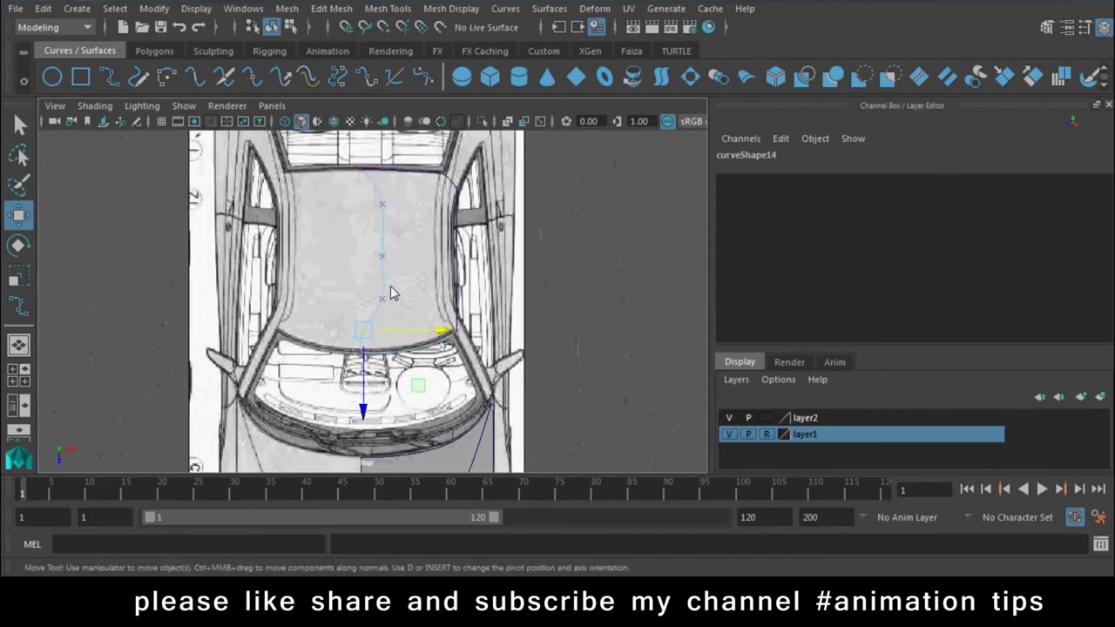
pyautogui.moveTo(381, 187); pyautogui.dragTo(320, 170, button='right')
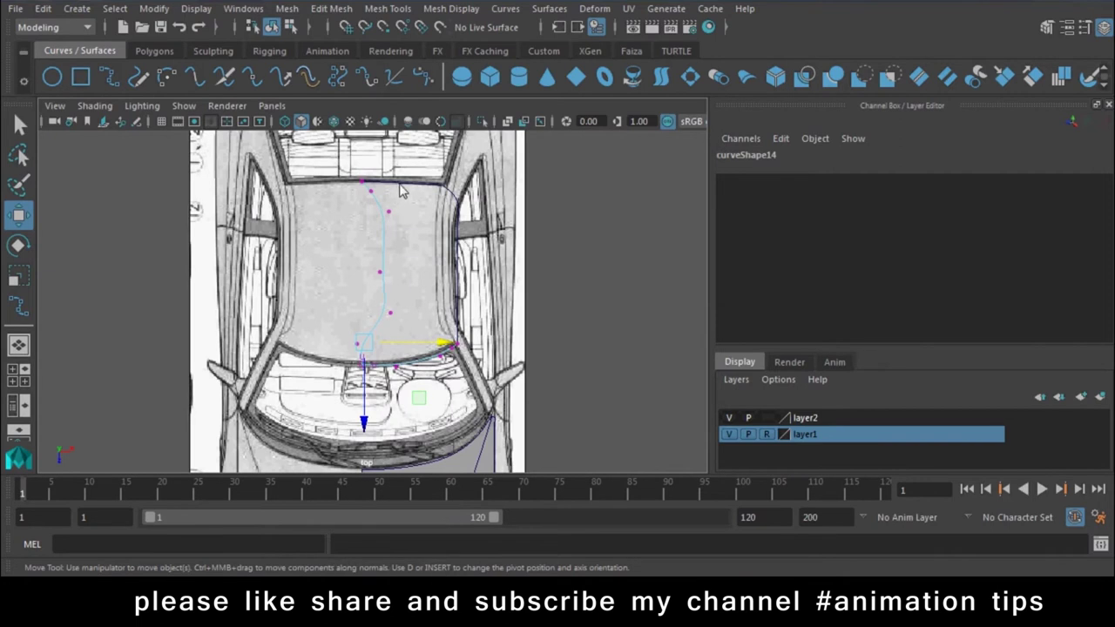
# Scale the centre curve's upper control vertices flat in X and move them onto the roof centre line
pyautogui.moveTo(410, 179); pyautogui.dragTo(375, 338)
pyautogui.scroll(2, 368, 243)
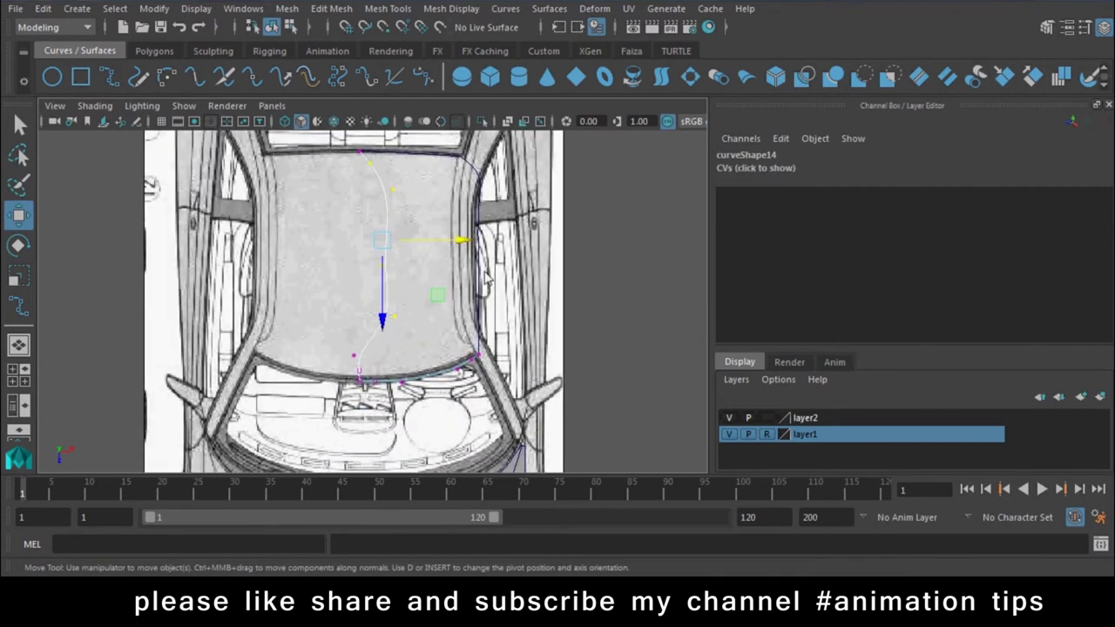
pyautogui.press('r')
pyautogui.moveTo(456, 240); pyautogui.dragTo(384, 244)
pyautogui.press('w')
pyautogui.moveTo(460, 241); pyautogui.dragTo(435, 245)
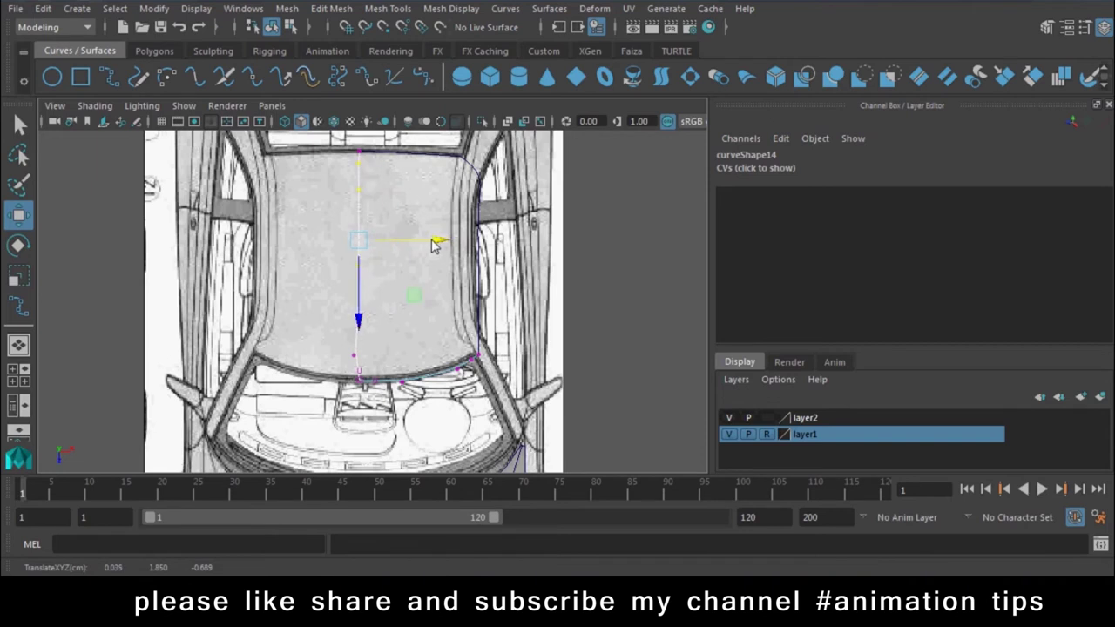
# Add the bottom centre control vertex to the selection so the whole curve is straightened
pyautogui.rightClick(404, 157)
pyautogui.keyDown('shift'); pyautogui.moveTo(347, 370); pyautogui.dragTo(373, 409); pyautogui.keyUp('shift')
pyautogui.keyDown('alt'); pyautogui.moveTo(369, 408); pyautogui.dragTo(369, 439, button='middle'); pyautogui.keyUp('alt')
pyautogui.scroll(1, 427, 331)
pyautogui.press('r')
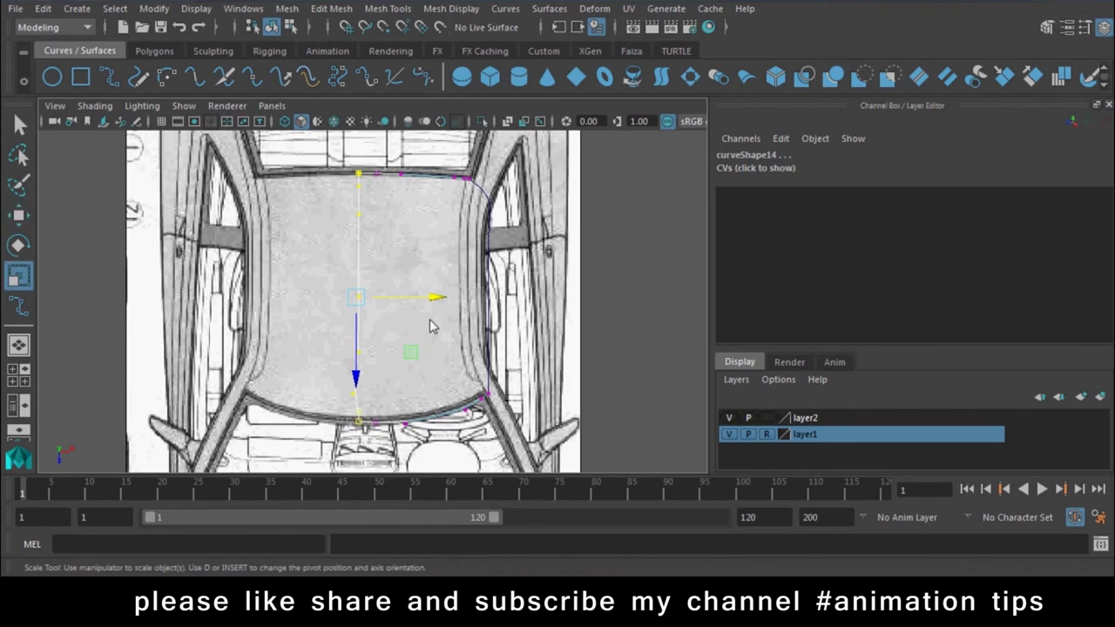
pyautogui.press('w')
pyautogui.rightClick(494, 271)
pyautogui.scroll(2, 505, 244)
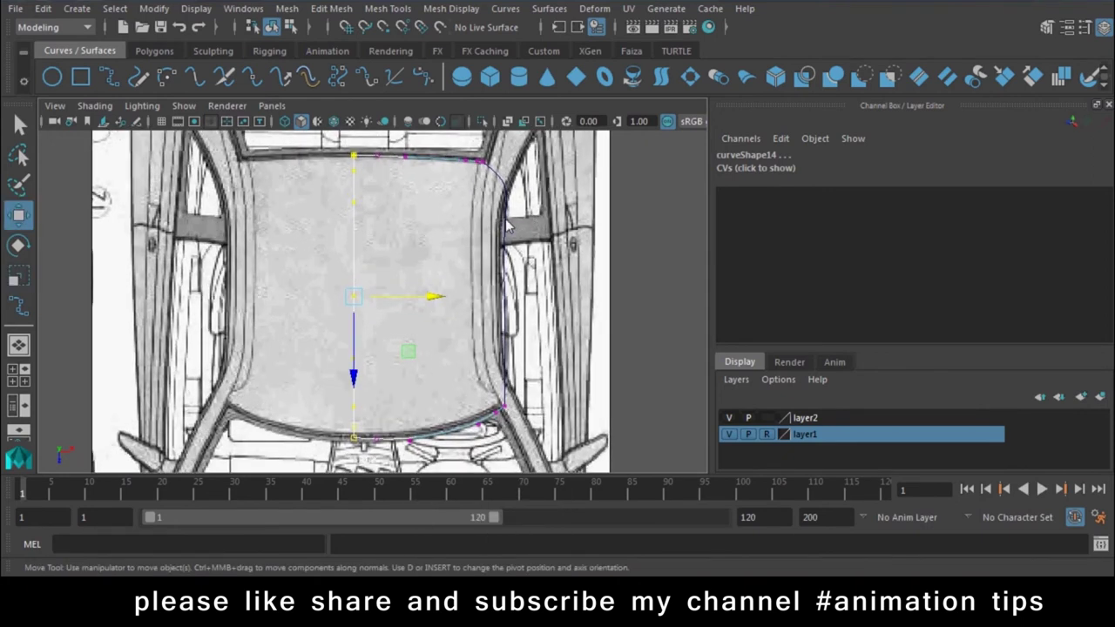
pyautogui.rightClick(508, 229)
# Move the right roof curve's middle, top and bottom control vertices onto the roof's side edge
pyautogui.click(504, 322)
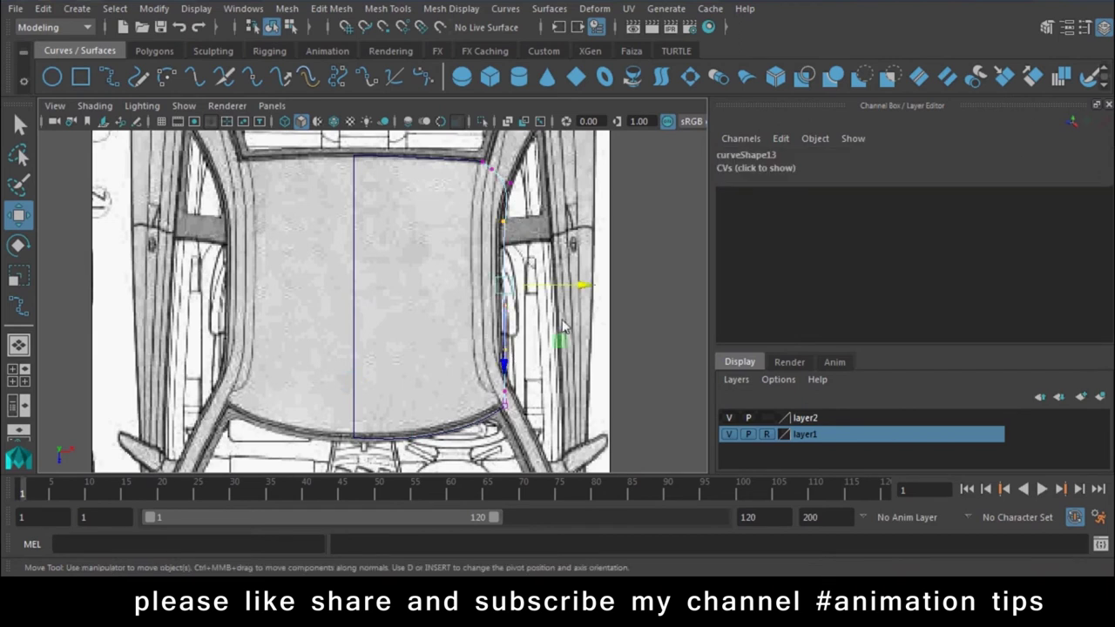
pyautogui.moveTo(490, 168)
pyautogui.mouseDown()
pyautogui.moveTo(558, 201)
pyautogui.moveTo(545, 174)
pyautogui.mouseUp()
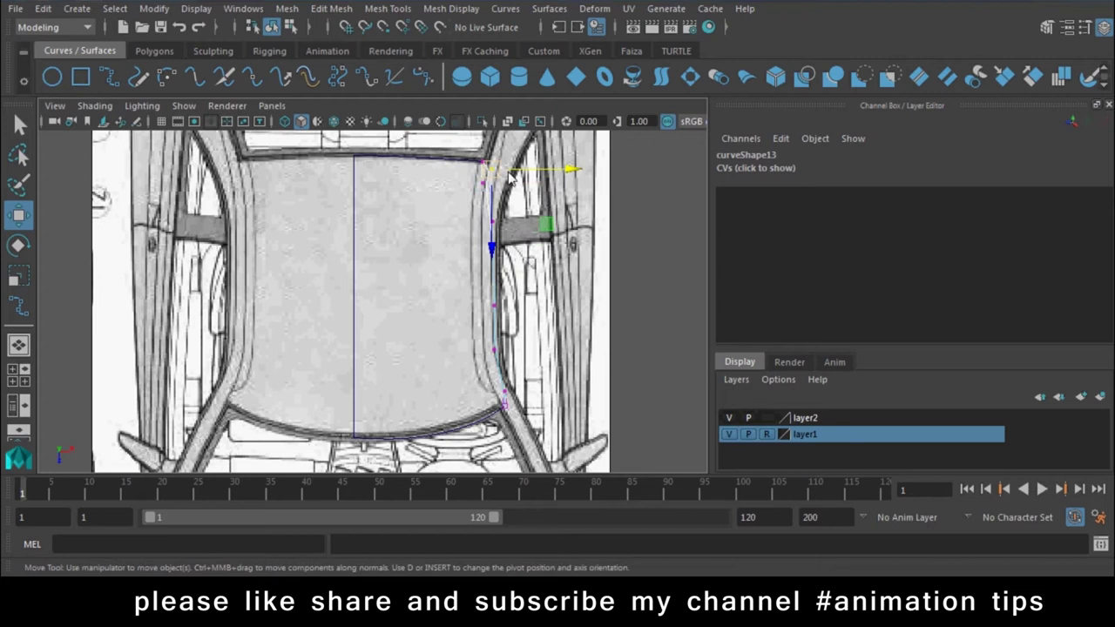
pyautogui.moveTo(461, 357); pyautogui.dragTo(523, 211)
pyautogui.moveTo(575, 290); pyautogui.dragTo(555, 290)
pyautogui.click(478, 170)
pyautogui.moveTo(554, 184); pyautogui.dragTo(542, 189)
pyautogui.click(504, 401)
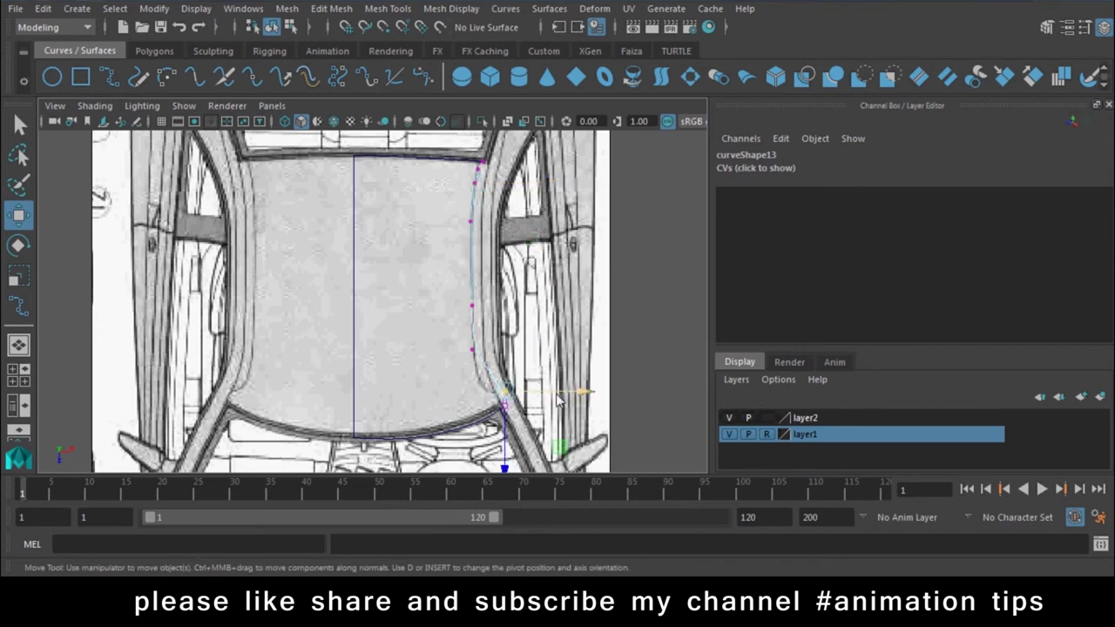
pyautogui.scroll(2, 521, 390)
pyautogui.scroll(2, 521, 389)
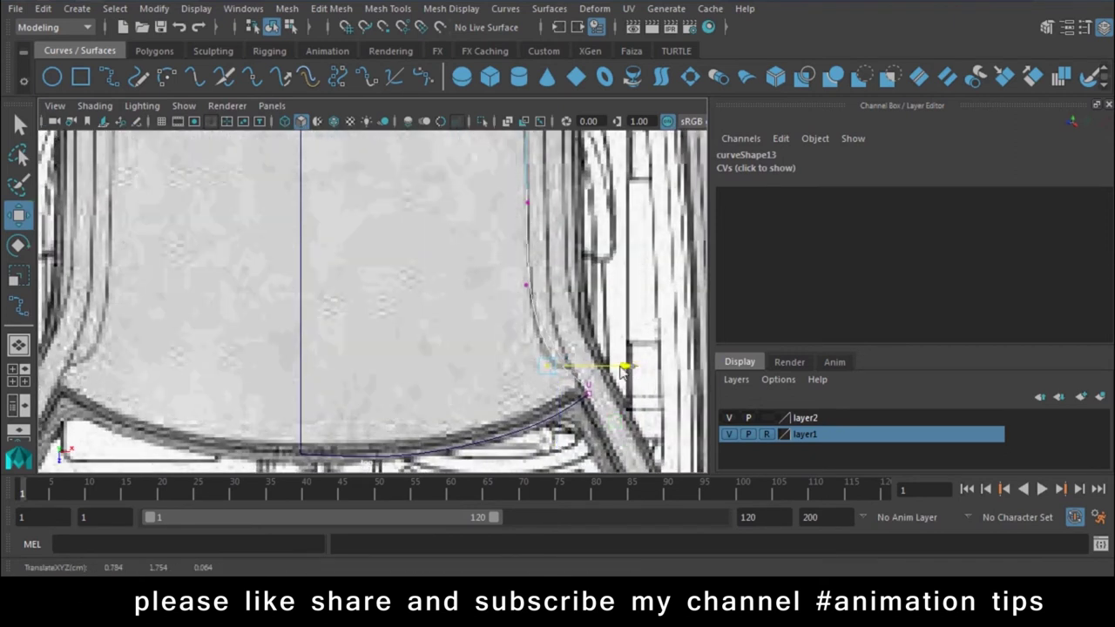
pyautogui.moveTo(633, 394); pyautogui.dragTo(631, 392)
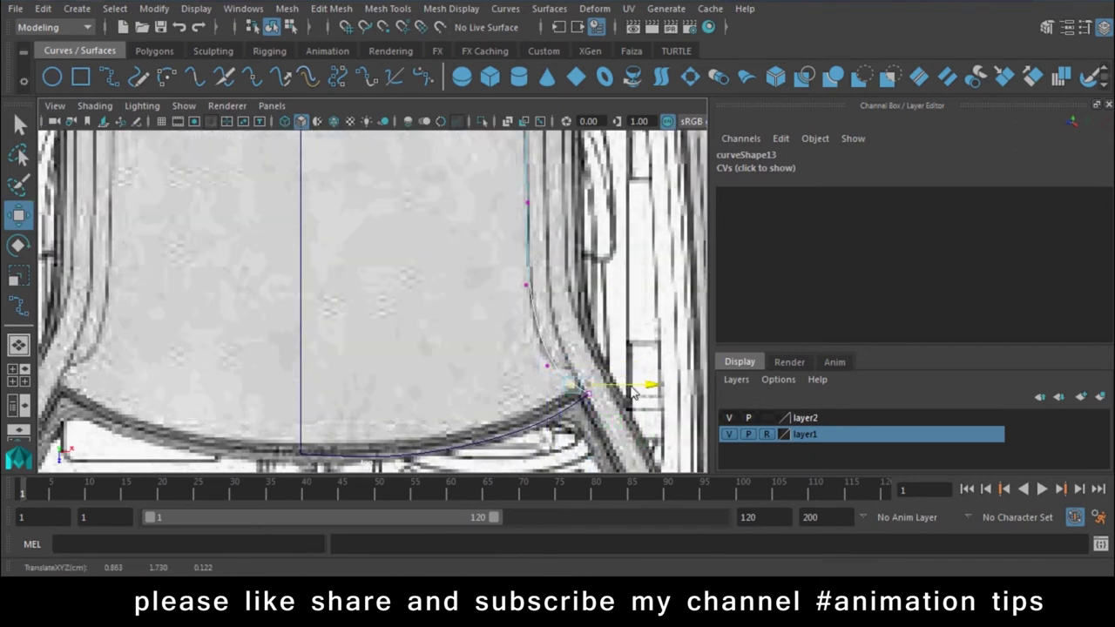
pyautogui.moveTo(535, 361); pyautogui.dragTo(608, 370, button='middle')
# Nudge the upper corner control vertices along X onto the window frame edge, including the adjoining curve's corner
pyautogui.moveTo(500, 192); pyautogui.dragTo(580, 355)
pyautogui.keyDown('alt'); pyautogui.moveTo(617, 241); pyautogui.dragTo(570, 460, button='middle'); pyautogui.keyUp('alt')
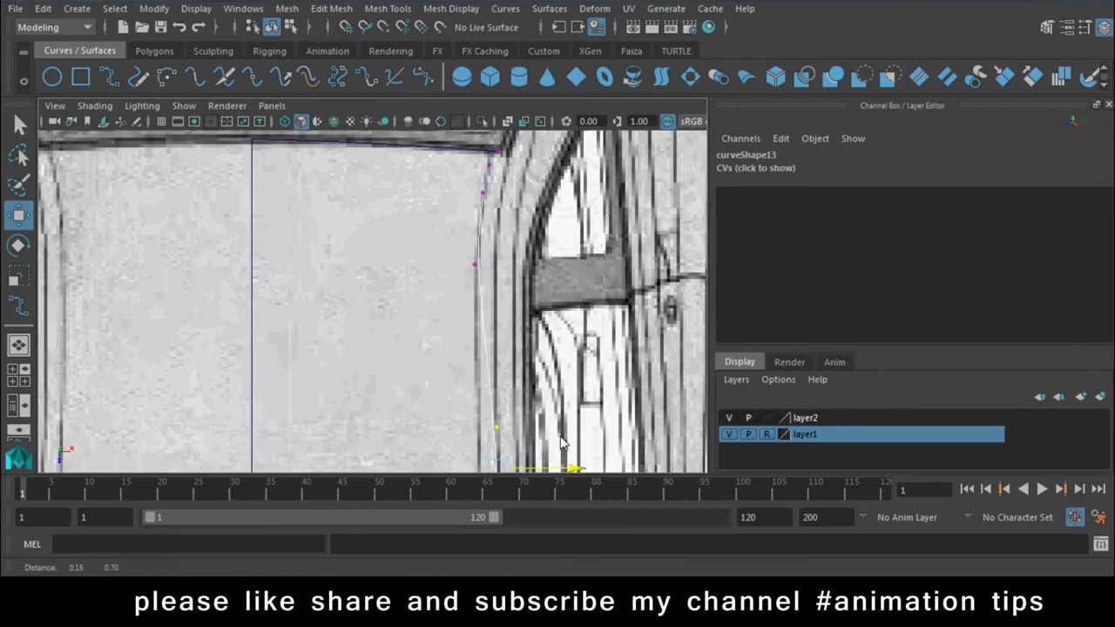
pyautogui.click(540, 269)
pyautogui.moveTo(538, 269); pyautogui.dragTo(547, 270)
pyautogui.click(490, 215)
pyautogui.moveTo(558, 218); pyautogui.dragTo(564, 223)
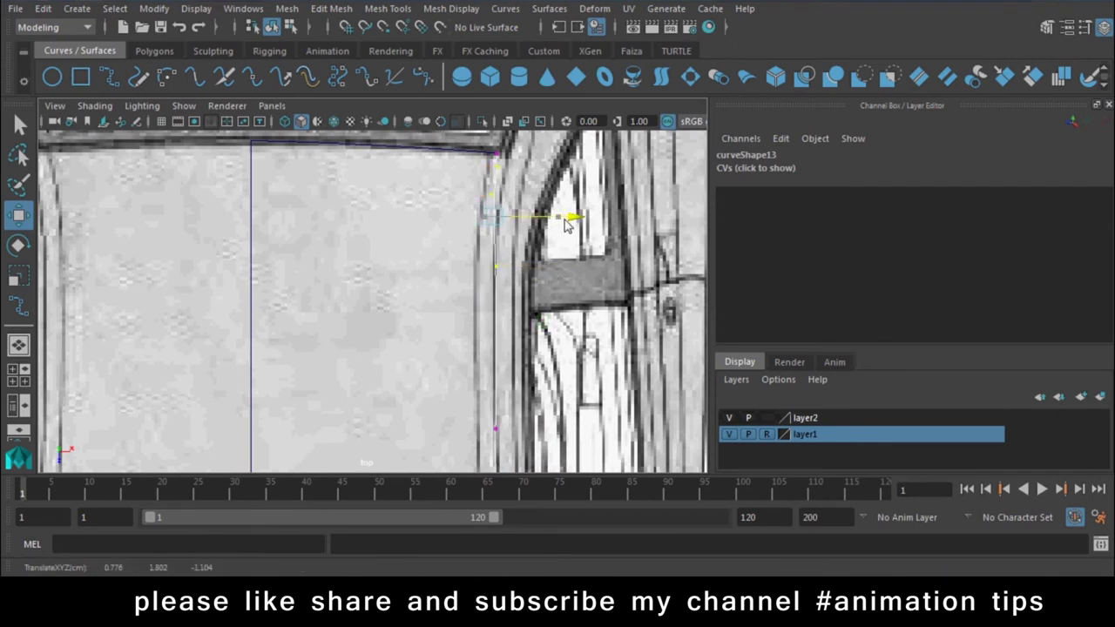
pyautogui.keyDown('alt'); pyautogui.moveTo(565, 225); pyautogui.dragTo(531, 317, button='middle'); pyautogui.keyUp('alt')
pyautogui.rightClick(410, 196)
pyautogui.moveTo(412, 232); pyautogui.dragTo(470, 270)
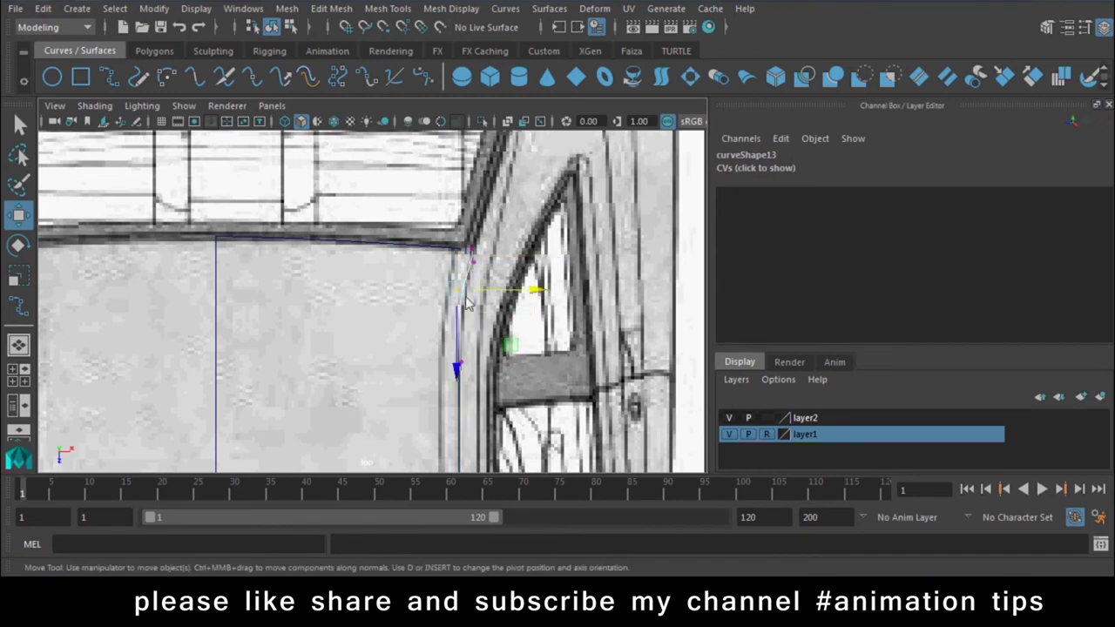
pyautogui.moveTo(442, 255); pyautogui.dragTo(343, 186, button='right')
pyautogui.click(462, 250)
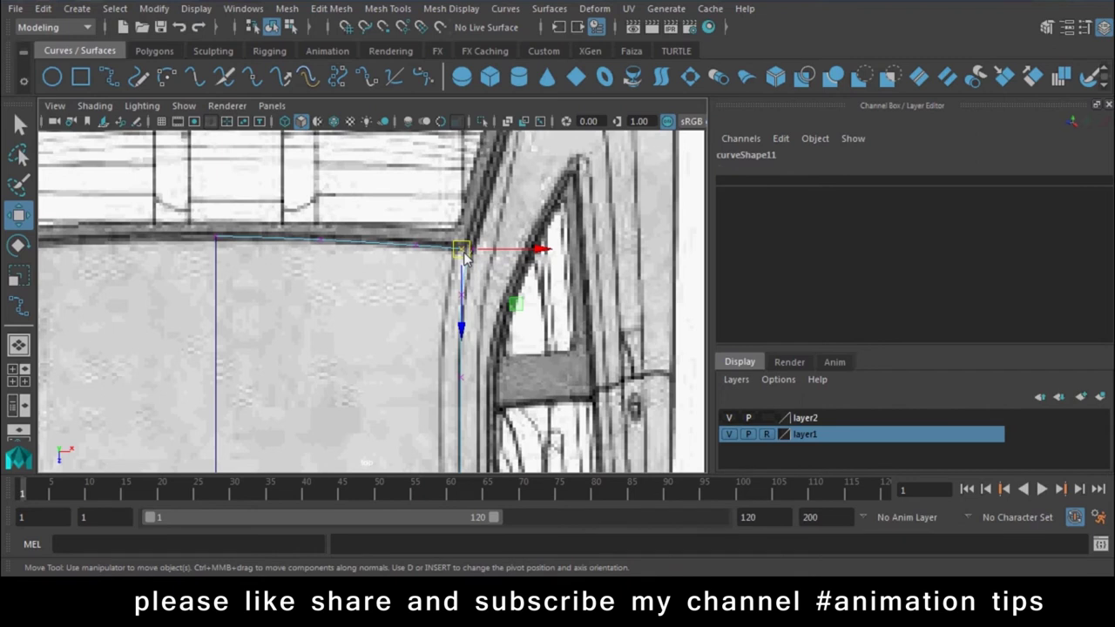
pyautogui.moveTo(463, 254); pyautogui.dragTo(473, 253)
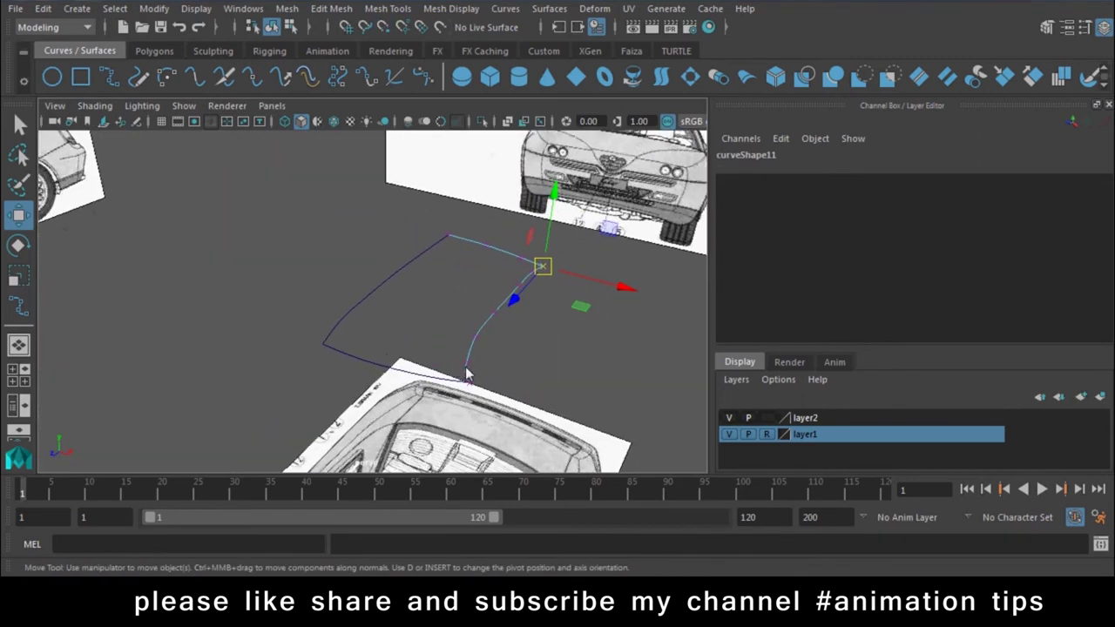
# Return the curves to object mode and marquee-select all the roof outline curves
pyautogui.rightClick(461, 245)
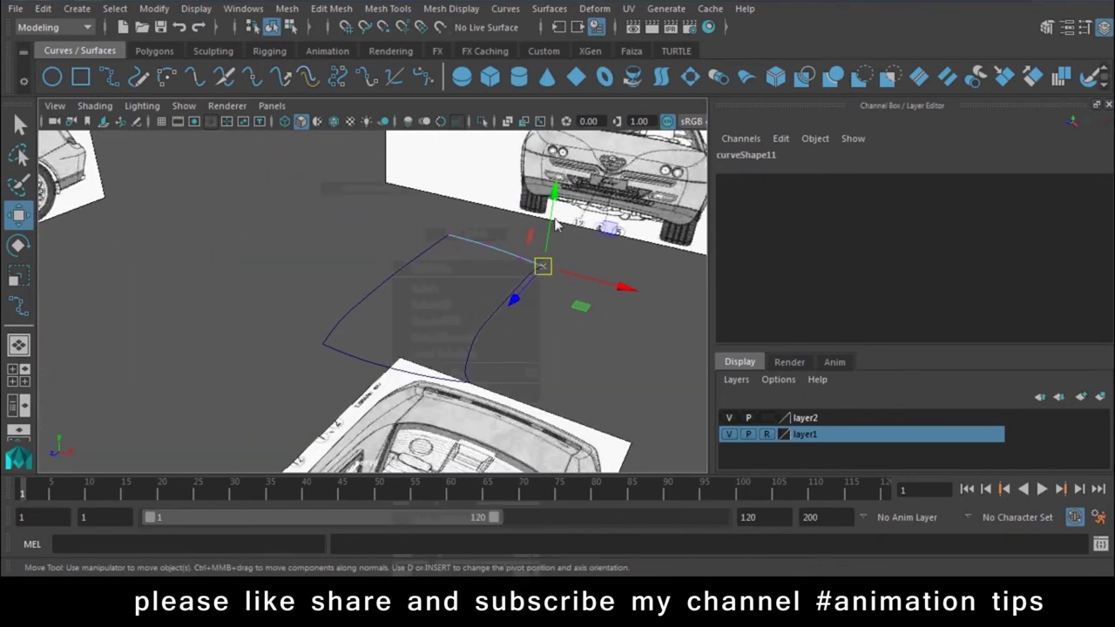
pyautogui.moveTo(489, 245); pyautogui.dragTo(570, 165, button='right')
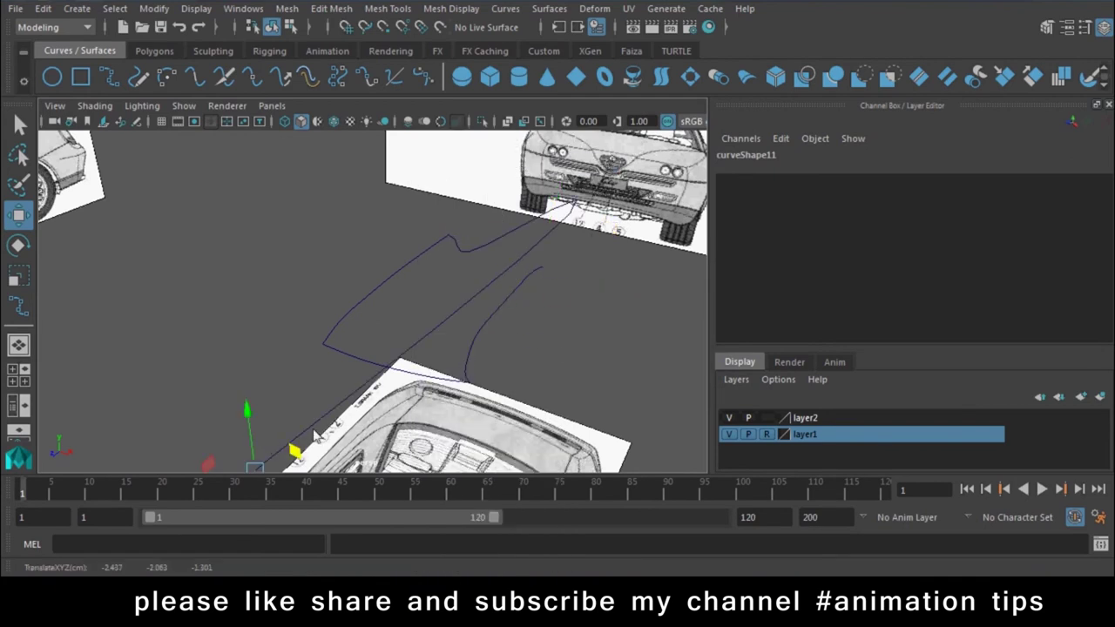
pyautogui.keyDown('alt'); pyautogui.moveTo(293, 453); pyautogui.dragTo(468, 378); pyautogui.keyUp('alt')
pyautogui.click(559, 337)
pyautogui.moveTo(222, 405); pyautogui.dragTo(585, 255)
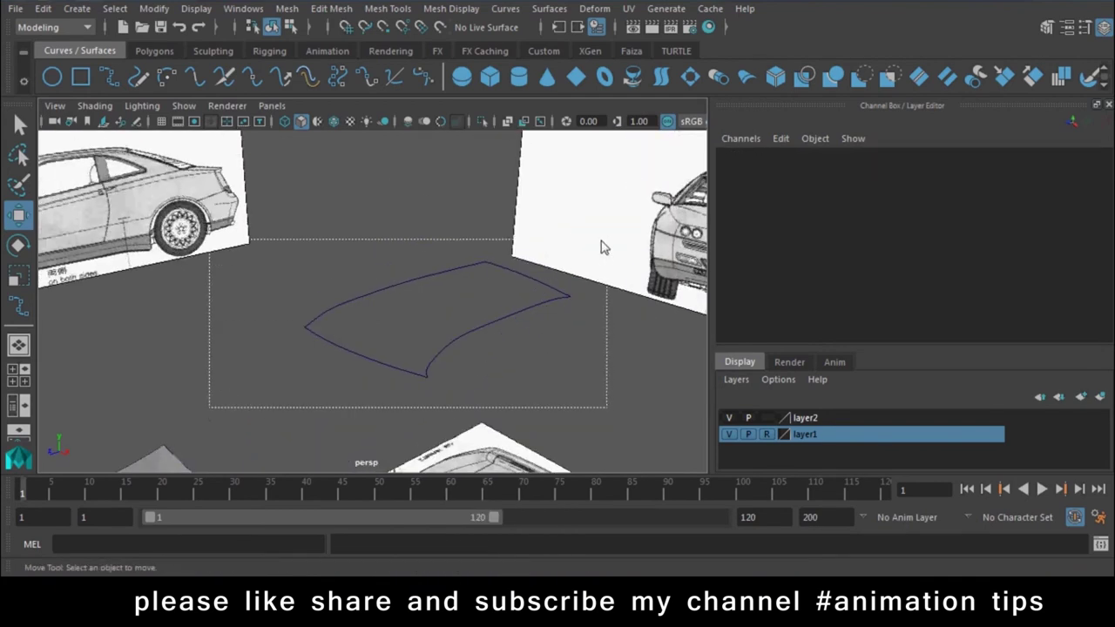
pyautogui.moveTo(600, 329)
pyautogui.keyDown('alt'); pyautogui.mouseDown()
pyautogui.moveTo(598, 293)
pyautogui.moveTo(254, 414)
pyautogui.mouseUp(); pyautogui.keyUp('alt')
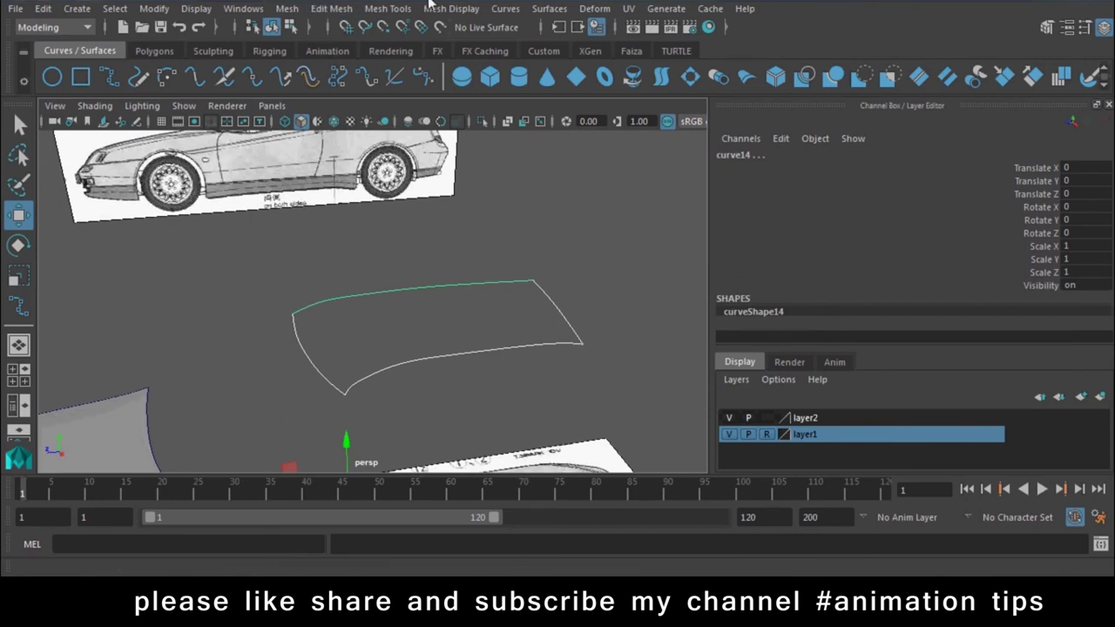
# Create a Surfaces > Boundary surface from the roof curves and view it beside the hood
pyautogui.click(549, 9)
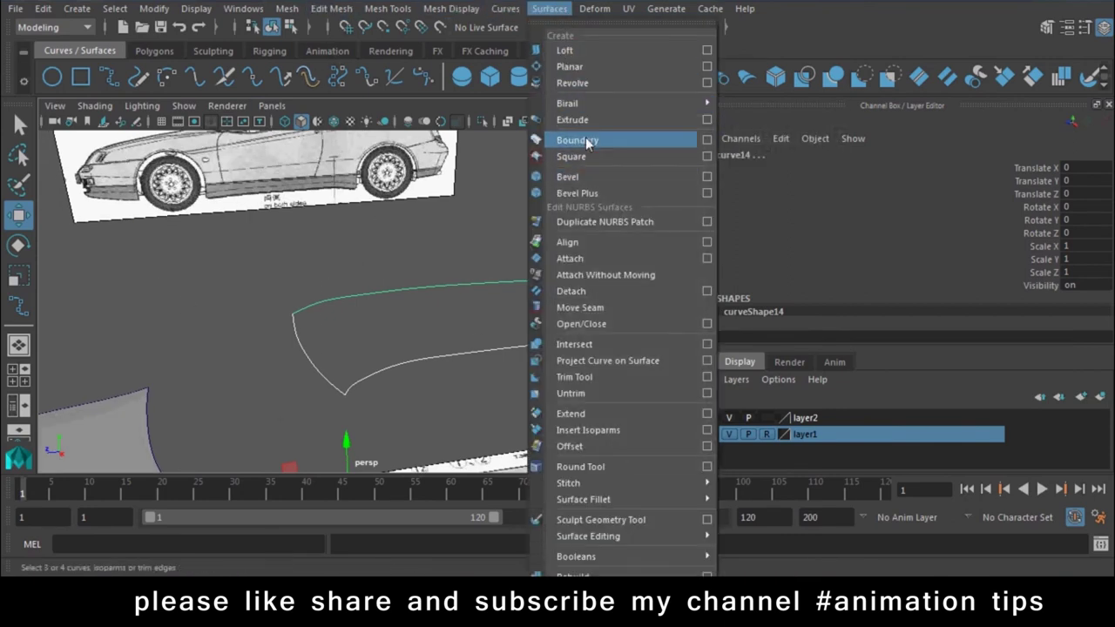
pyautogui.click(586, 143)
pyautogui.click(582, 319)
pyautogui.moveTo(582, 319)
pyautogui.keyDown('alt'); pyautogui.mouseDown()
pyautogui.moveTo(408, 363)
pyautogui.moveTo(278, 324)
pyautogui.moveTo(410, 361)
pyautogui.moveTo(373, 366)
pyautogui.mouseUp(); pyautogui.keyUp('alt')
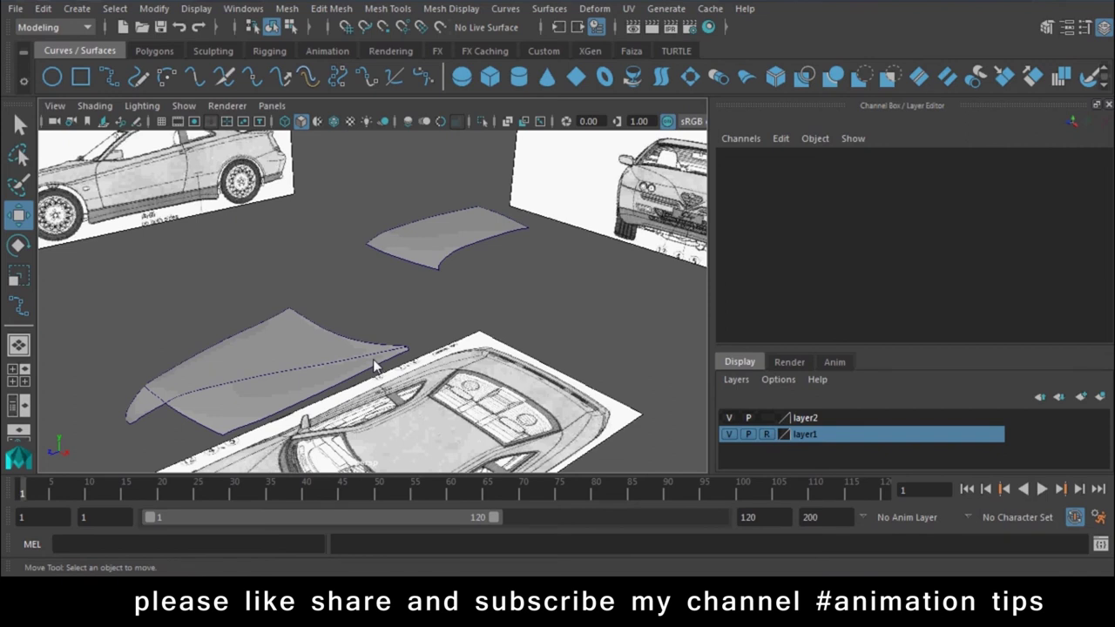
pyautogui.keyDown('alt'); pyautogui.moveTo(252, 367); pyautogui.dragTo(377, 298); pyautogui.keyUp('alt')
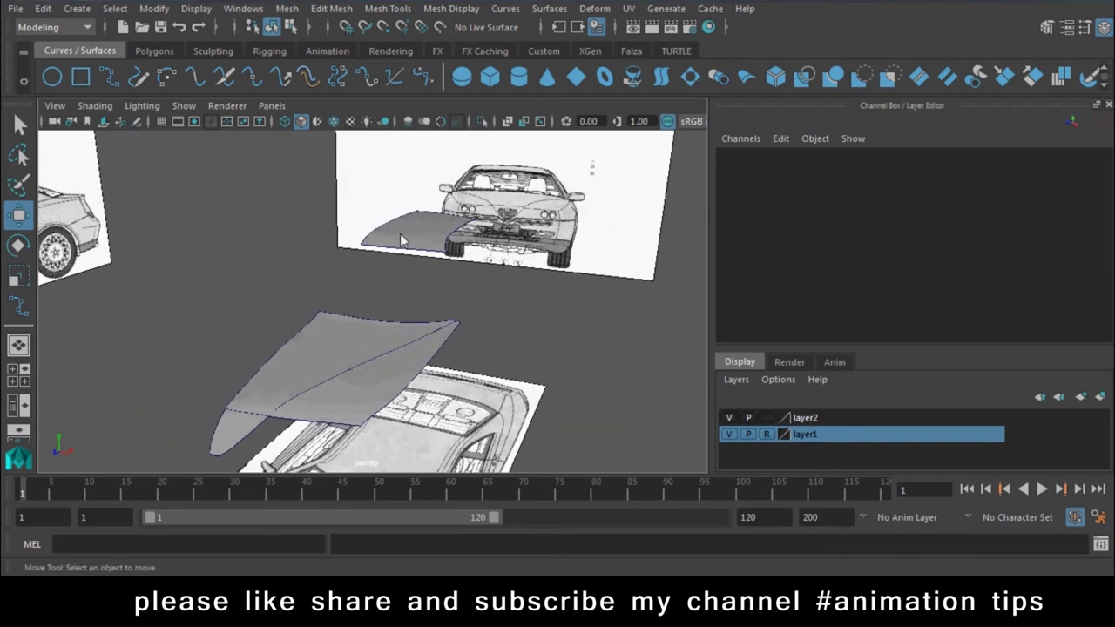
pyautogui.click(402, 240)
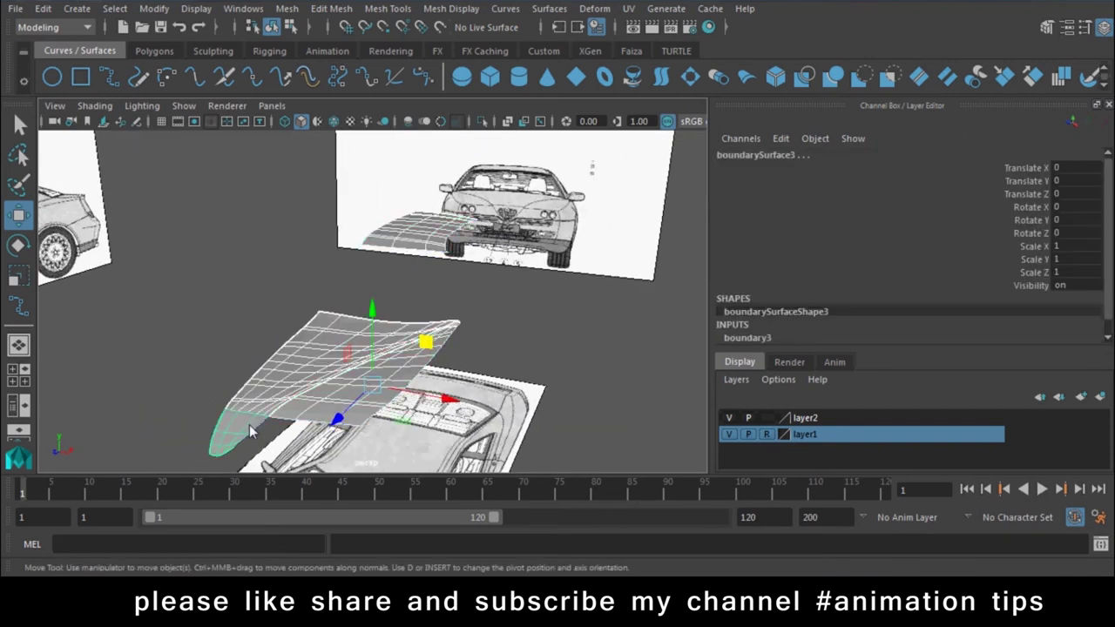
# Group the hood surface and make a mirrored Duplicate Special copy with Scale X -1
pyautogui.hotkey('ctrl', 'g')
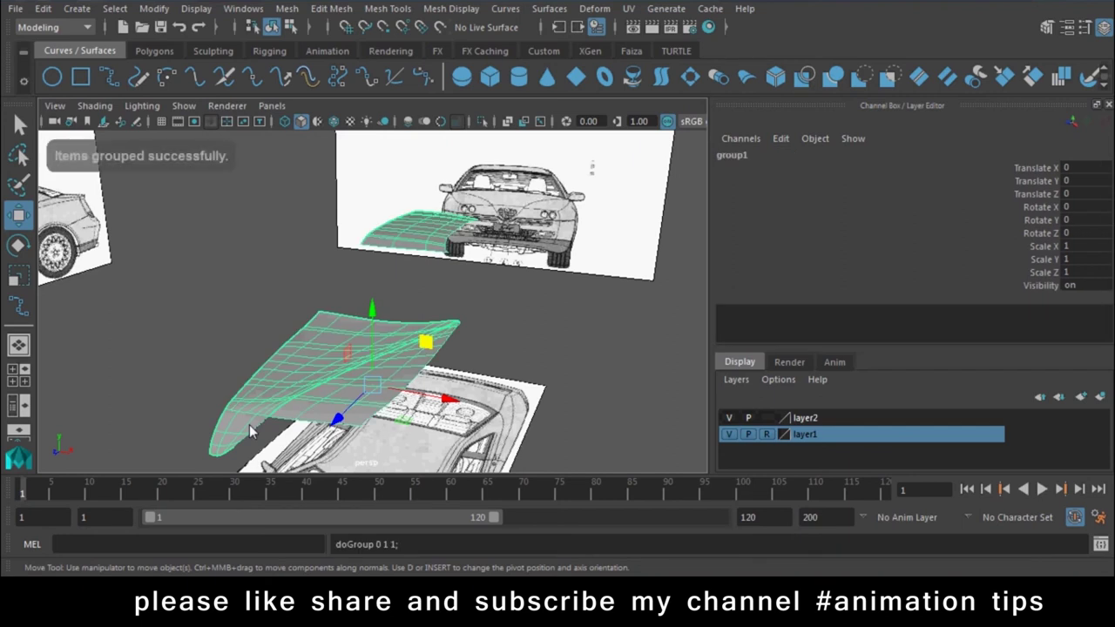
pyautogui.click(43, 8)
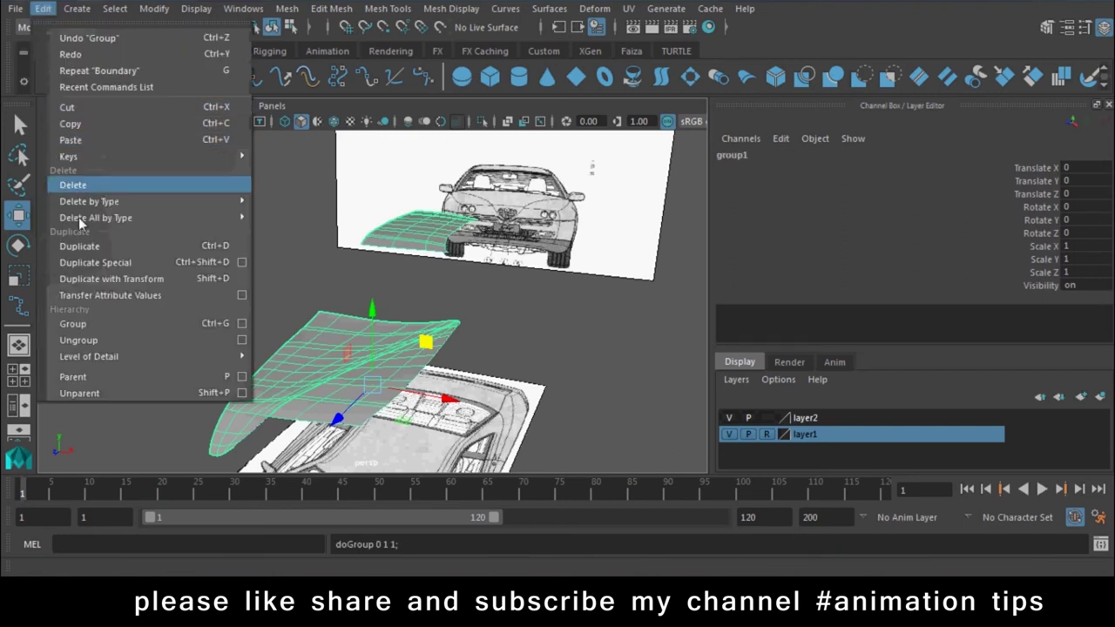
pyautogui.click(241, 263)
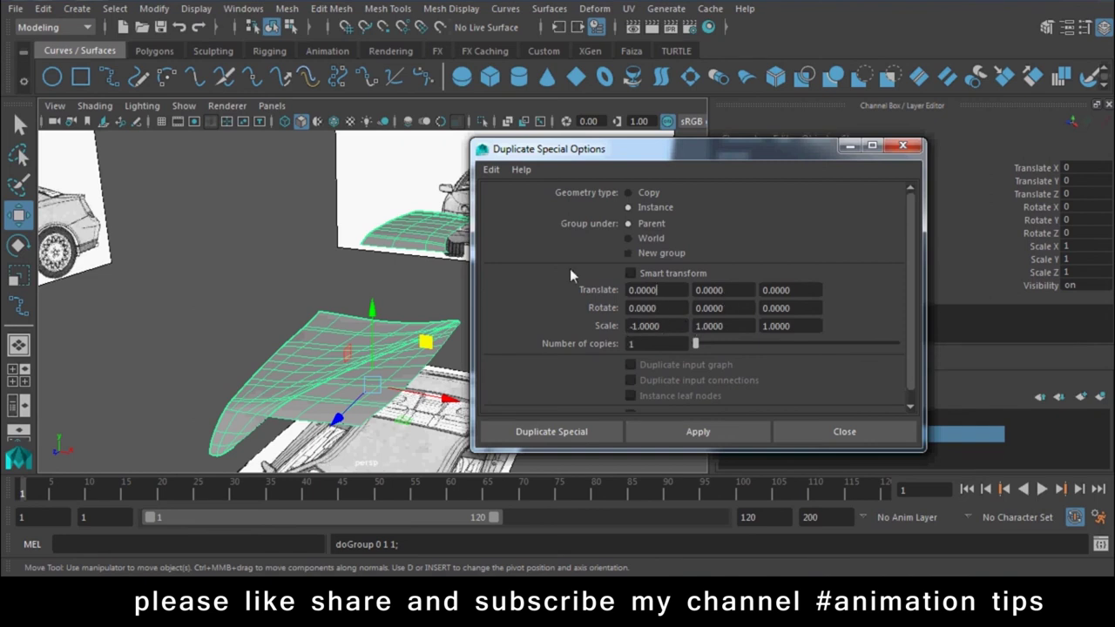
pyautogui.click(492, 169)
pyautogui.click(523, 200)
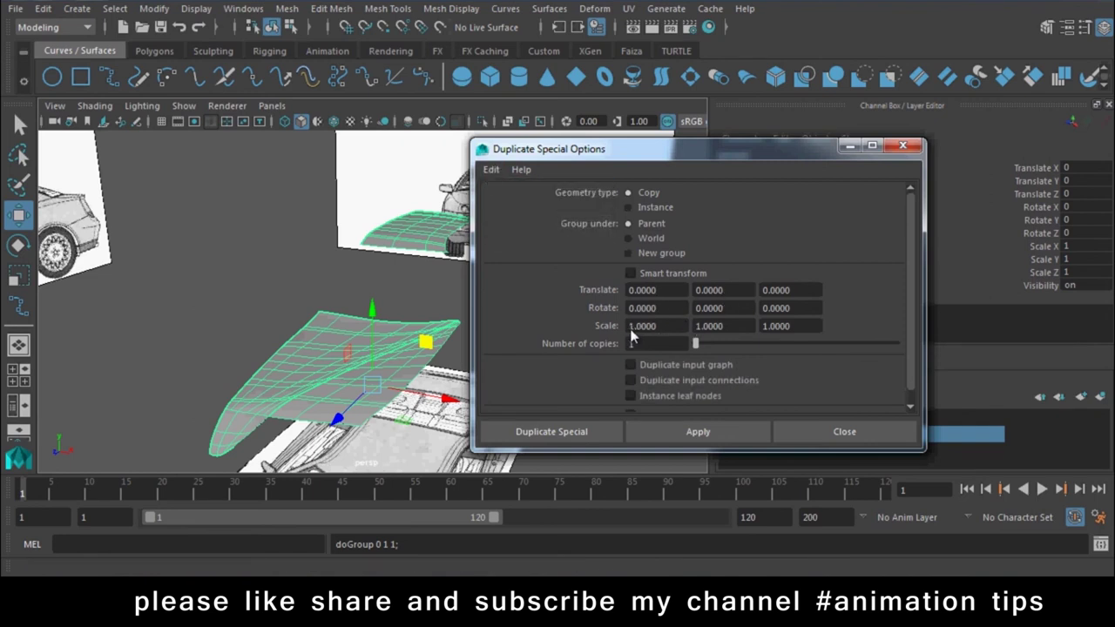
pyautogui.write('-')
pyautogui.click(561, 436)
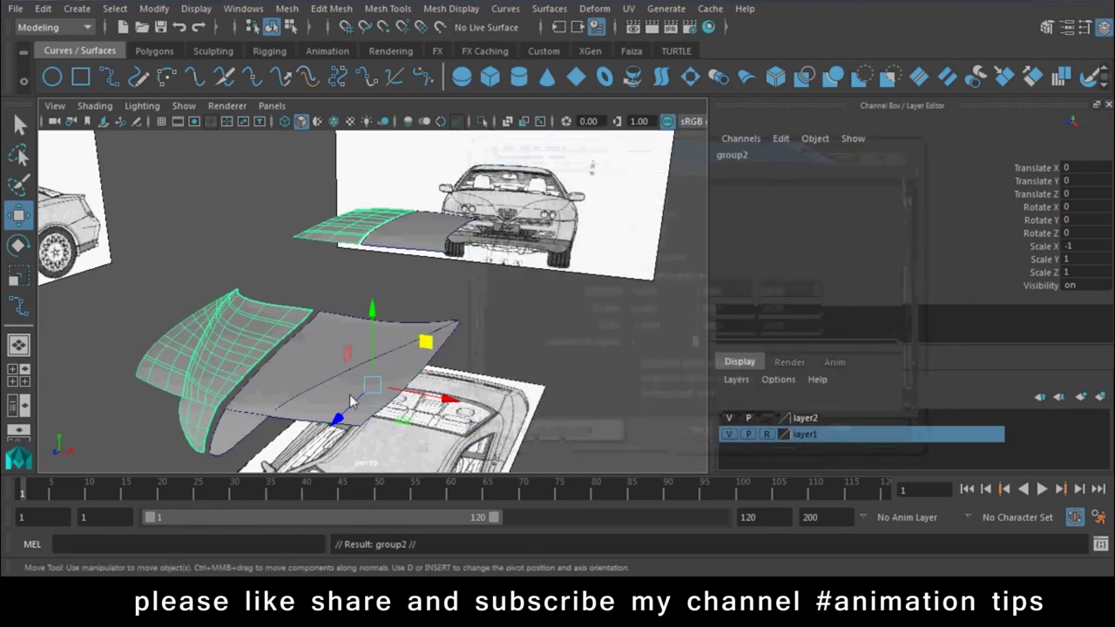
pyautogui.moveTo(436, 401); pyautogui.dragTo(444, 402)
pyautogui.click(635, 435)
pyautogui.keyDown('alt'); pyautogui.moveTo(636, 435); pyautogui.dragTo(538, 432); pyautogui.keyUp('alt')
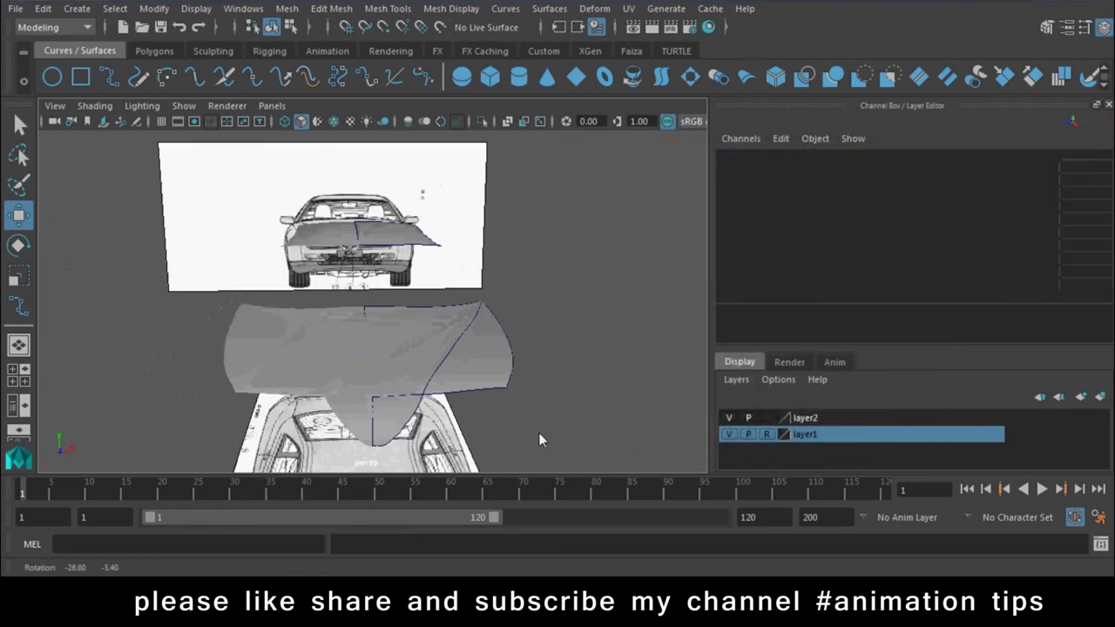
# Undo the mirrored copy and the grouping, leaving only the original surfaces
pyautogui.hotkey('ctrl', 'z')
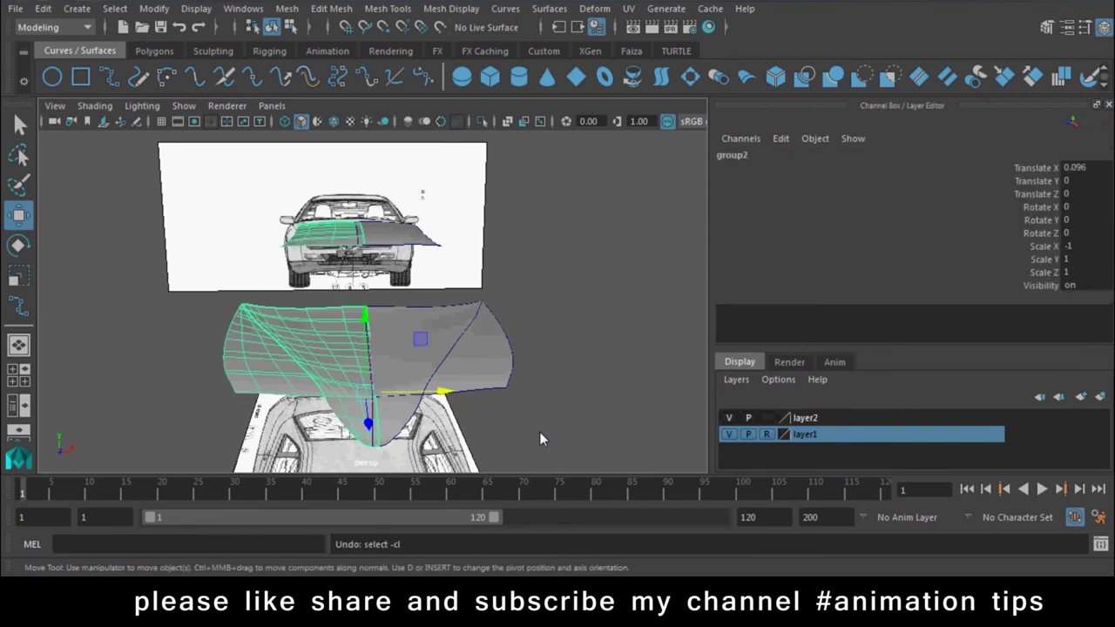
pyautogui.hotkey('ctrl', 'z')
pyautogui.hotkey('ctrl', 'z')
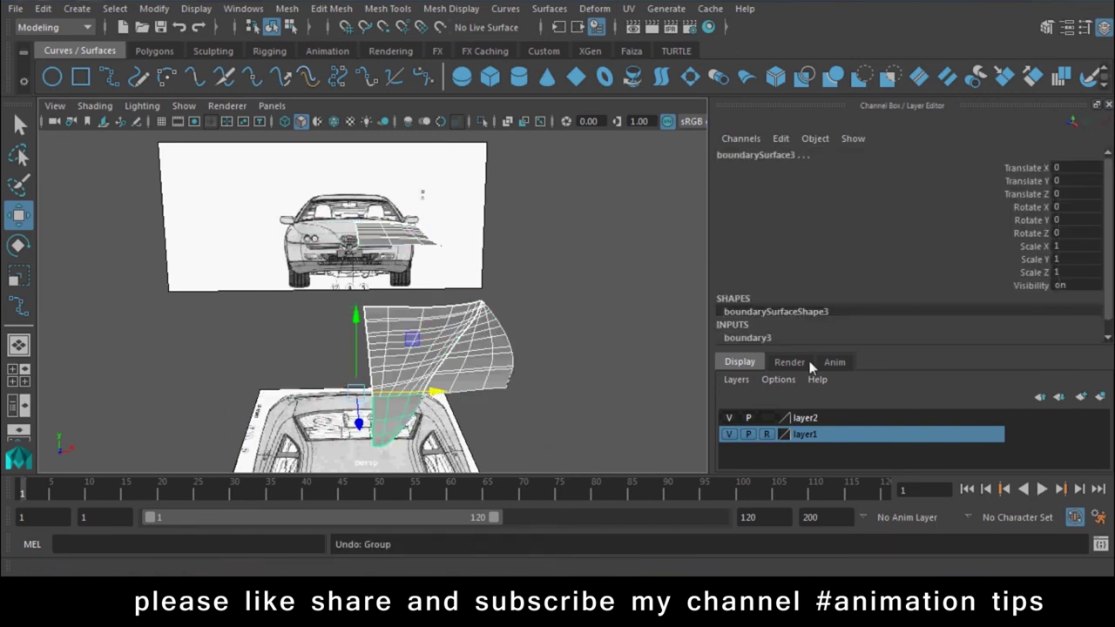
pyautogui.hotkey('ctrl', 'z')
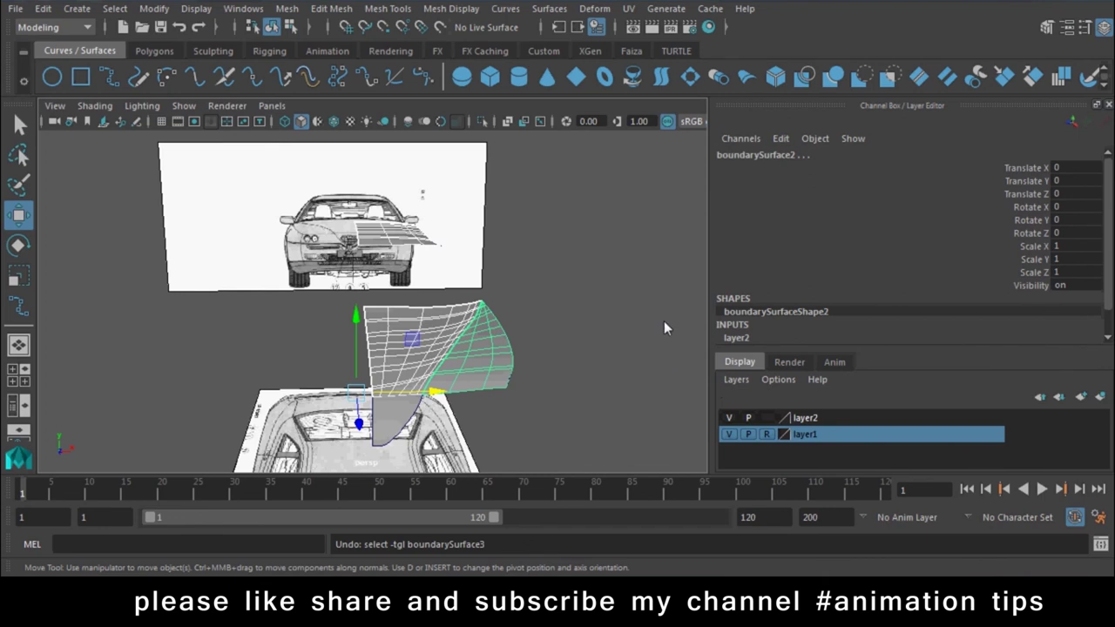
pyautogui.click(664, 320)
pyautogui.click(16, 7)
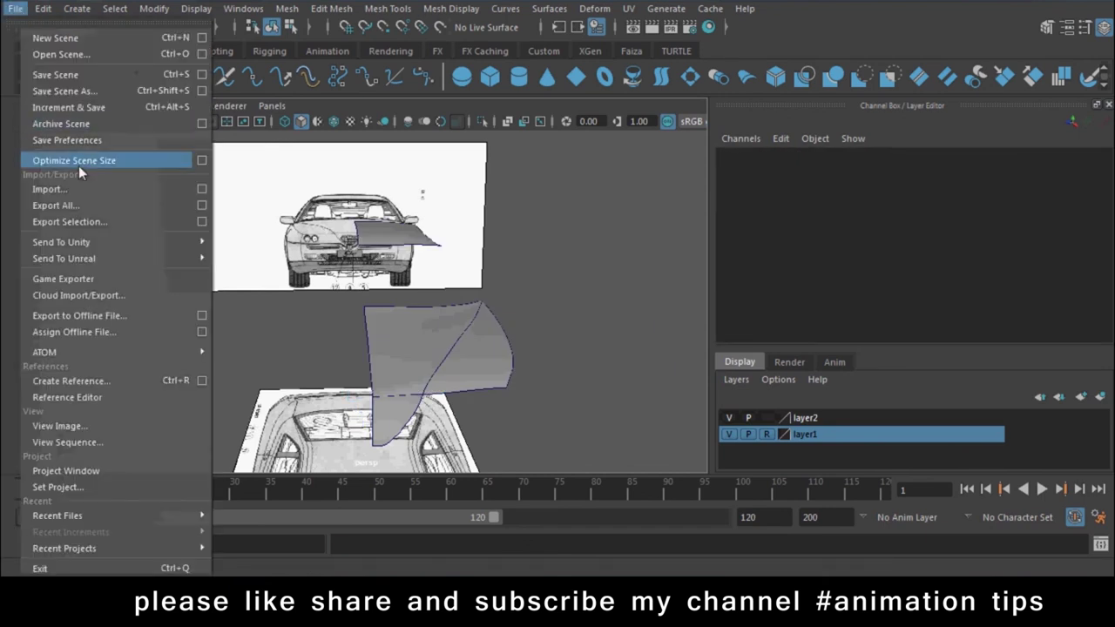
# Save the scene as car.mb in the Car Project scenes folder, replacing the existing file
pyautogui.click(99, 81)
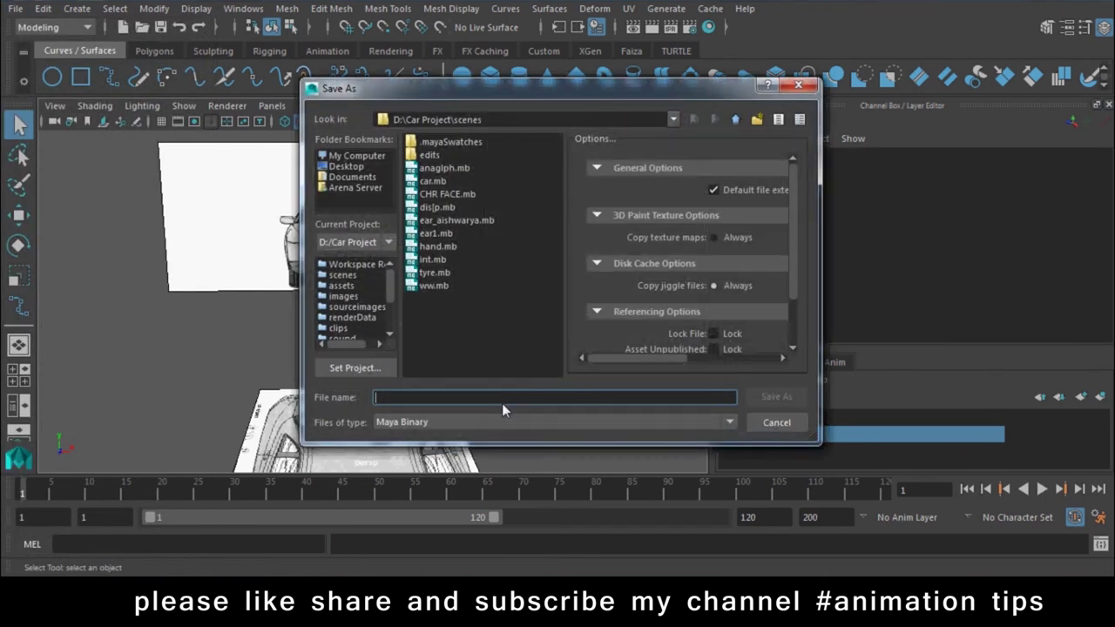
pyautogui.write('car')
pyautogui.press('Return')
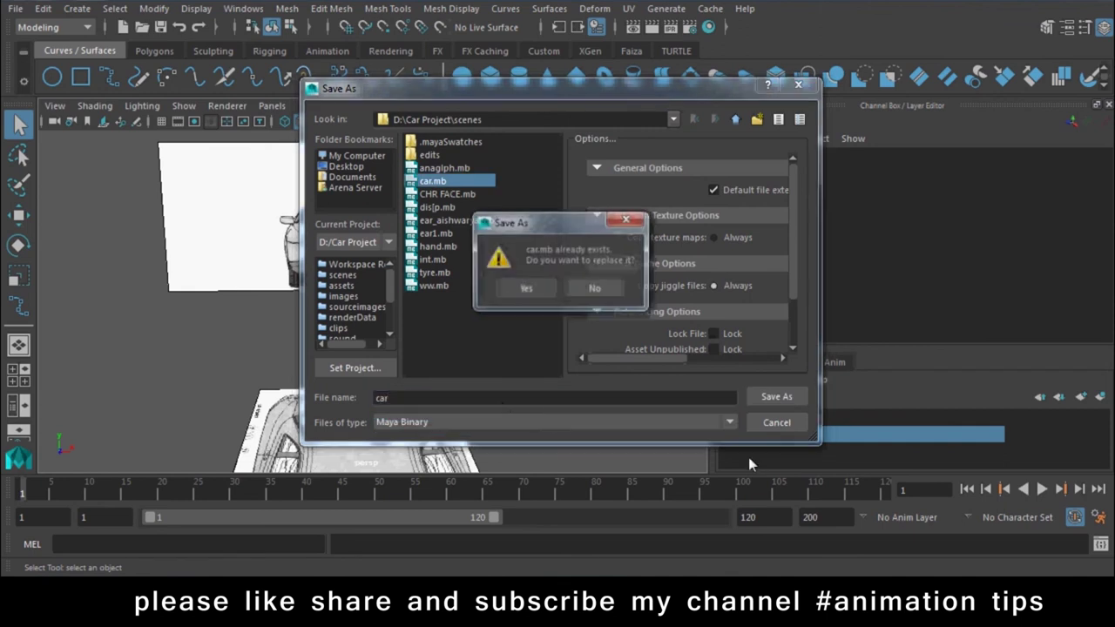
pyautogui.click(550, 289)
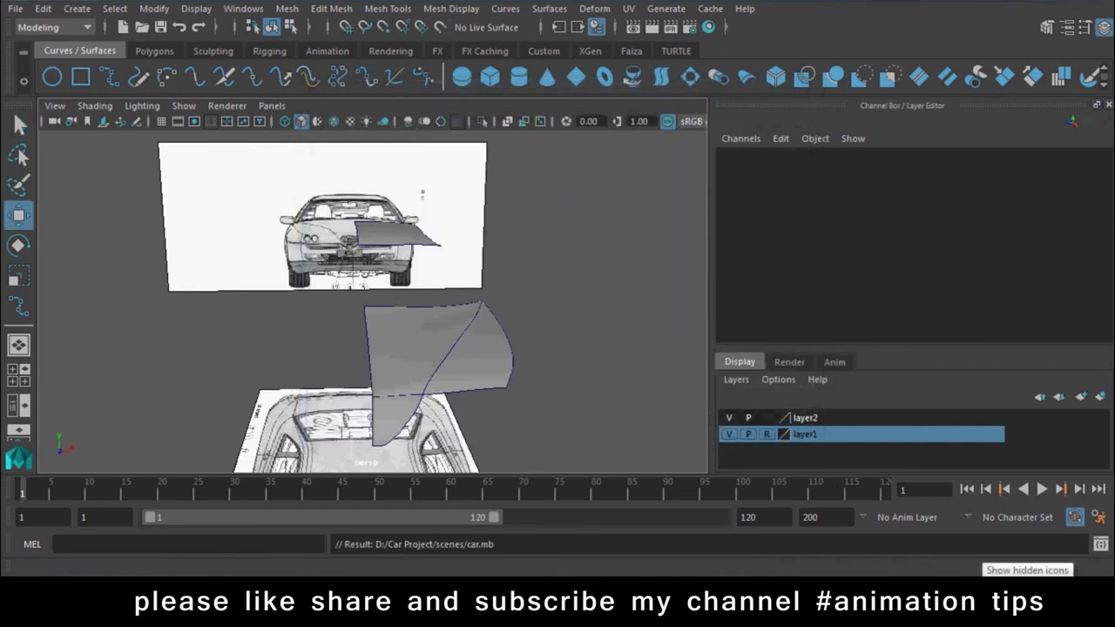
pyautogui.click(974, 579)
pyautogui.click(1000, 486)
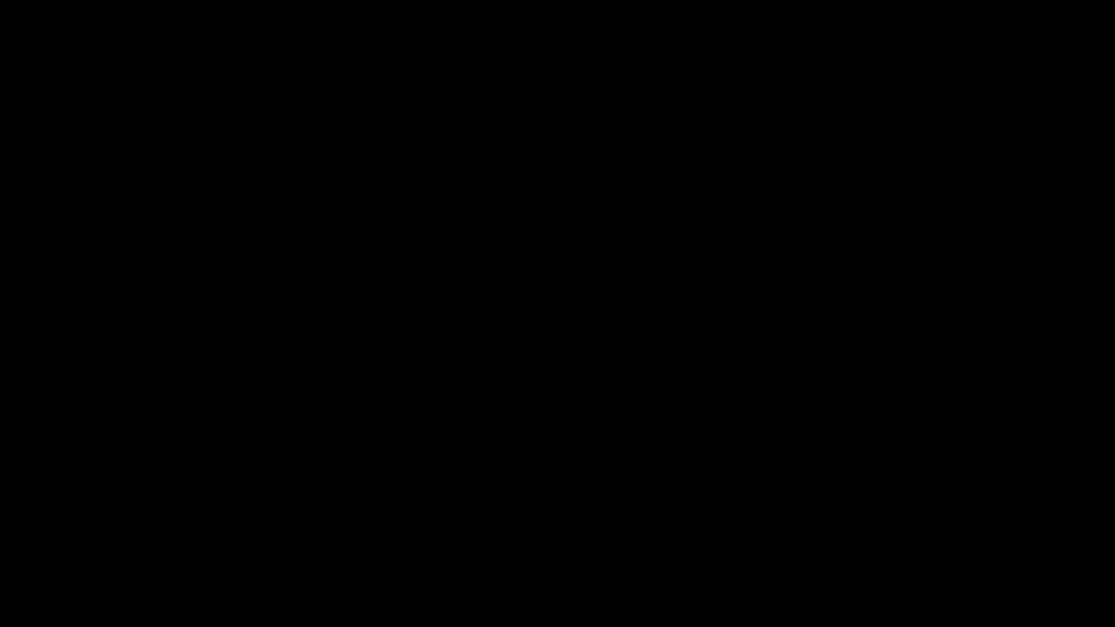